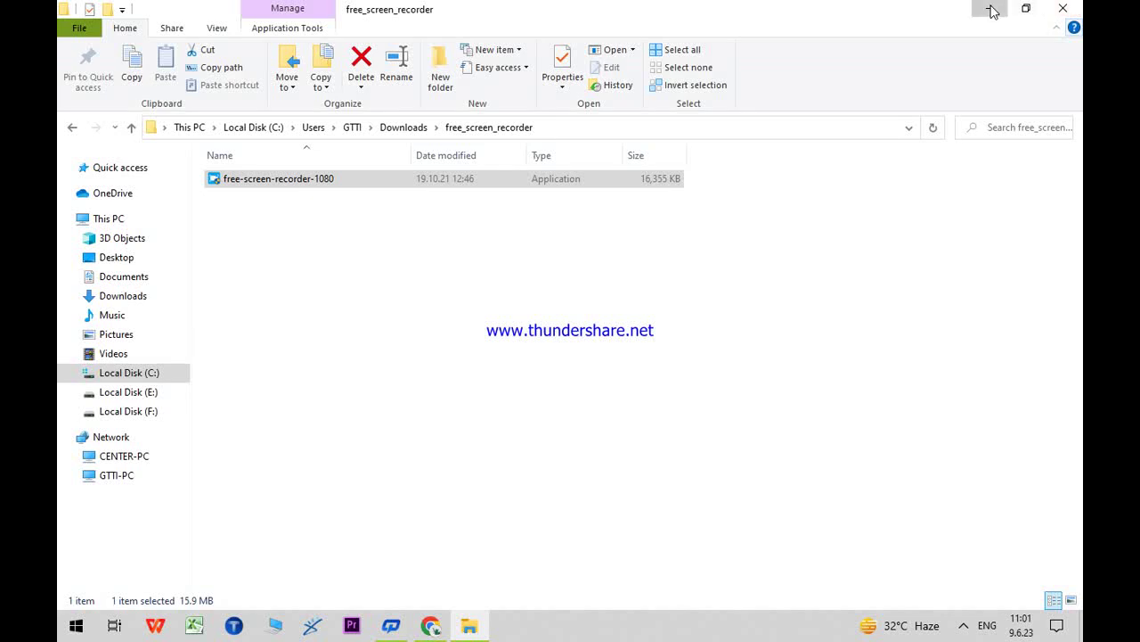
left_click(989, 7)
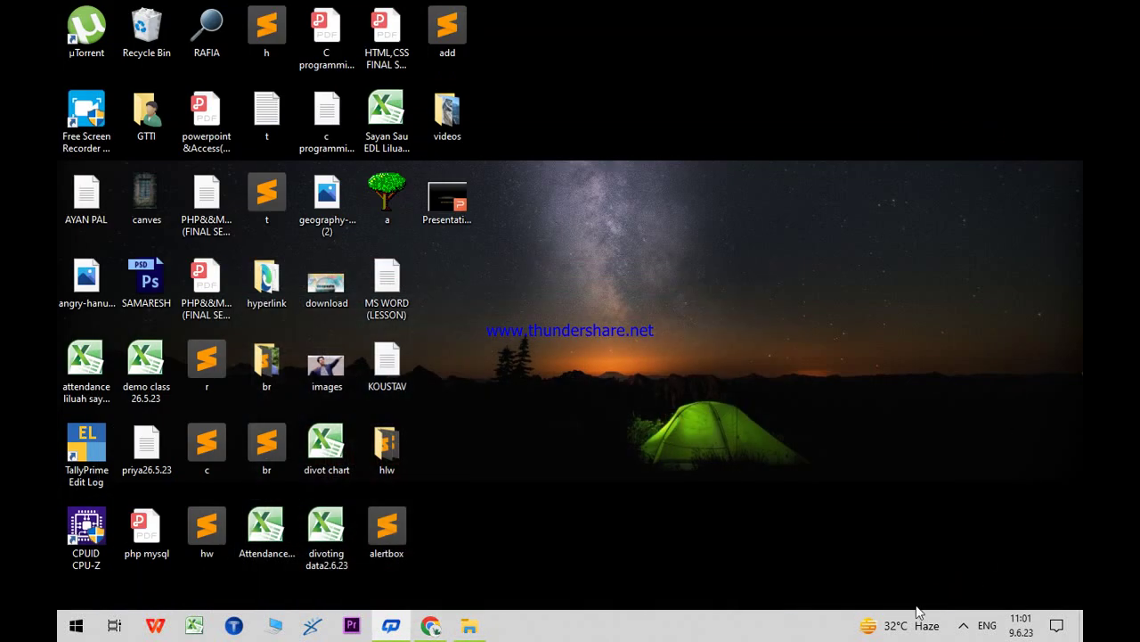
- Minimize the downloads folder window and briefly show, then hide, the screen recorder
left_click(963, 626)
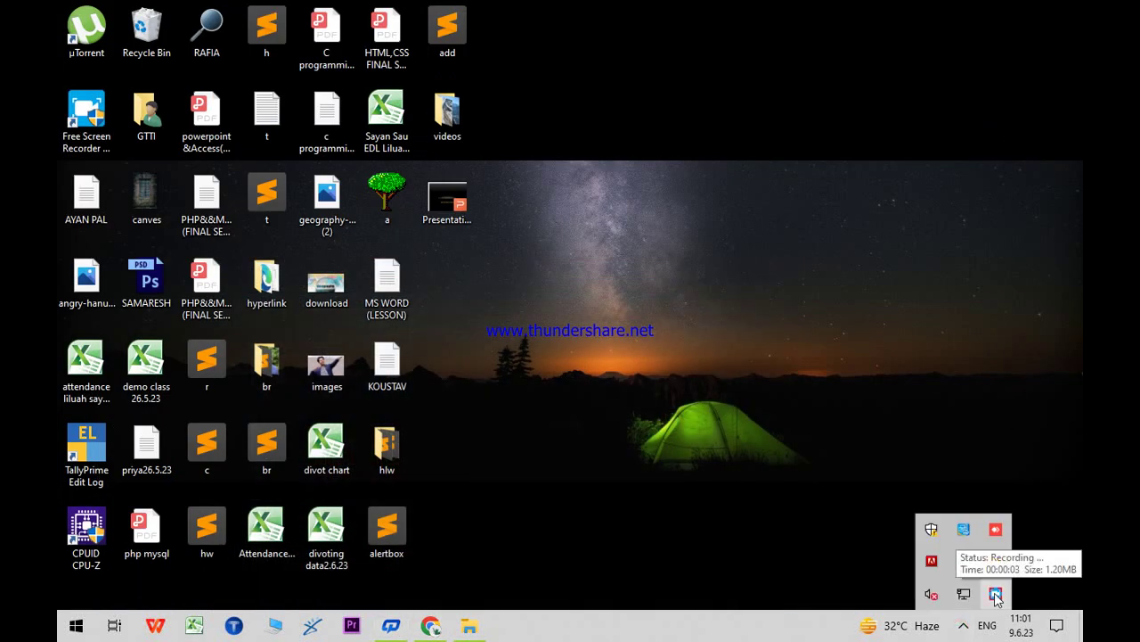
left_click(996, 596)
left_click(709, 185)
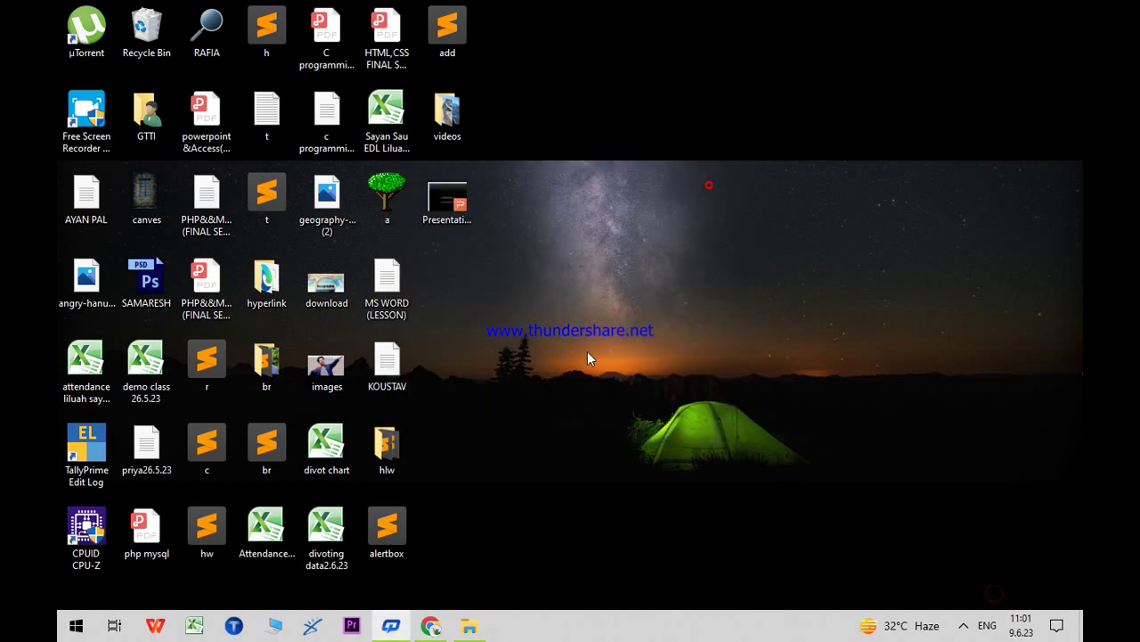
- Launch Microsoft PowerPoint 2010 from the Start menu's Microsoft Office folder
left_click(72, 624)
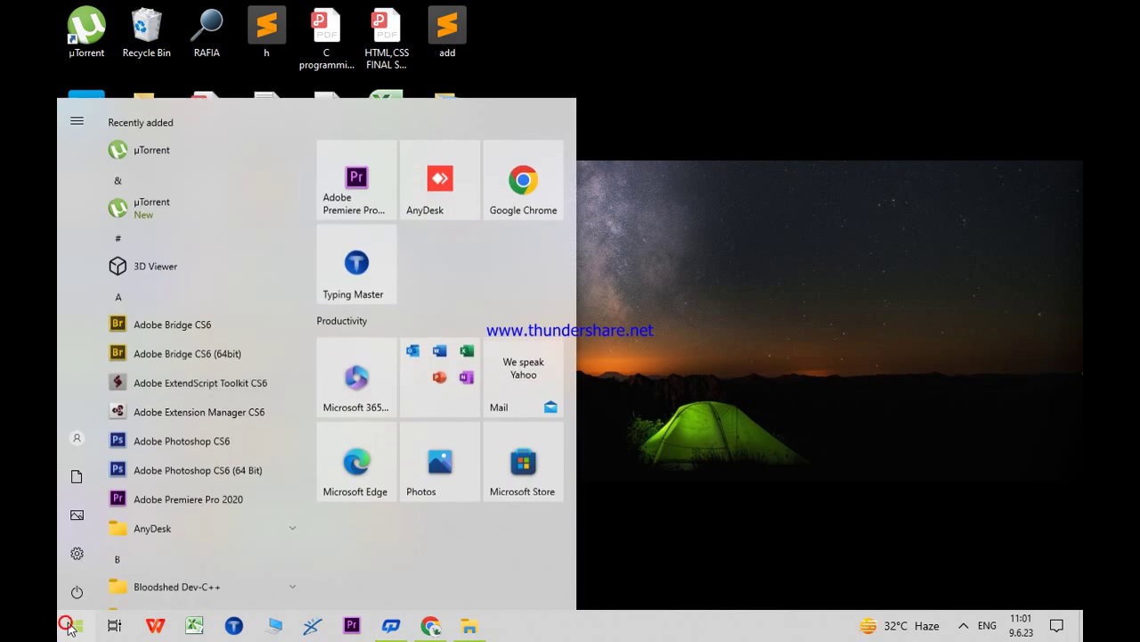
scroll(159, 487, "down", 2)
scroll(162, 482, "down", 4)
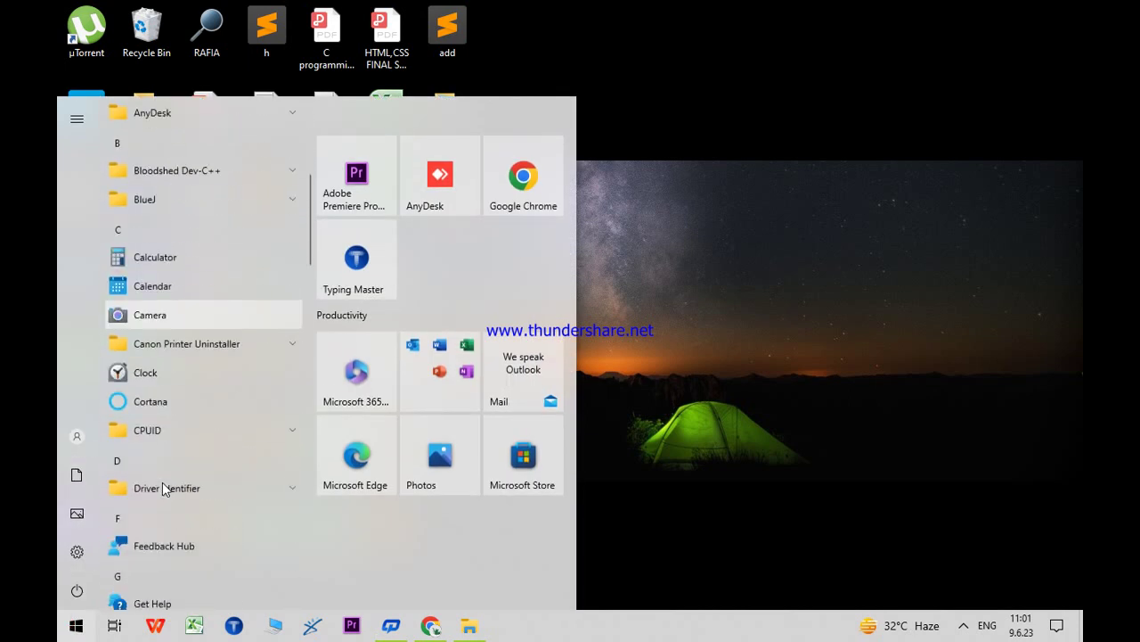
scroll(164, 483, "down", 4)
scroll(164, 484, "down", 3)
scroll(164, 484, "down", 4)
scroll(164, 483, "down", 3)
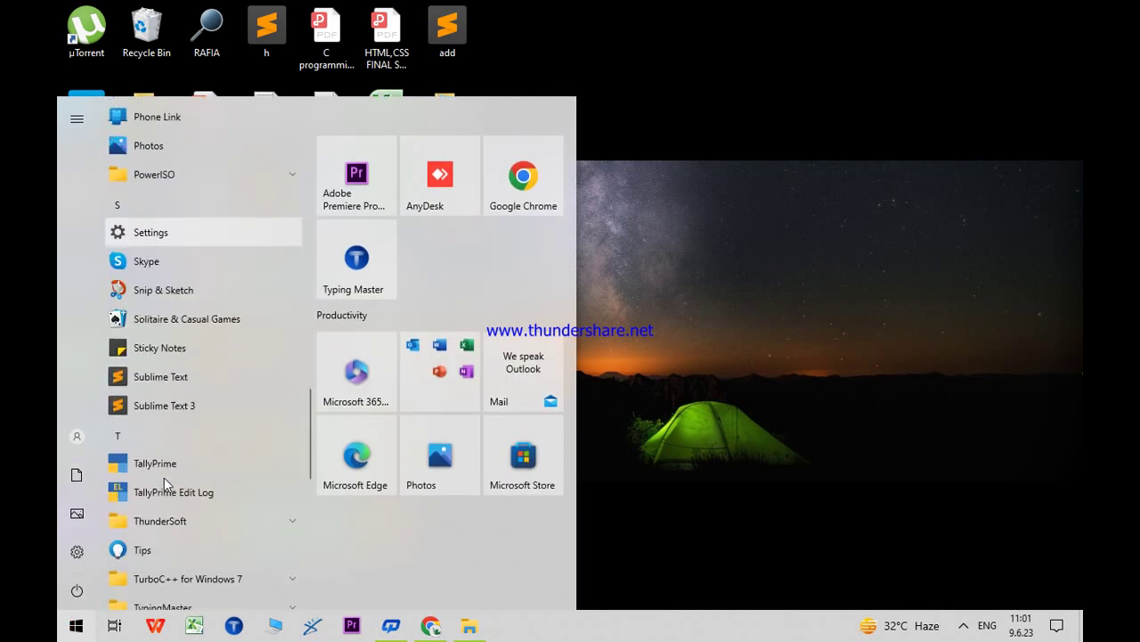
scroll(164, 483, "down", 3)
scroll(187, 369, "down", 3)
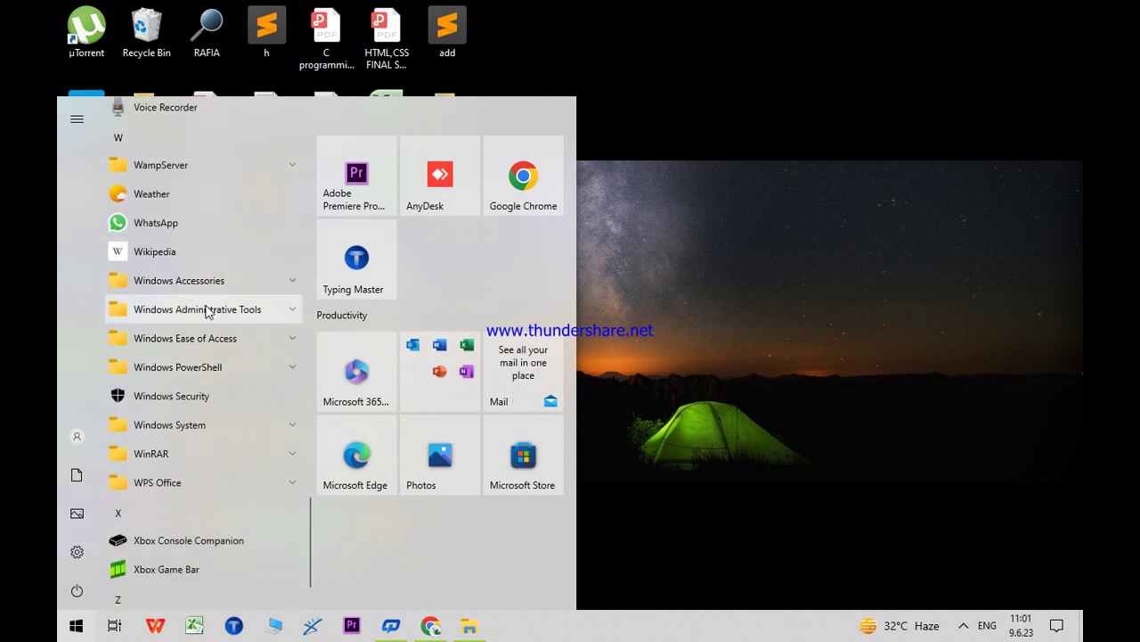
scroll(209, 414, "up", 3)
scroll(210, 413, "up", 2)
scroll(209, 413, "up", 3)
scroll(209, 413, "up", 4)
scroll(209, 412, "up", 3)
scroll(211, 416, "down", 1)
left_click(205, 435)
scroll(201, 440, "down", 4)
scroll(199, 442, "down", 2)
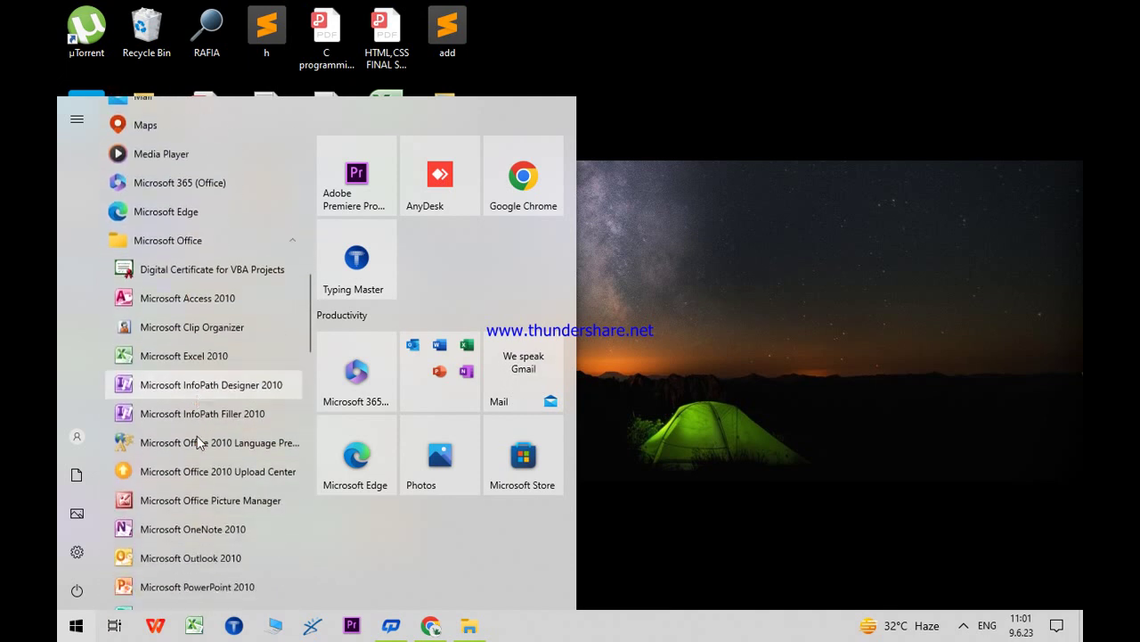
scroll(201, 442, "down", 2)
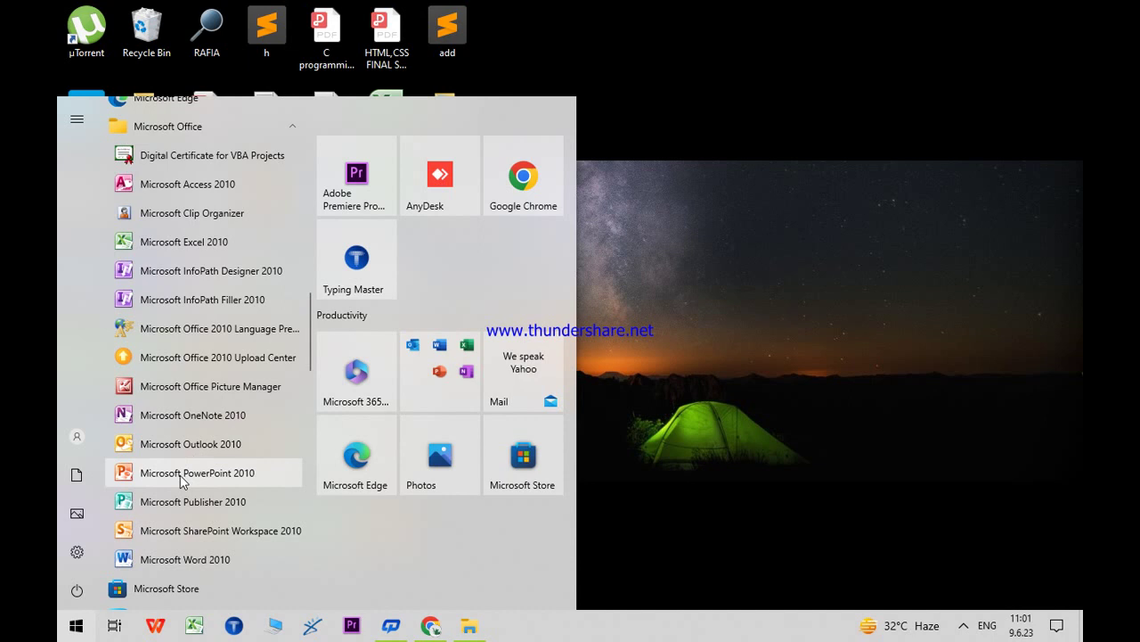
left_click(181, 482)
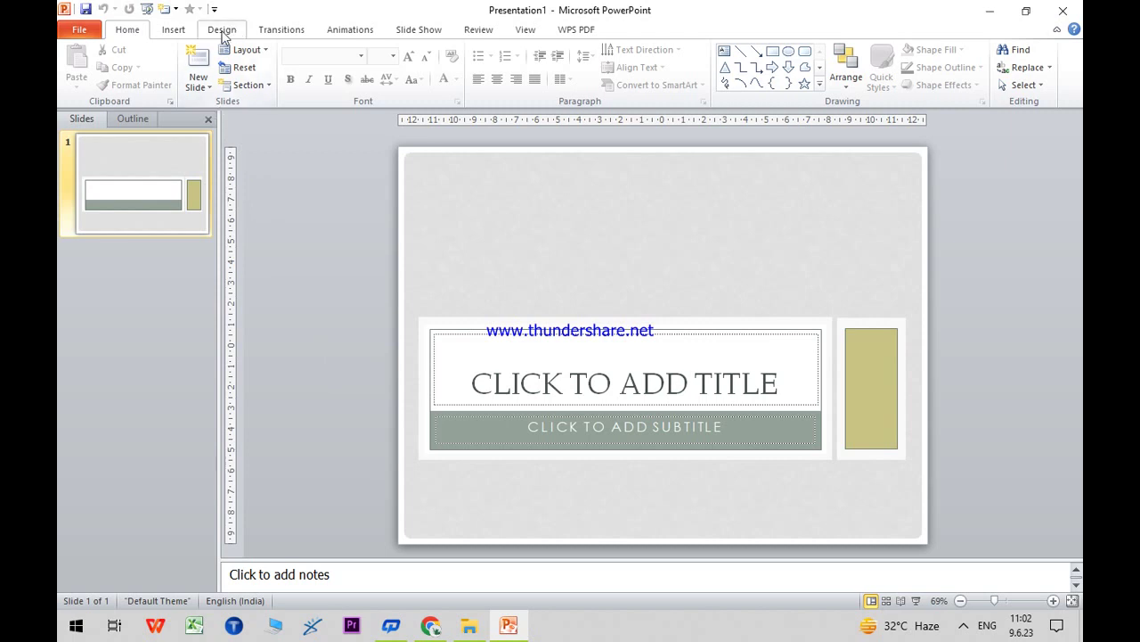
- Apply the Angles theme to all slides and place the cursor in the title placeholder
left_click(223, 32)
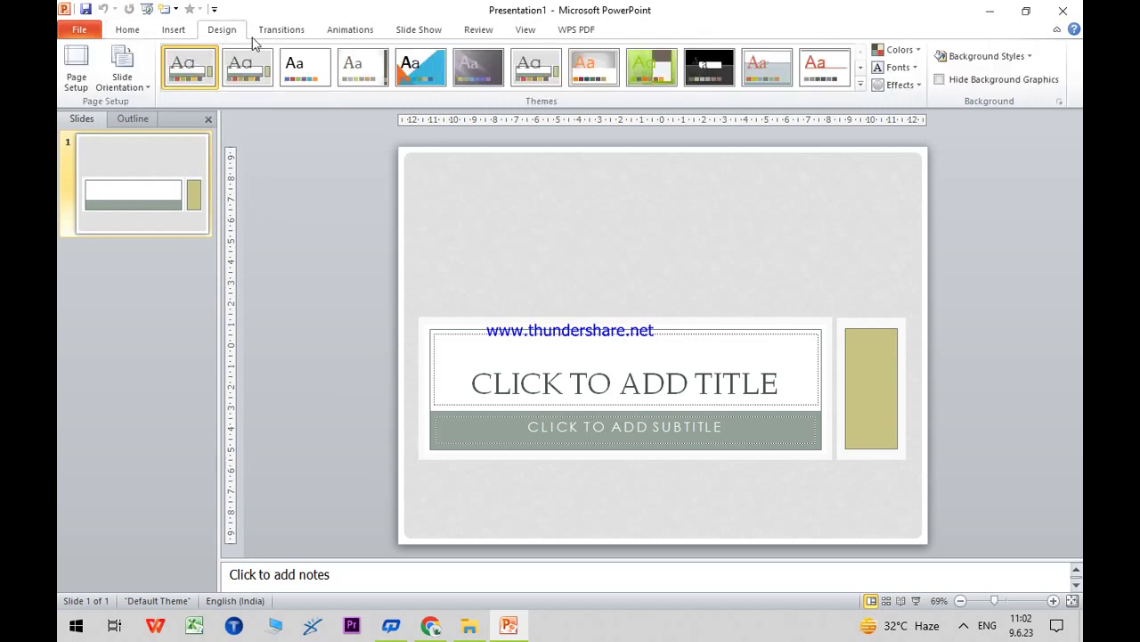
right_click(416, 78)
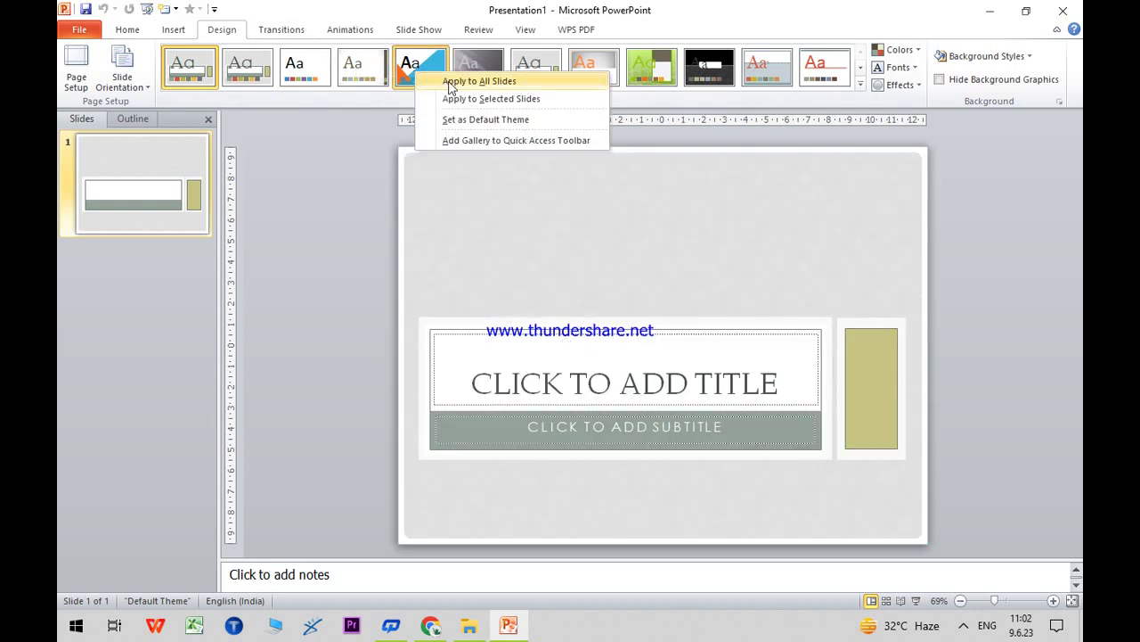
left_click(487, 99)
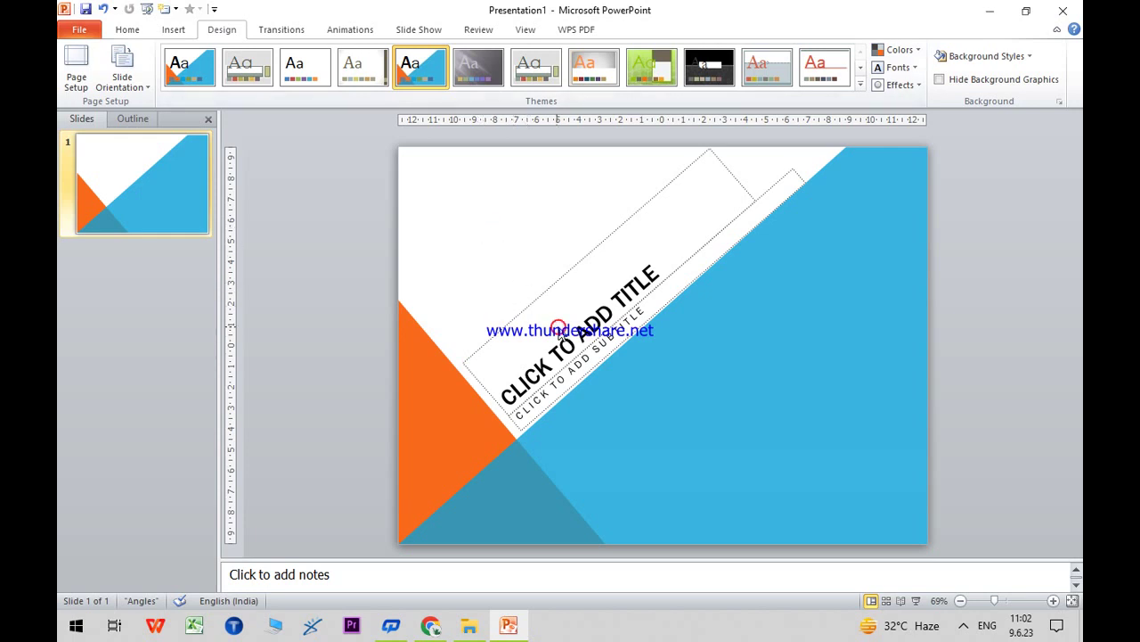
left_click(558, 327)
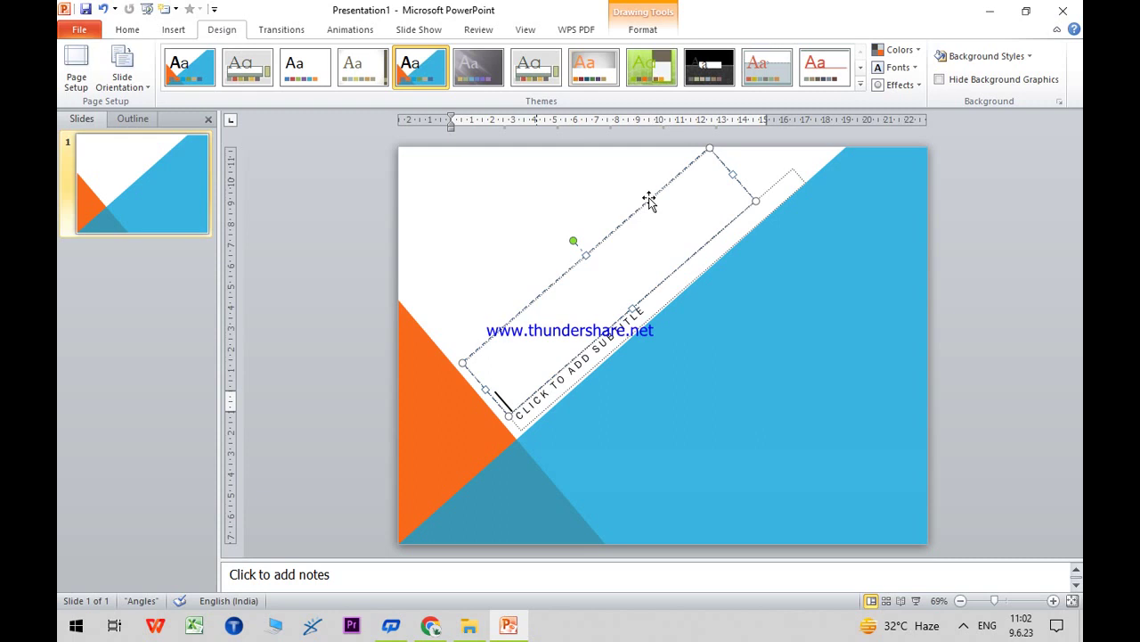
- Type the title 'POWERPOINT ON NETWORKING DEVICES' and accept the spelling suggestion for POWERPOINT
type("POWER")
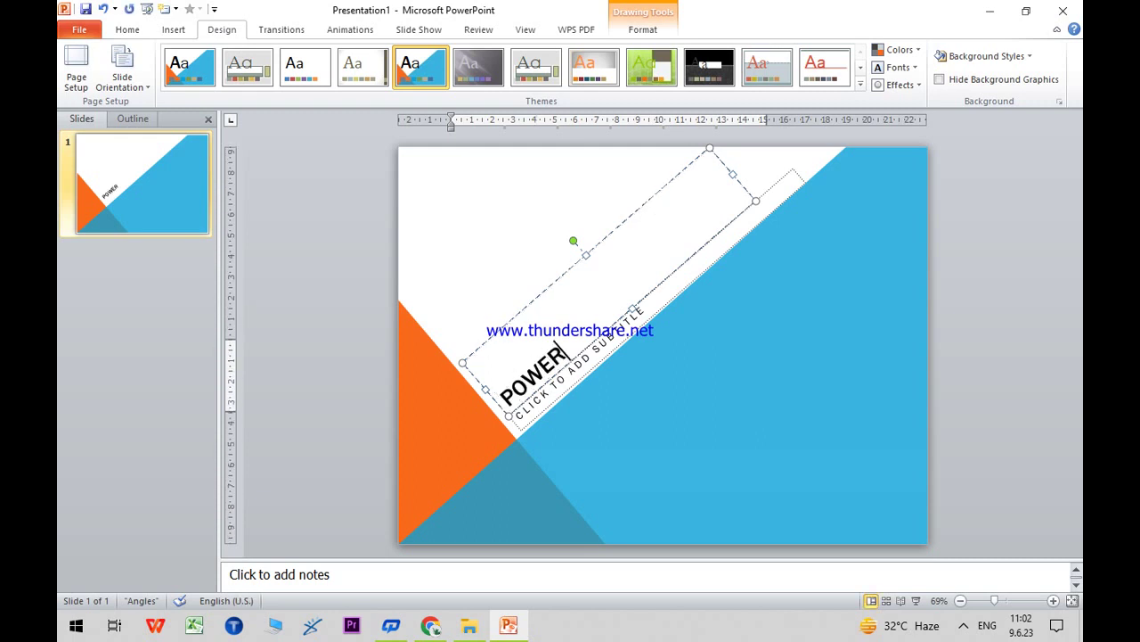
type("POINT")
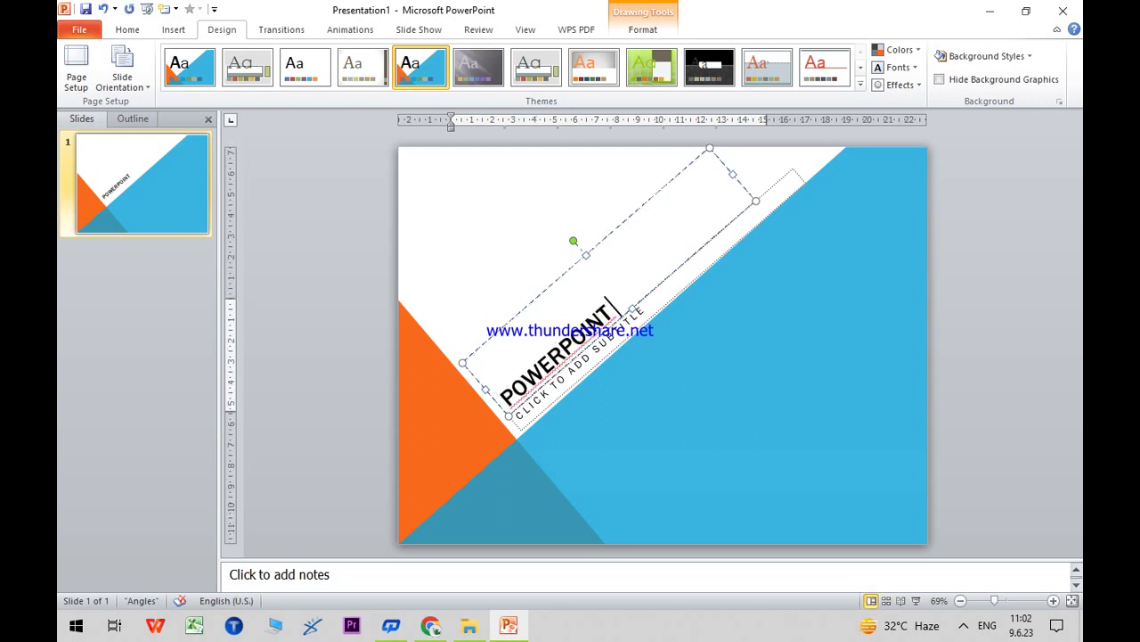
type(" ON NE")
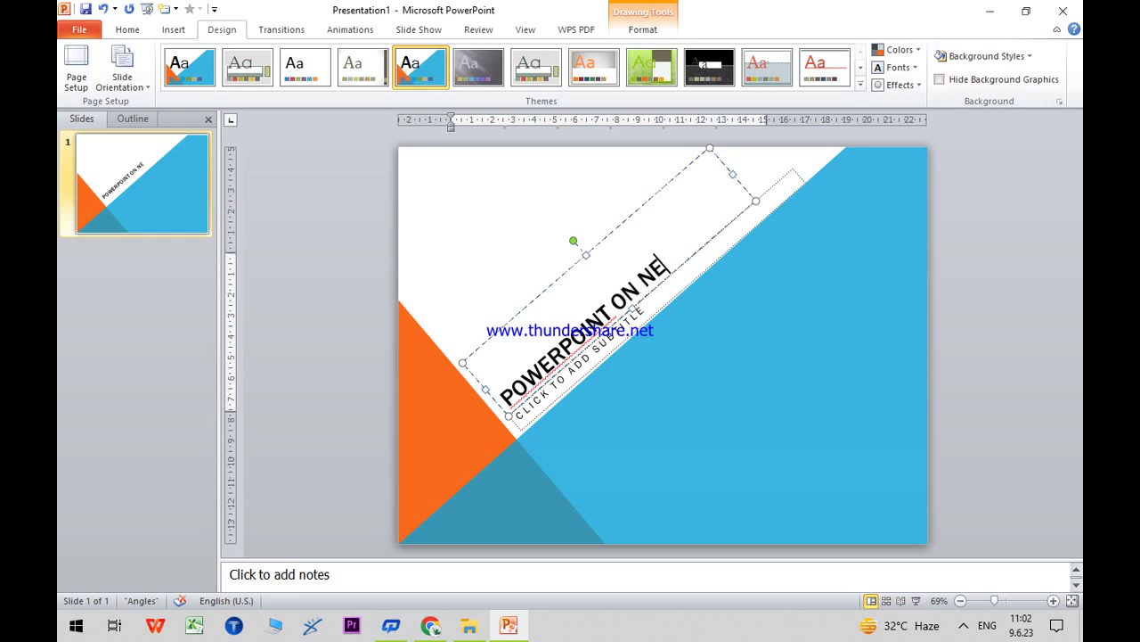
type("TWORK")
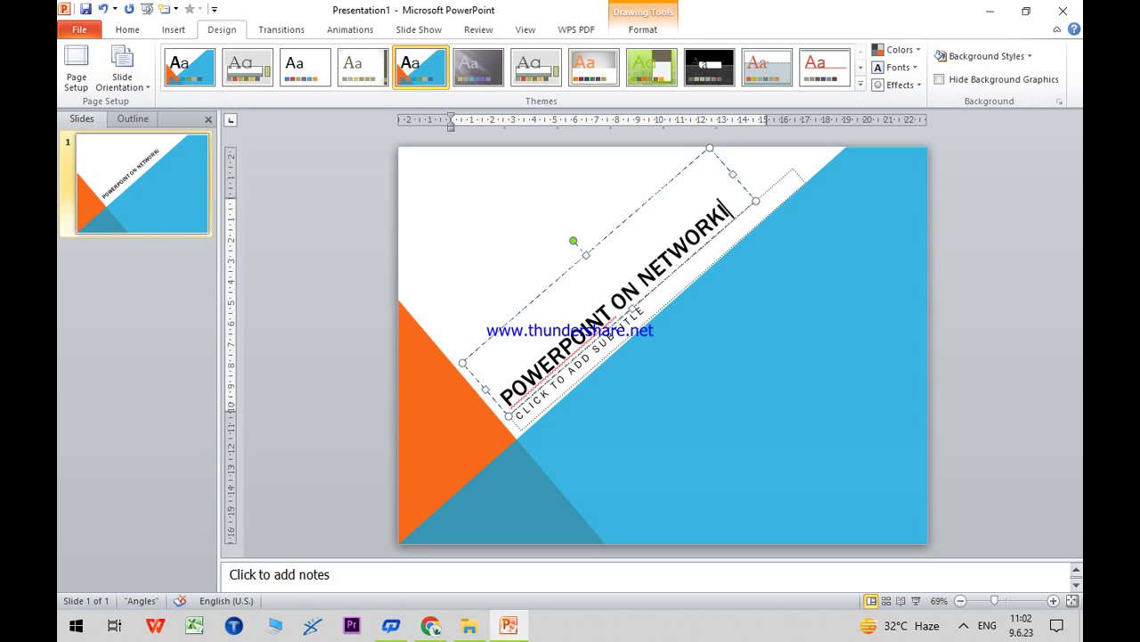
type("ING DEVICES")
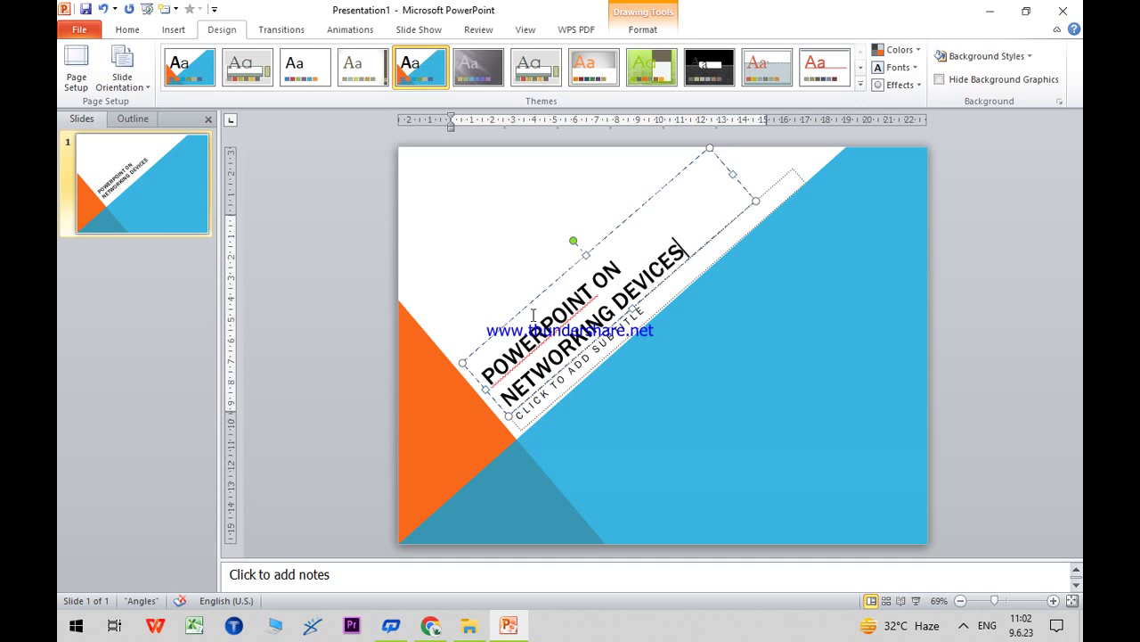
right_click(549, 330)
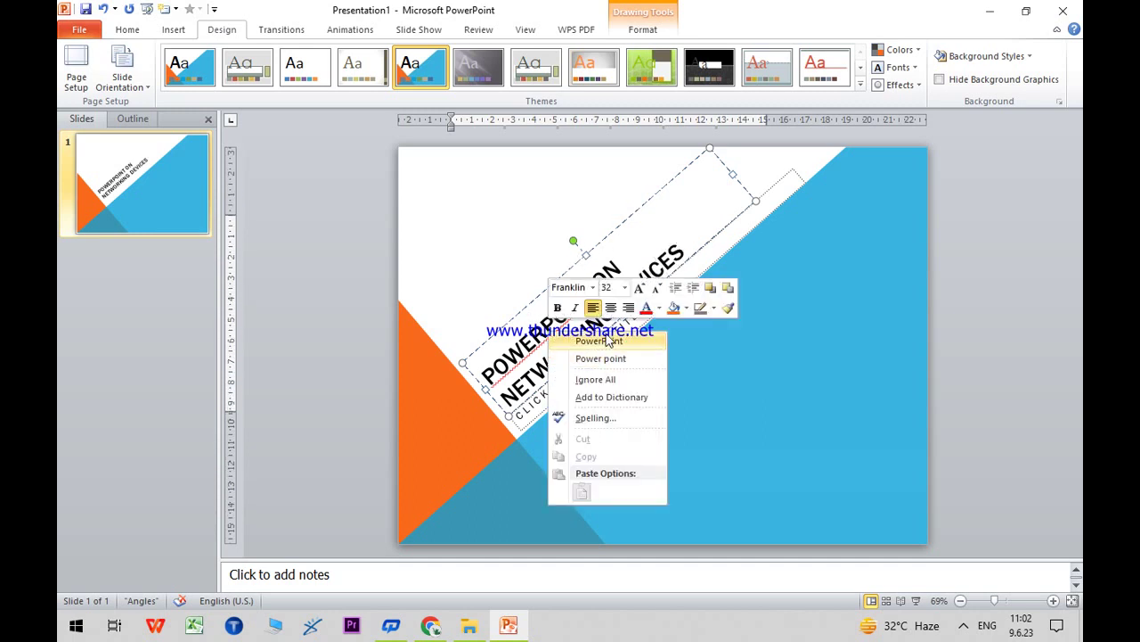
left_click(599, 340)
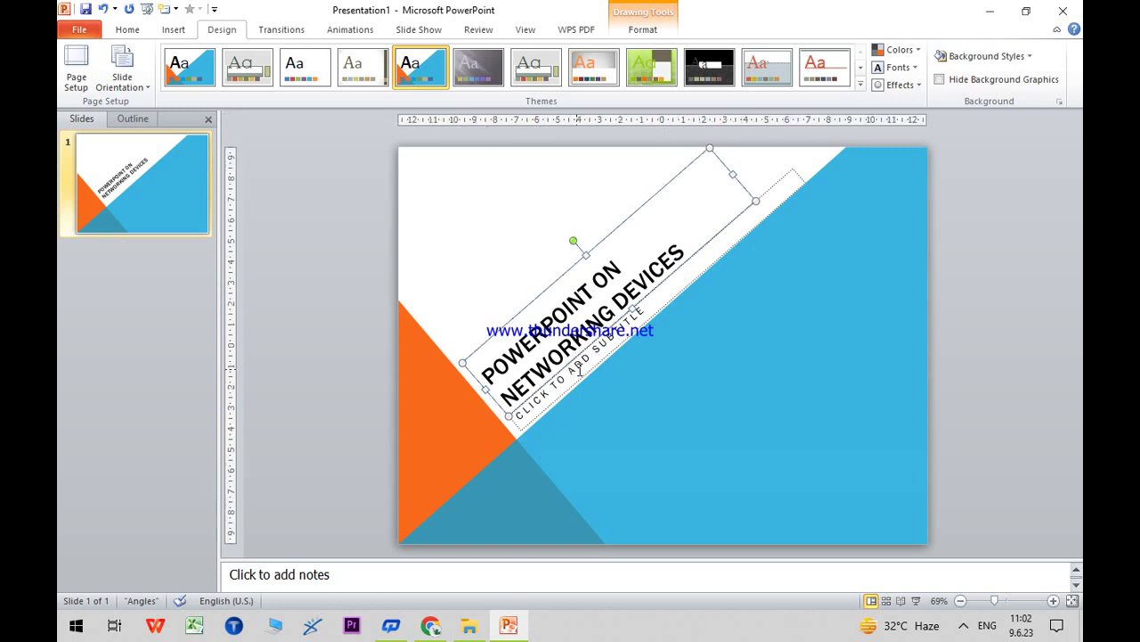
- Add the subtitle 'CREATED BY GTTI' and switch to Slide Master view
left_click(635, 323)
type("CREATED BY")
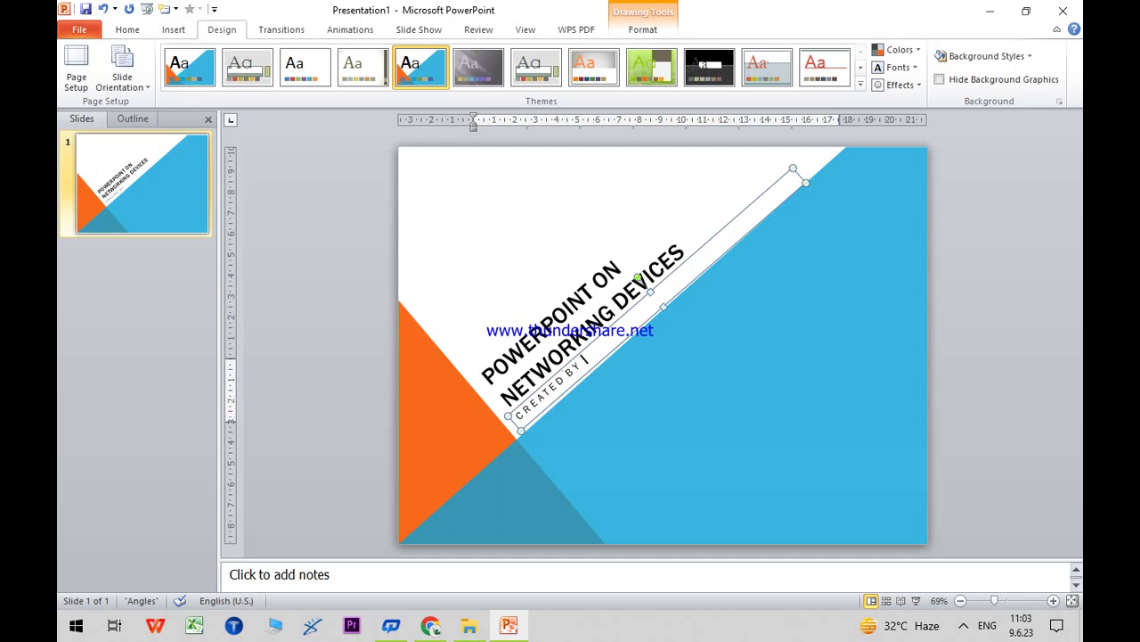
type(" GTTI")
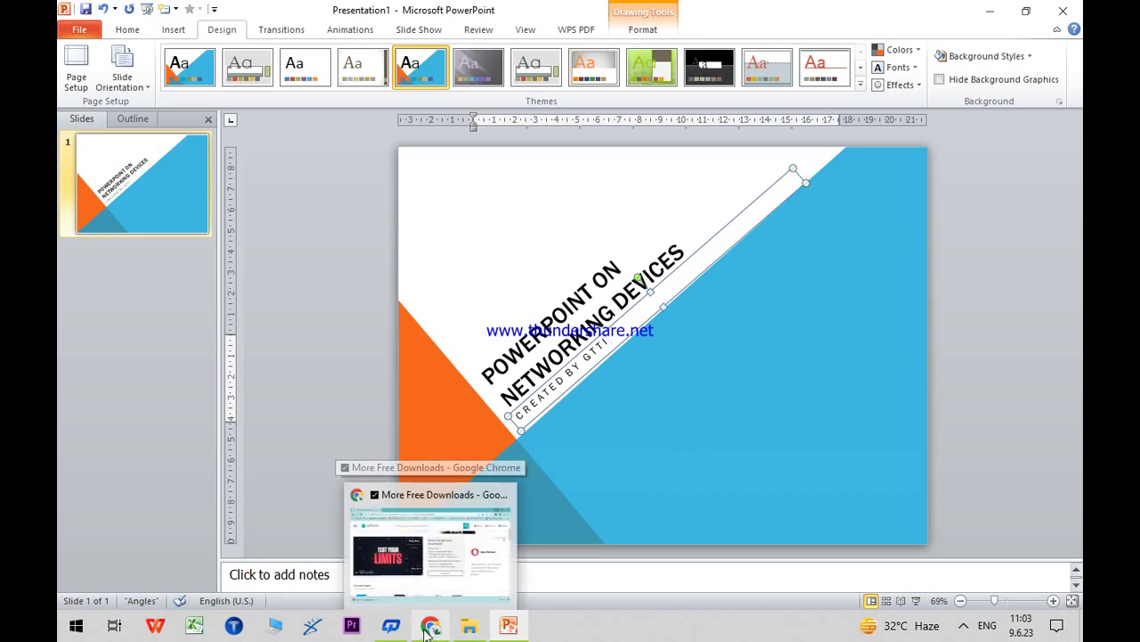
left_click(754, 471)
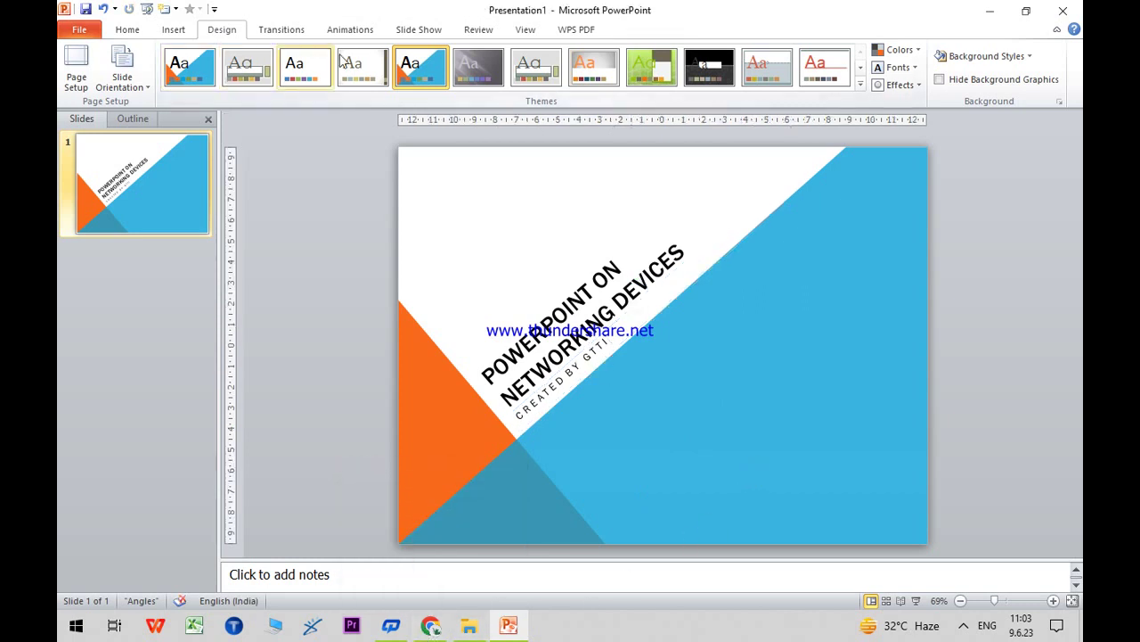
left_click(523, 31)
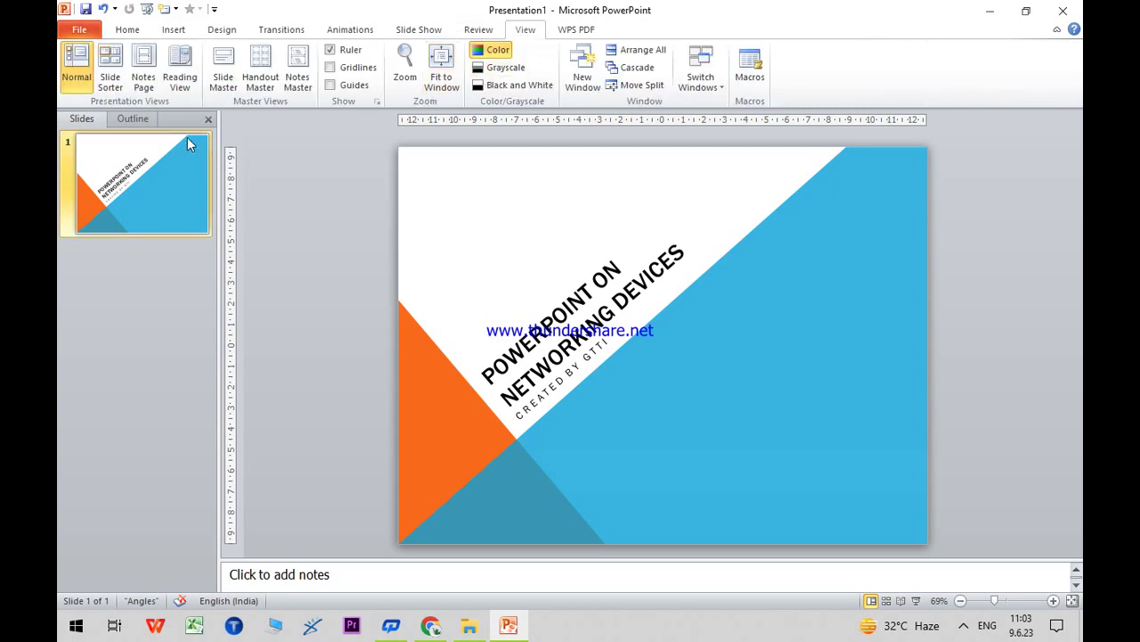
left_click(222, 71)
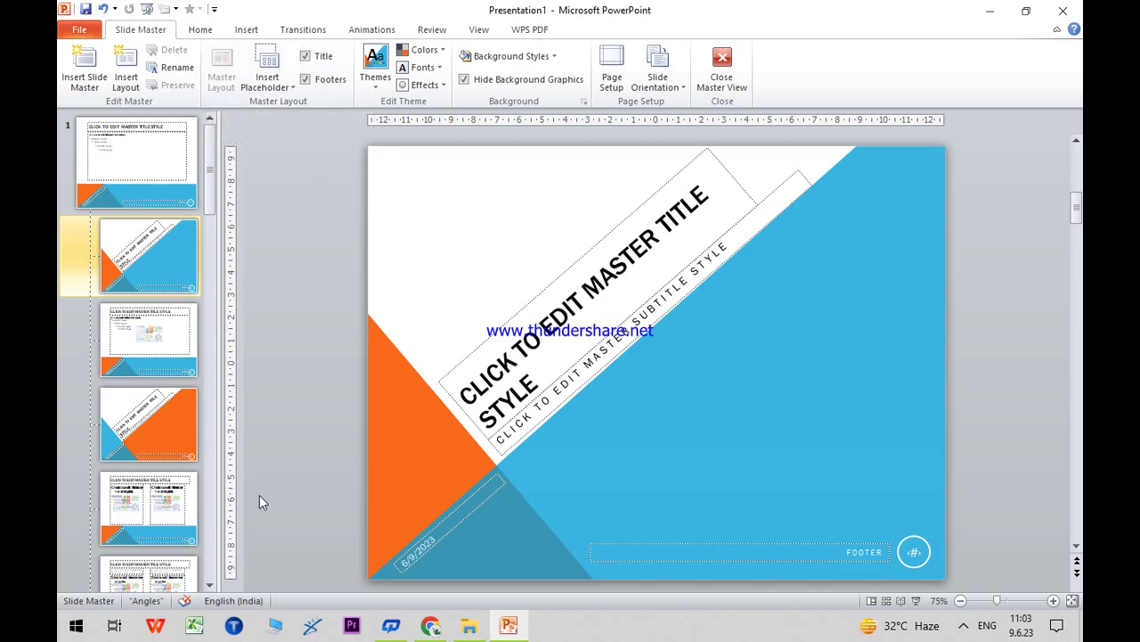
mouse_move(430, 625)
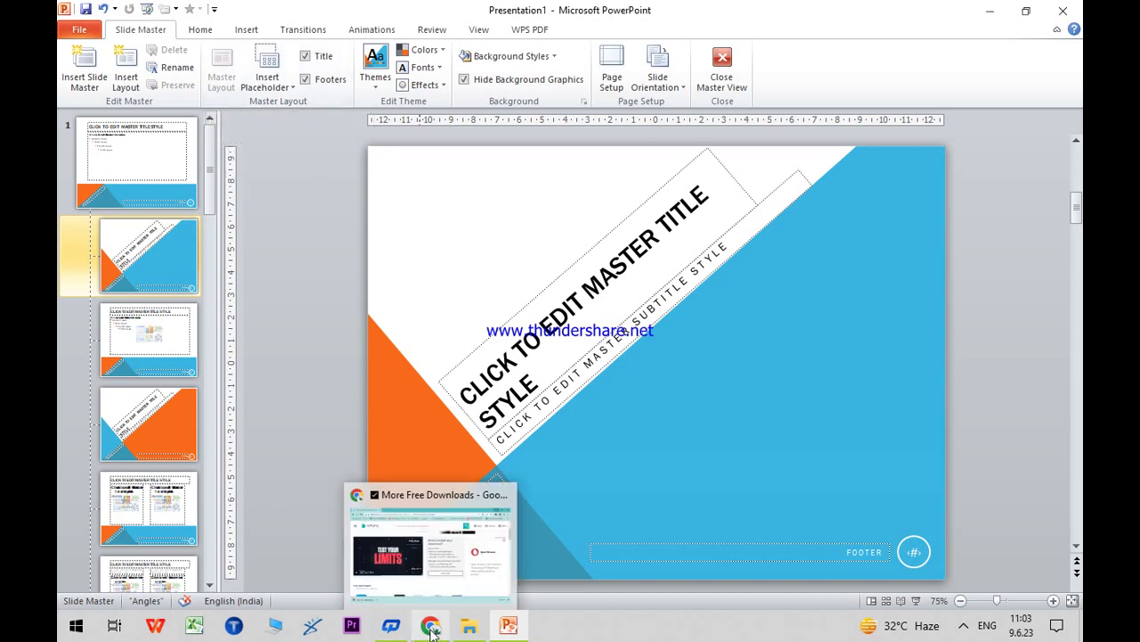
- In a new Chrome tab, search Google for 'networking devices' and show the image results
left_click(426, 535)
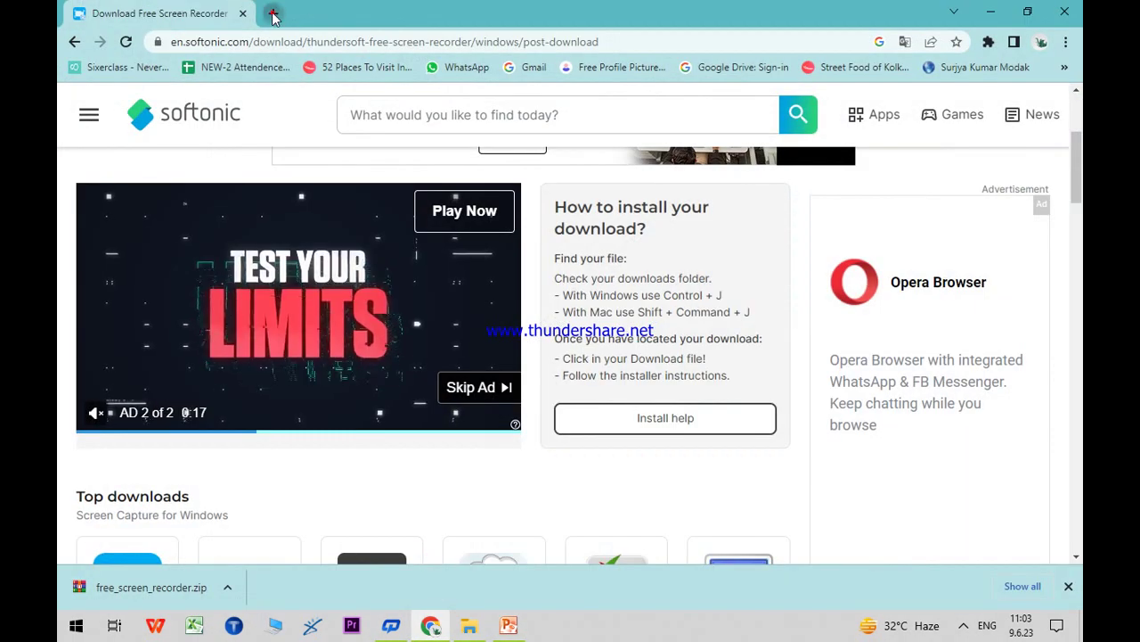
left_click(273, 13)
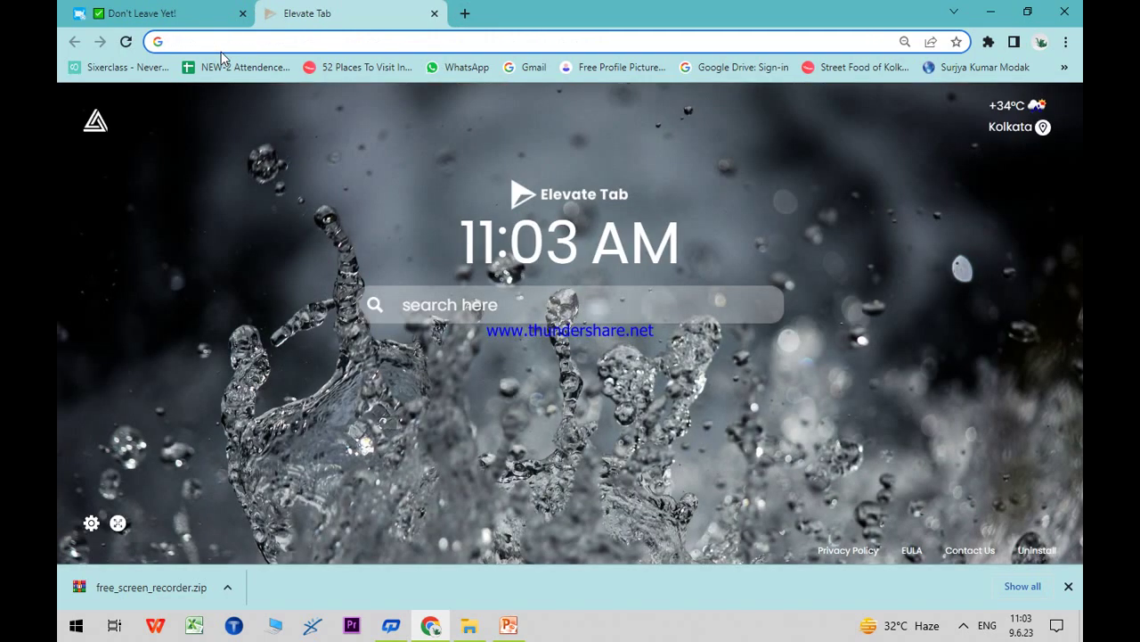
type("www")
key("Return")
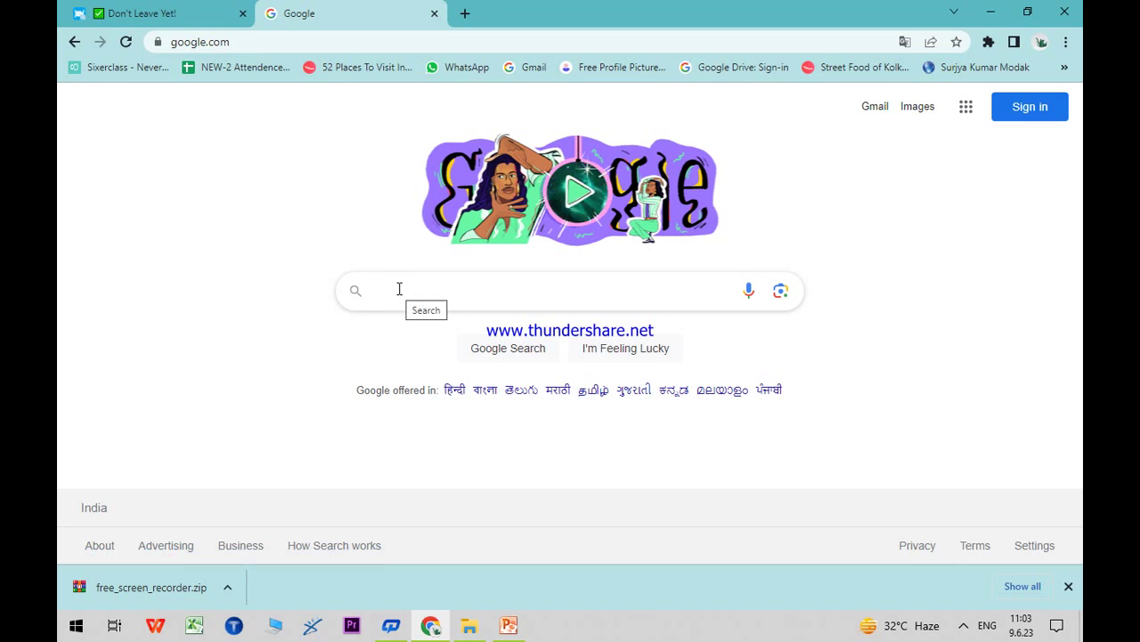
type("netw")
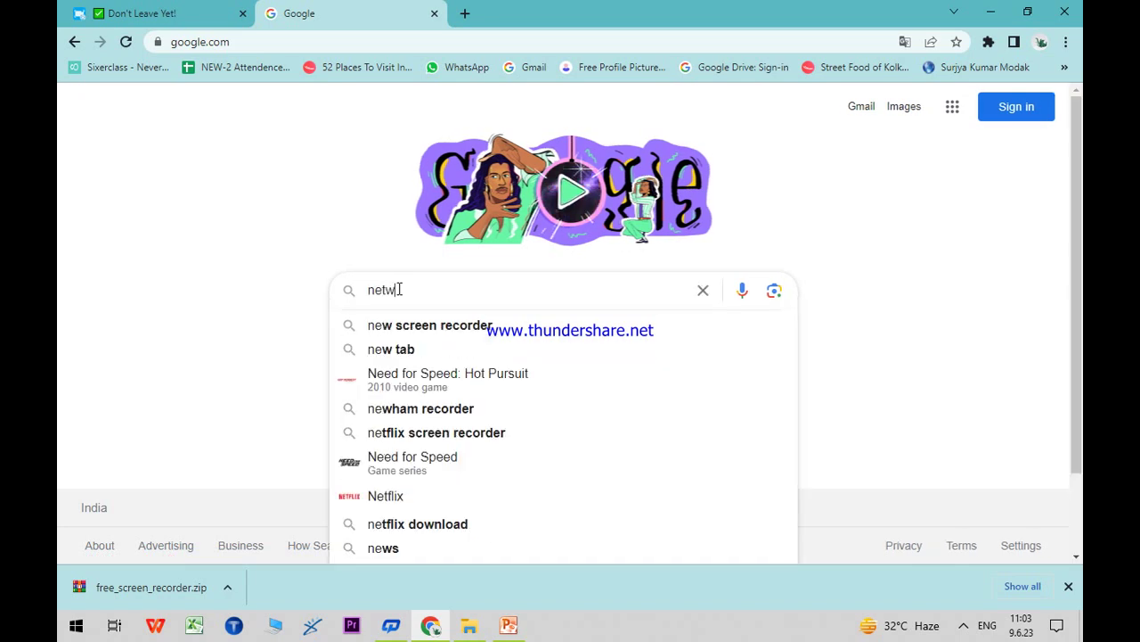
type("orking")
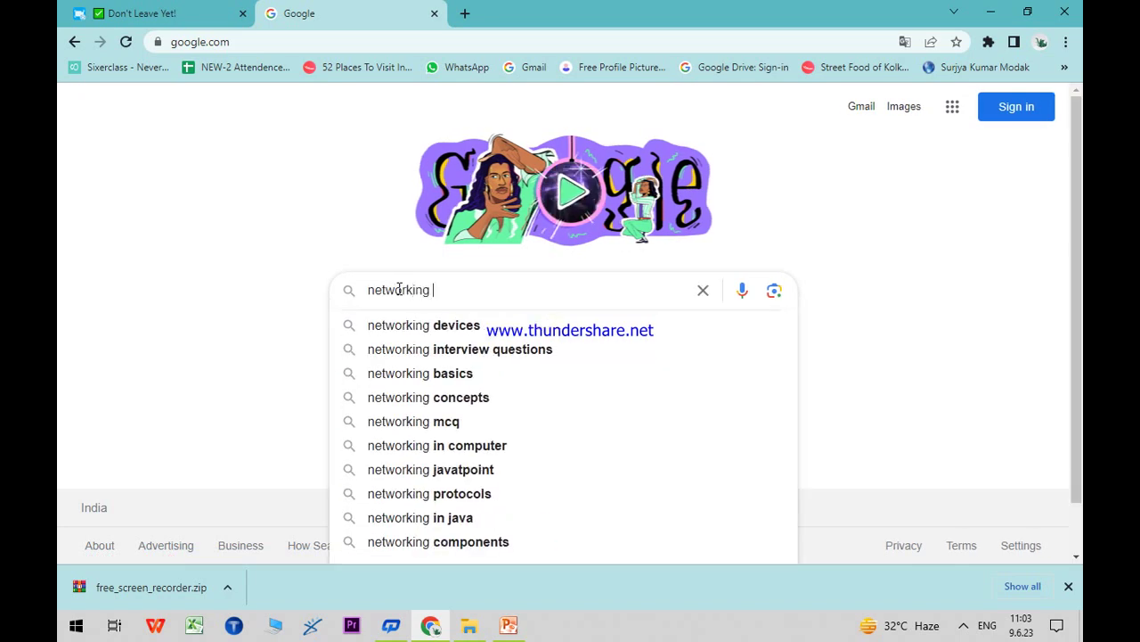
left_click(456, 326)
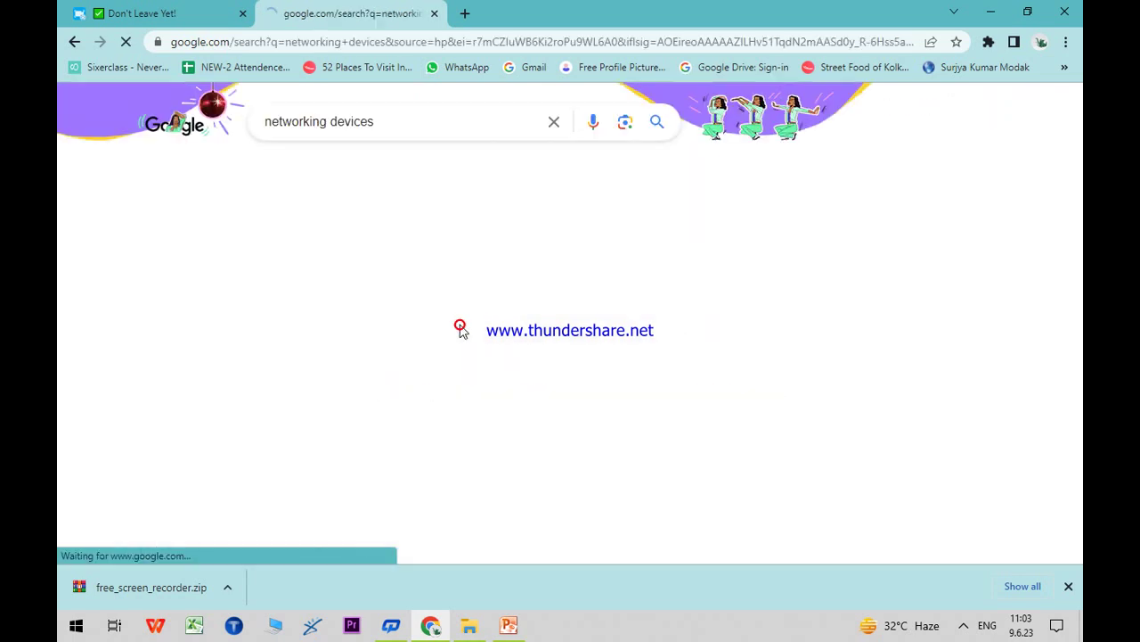
left_click(182, 178)
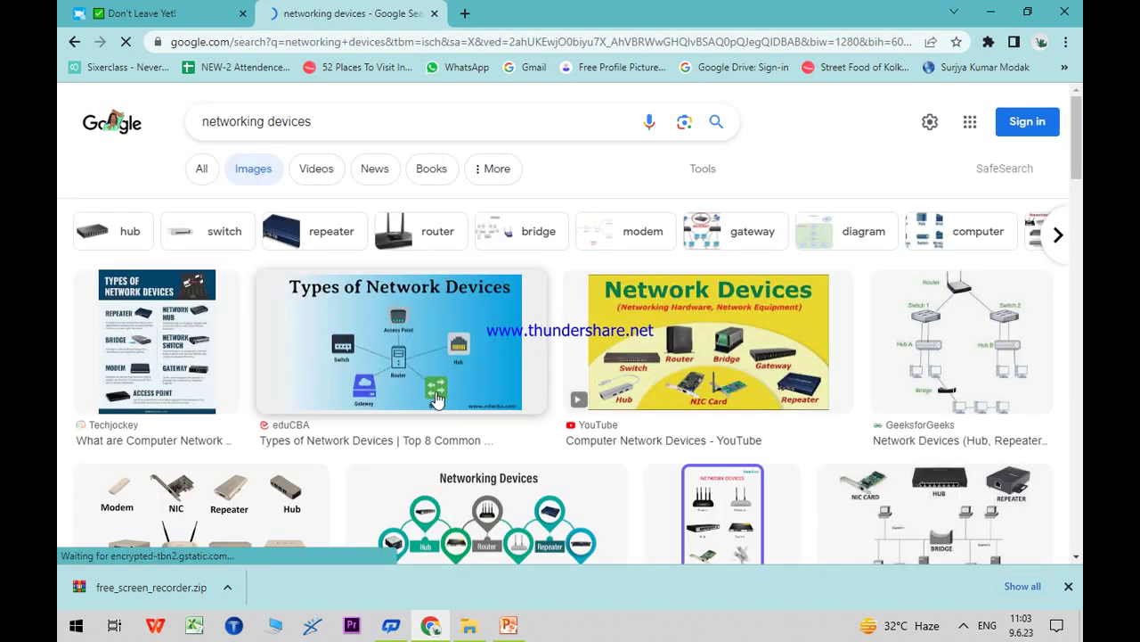
- Save the YouTube Network Devices image to the Desktop as 'networking devices'
left_click(726, 345)
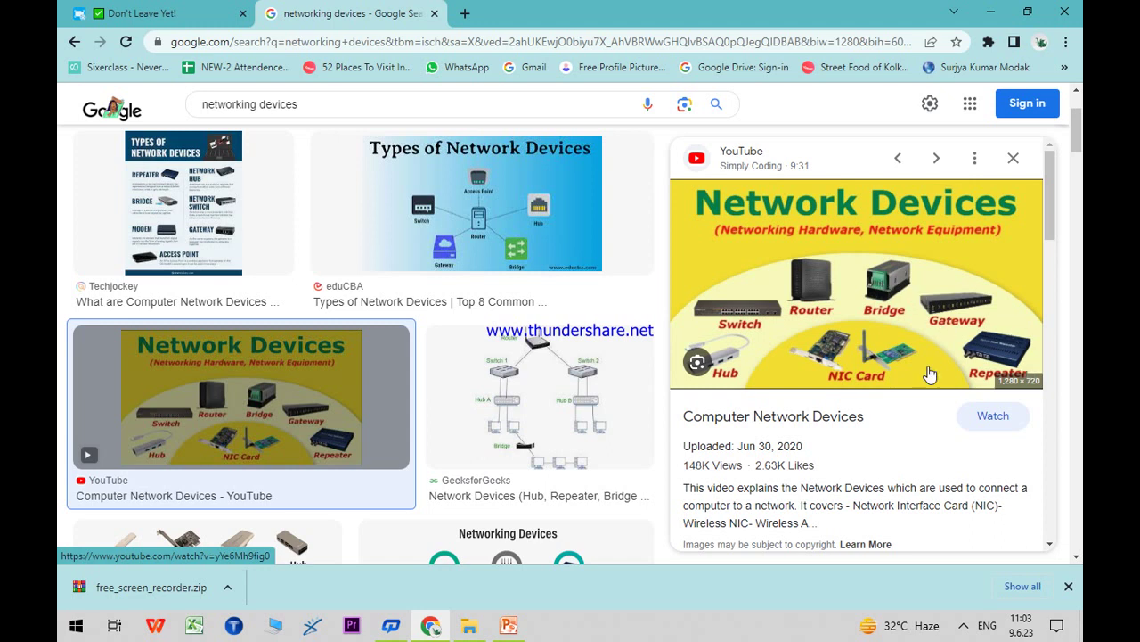
right_click(853, 282)
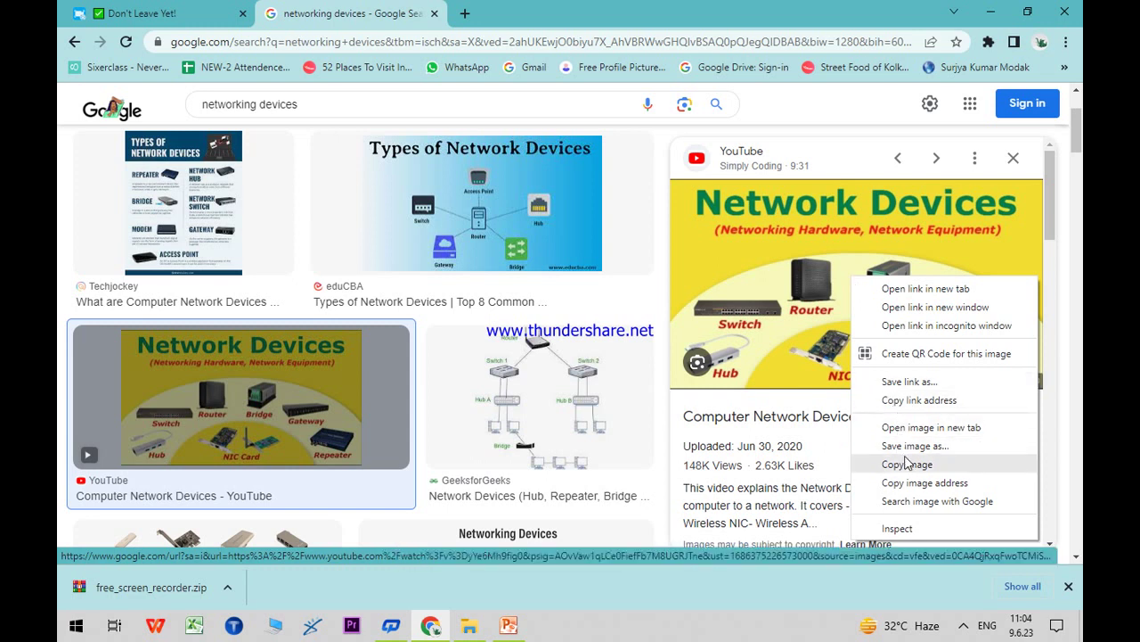
left_click(907, 445)
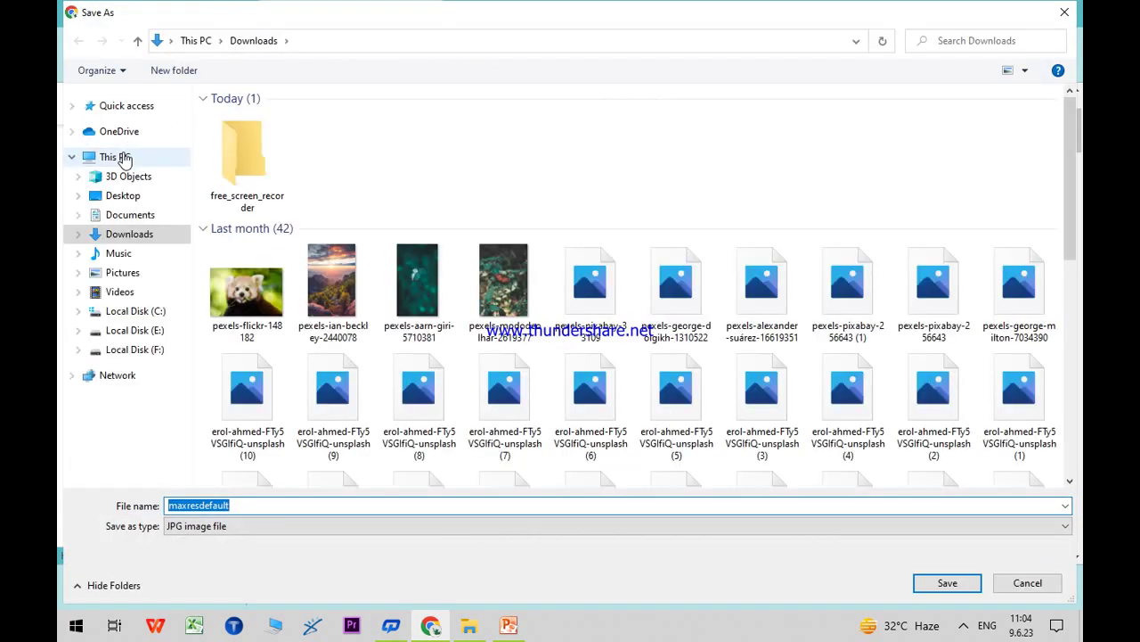
left_click(123, 196)
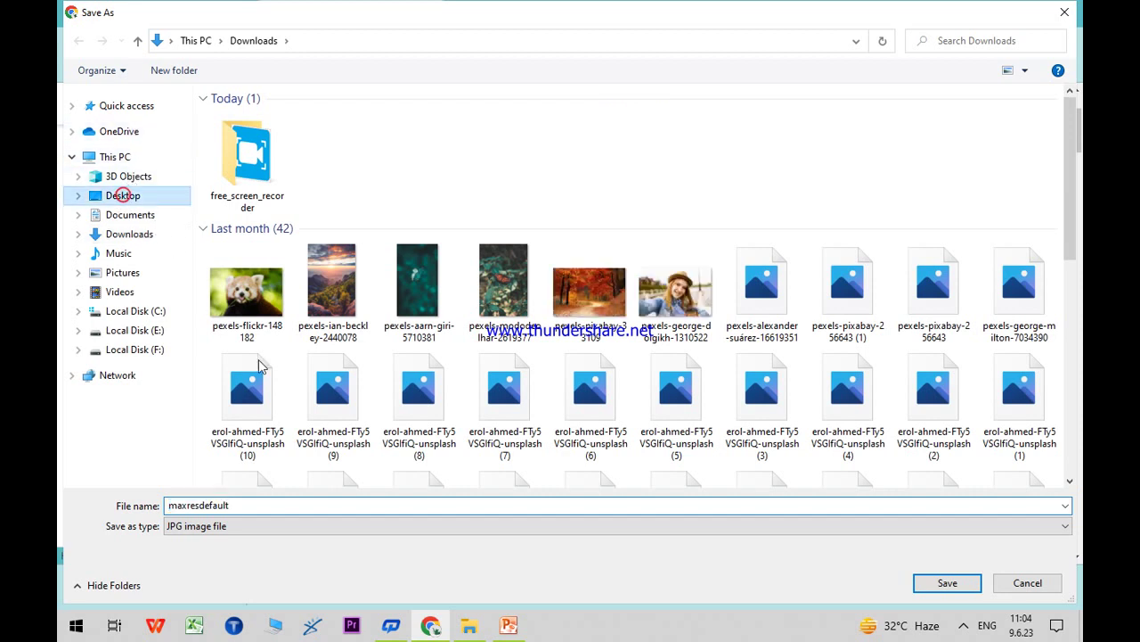
left_click(238, 507)
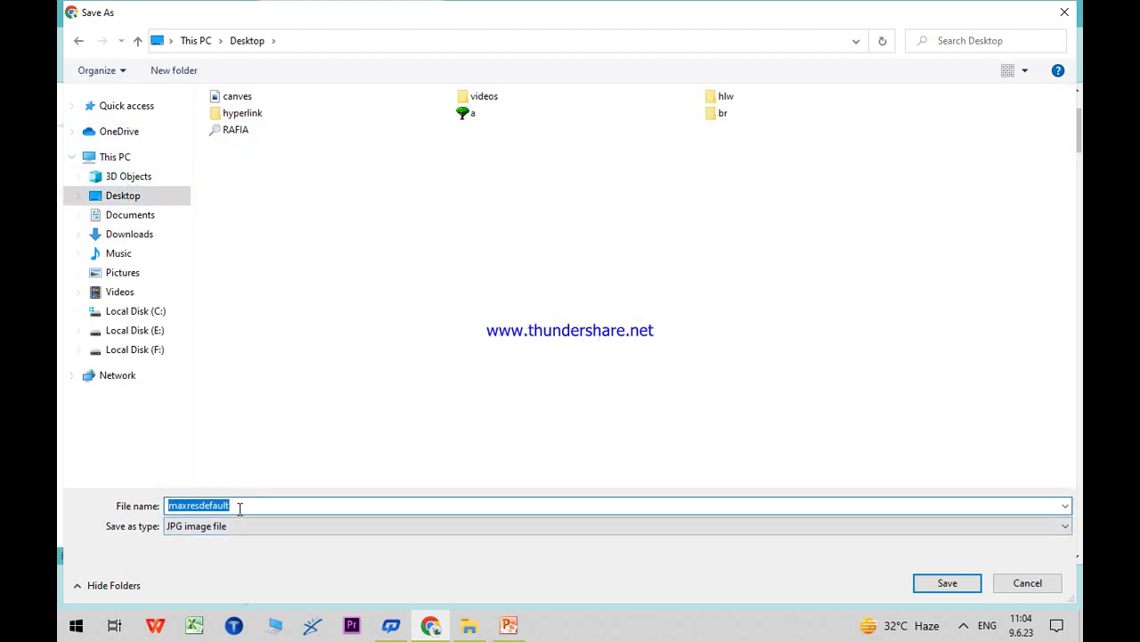
type("networking devices")
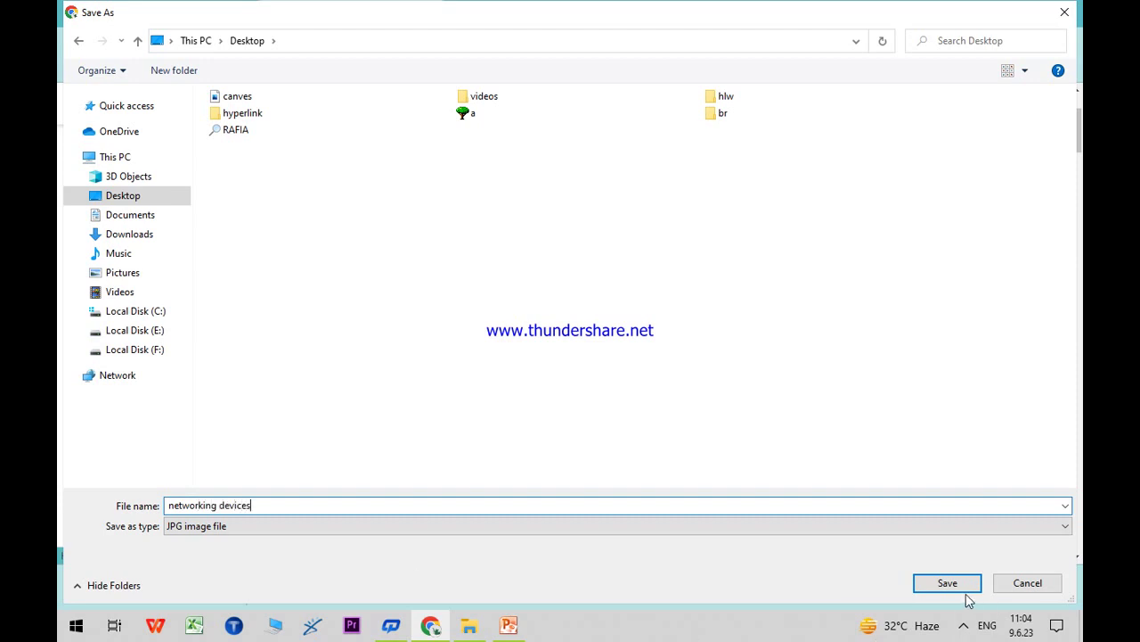
left_click(947, 582)
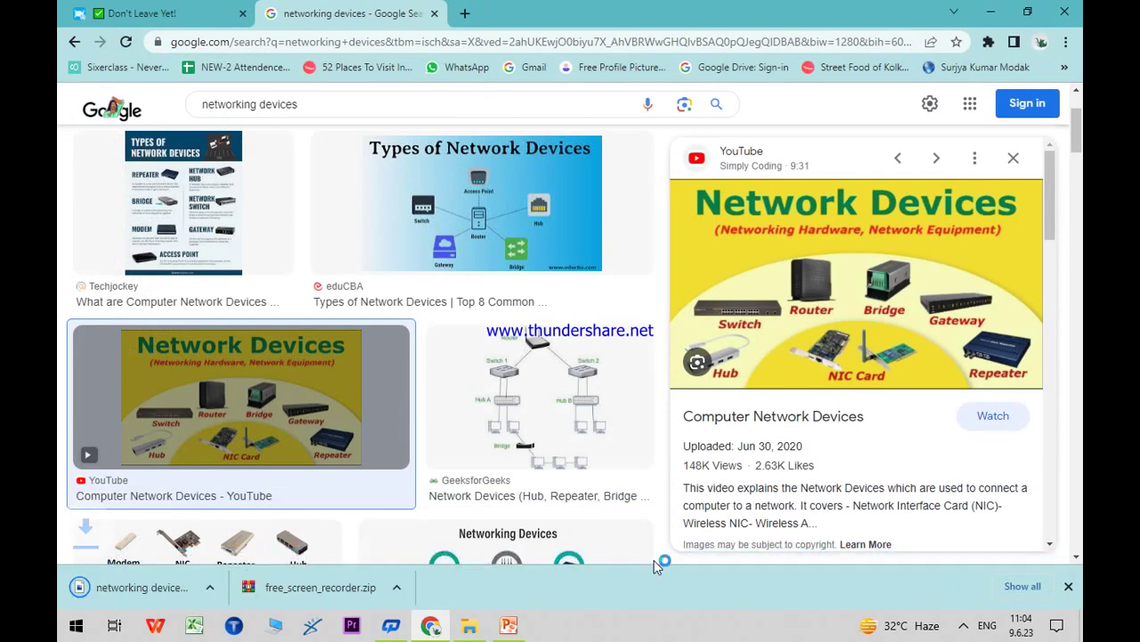
- Insert the 'networking devices' picture from the Desktop onto the layout being edited
left_click(509, 627)
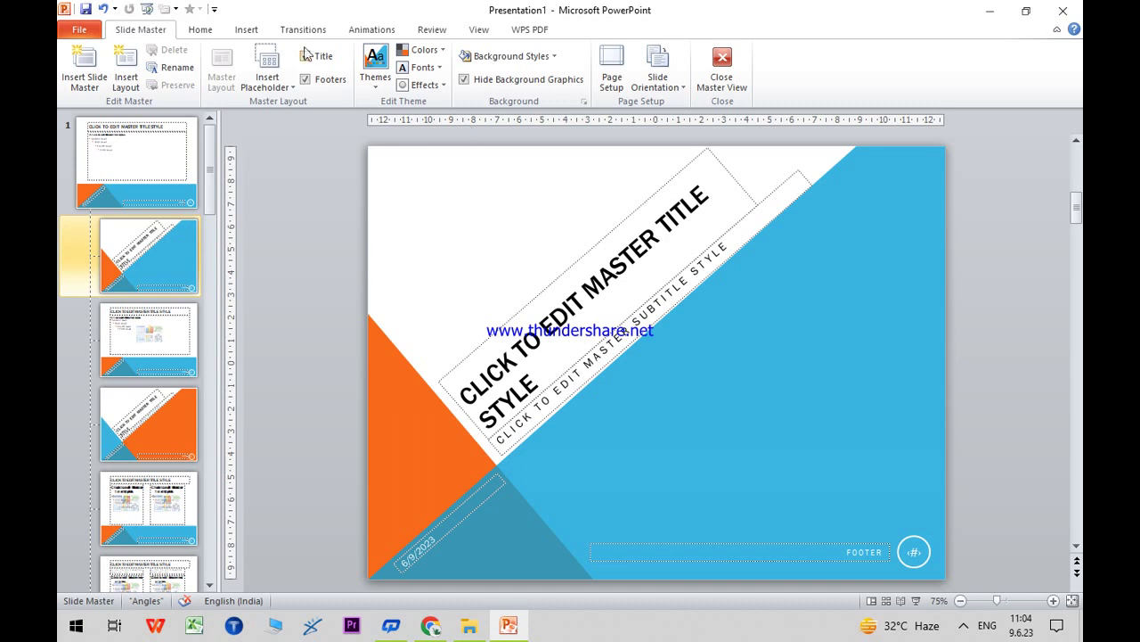
left_click(238, 29)
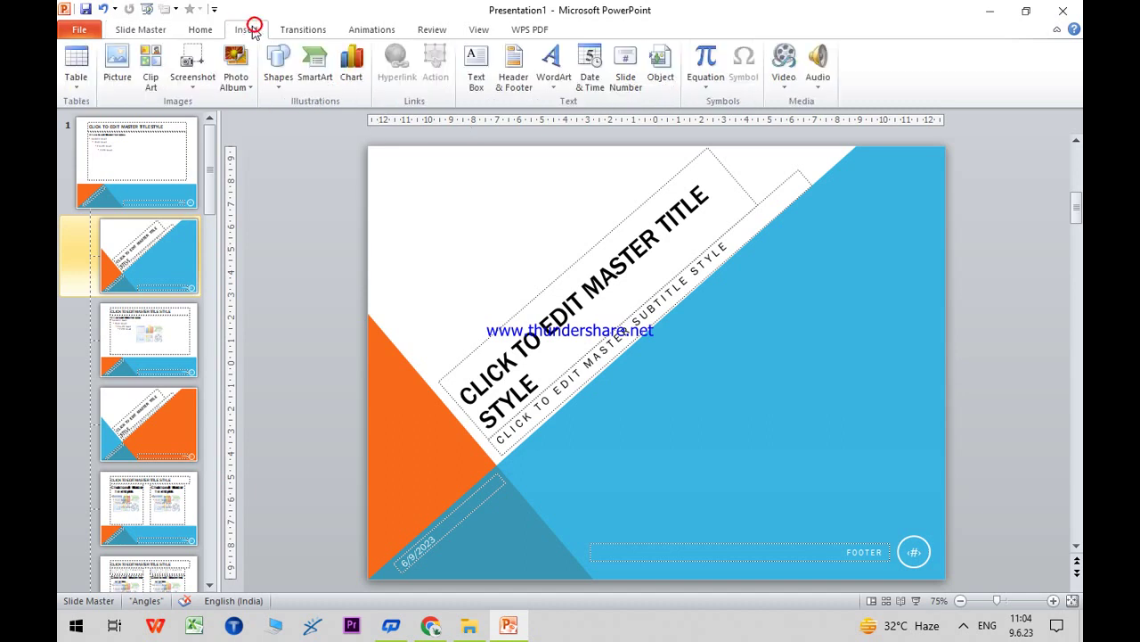
left_click(114, 55)
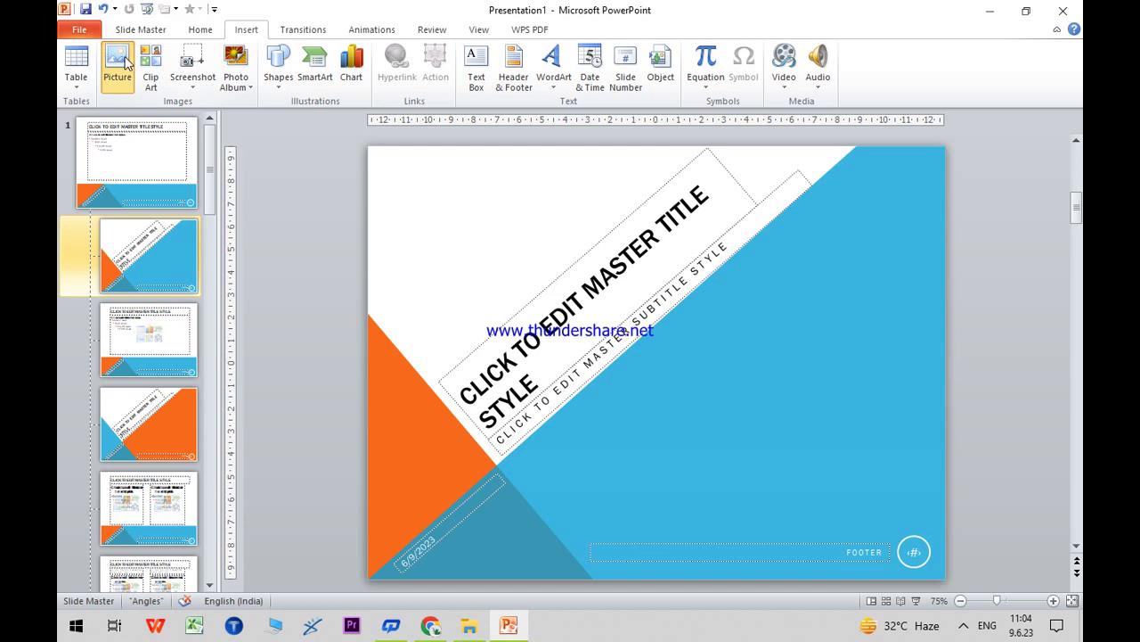
left_click(126, 61)
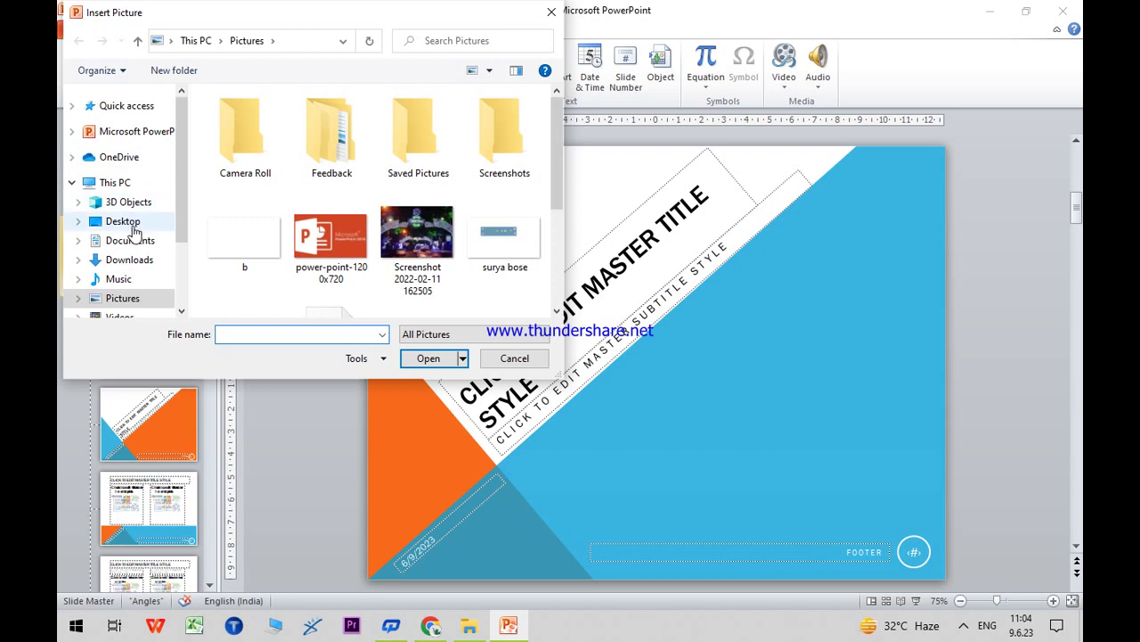
left_click(138, 260)
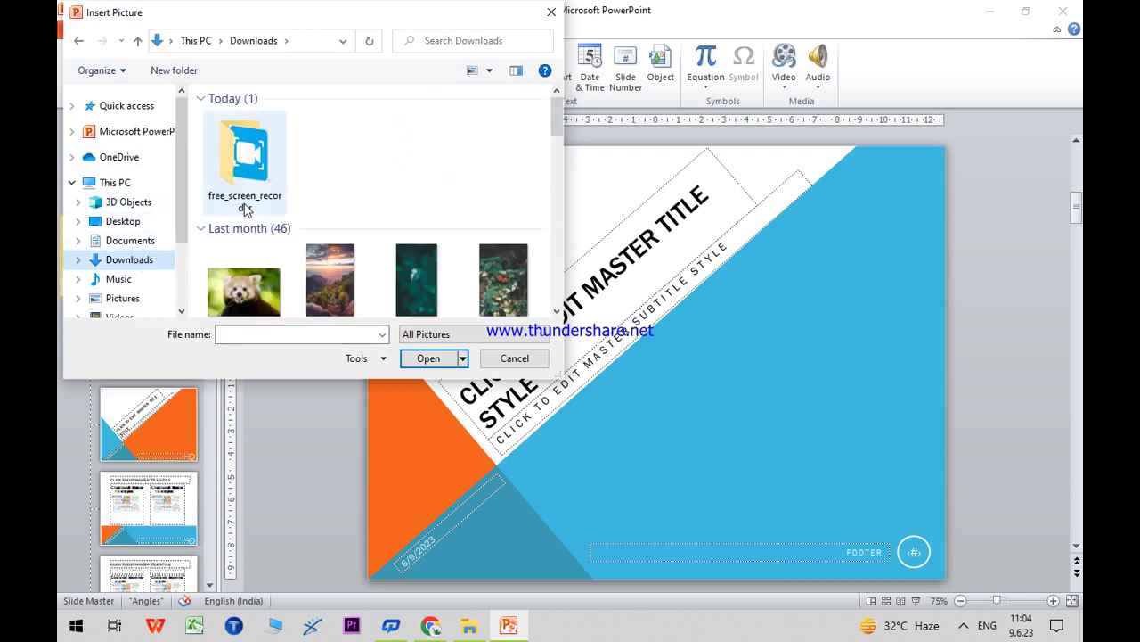
right_click(450, 135)
mouse_move(491, 162)
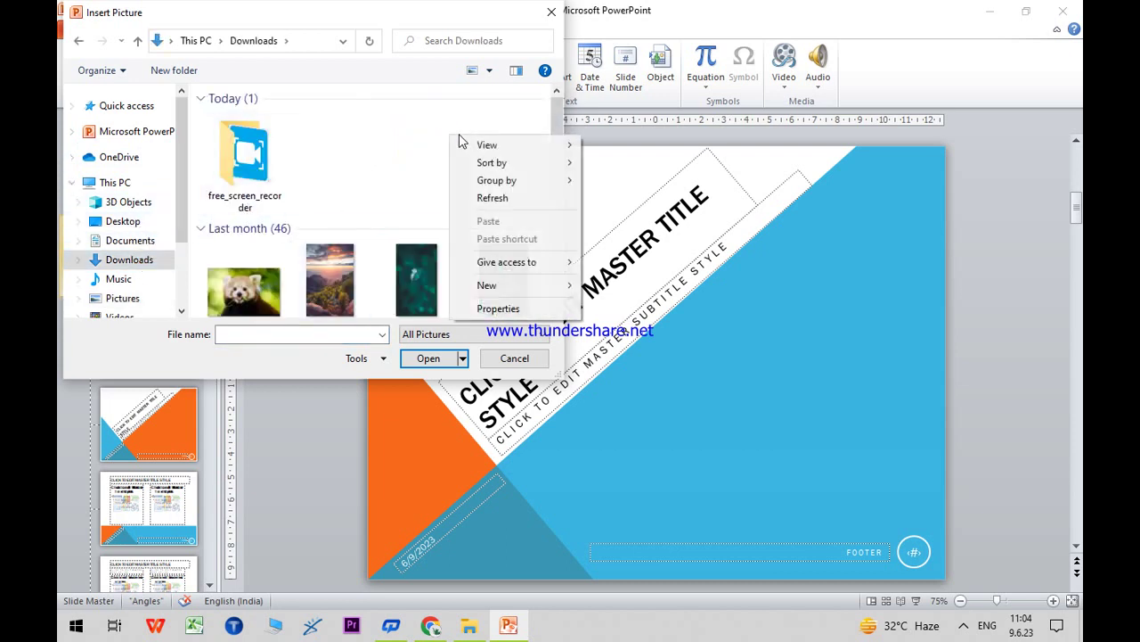
left_click(377, 135)
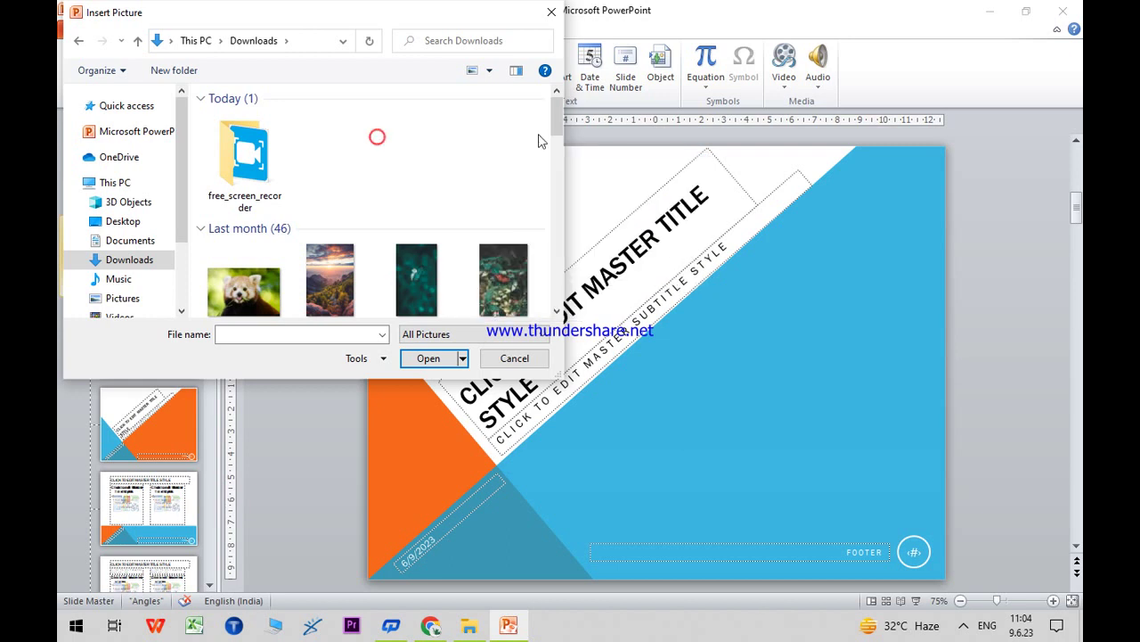
mouse_move(555, 113)
left_mouse_down()
mouse_move(559, 274)
mouse_move(577, 265)
left_mouse_up()
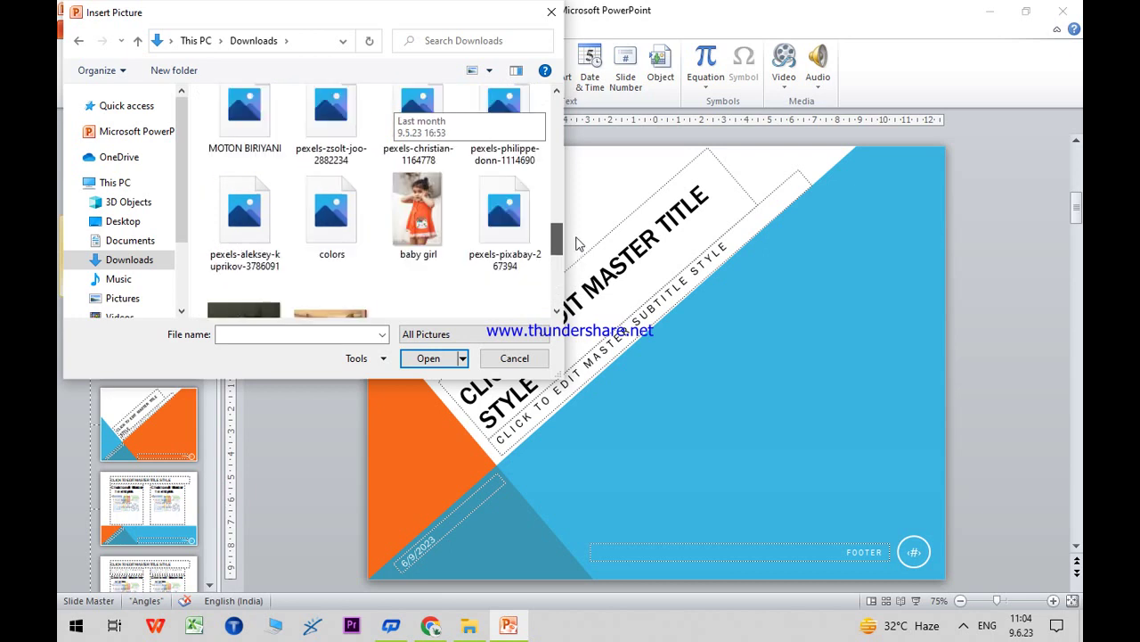
left_click_drag(577, 264, 575, 242)
left_click(129, 221)
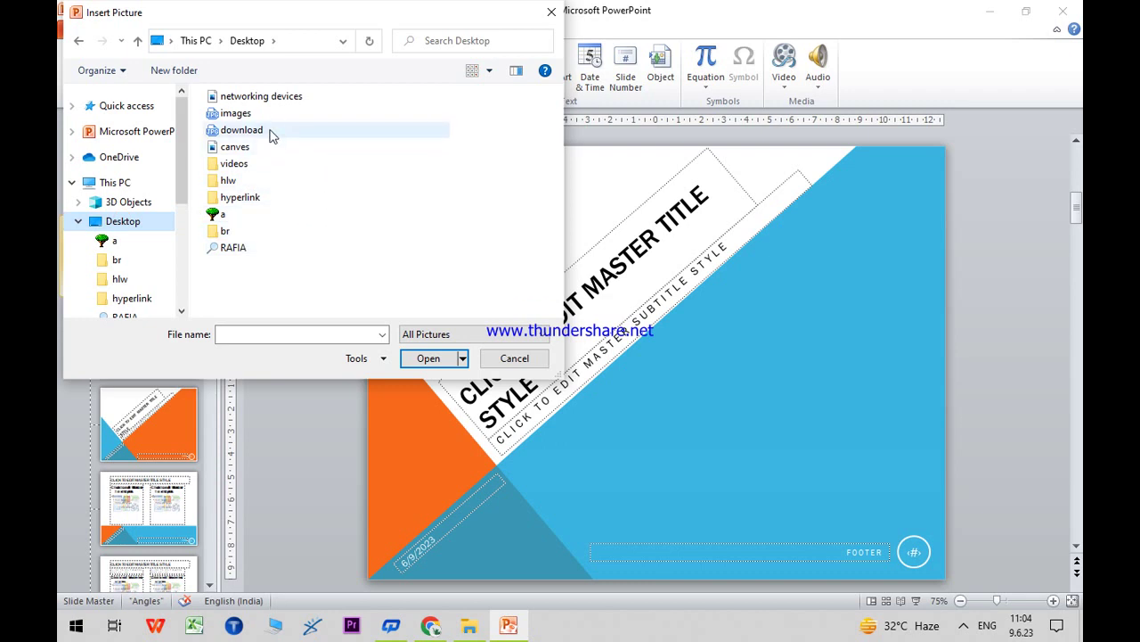
left_click(270, 98)
left_click(426, 358)
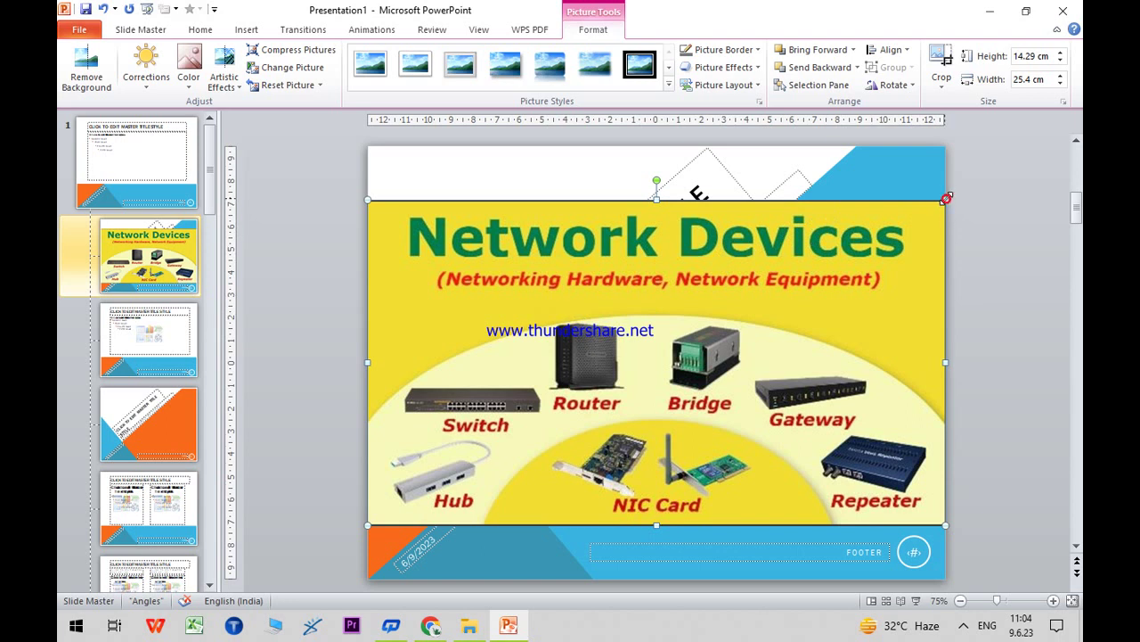
- Shrink the picture, move it to the top-right corner and apply a reflected picture style
left_click_drag(946, 197, 547, 425)
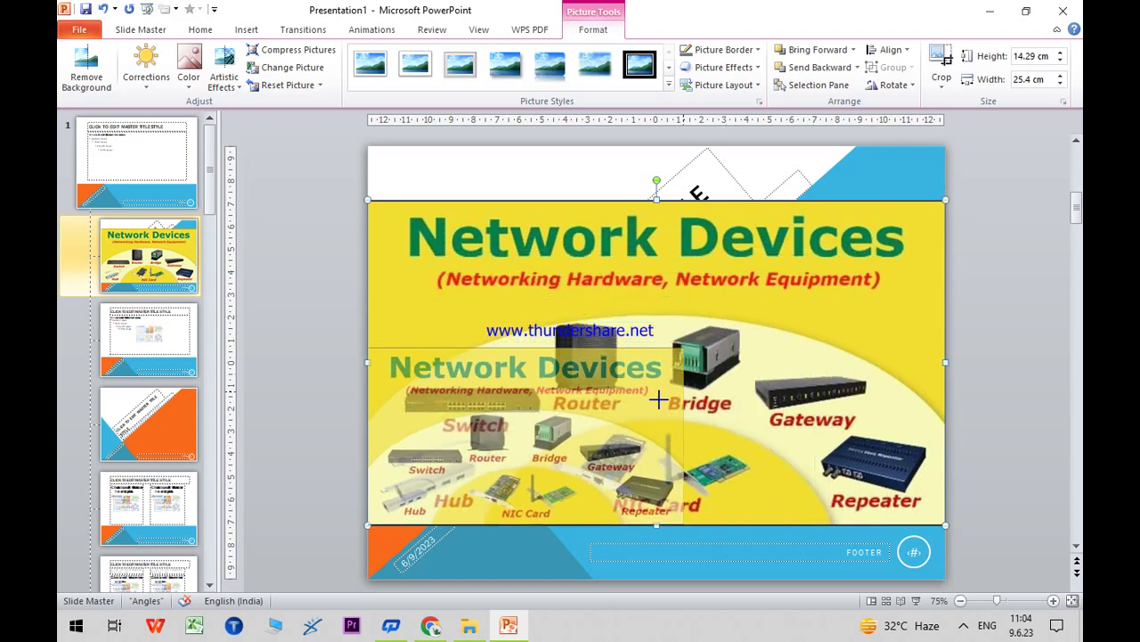
left_click_drag(504, 460, 879, 175)
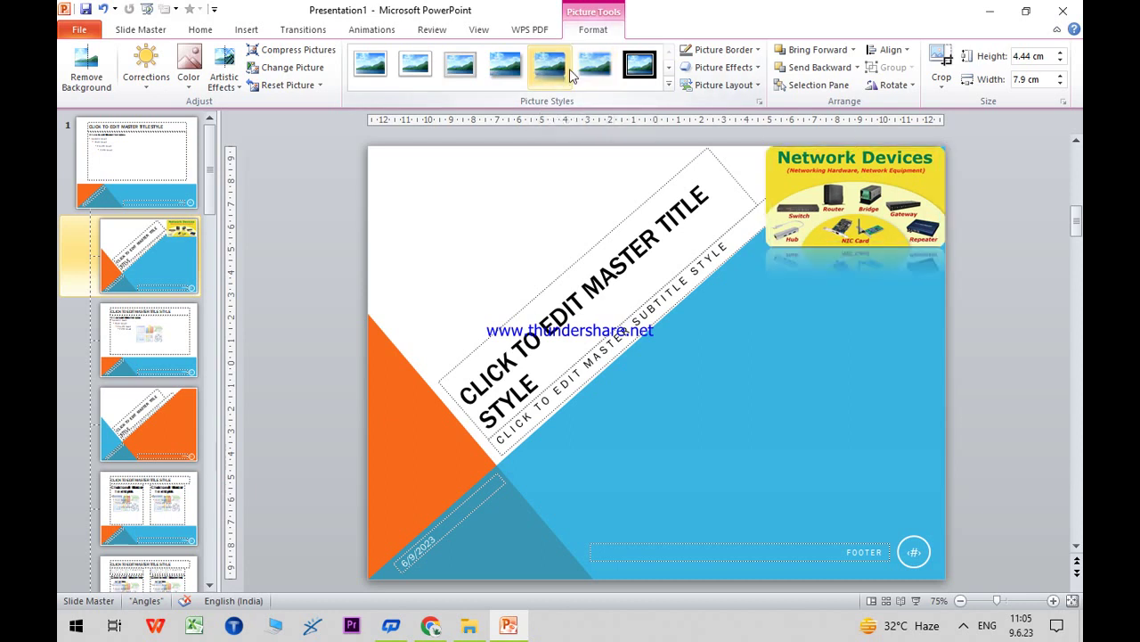
left_click(570, 76)
left_click(884, 405)
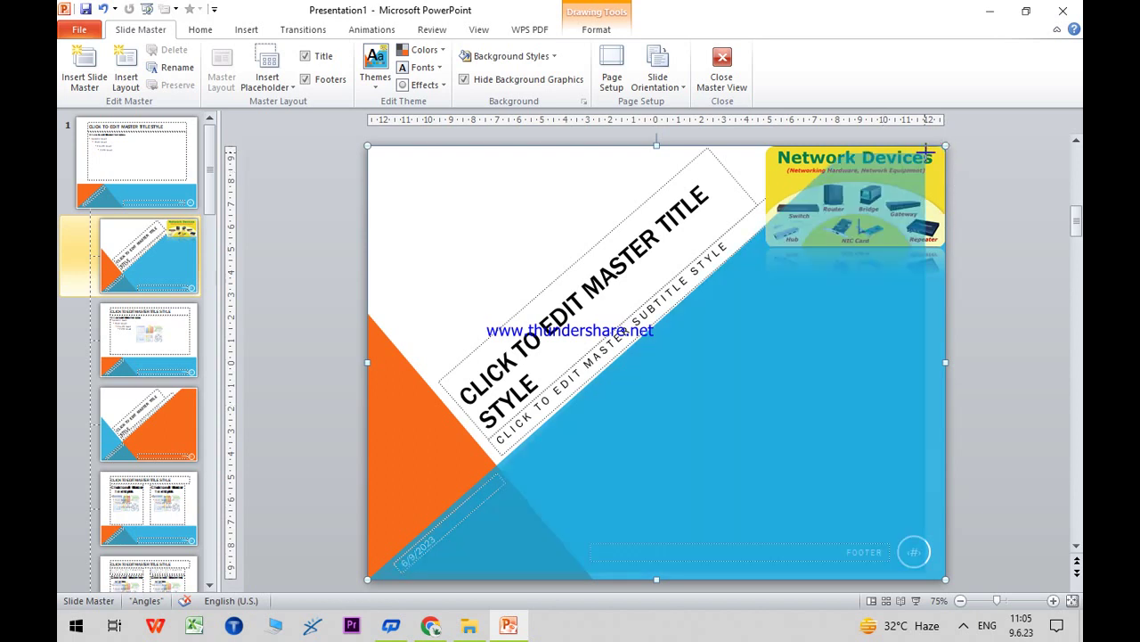
- Fit the picture snugly into the layout's top-right corner
left_click_drag(927, 152, 925, 152)
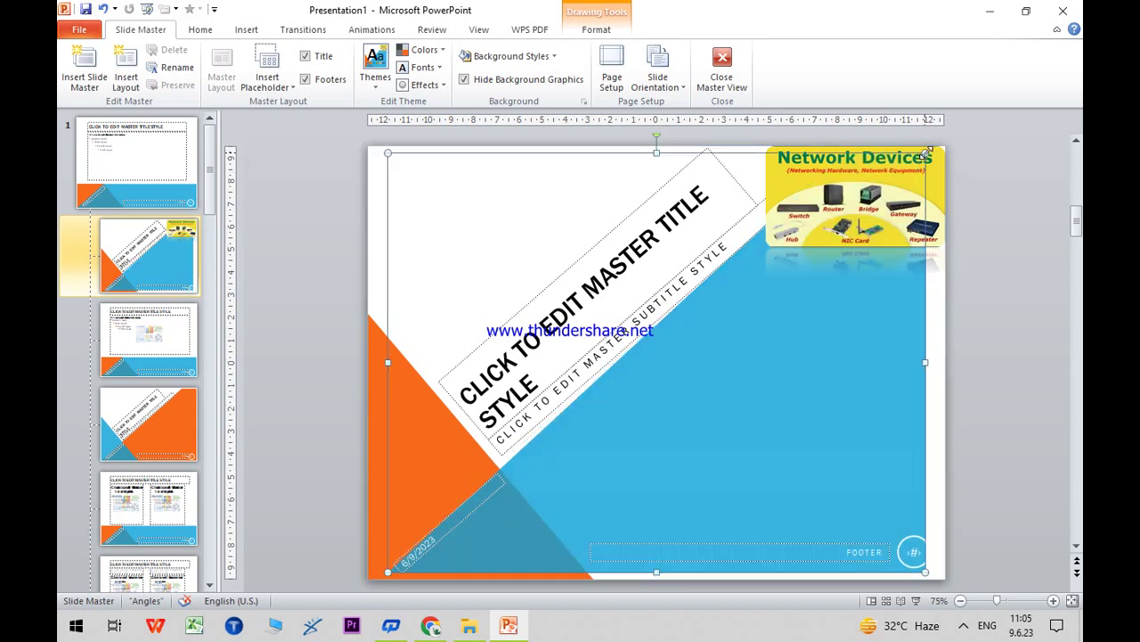
left_click(902, 205)
mouse_move(946, 143)
left_mouse_down()
mouse_move(899, 173)
mouse_move(930, 160)
left_mouse_up()
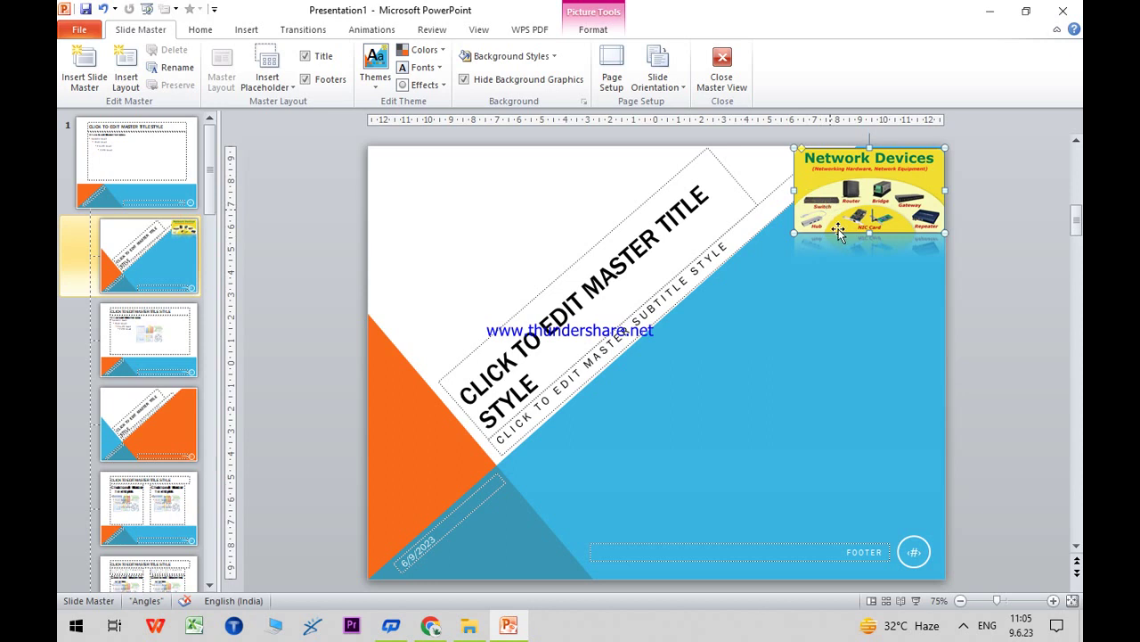
left_click(856, 318)
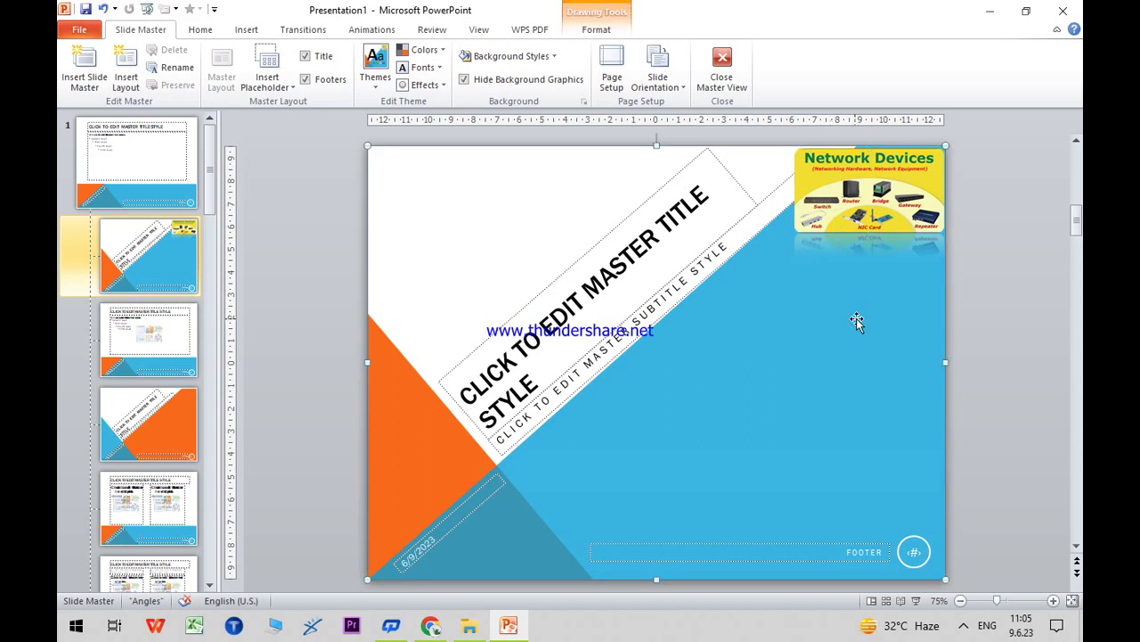
left_click(862, 208)
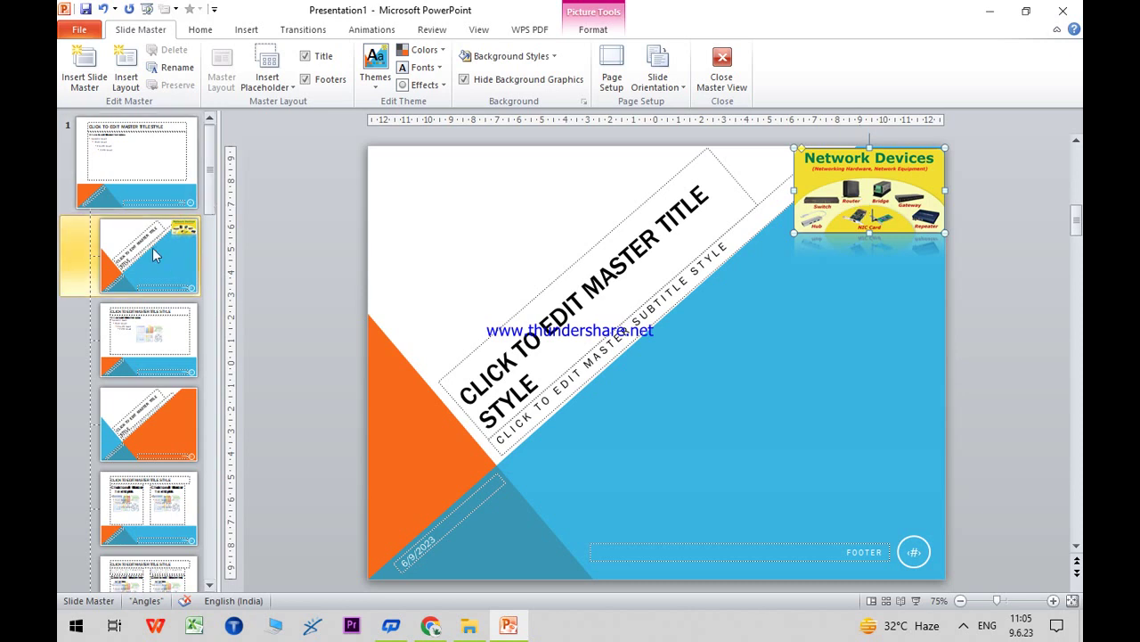
left_click(128, 171)
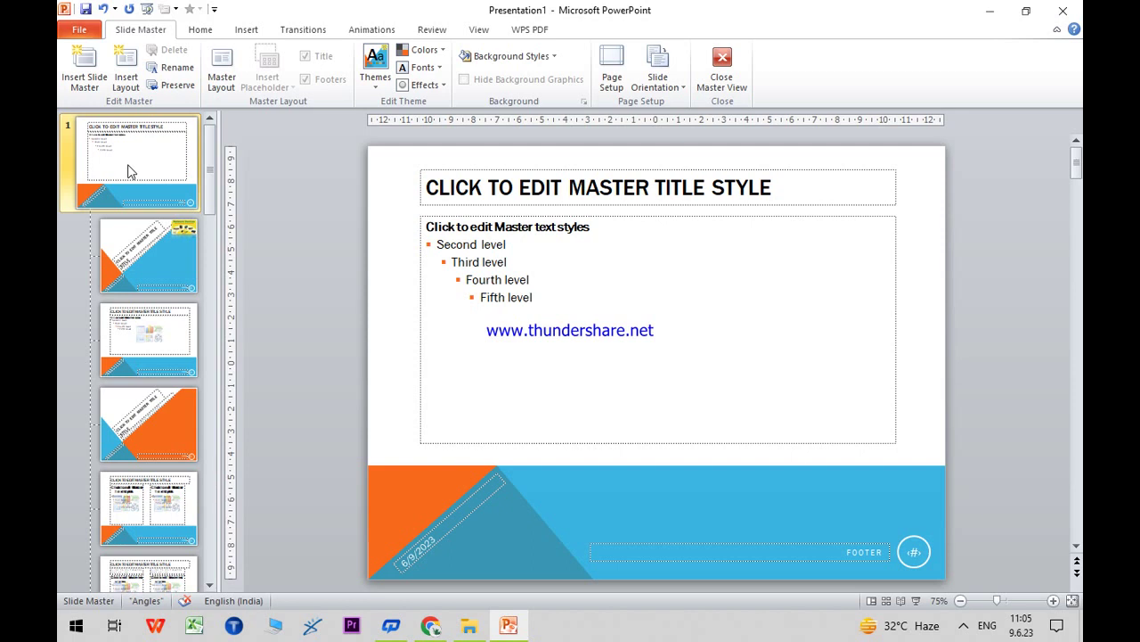
- Paste the Network Devices picture onto the slide master and picture layout, then close Master View
key("ctrl+v")
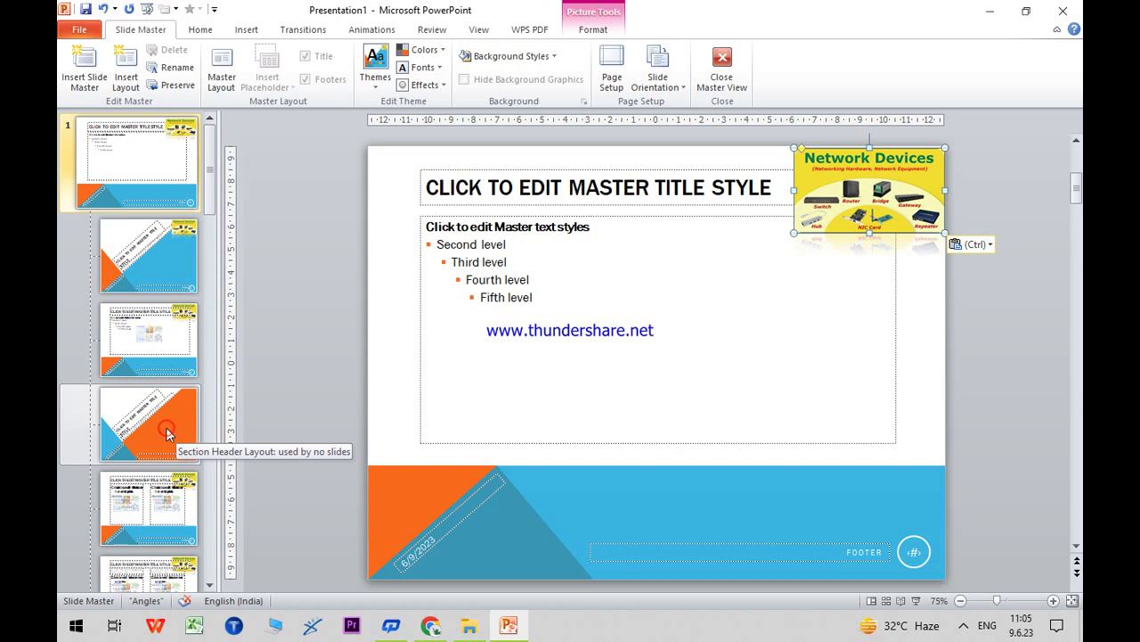
left_click(166, 427)
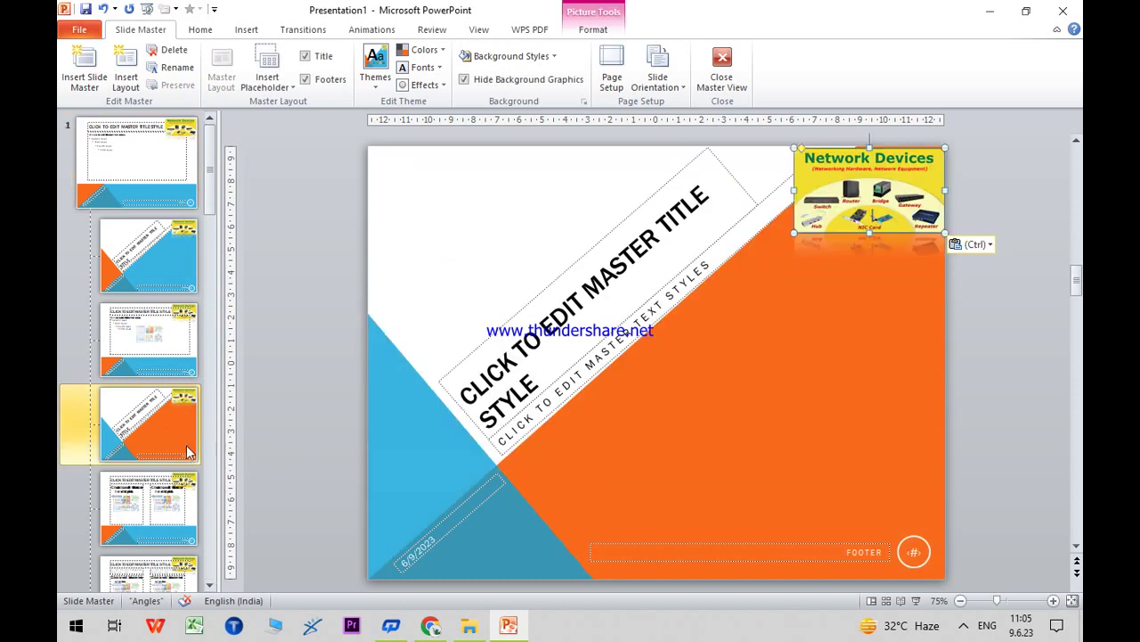
scroll(172, 428, "down", 2)
scroll(172, 428, "down", 2)
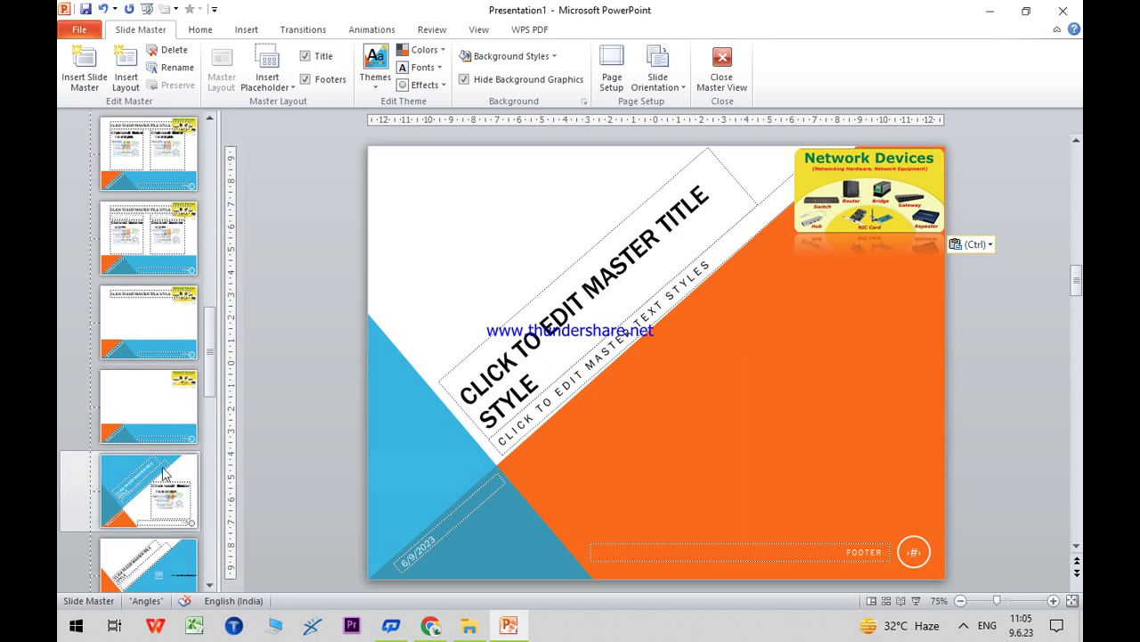
left_click(163, 472)
scroll(163, 472, "down", 2)
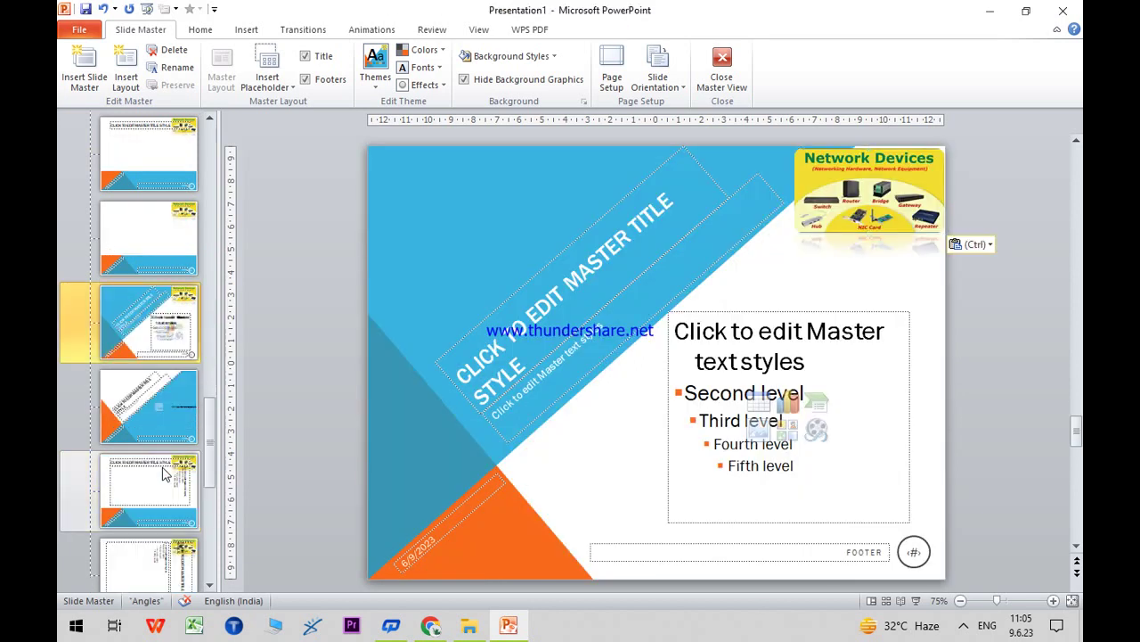
left_click(163, 430)
key("ctrl+v")
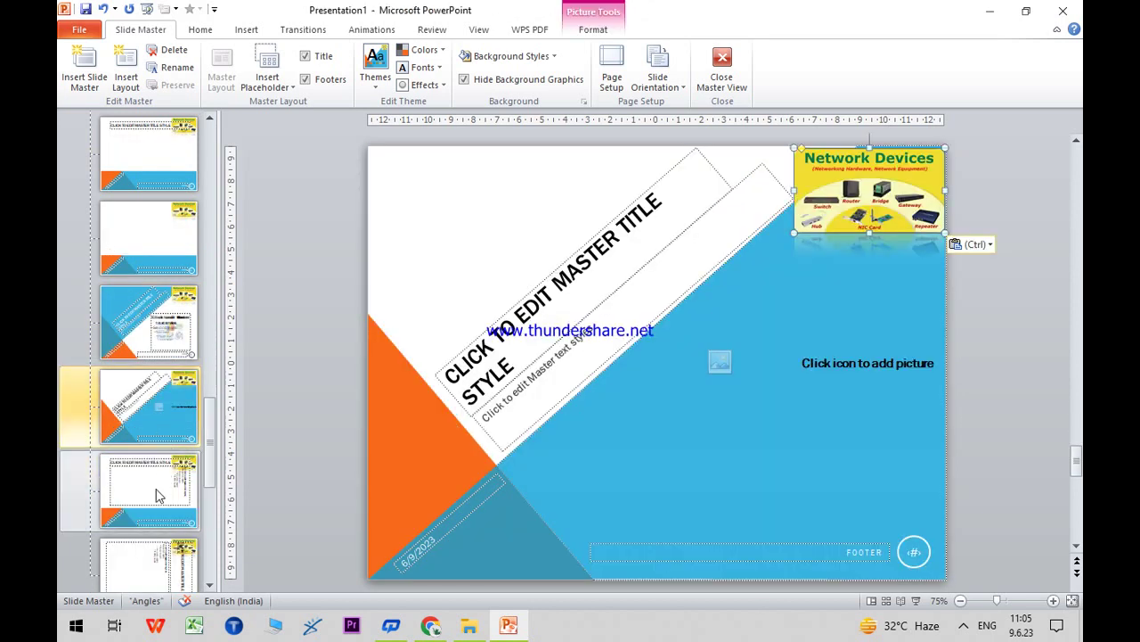
scroll(167, 431, "down", 1)
scroll(168, 424, "up", 2)
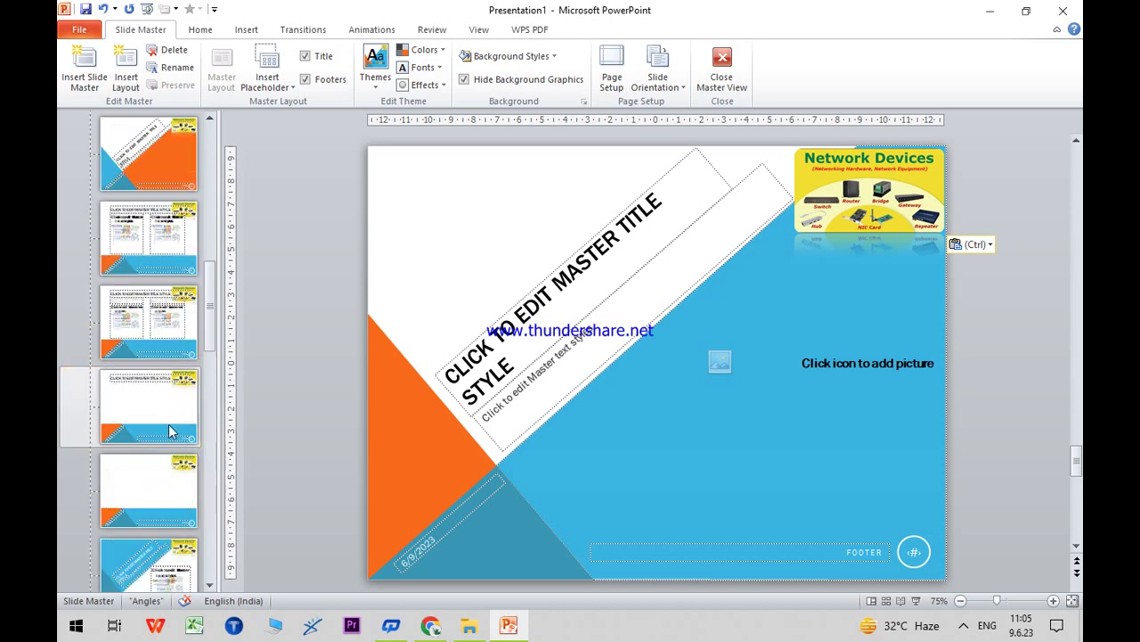
scroll(169, 424, "up", 3)
left_click(724, 77)
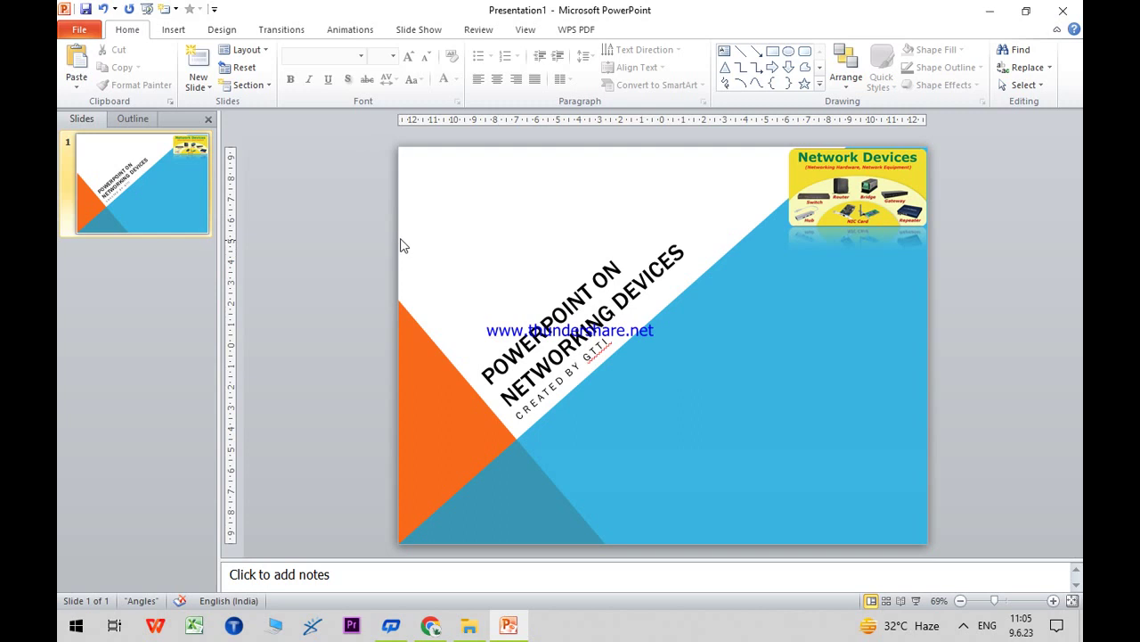
- Add a new slide after the title slide and browse the next row of design themes
left_click(201, 195)
key("Return")
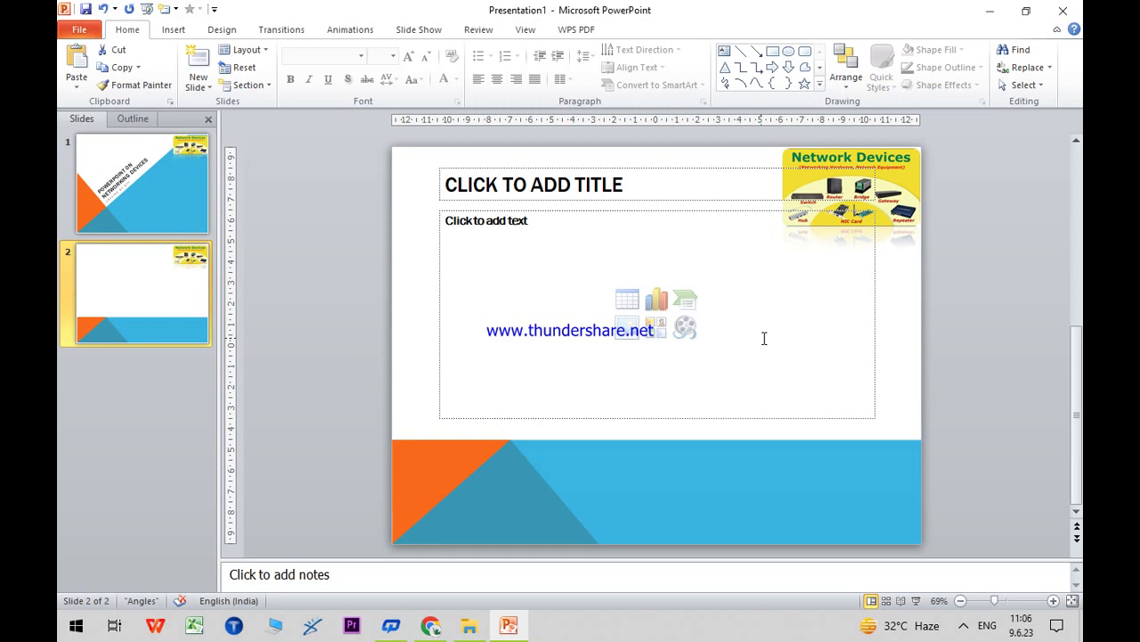
left_click(222, 31)
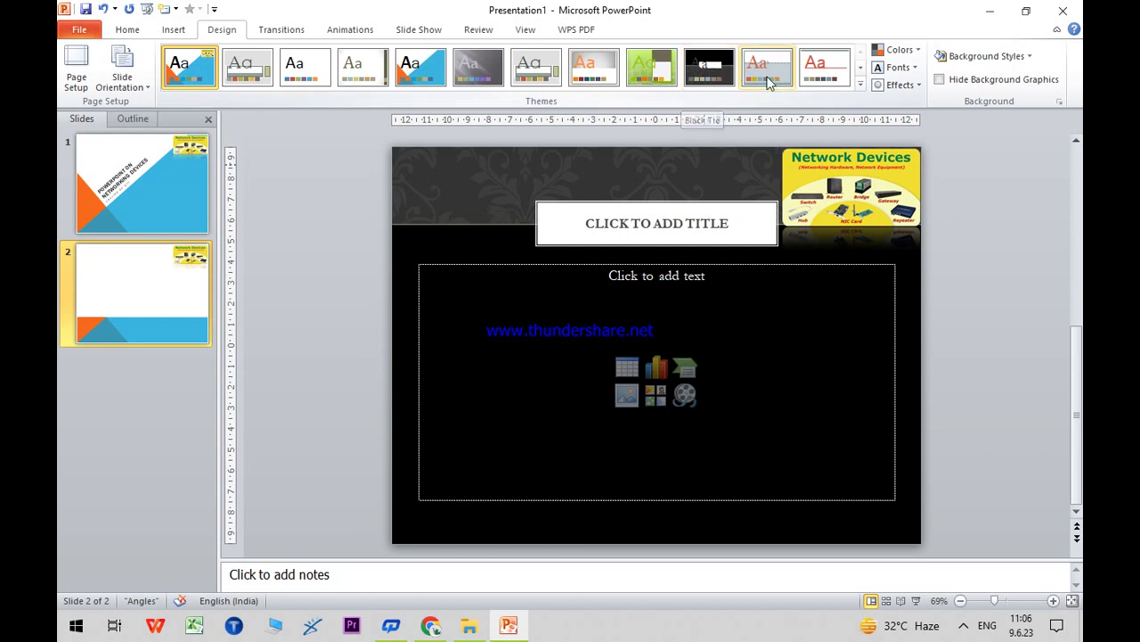
left_click(861, 66)
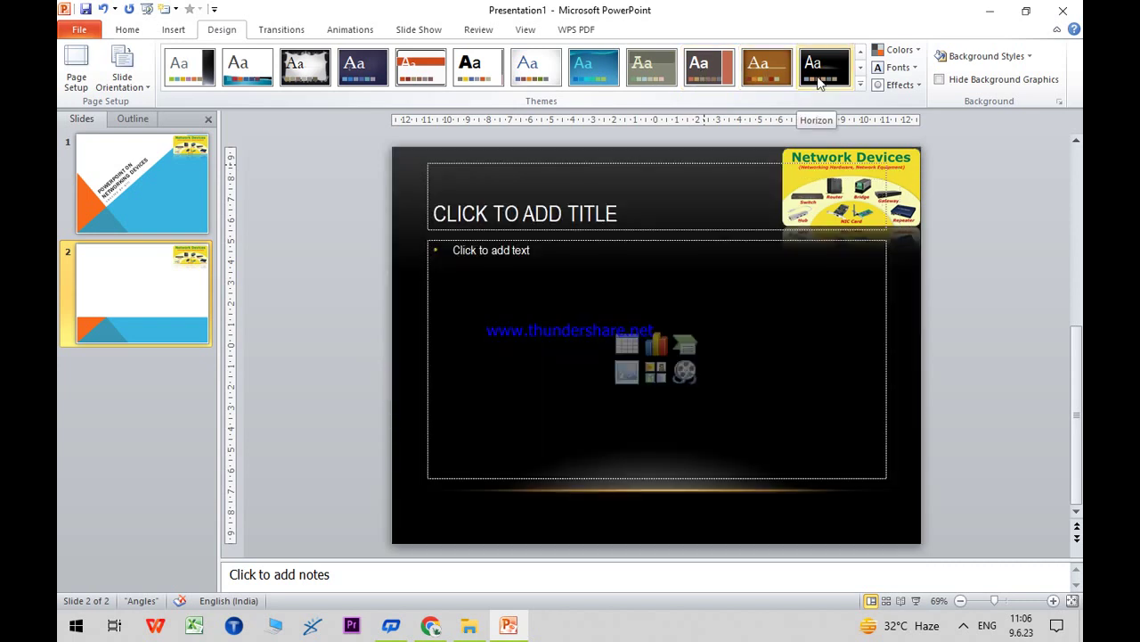
- Apply Horizon to slide 2 only and Apothecary to the title slide only
right_click(819, 81)
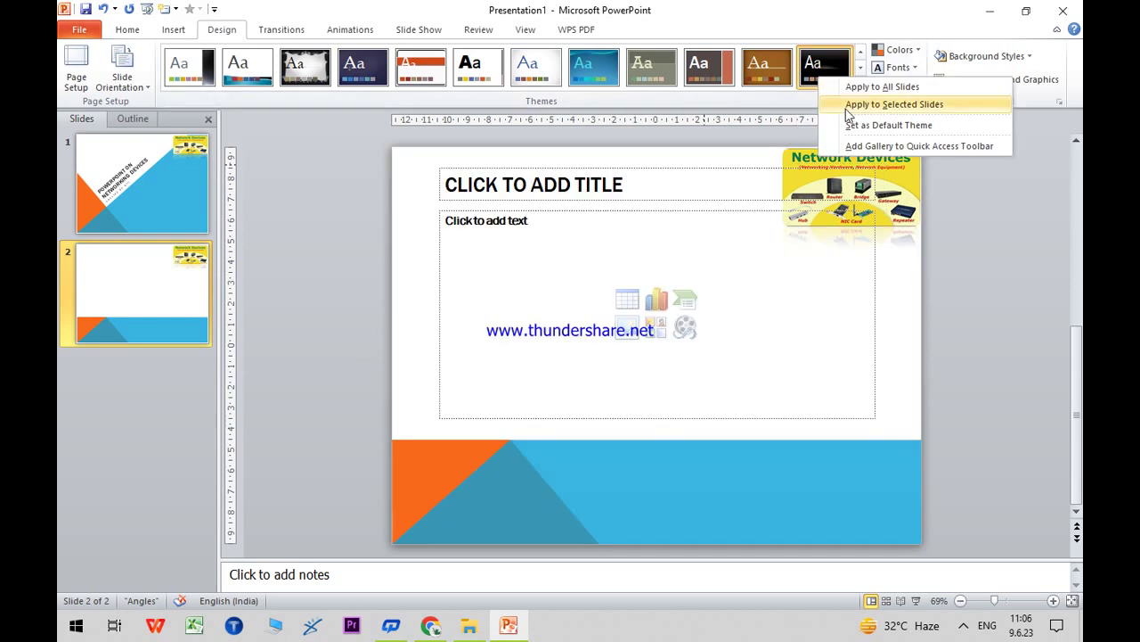
left_click(848, 110)
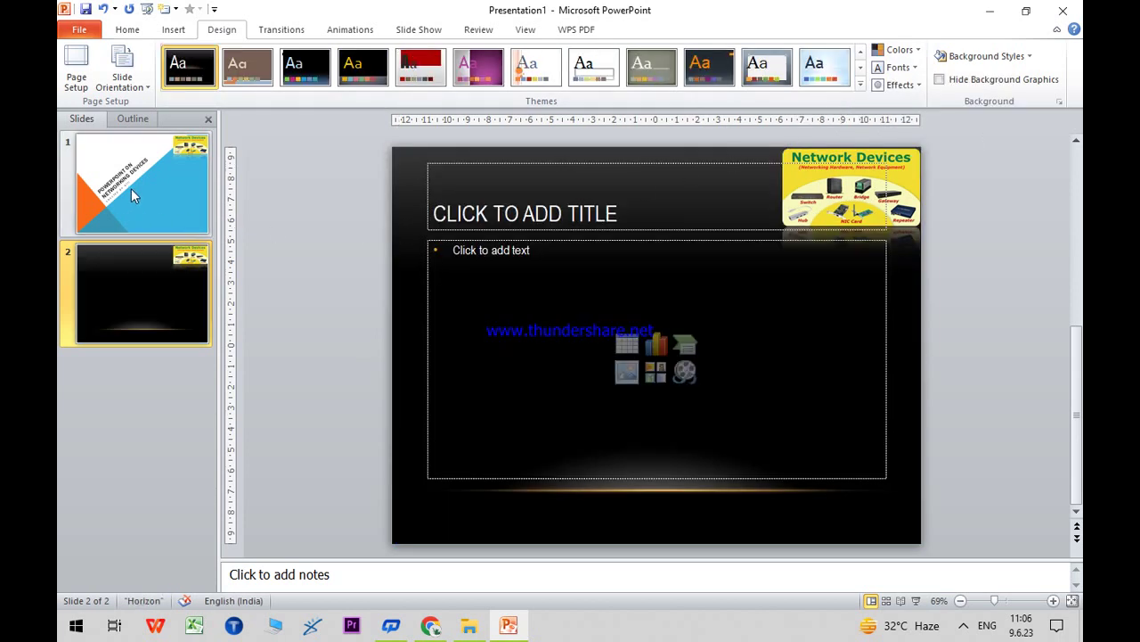
left_click(131, 188)
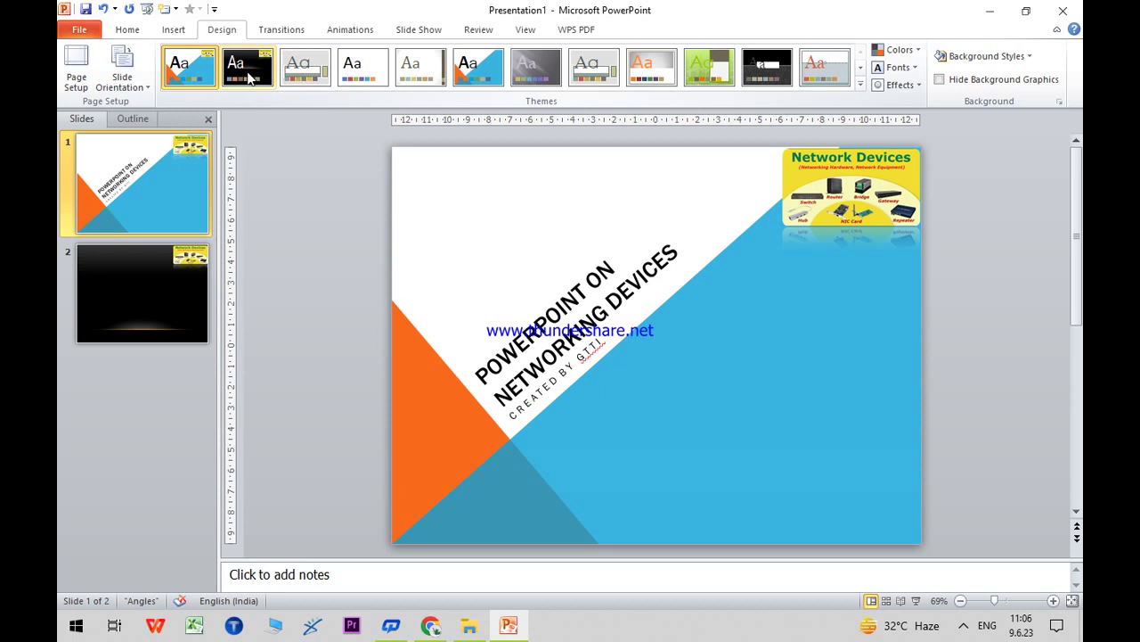
right_click(266, 74)
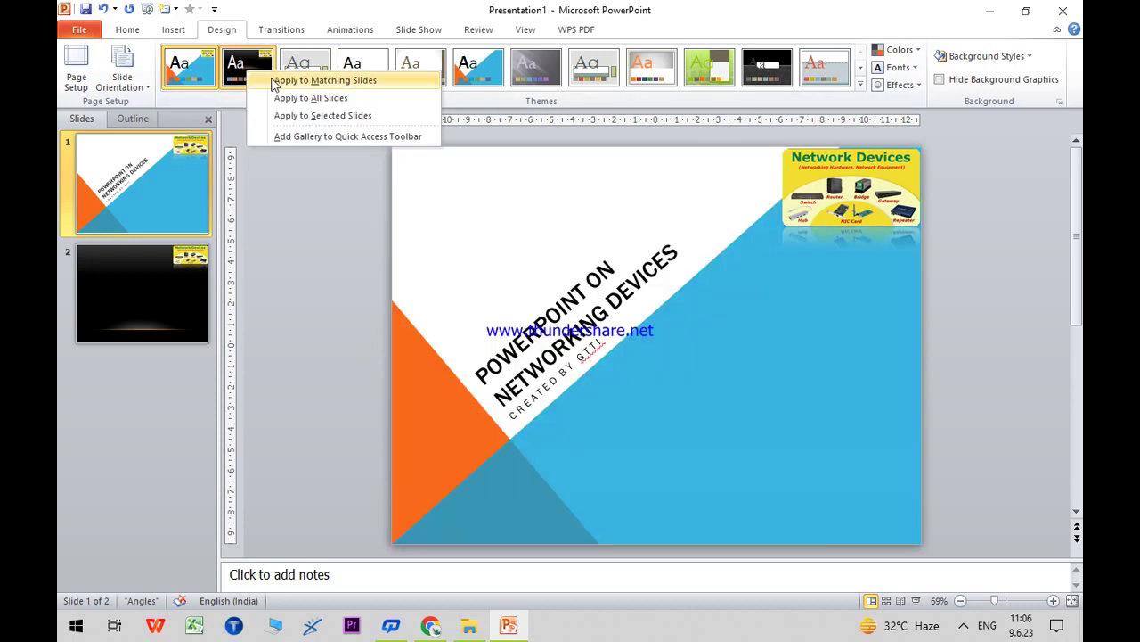
left_click(762, 76)
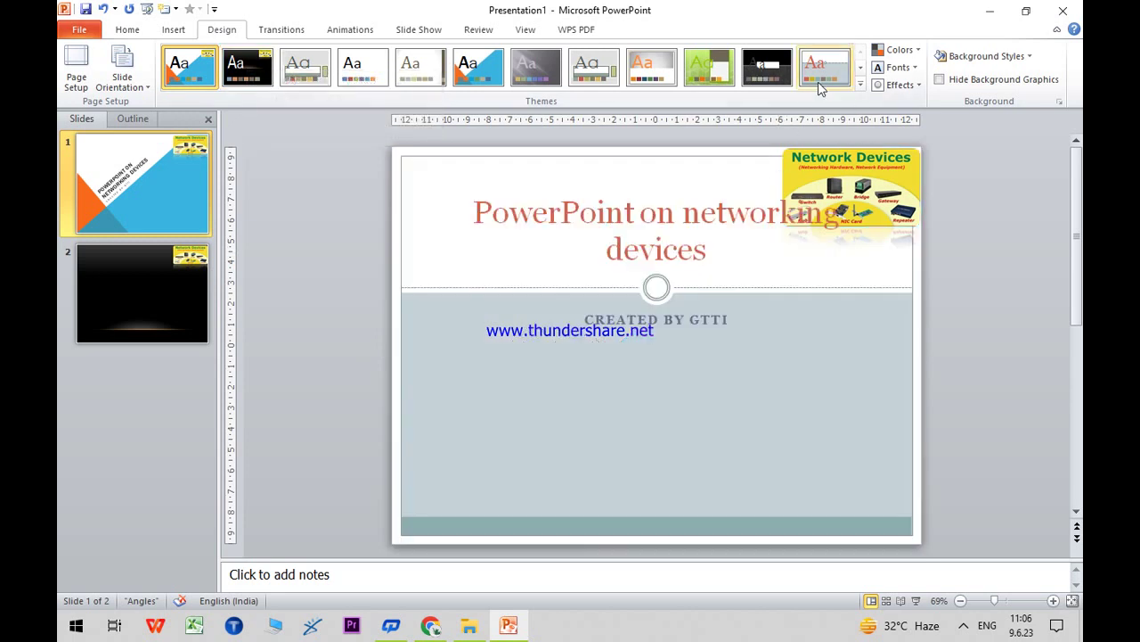
right_click(762, 73)
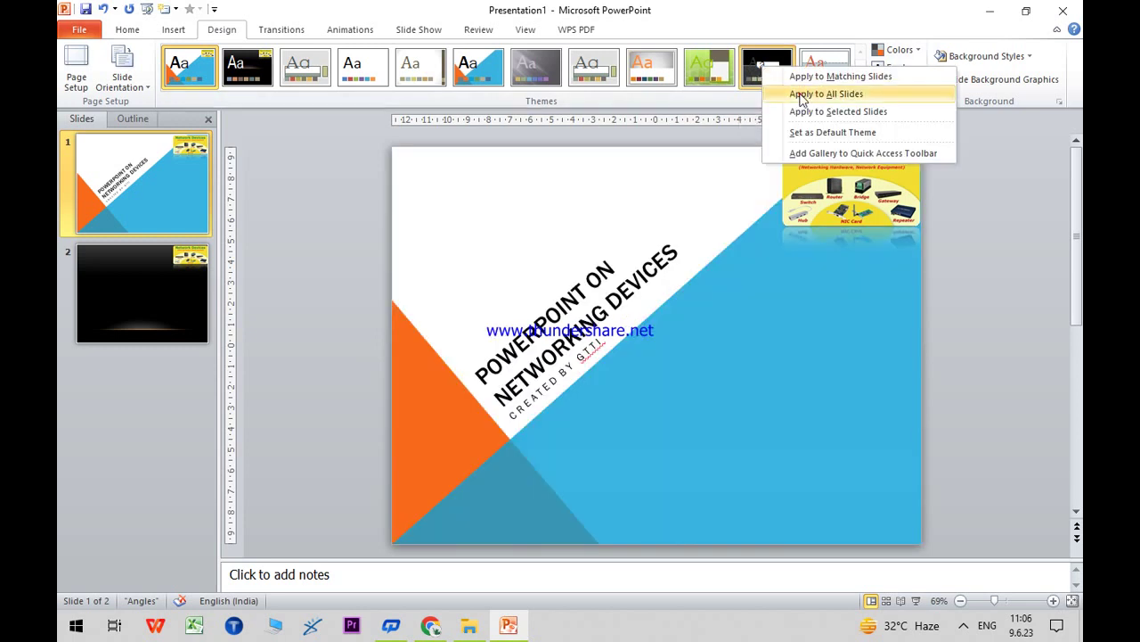
left_click(801, 95)
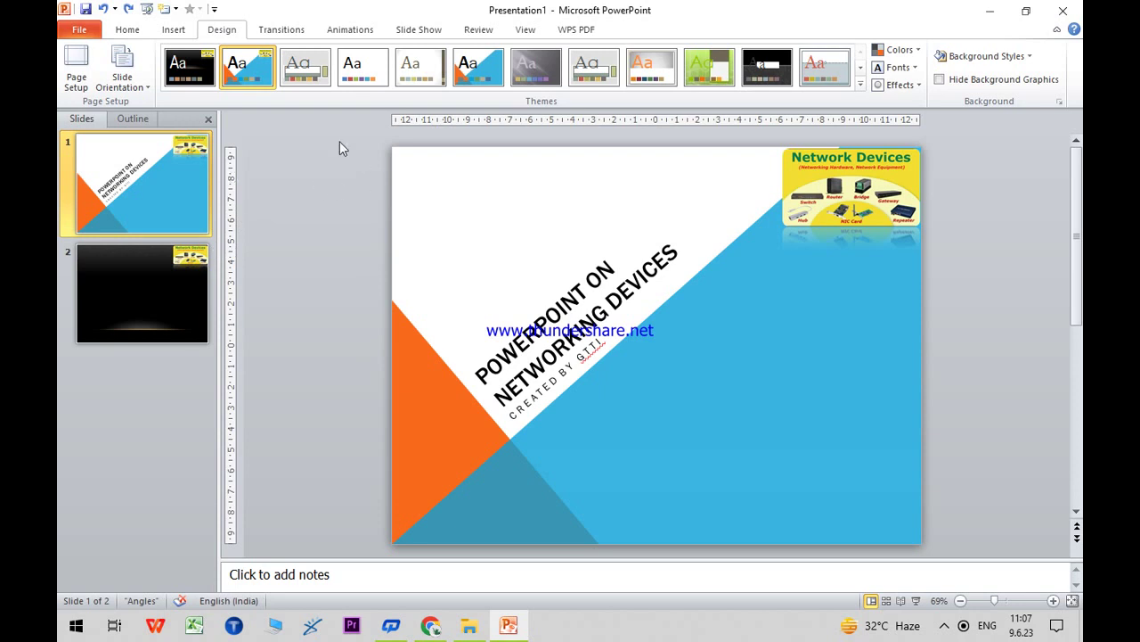
right_click(319, 78)
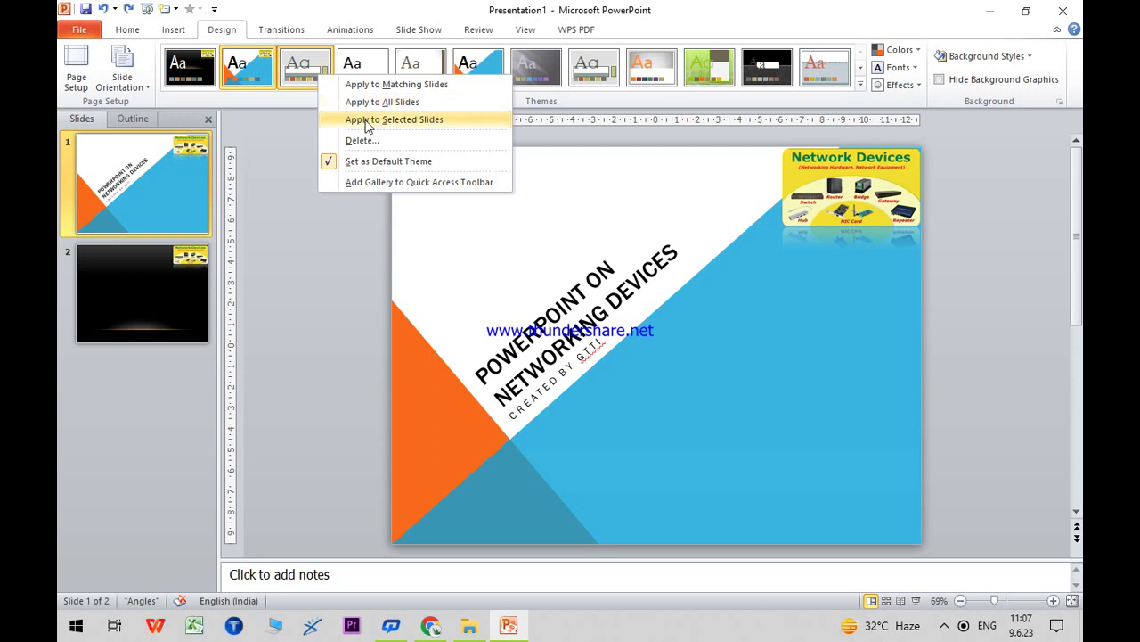
left_click(365, 122)
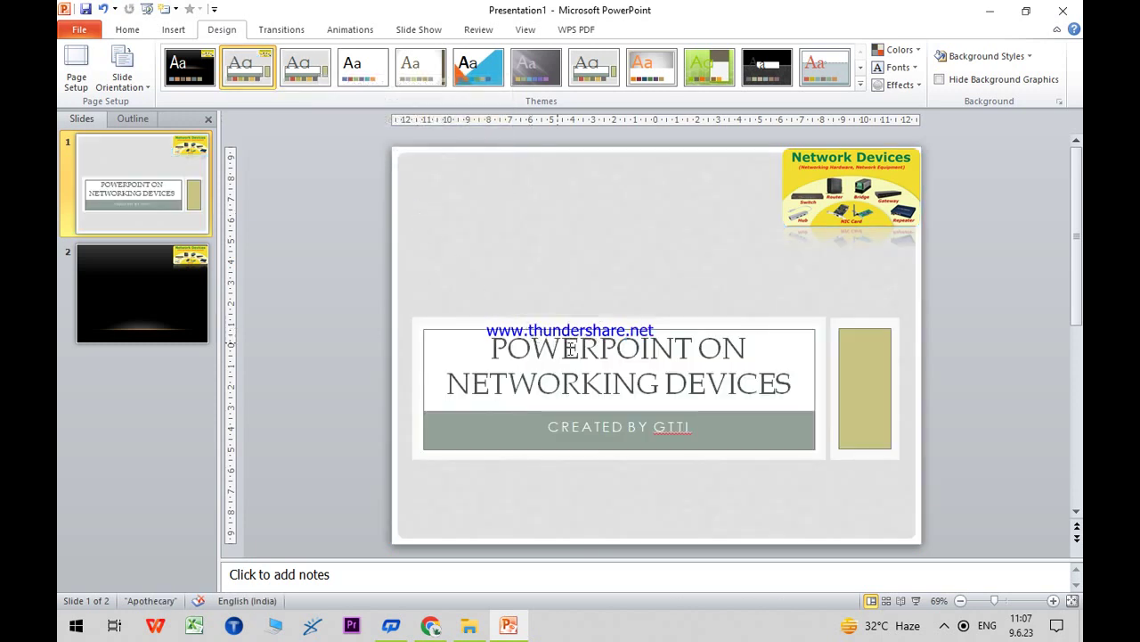
- Enter 'WHAT ARE NETWORKING DEVICES?' as slide 2's title
left_click(163, 302)
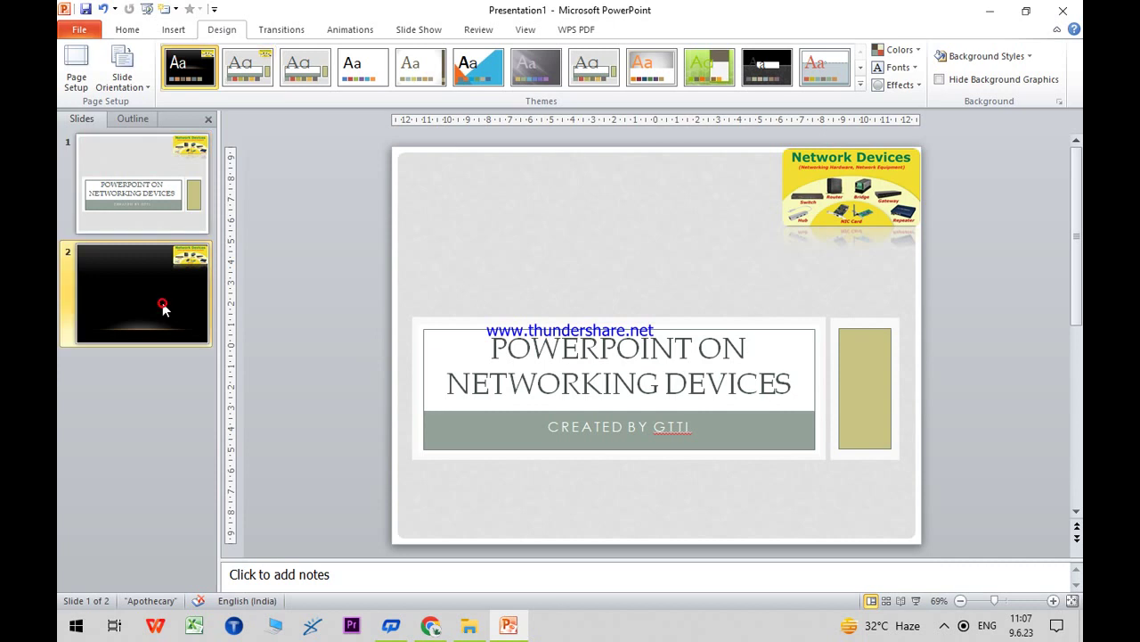
left_click(586, 203)
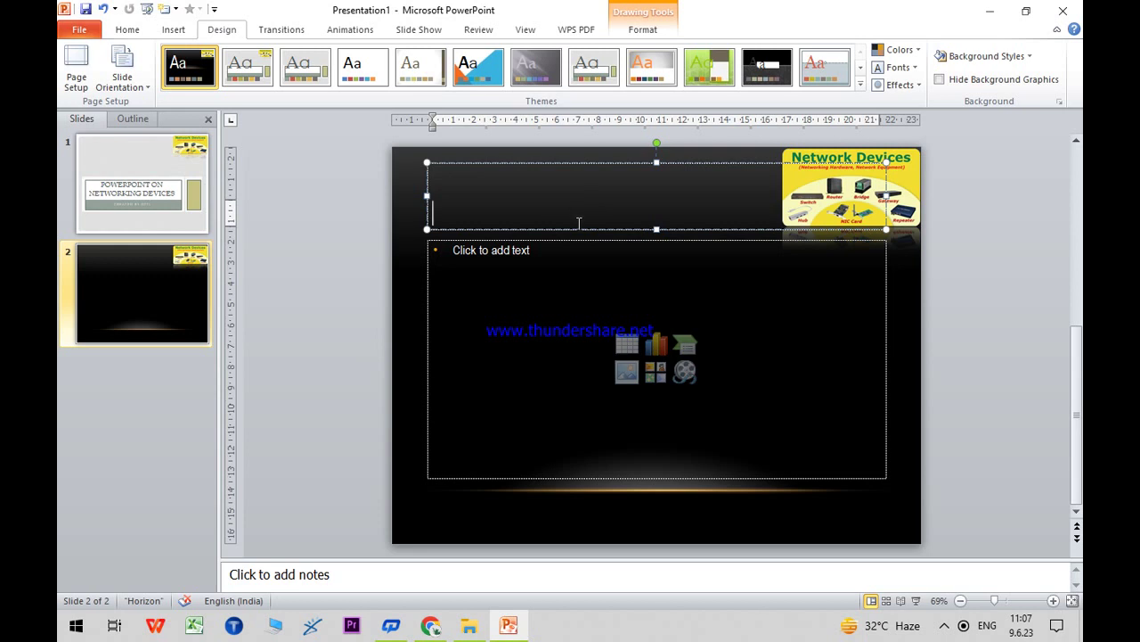
type("WHAT")
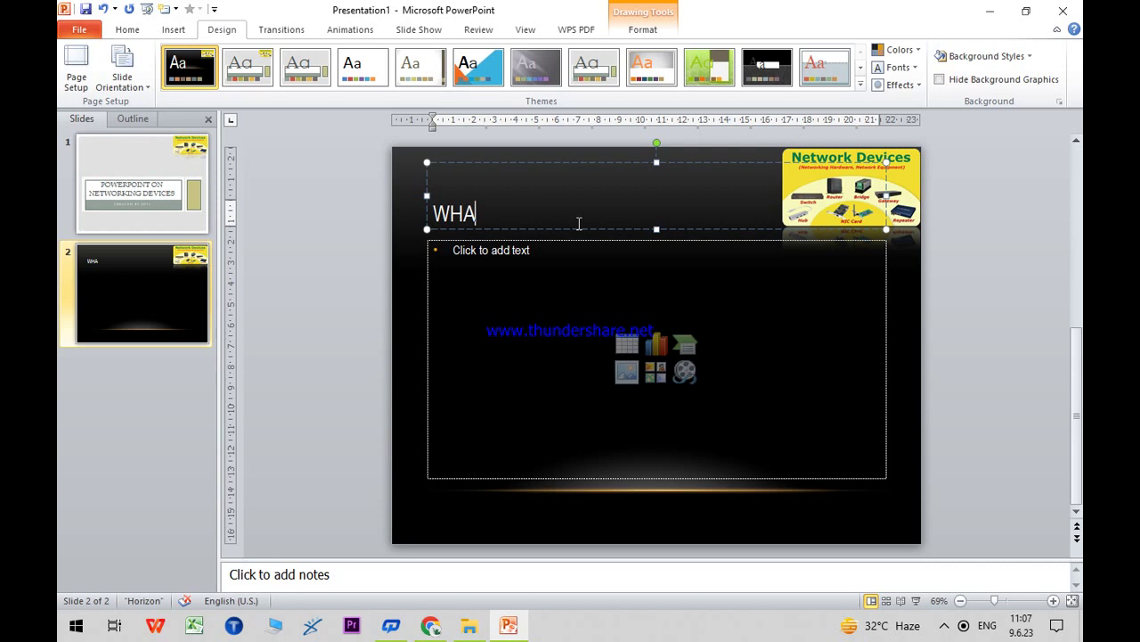
type(" ARE ")
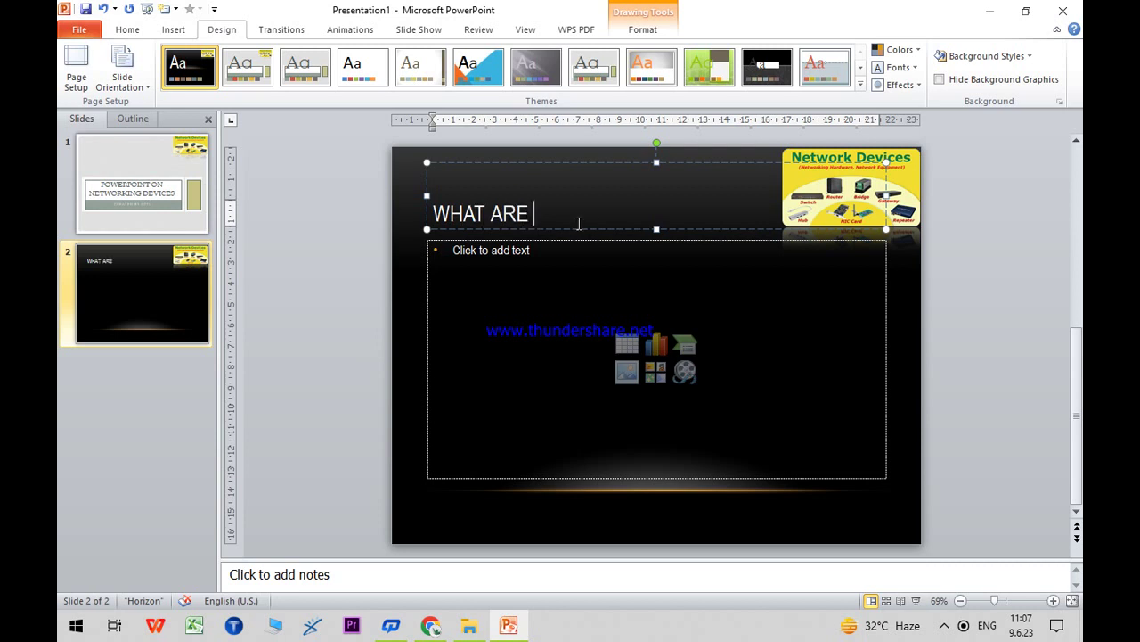
type("NETWORKING DEVICES?")
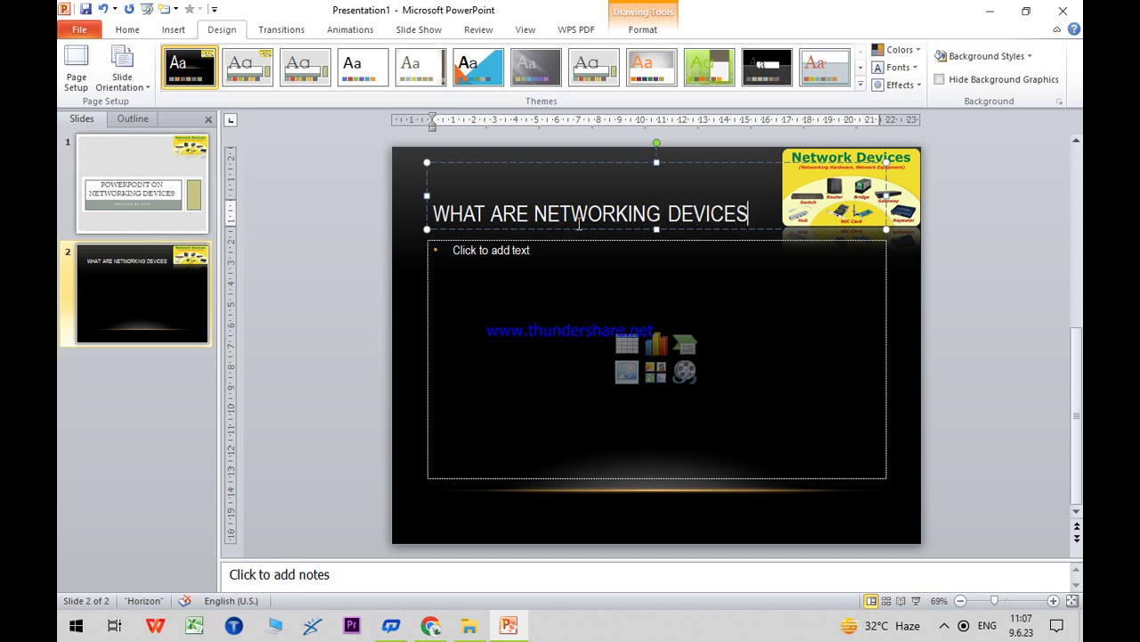
left_click(529, 269)
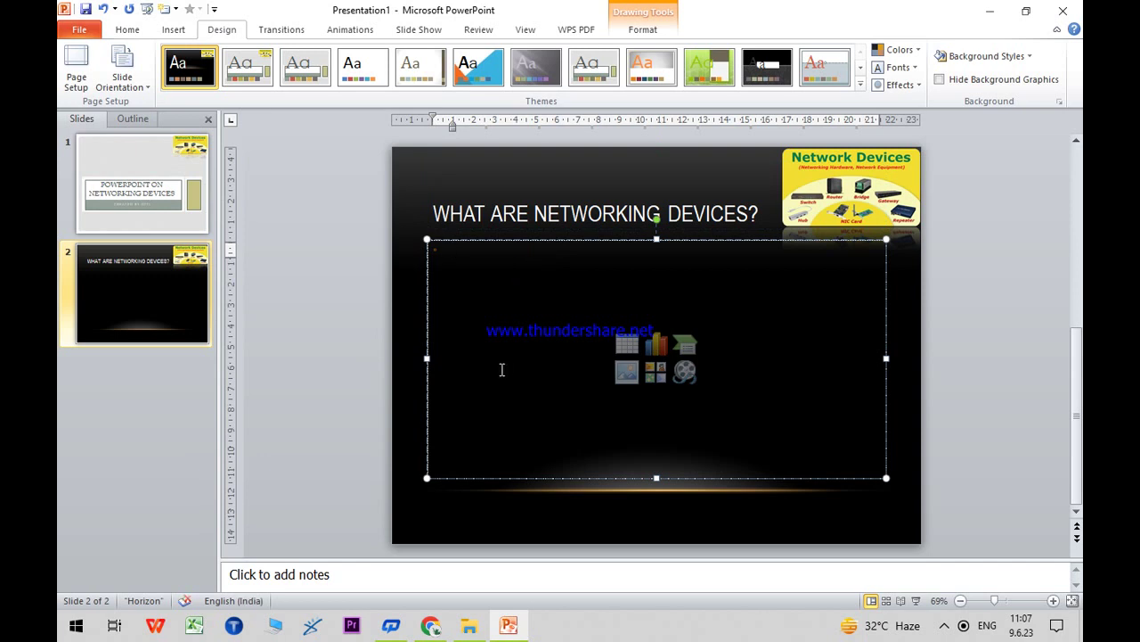
- Google 'what are networking devices' in a new Chrome tab
left_click(433, 627)
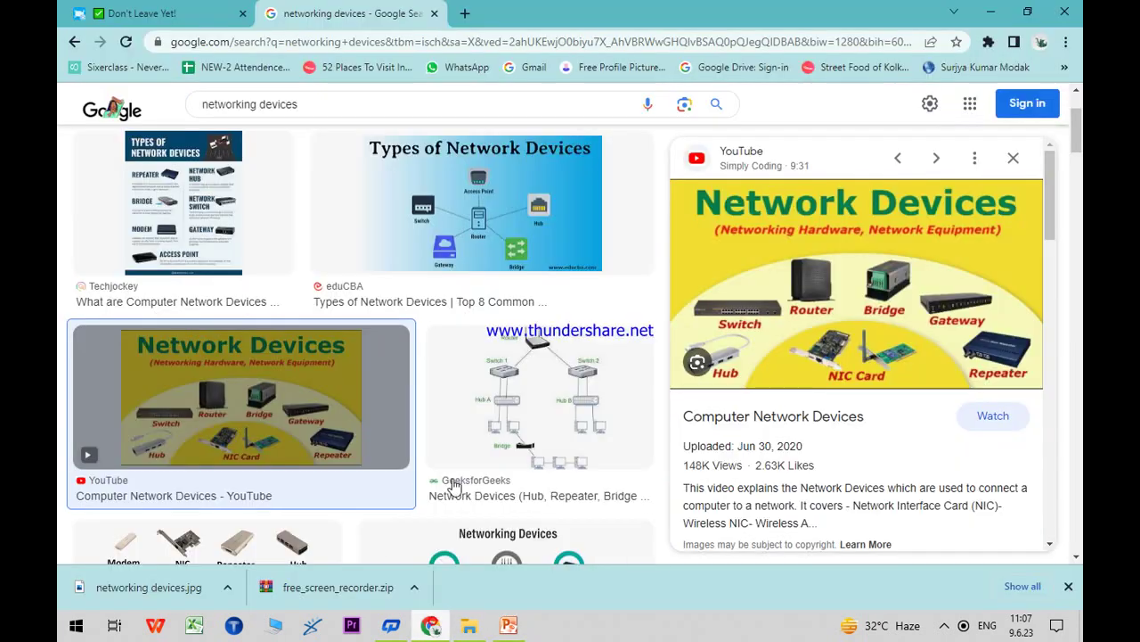
left_click(465, 14)
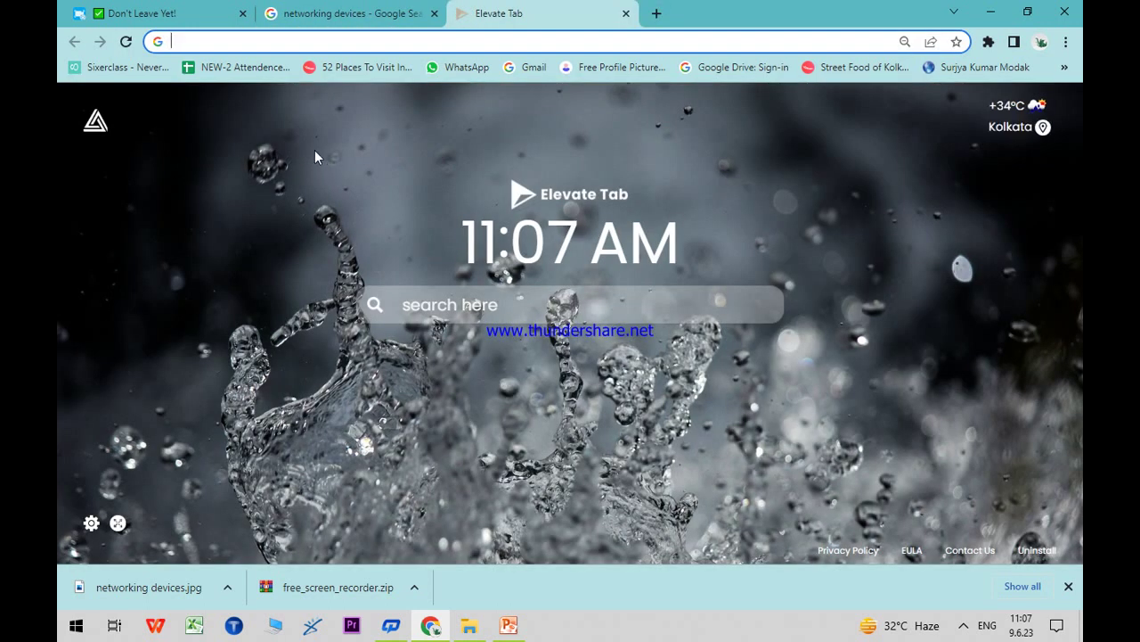
type("www.google.com")
key("Return")
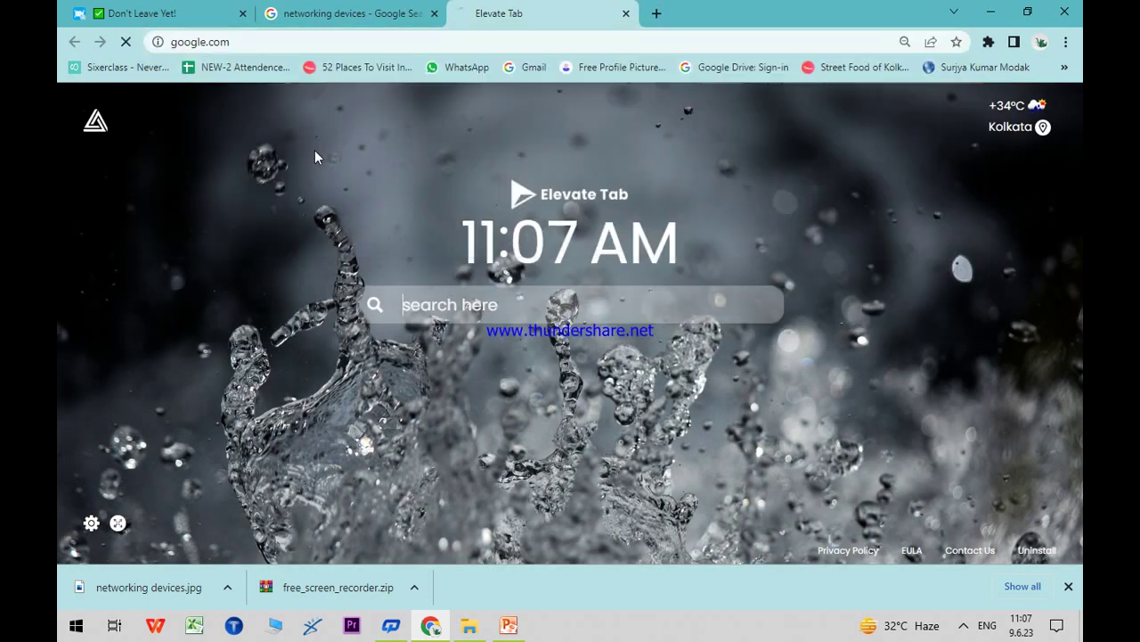
type("what are")
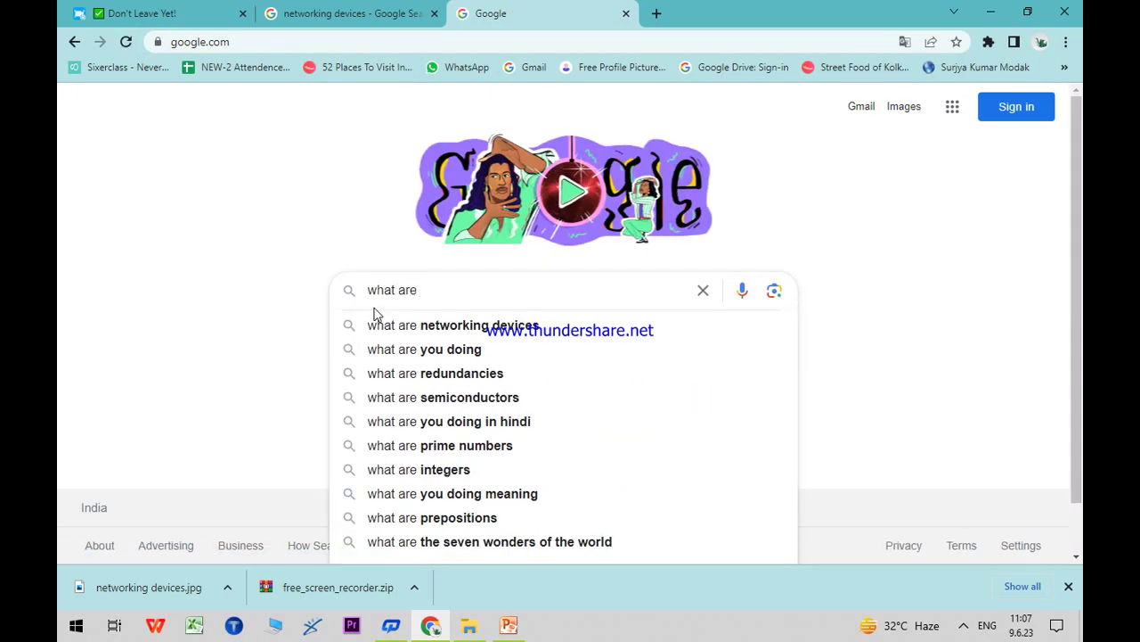
left_click(377, 324)
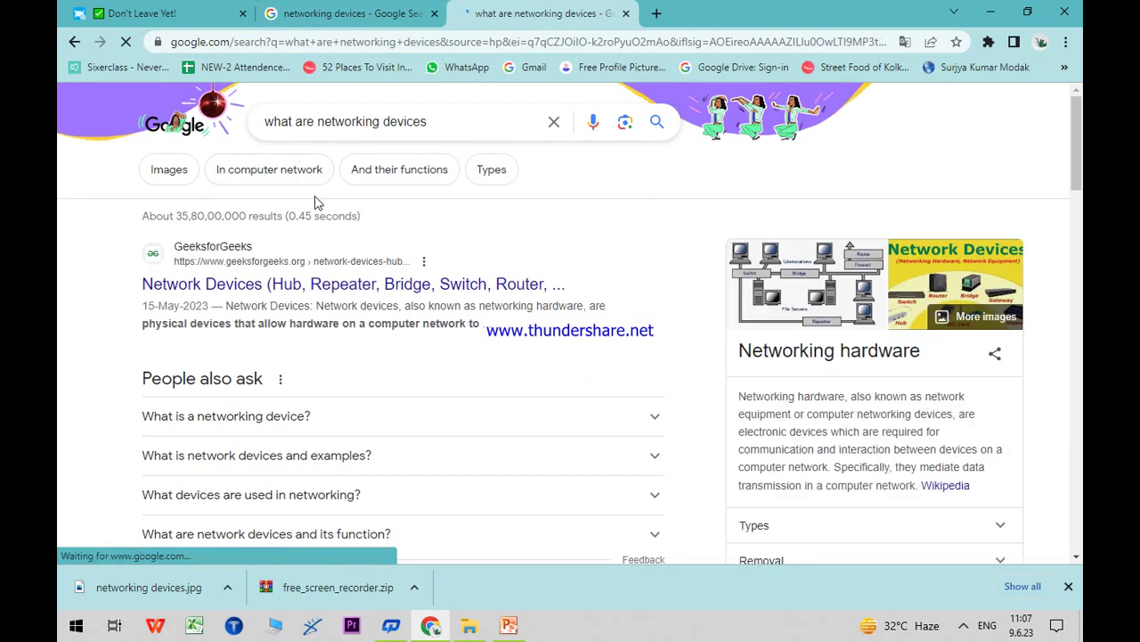
- Open the Tutorialspoint Network Devices result and select its opening definition sentence
scroll(337, 306, "down", 2)
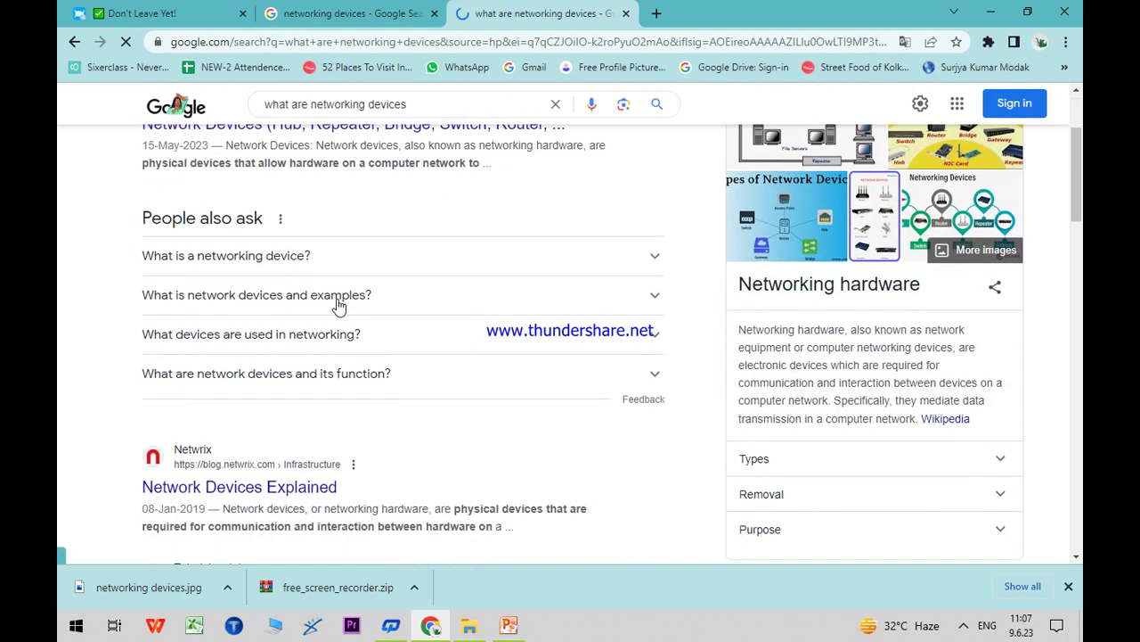
scroll(336, 305, "down", 2)
scroll(337, 305, "down", 2)
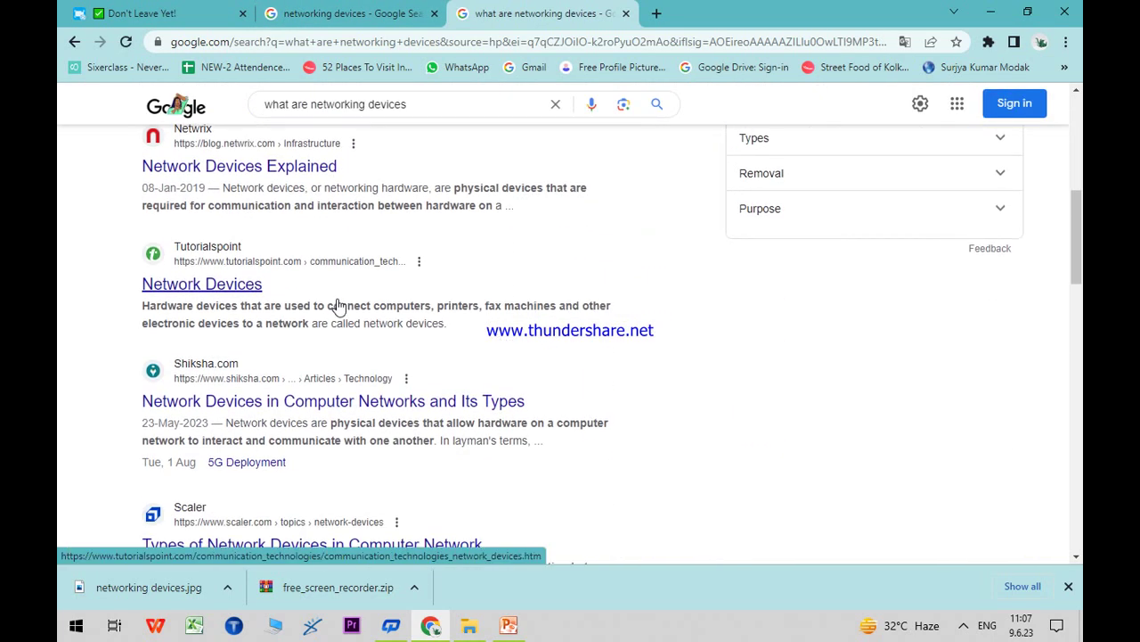
left_click(215, 285)
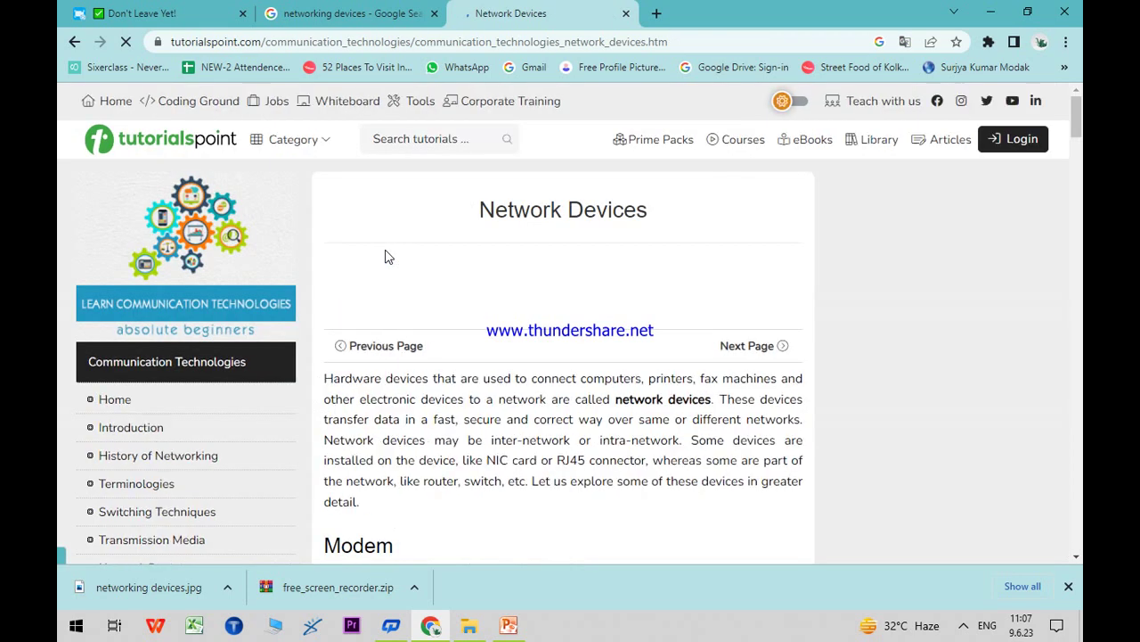
scroll(363, 272, "down", 1)
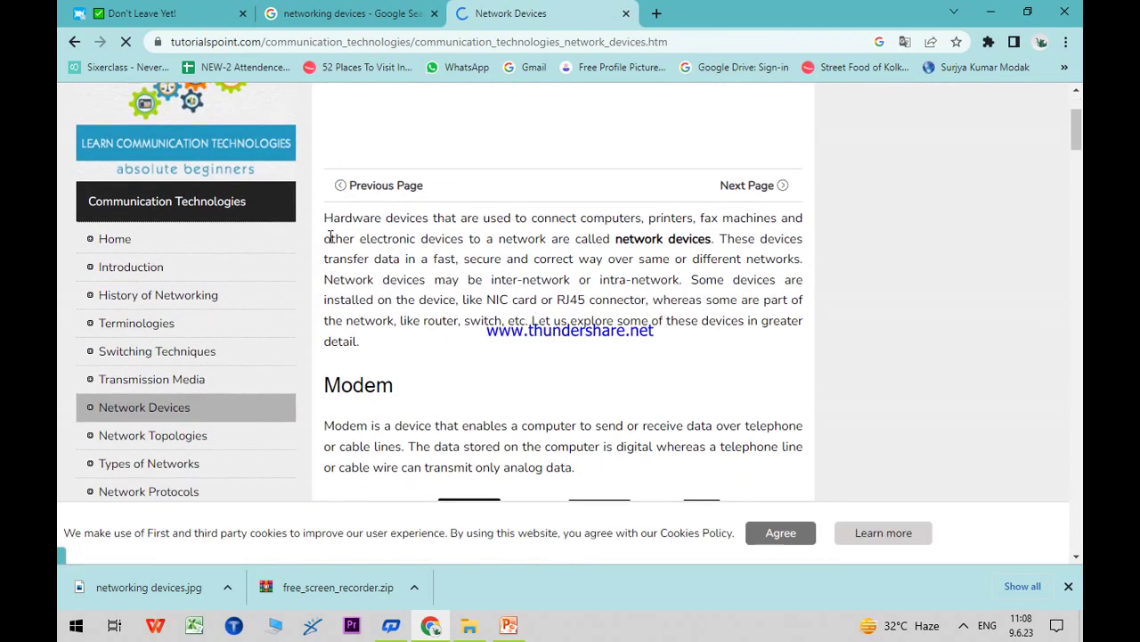
mouse_move(326, 219)
left_mouse_down()
mouse_move(756, 239)
mouse_move(718, 239)
left_mouse_up()
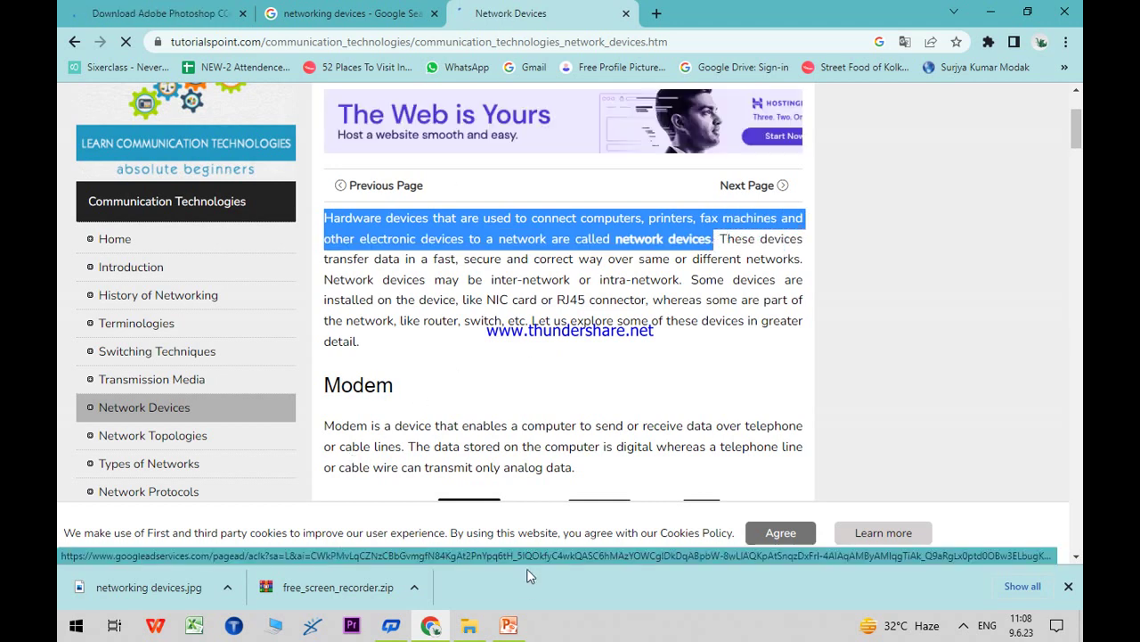
- Enlarge slide 2's pasted definition text to 44 pt
left_click(509, 625)
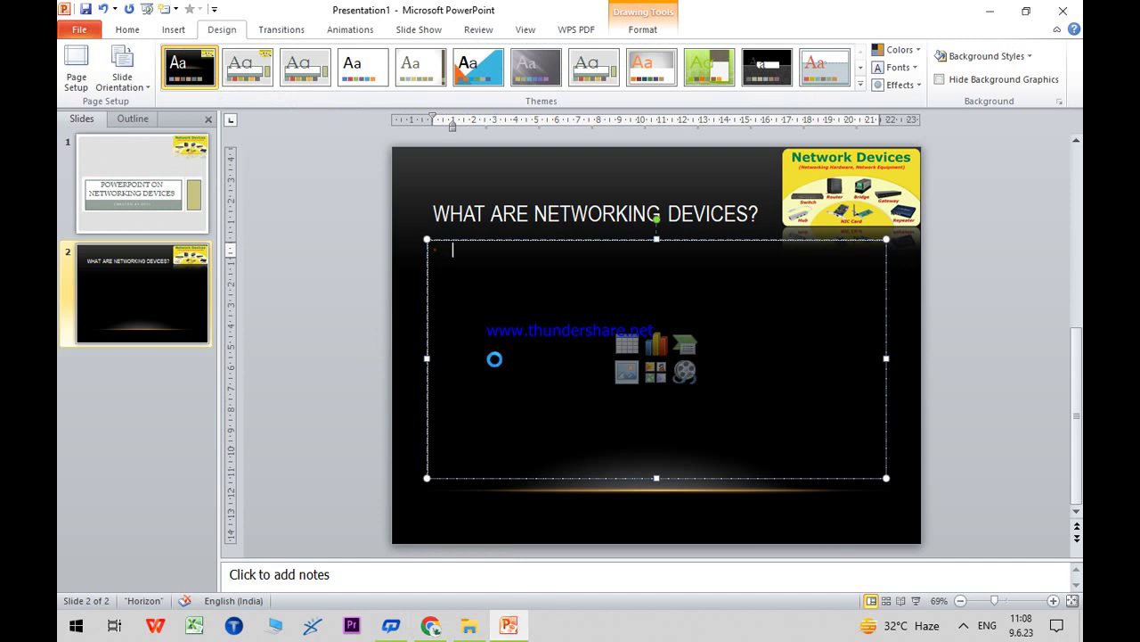
left_click_drag(758, 270, 452, 248)
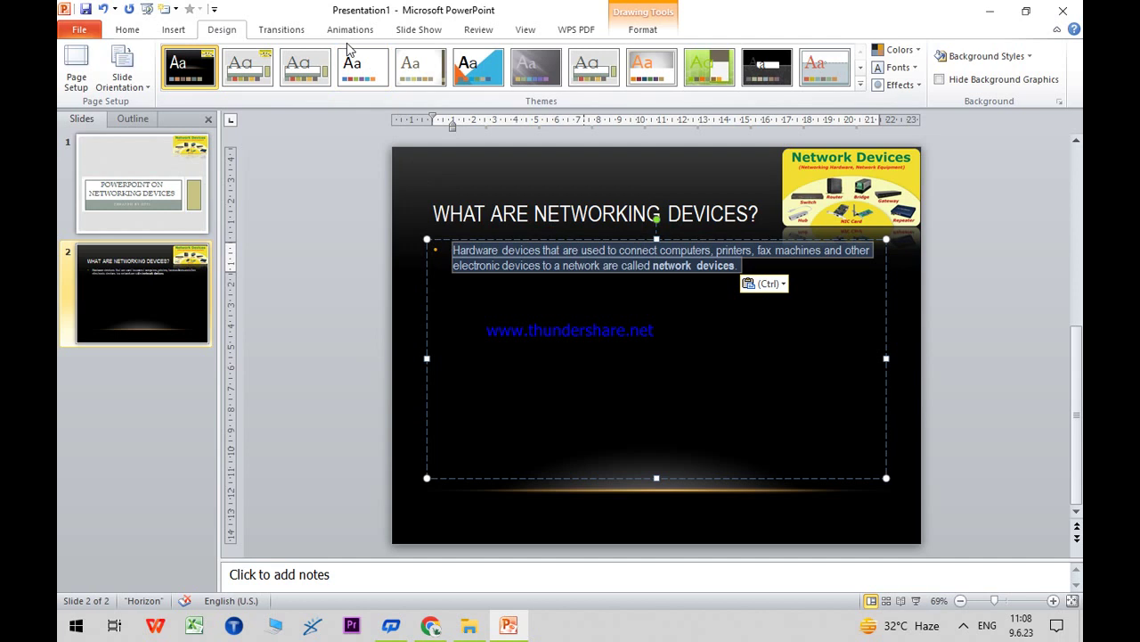
left_click(129, 30)
left_click(405, 56)
left_click(405, 56)
left_click(405, 56)
left_click(405, 56)
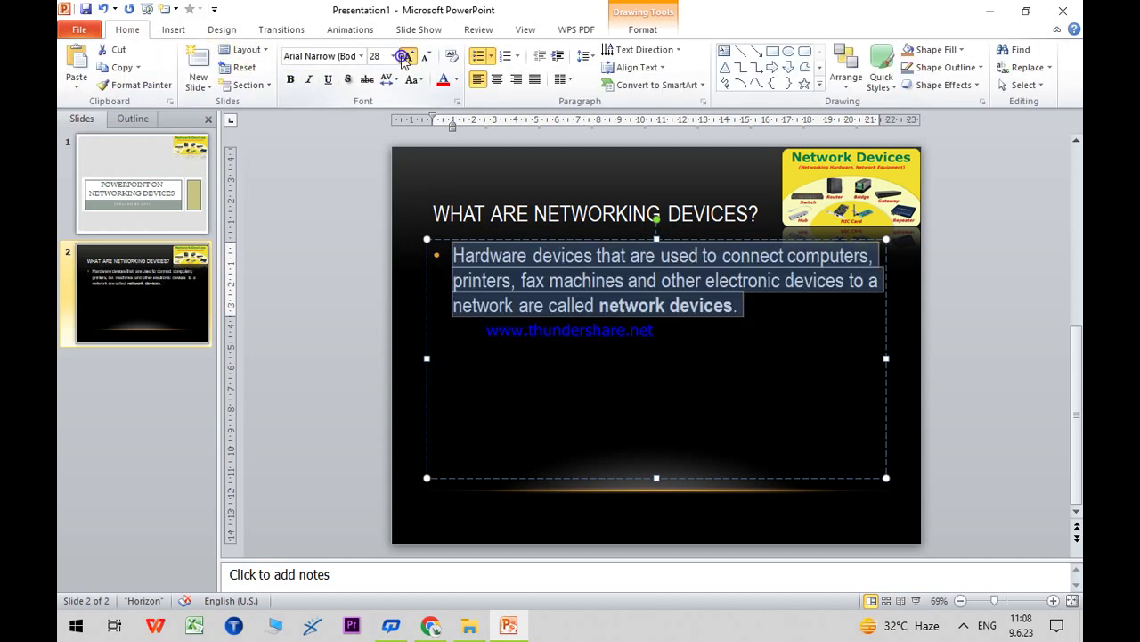
left_click(403, 56)
left_click(403, 57)
left_click(403, 56)
left_click(403, 56)
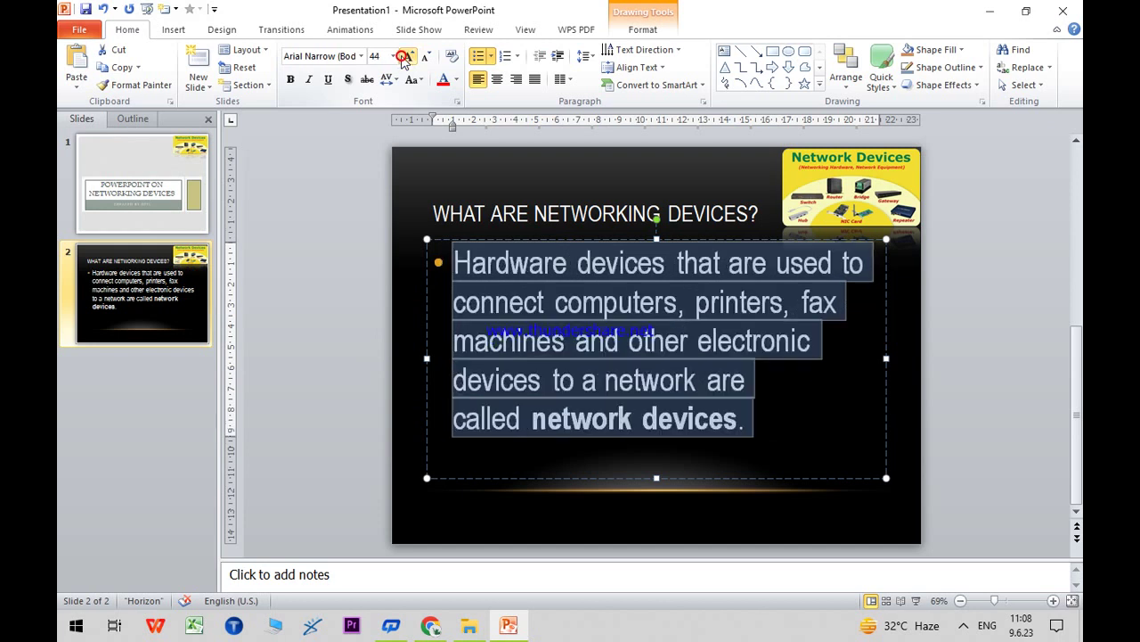
- Enlarge slide 2's title one step to 32 pt, then reselect the definition text
left_click(670, 214)
left_click_drag(762, 213, 424, 190)
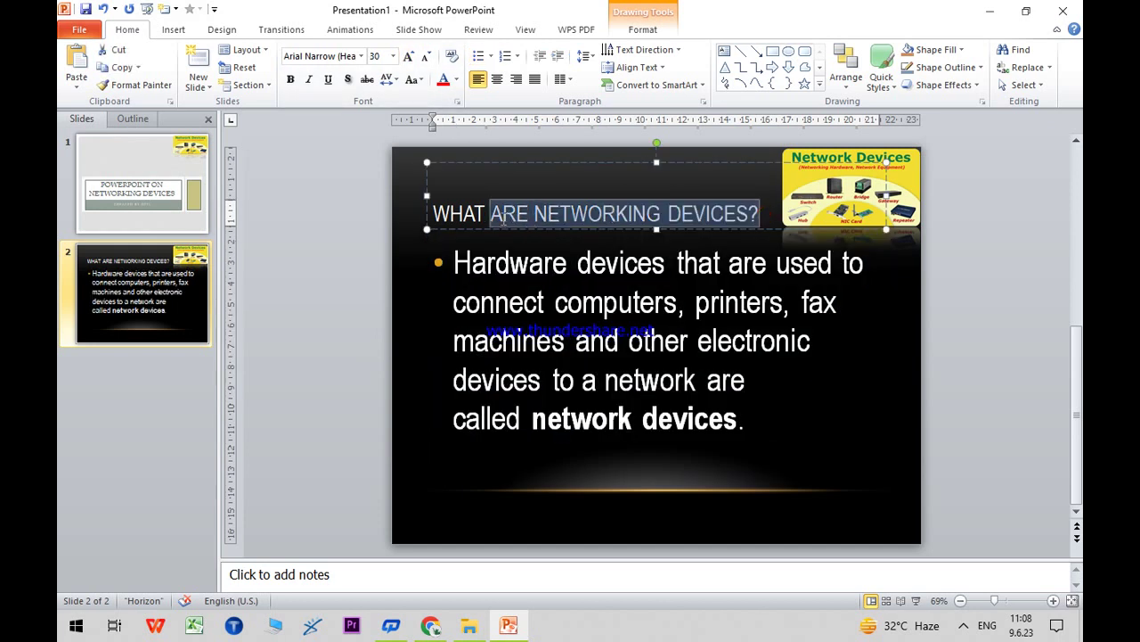
left_click(407, 56)
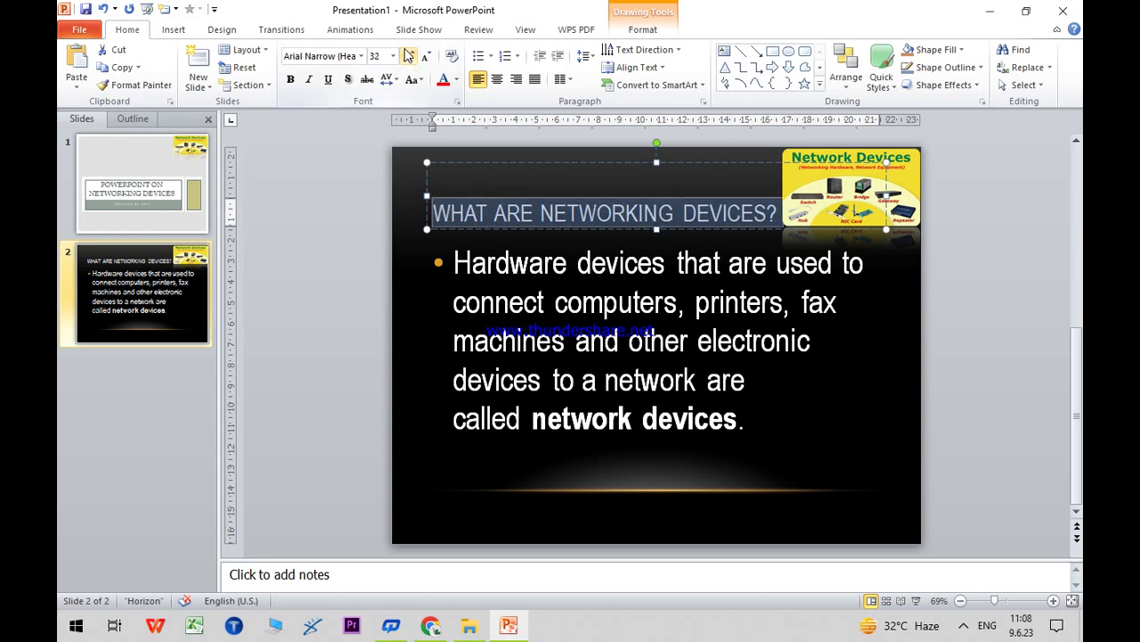
left_click(747, 408)
left_click_drag(777, 412, 452, 258)
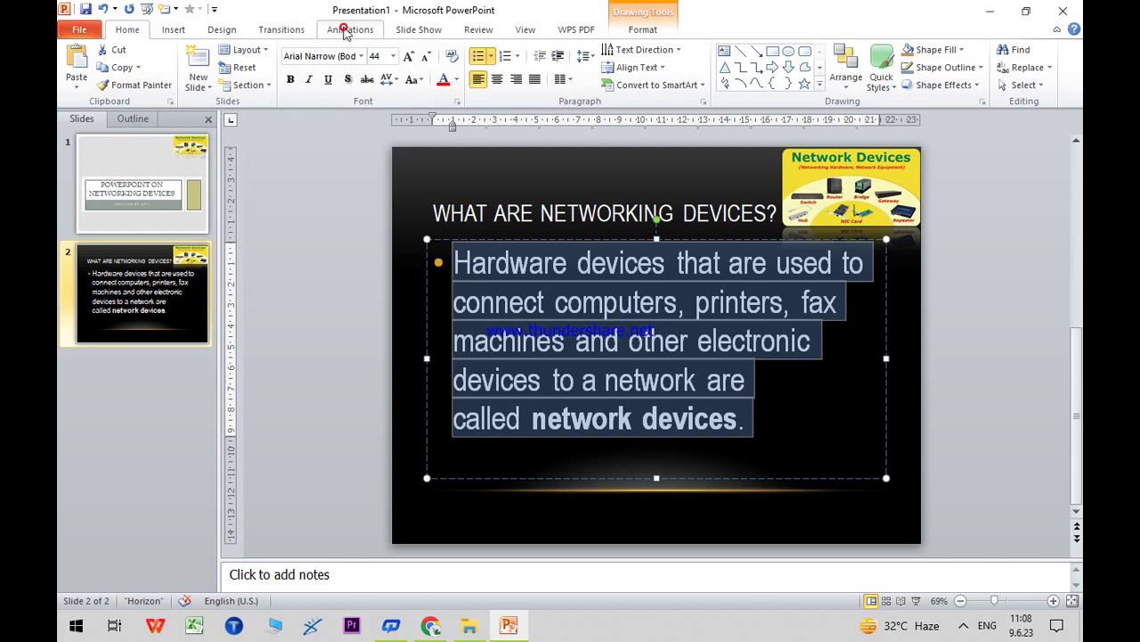
- Give slide 2's definition text the Wave animation, preview it, and select the title slide
left_click(346, 31)
left_click(636, 69)
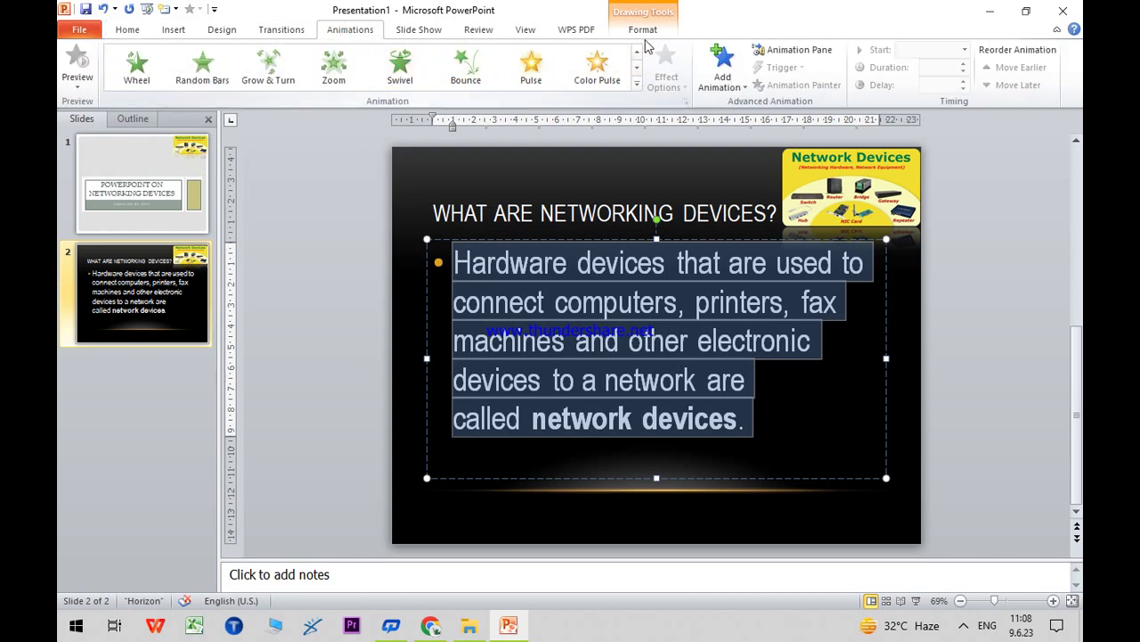
left_click(637, 70)
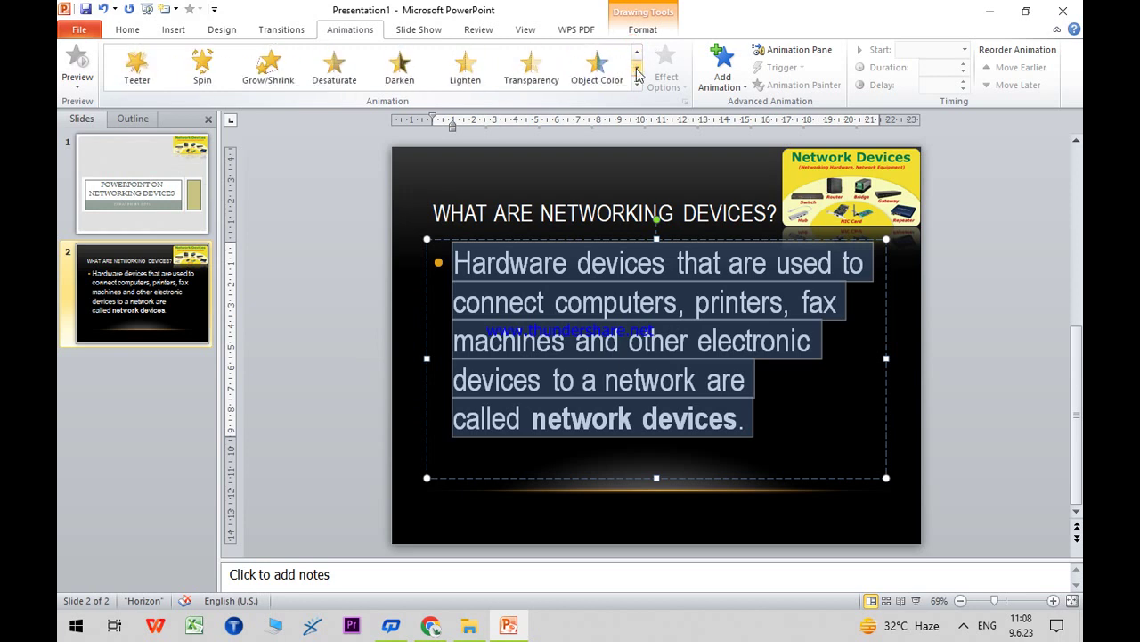
left_click(637, 69)
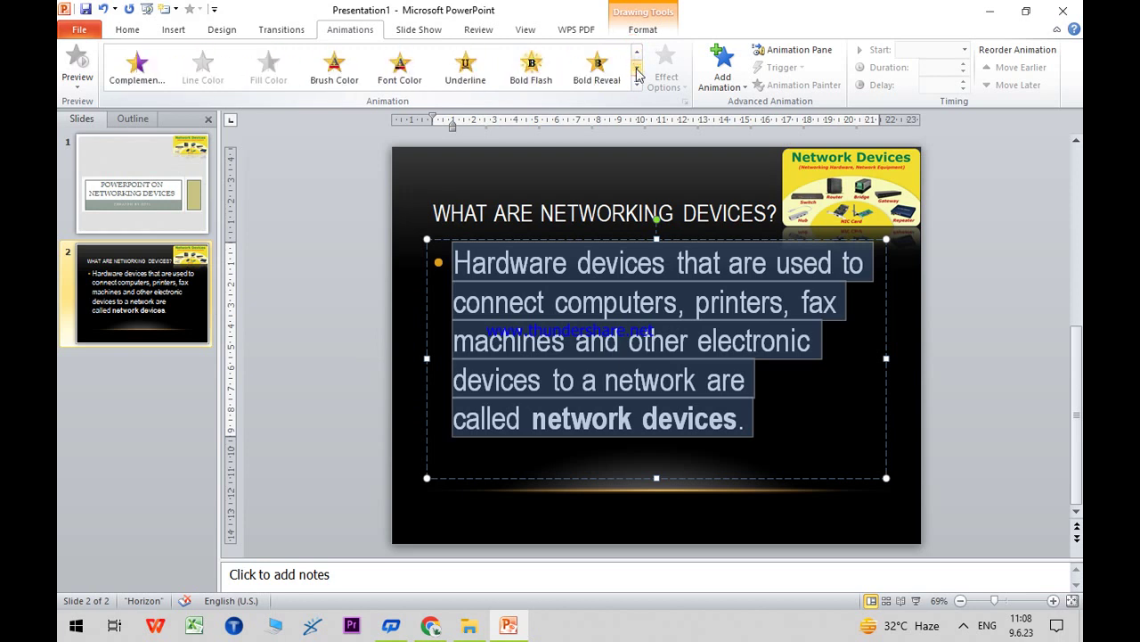
left_click(637, 69)
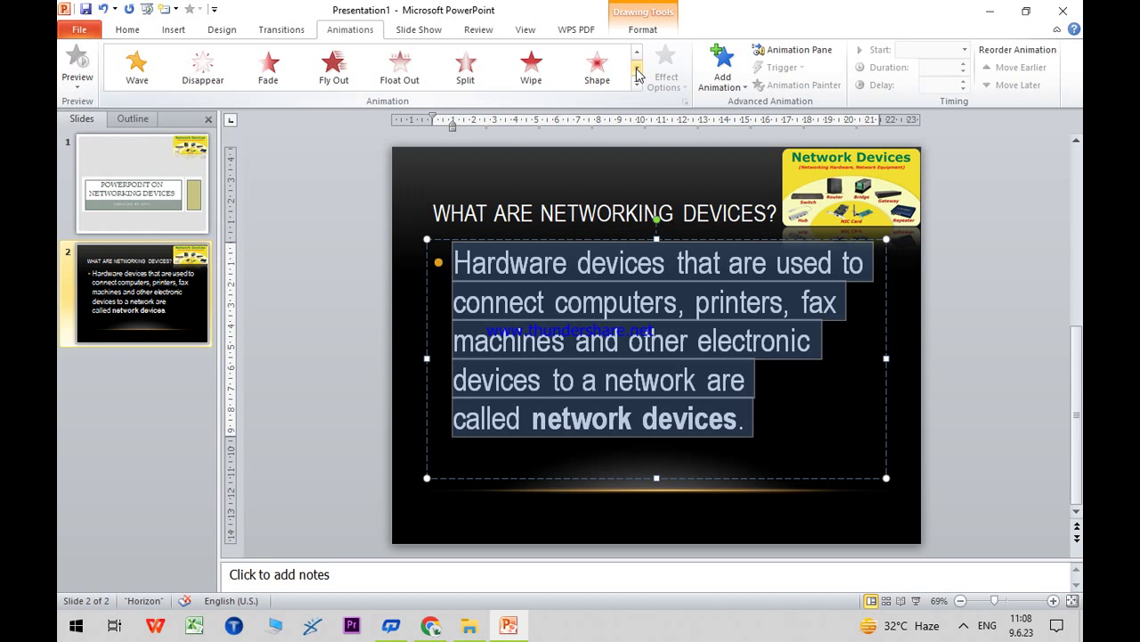
left_click(637, 70)
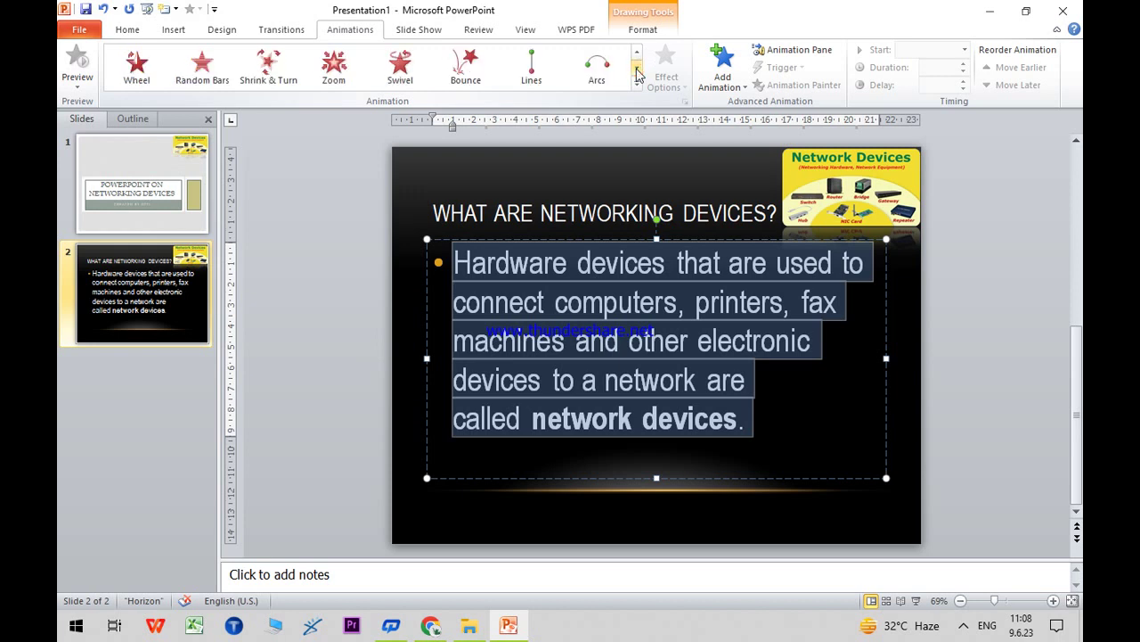
left_click(634, 52)
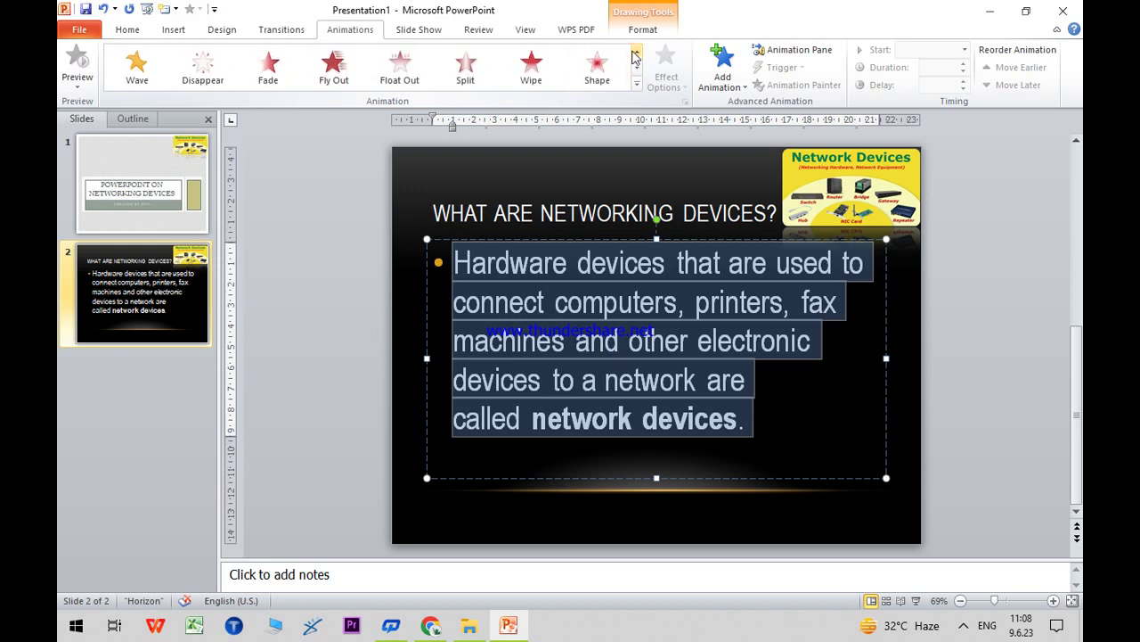
left_click(147, 68)
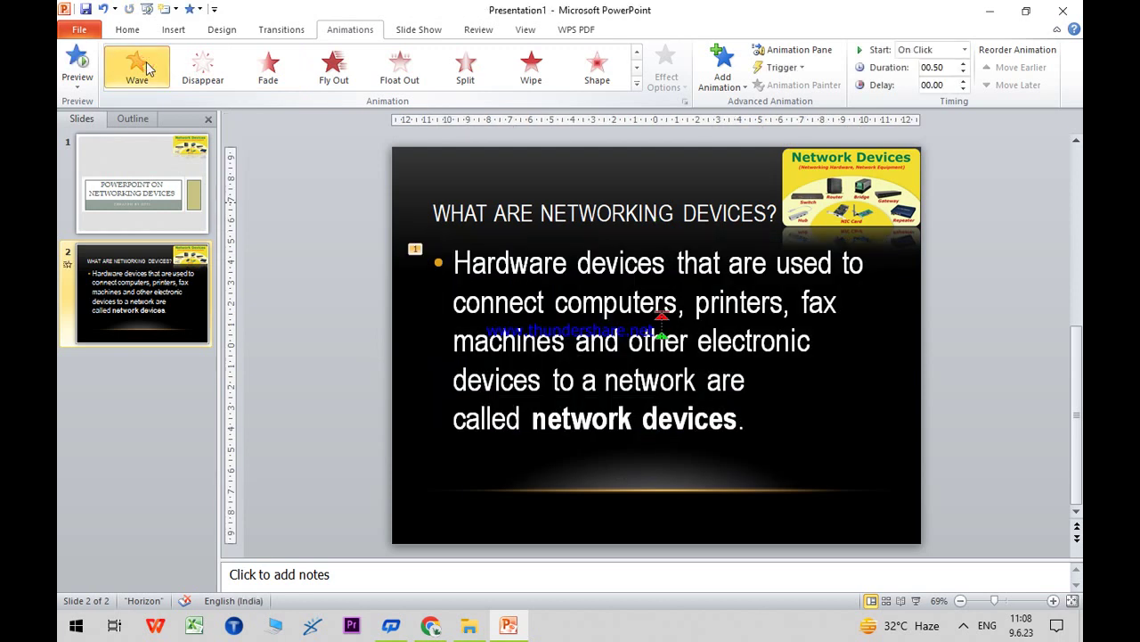
left_click(69, 66)
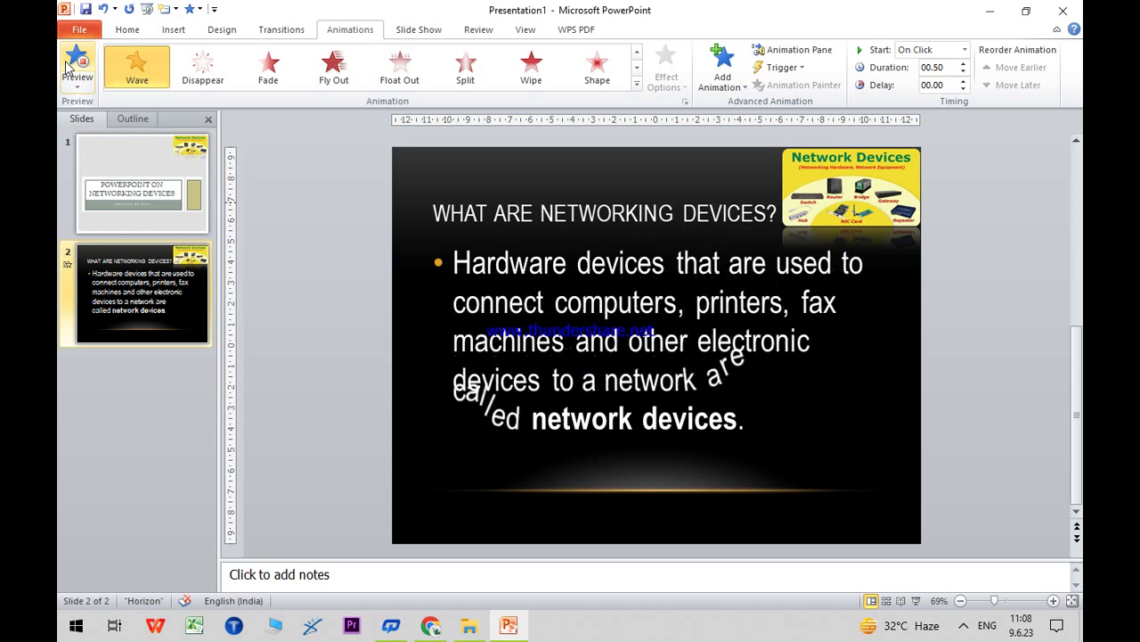
left_click(123, 145)
- Give slide 1 a Honeycomb transition and preview it
left_click(272, 30)
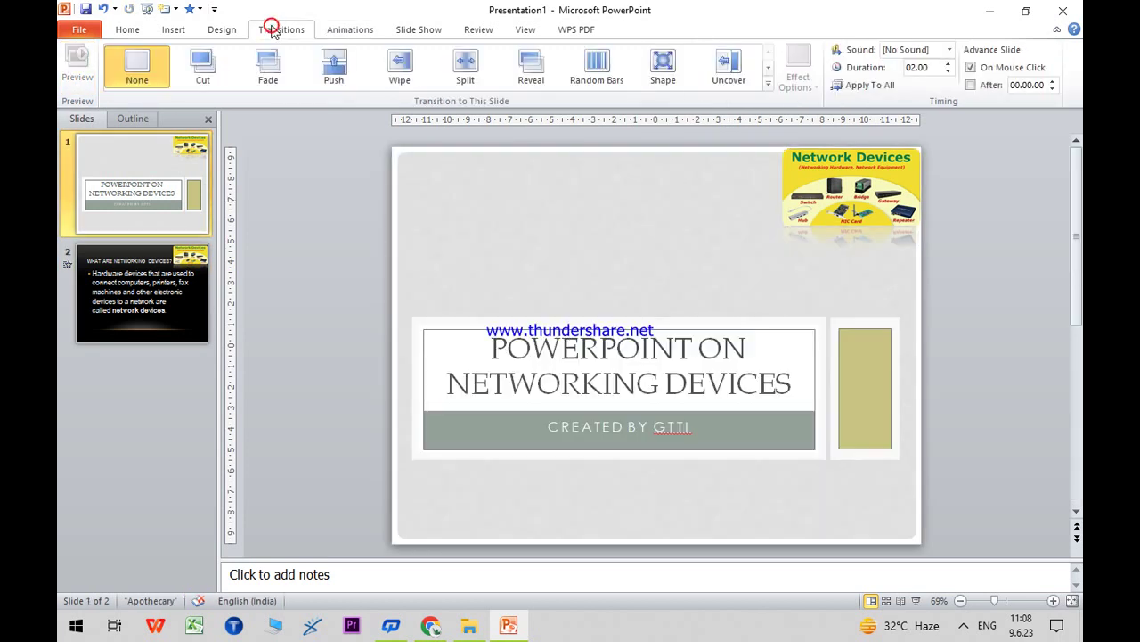
left_click(769, 67)
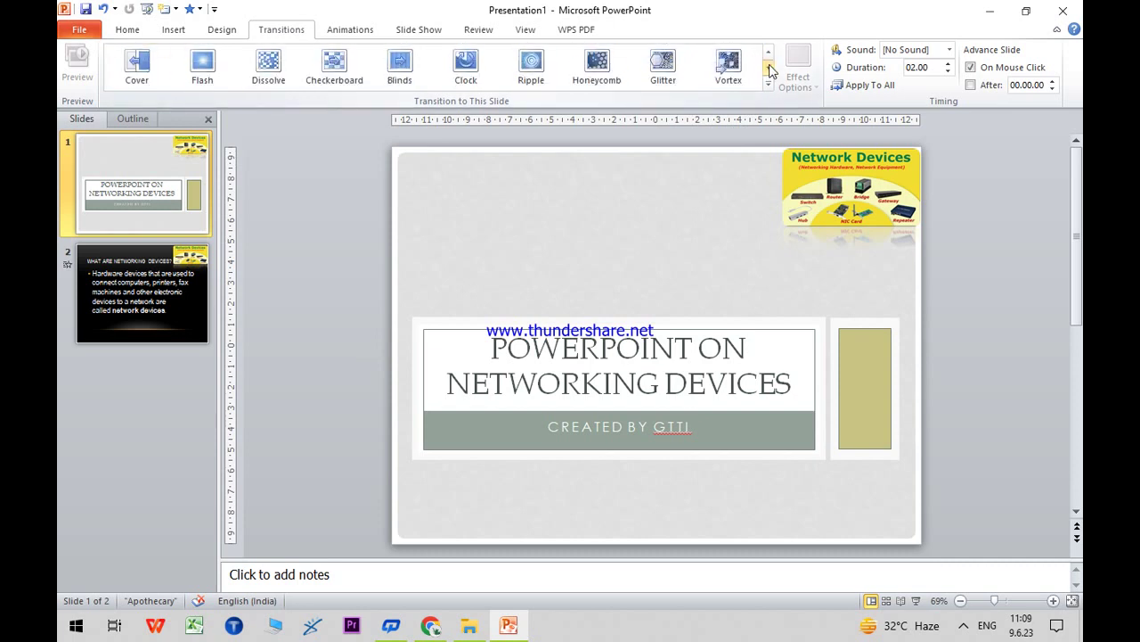
left_click(608, 73)
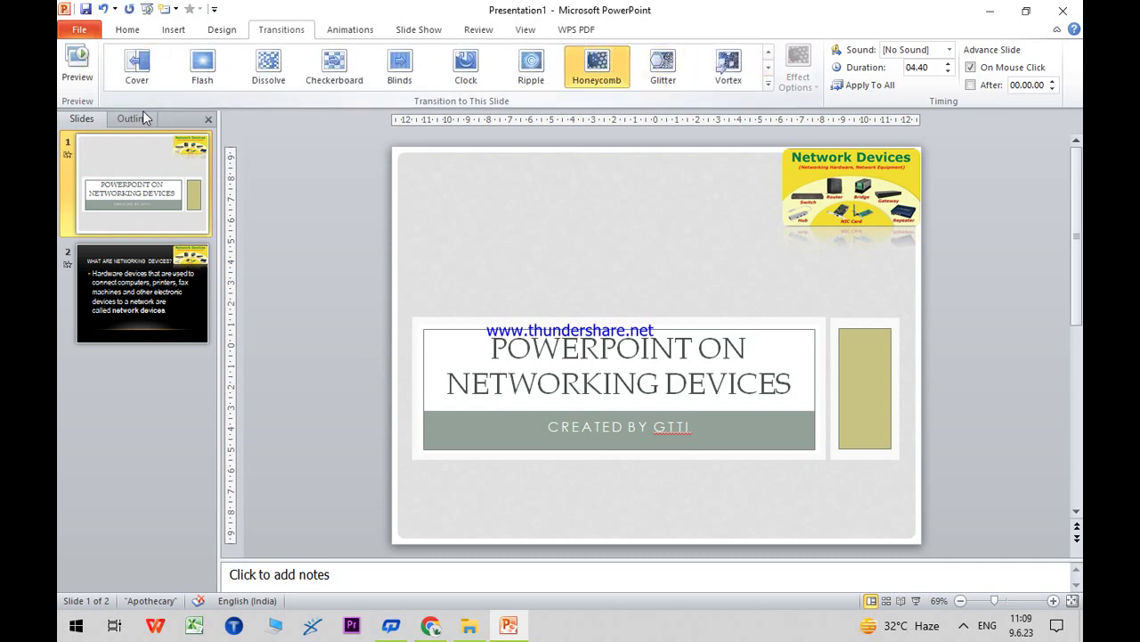
left_click(67, 58)
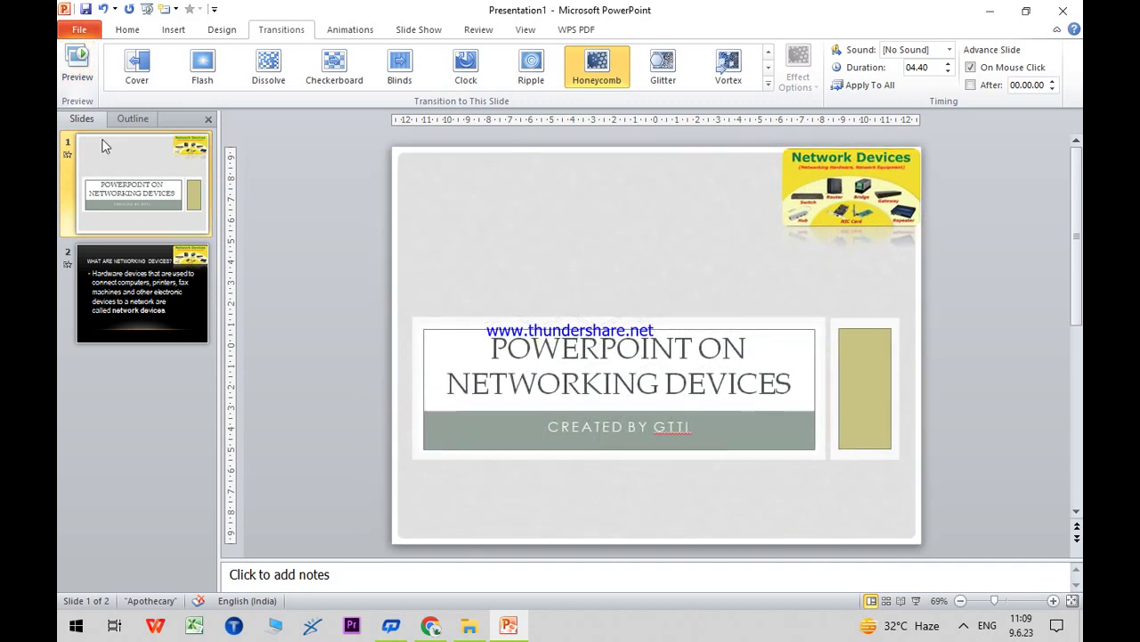
- Give slide 2 an Uncover transition, preview it, and add a blank slide 3 after it
left_click(169, 258)
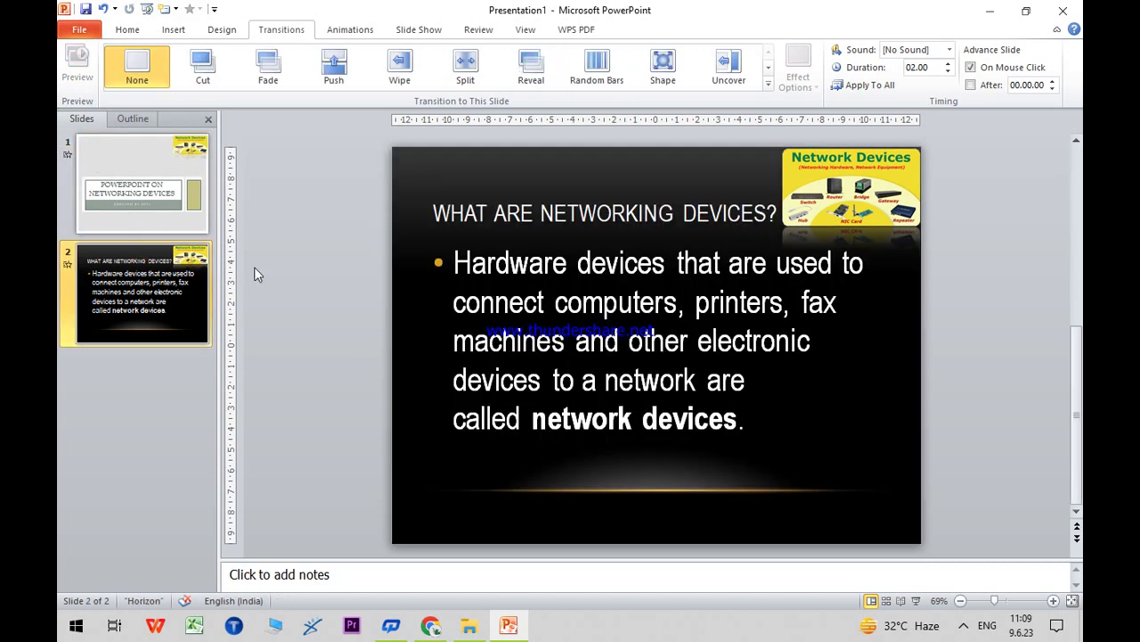
left_click(768, 67)
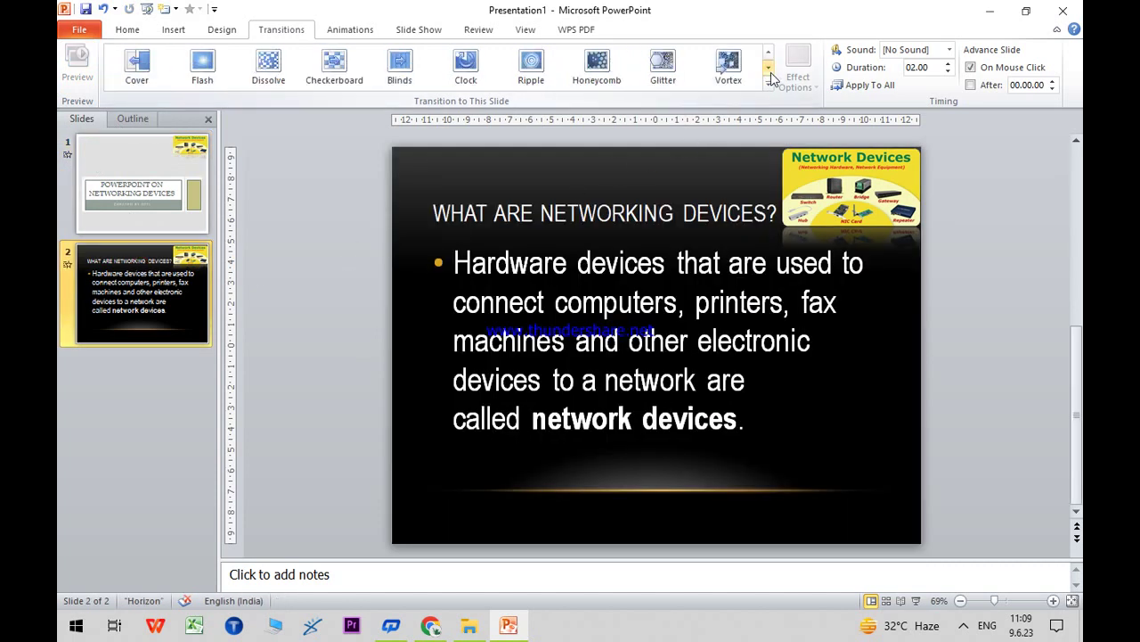
left_click(768, 52)
left_click(728, 64)
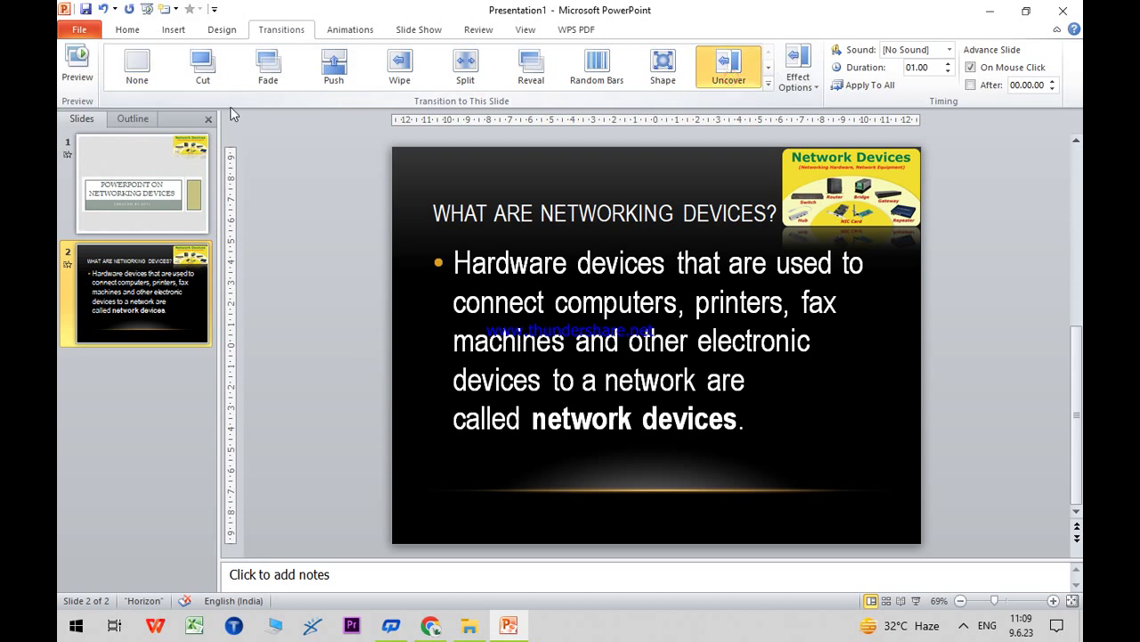
left_click(77, 58)
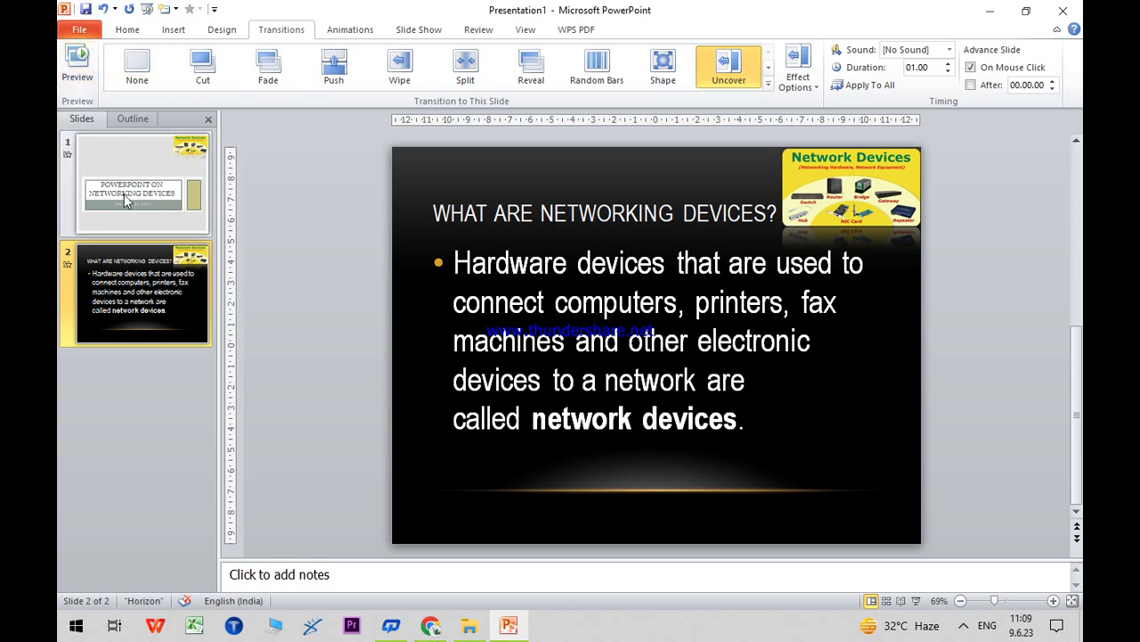
left_click(112, 290)
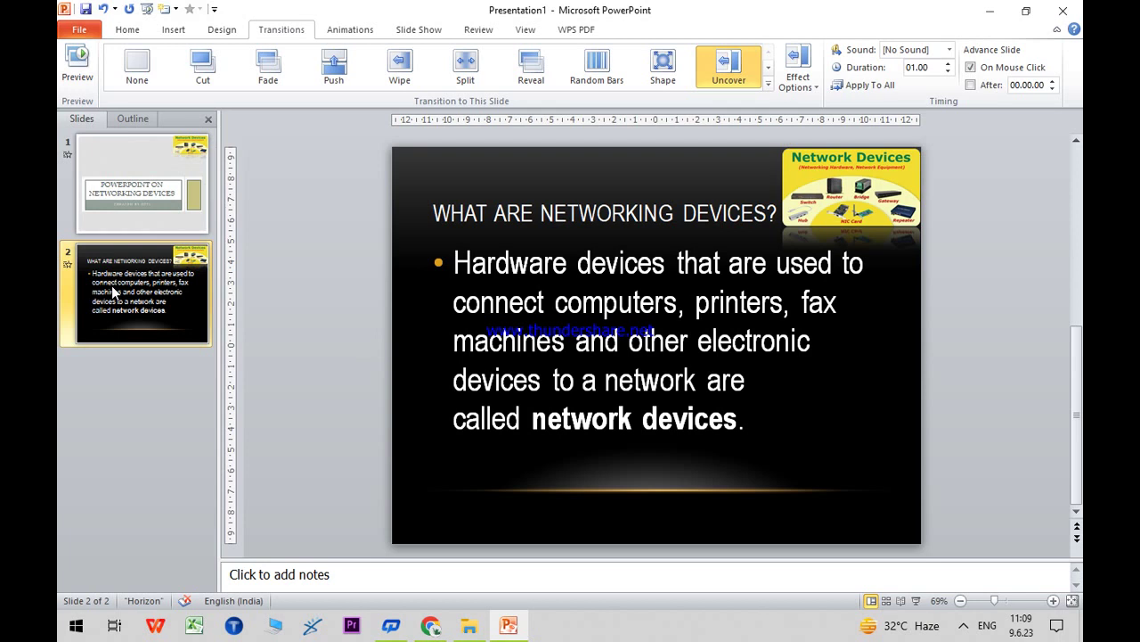
key("Return")
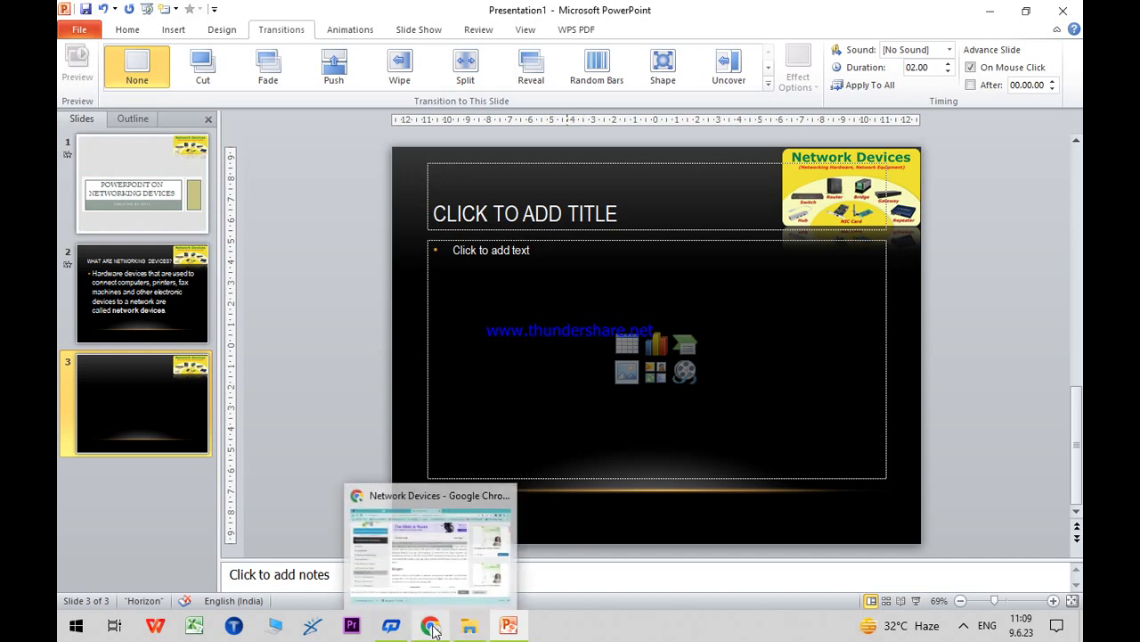
- Select the Modem heading and first paragraph on the Tutorialspoint page
left_click(432, 628)
scroll(484, 294, "down", 3)
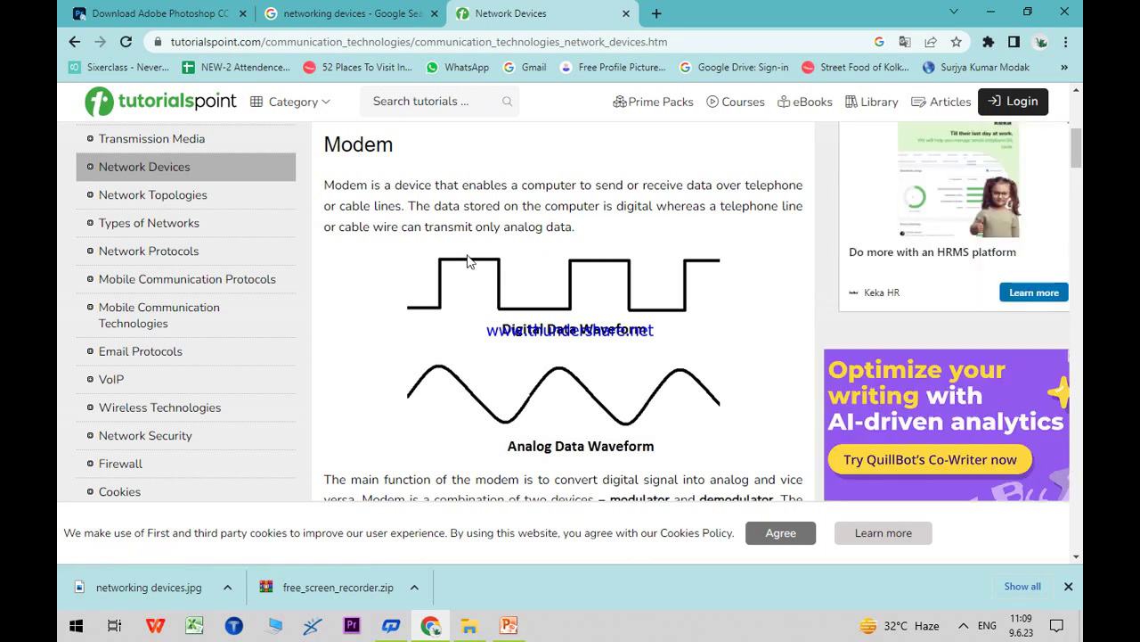
scroll(470, 261, "down", 2)
scroll(385, 217, "up", 2)
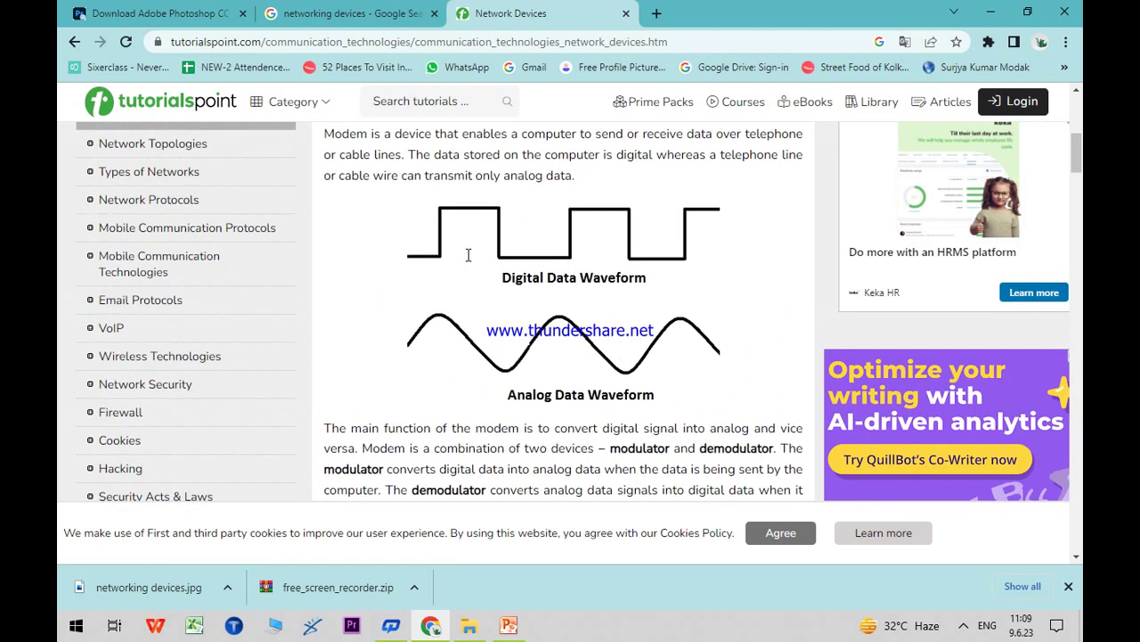
left_click_drag(327, 141, 595, 229)
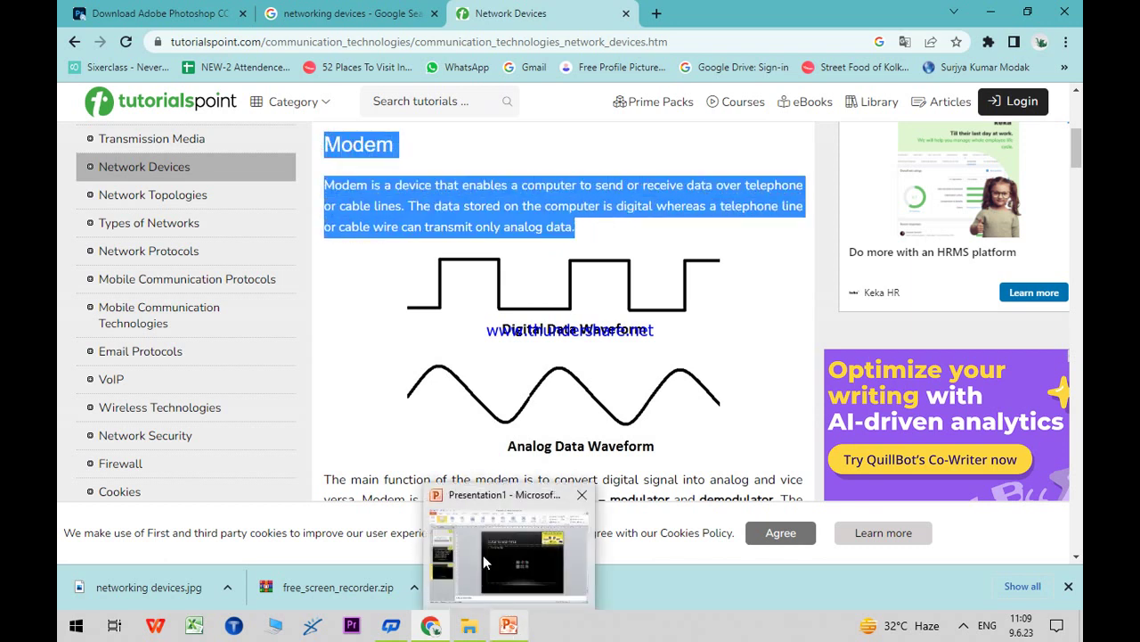
mouse_move(509, 624)
left_click(483, 548)
- Paste the modem text into slide 3's body and copy 'Modem' into the title
left_click(504, 280)
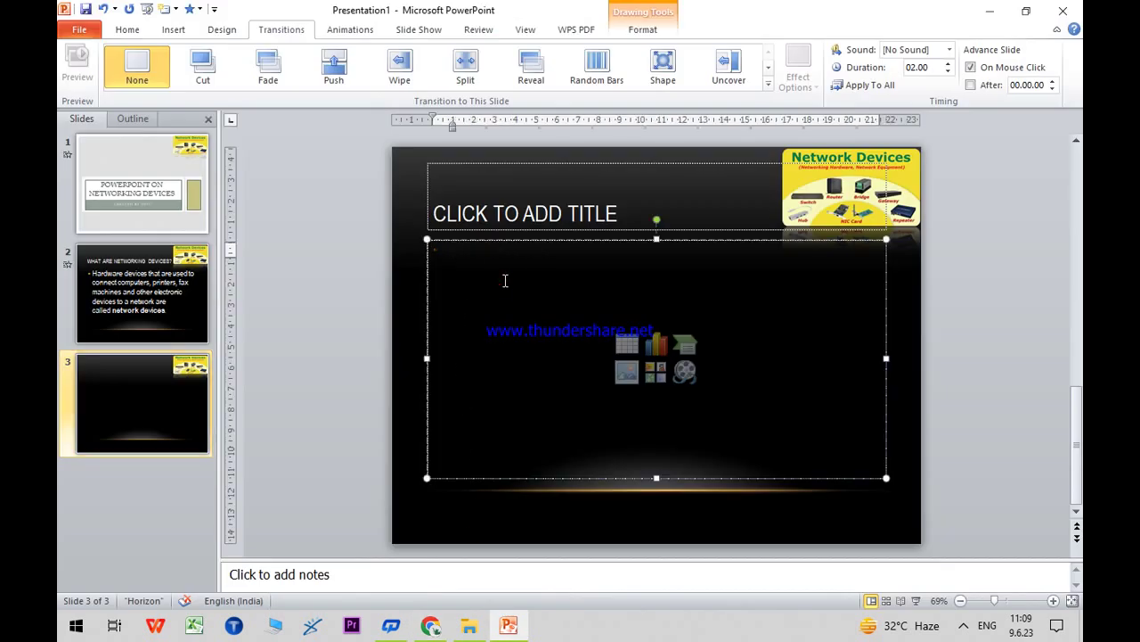
left_click(507, 191)
key("ctrl+v")
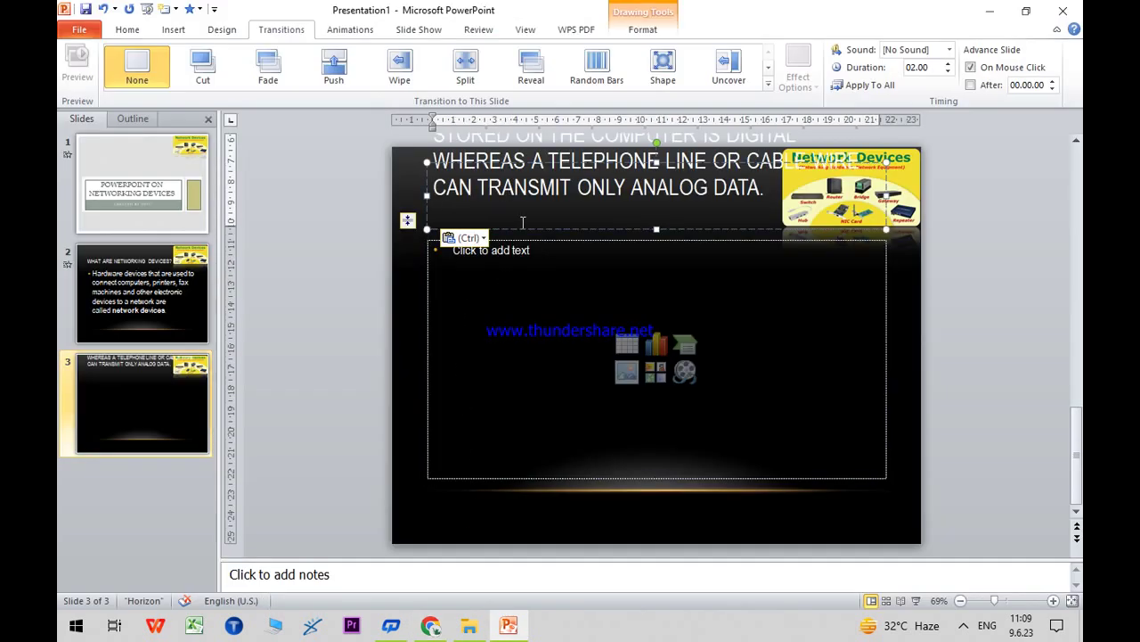
key("ctrl+z")
left_click(537, 270)
type("Modem Modem is a device that enables a computer to send or receive data over telephone or cable lines. The data stored on the computer is digital whereas a telephone line or cable wire can transmit only analog data.")
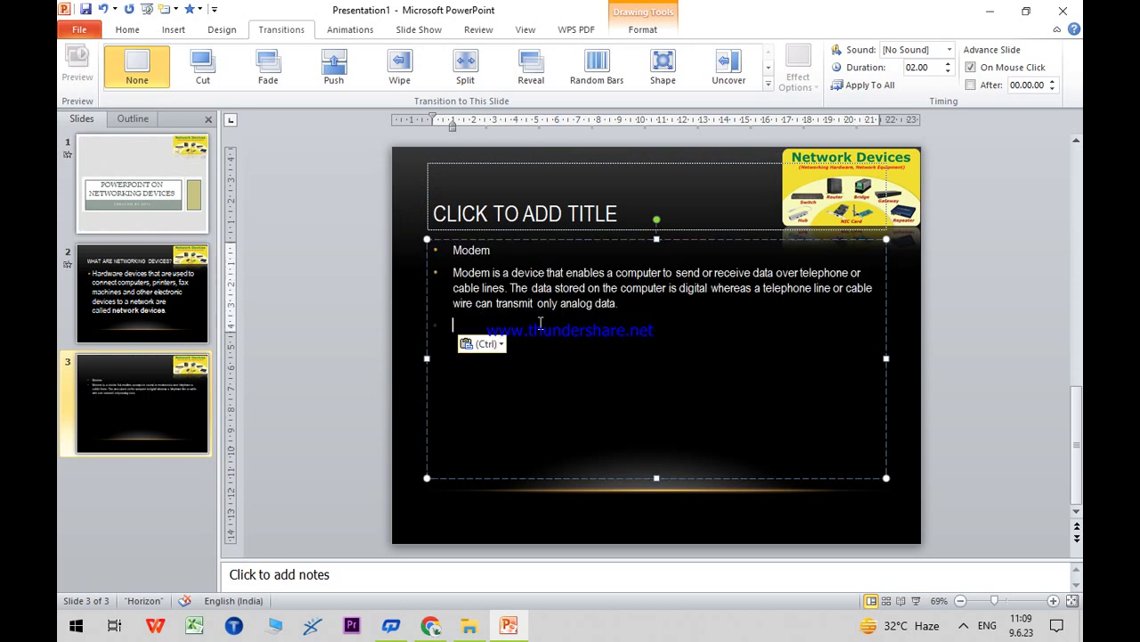
left_click_drag(516, 255, 464, 254)
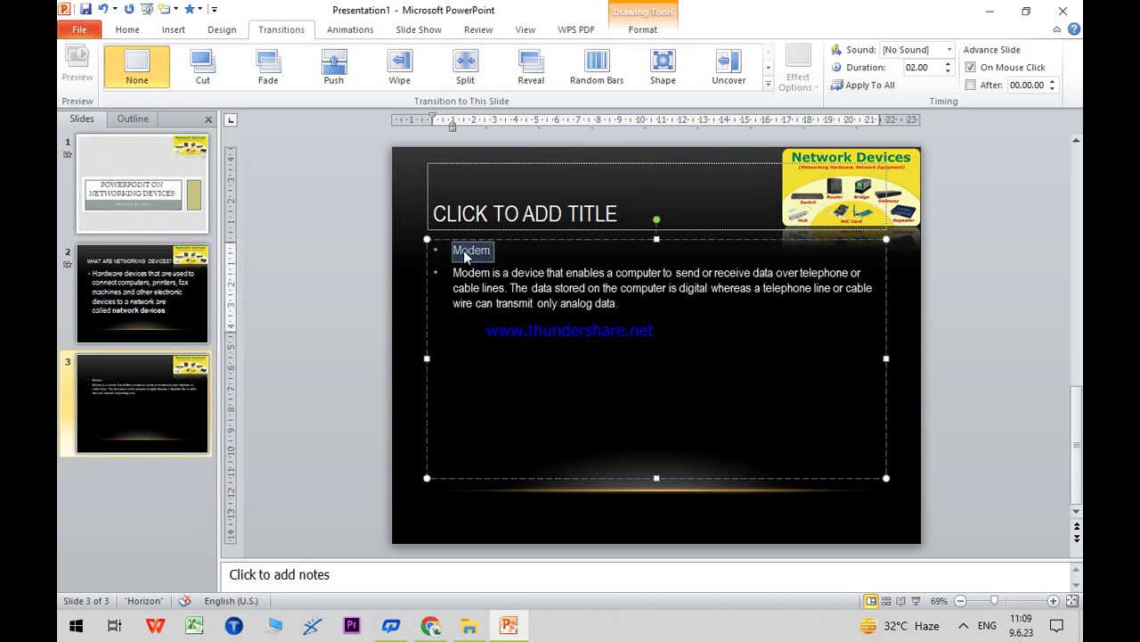
left_click(466, 172)
type("MODEM")
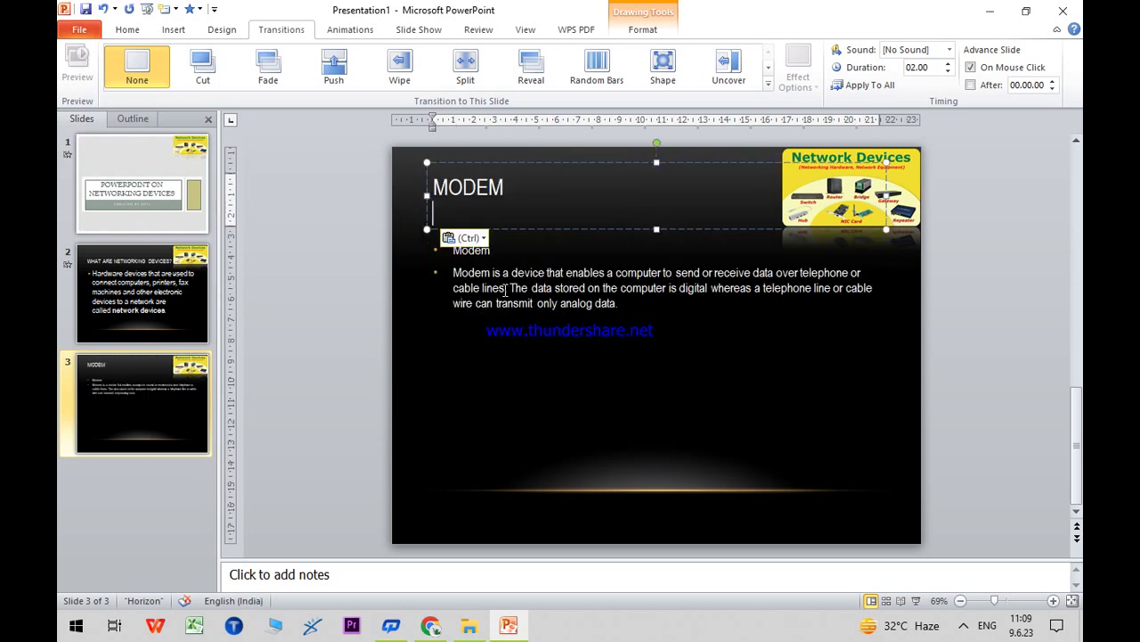
- Delete the leftover Modem line and the bullet from the body paragraph
left_click(535, 318)
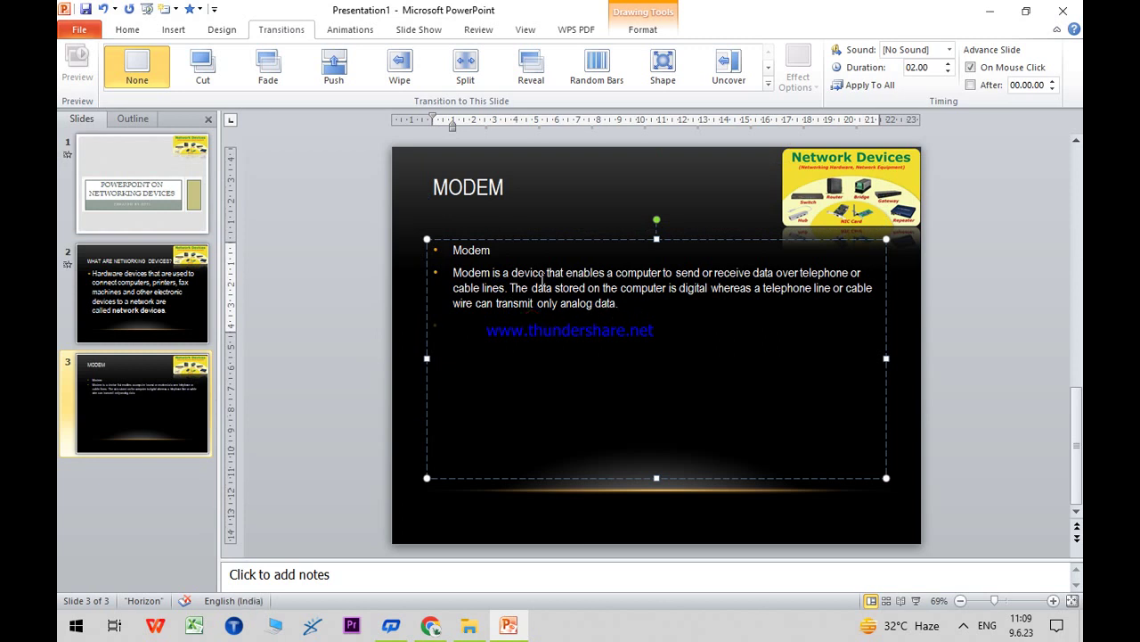
key("BackSpace")
key("BackSpace")
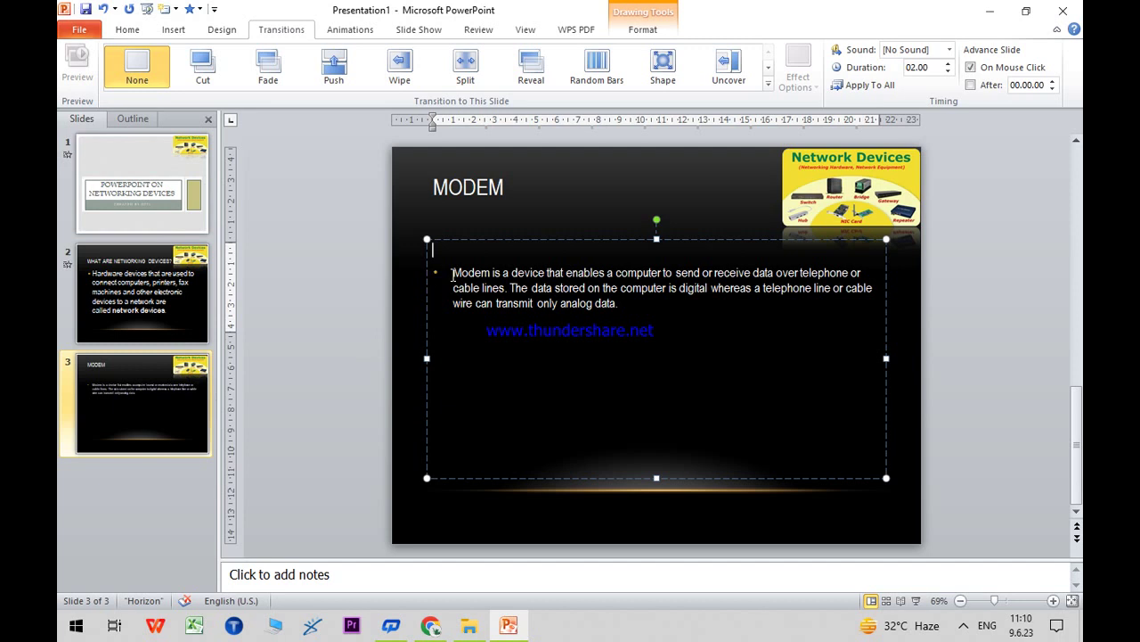
left_click(451, 273)
key("BackSpace")
left_click_drag(556, 304, 433, 272)
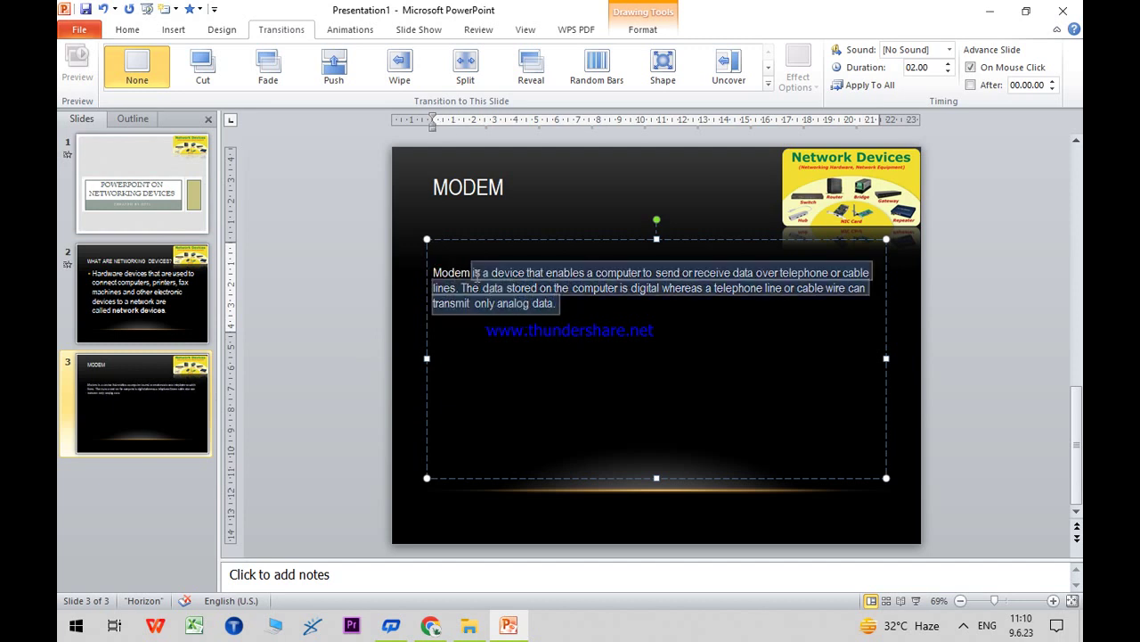
- Enlarge the MODEM title by three font-size steps
left_click(509, 186)
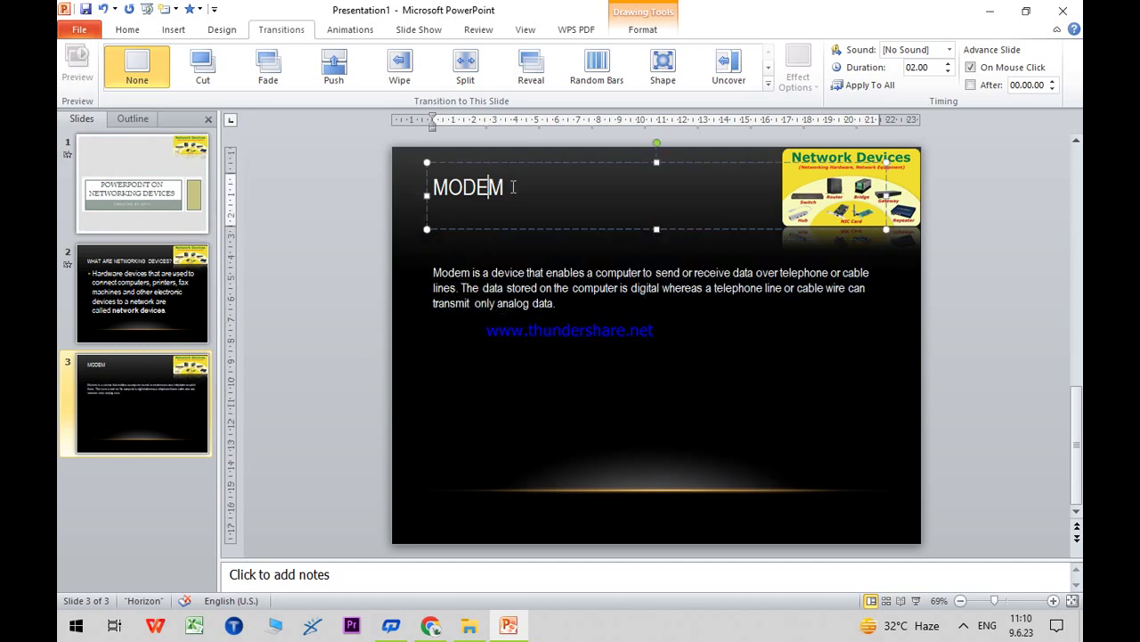
left_click_drag(509, 187, 434, 186)
left_click(127, 30)
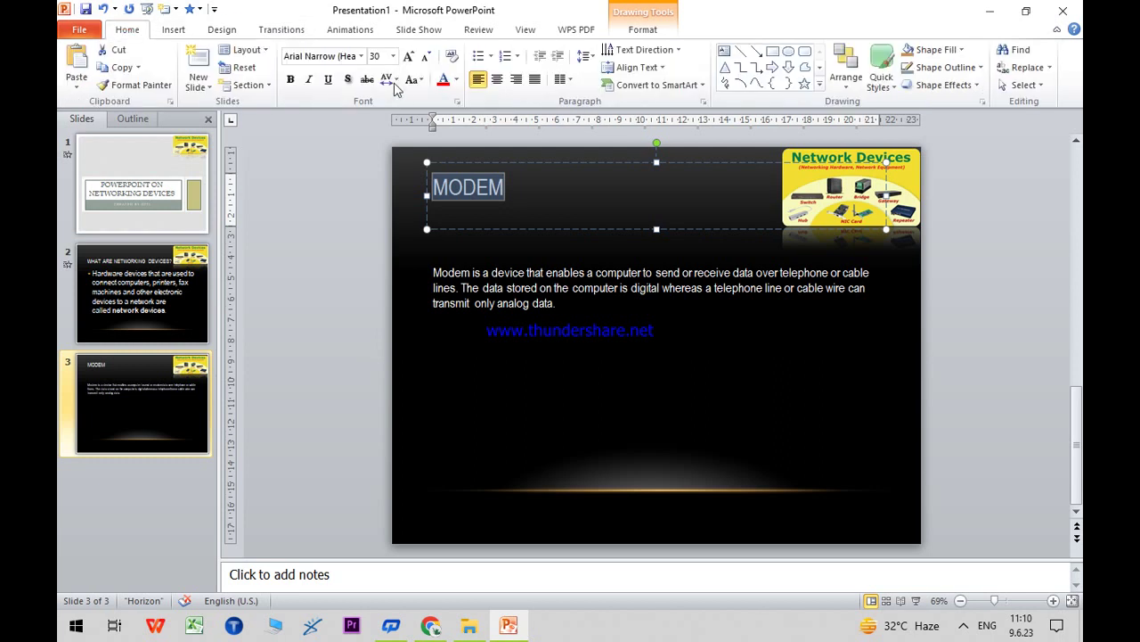
left_click(411, 58)
left_click(410, 58)
left_click(411, 58)
left_click(410, 58)
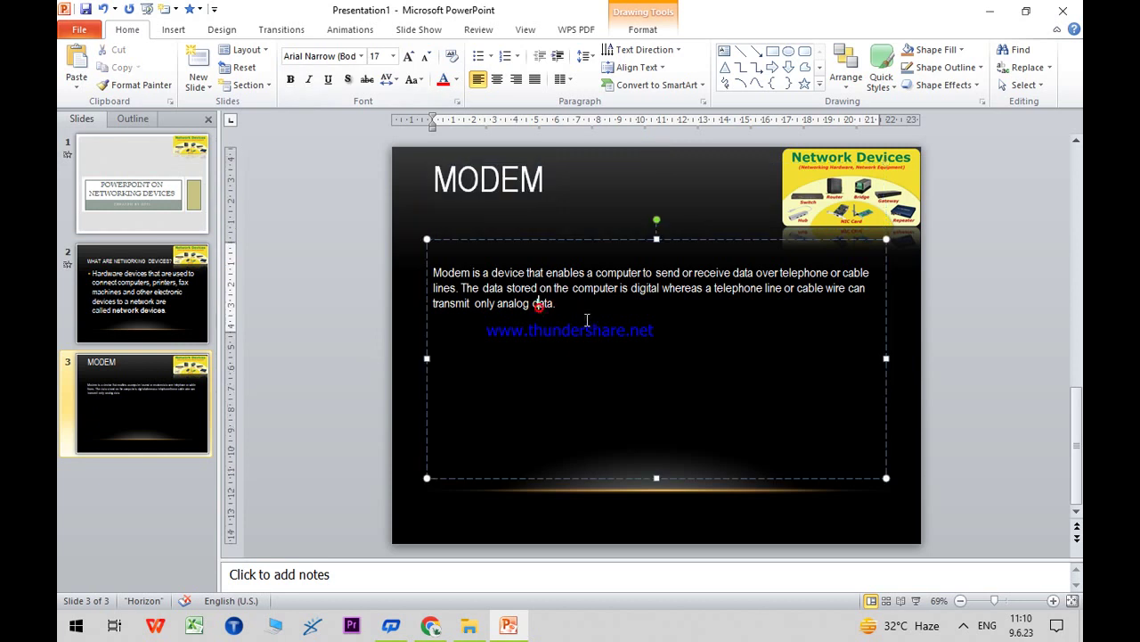
- Enlarge the modem paragraph to 36 pt
left_click_drag(556, 304, 433, 271)
left_click(405, 59)
left_click(405, 59)
left_click(405, 59)
left_click(405, 59)
left_click(406, 59)
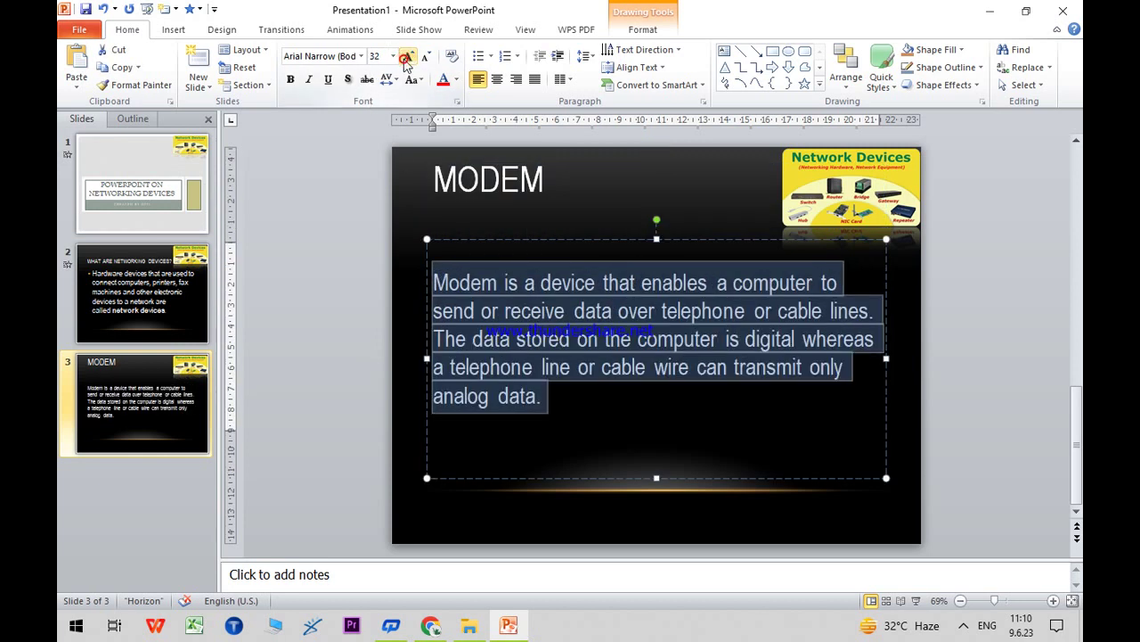
left_click(406, 59)
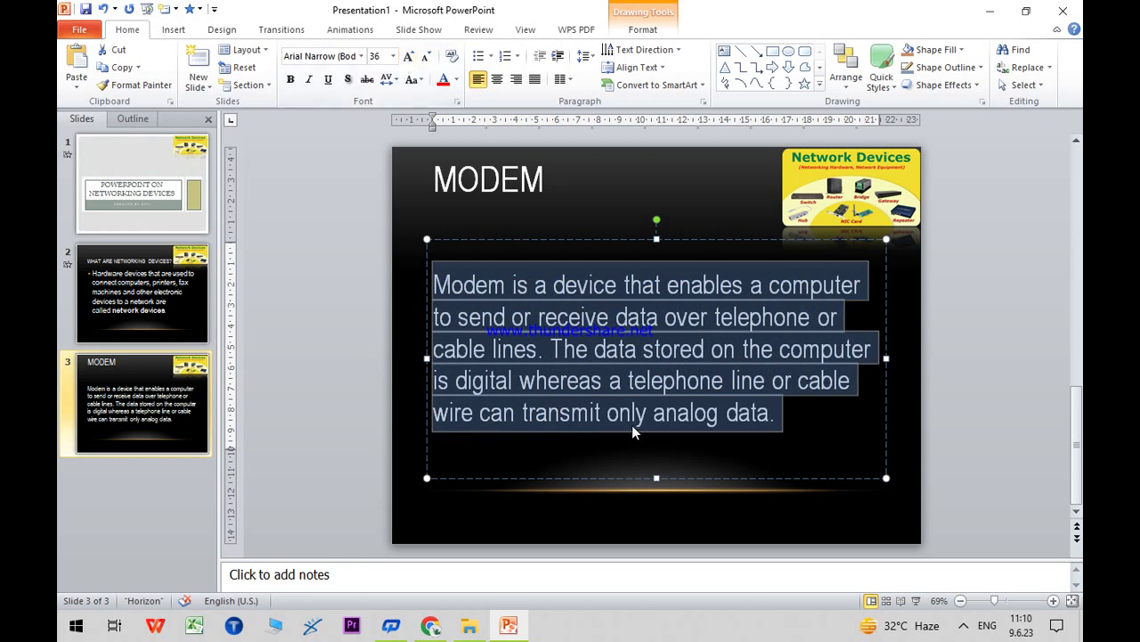
left_click(670, 444)
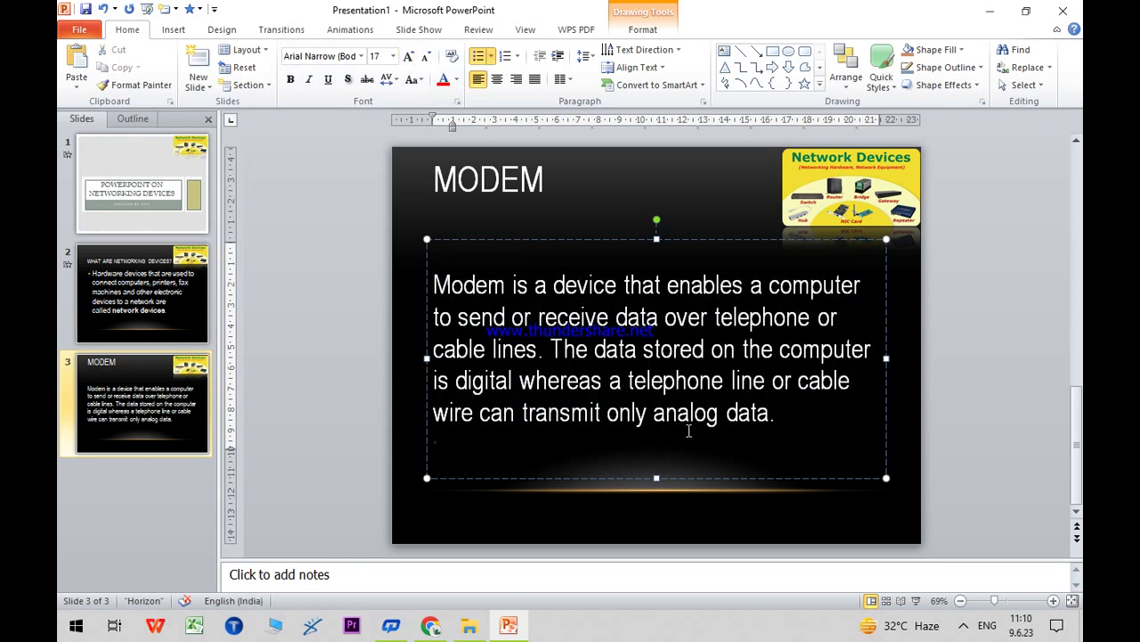
left_click_drag(782, 417, 477, 280)
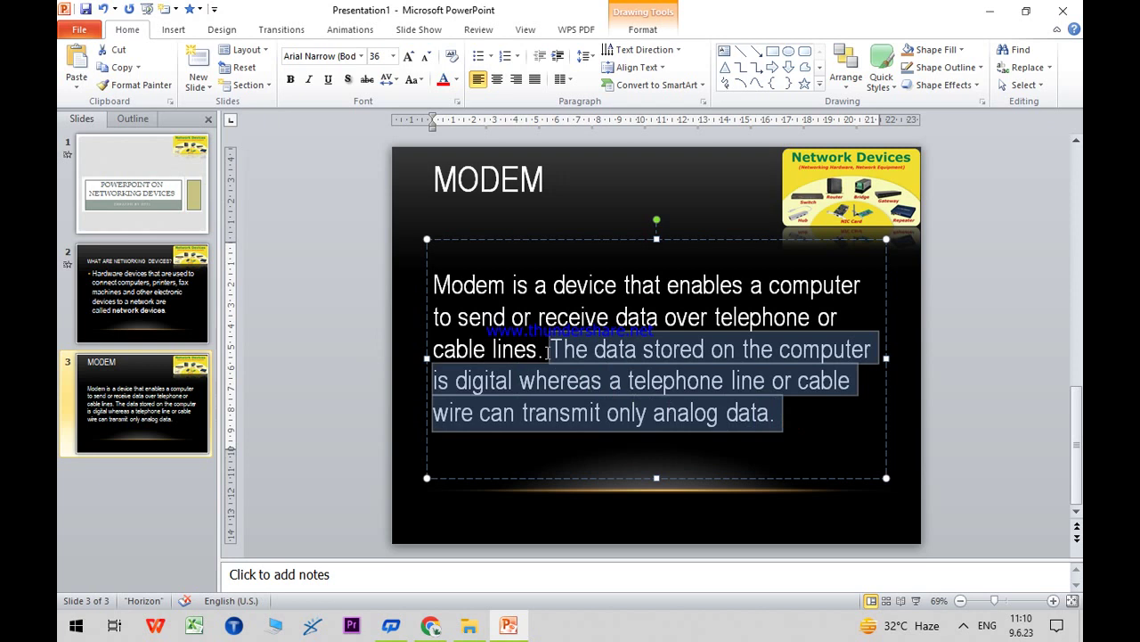
- Give the modem paragraph a Bounce animation and preview it
left_click(361, 31)
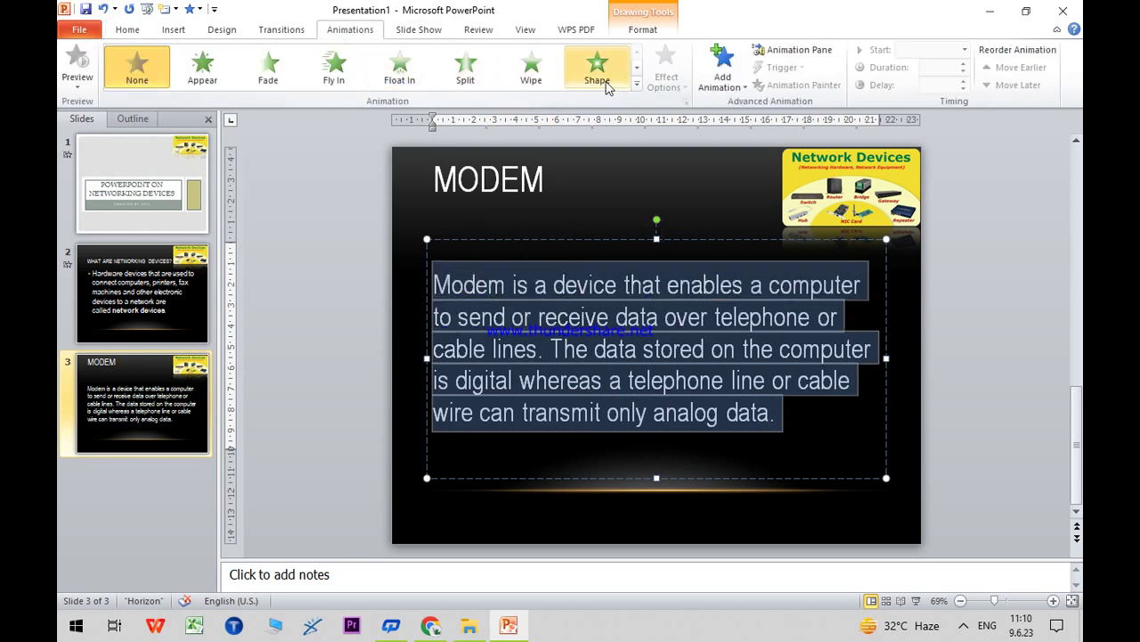
left_click(637, 67)
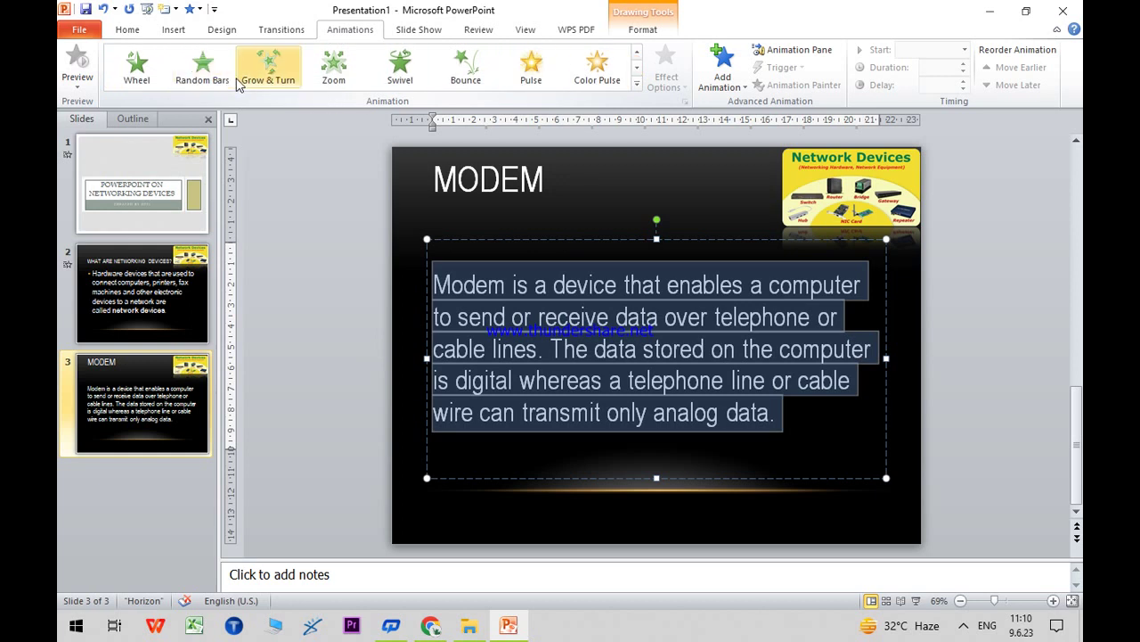
left_click(466, 68)
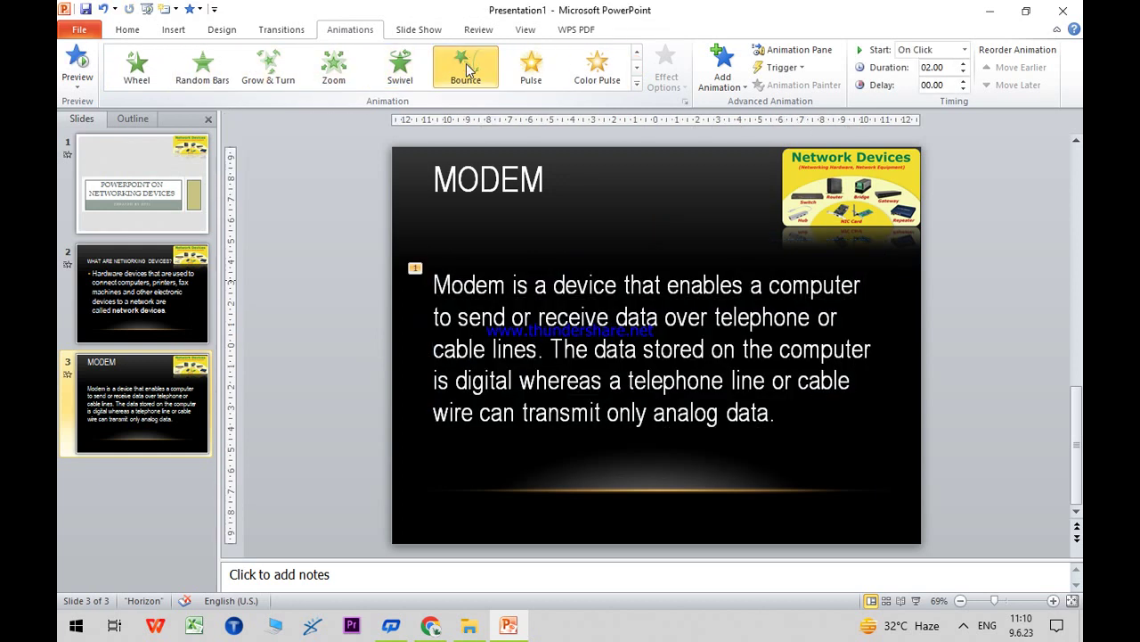
left_click(76, 57)
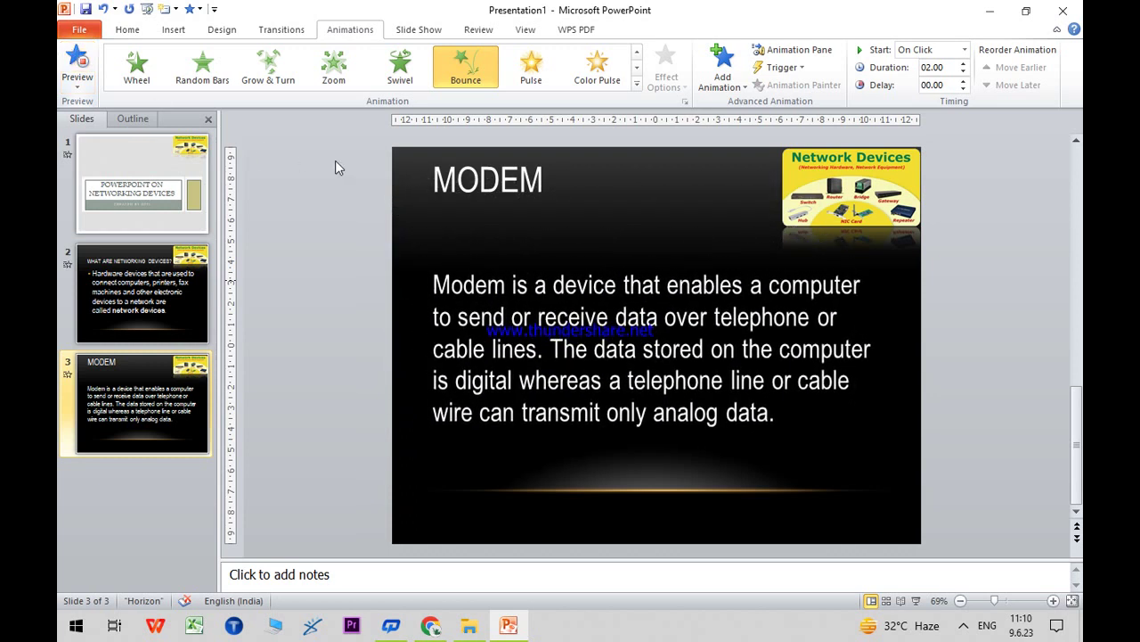
- Give slide 3 a Shape transition and preview it
left_click(473, 183)
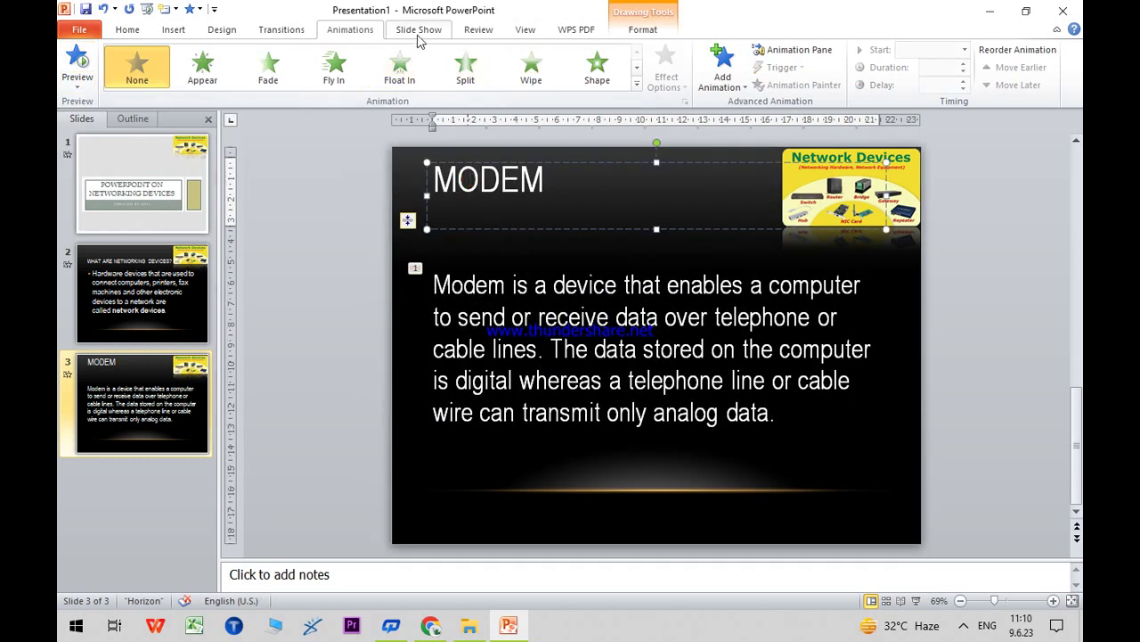
left_click(281, 29)
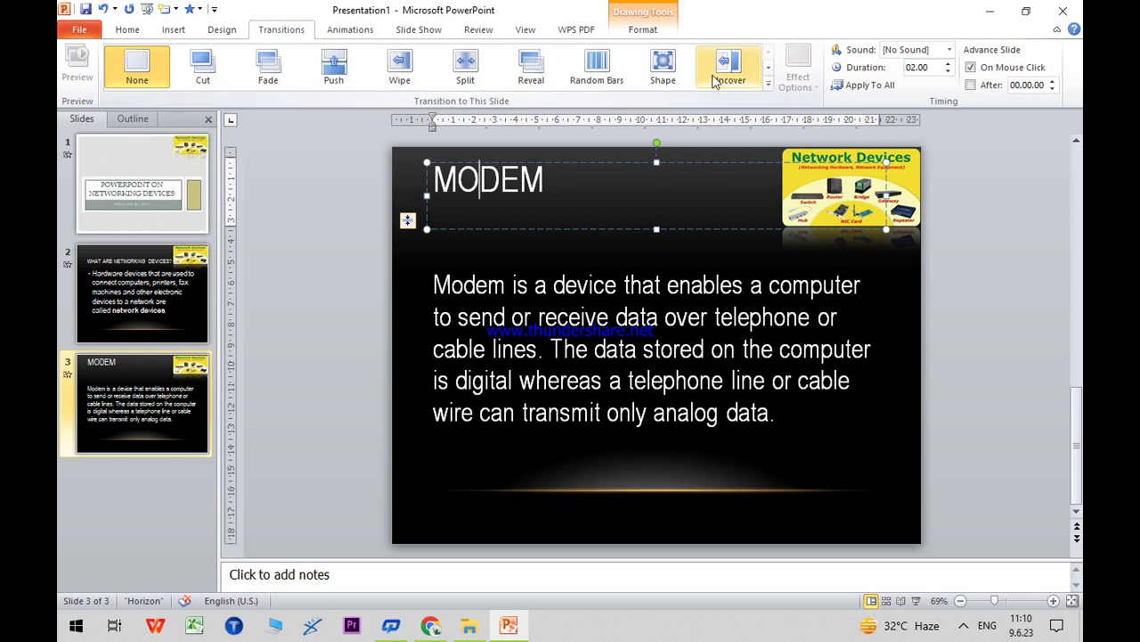
left_click(668, 70)
left_click(73, 58)
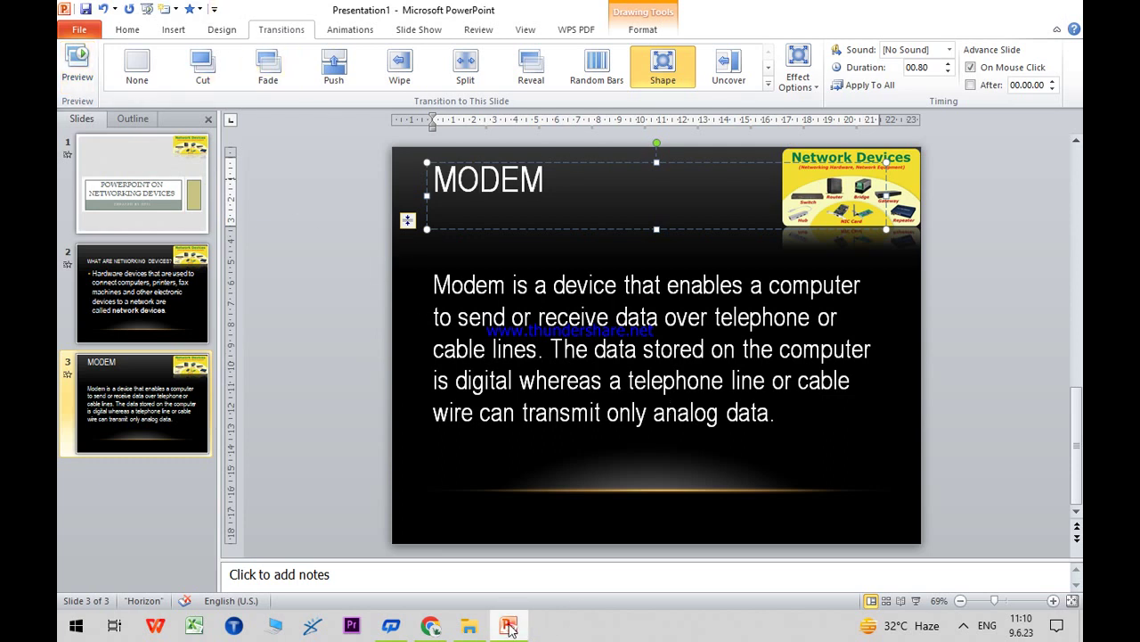
key("alt+Tab")
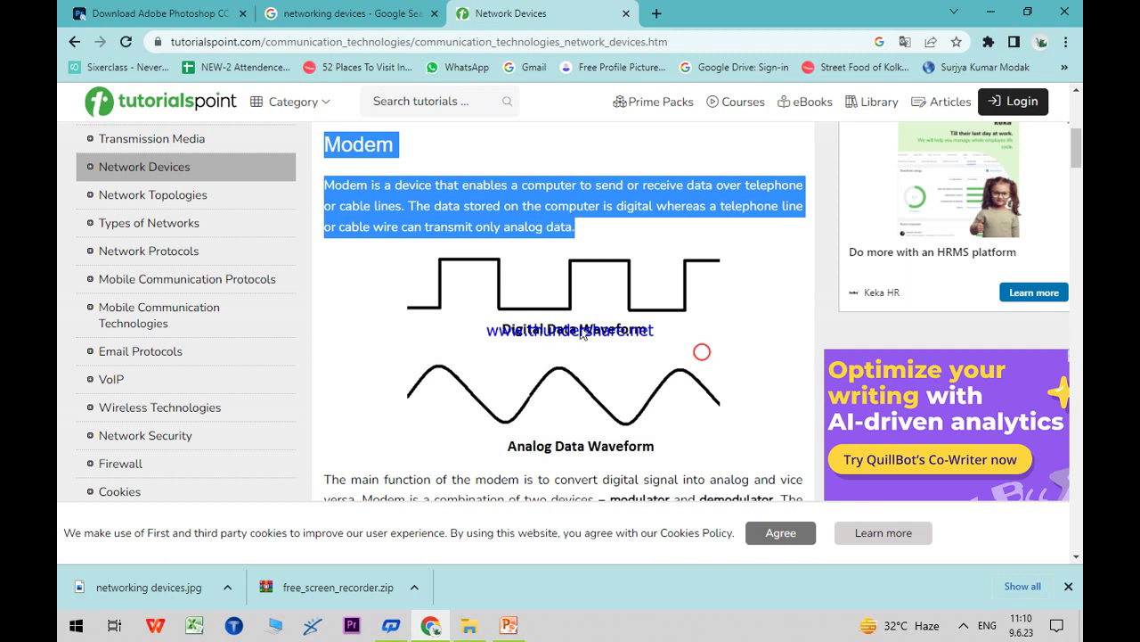
- Clear the selection on the modem waveform page and go back to the MODEM slide
left_click(372, 281)
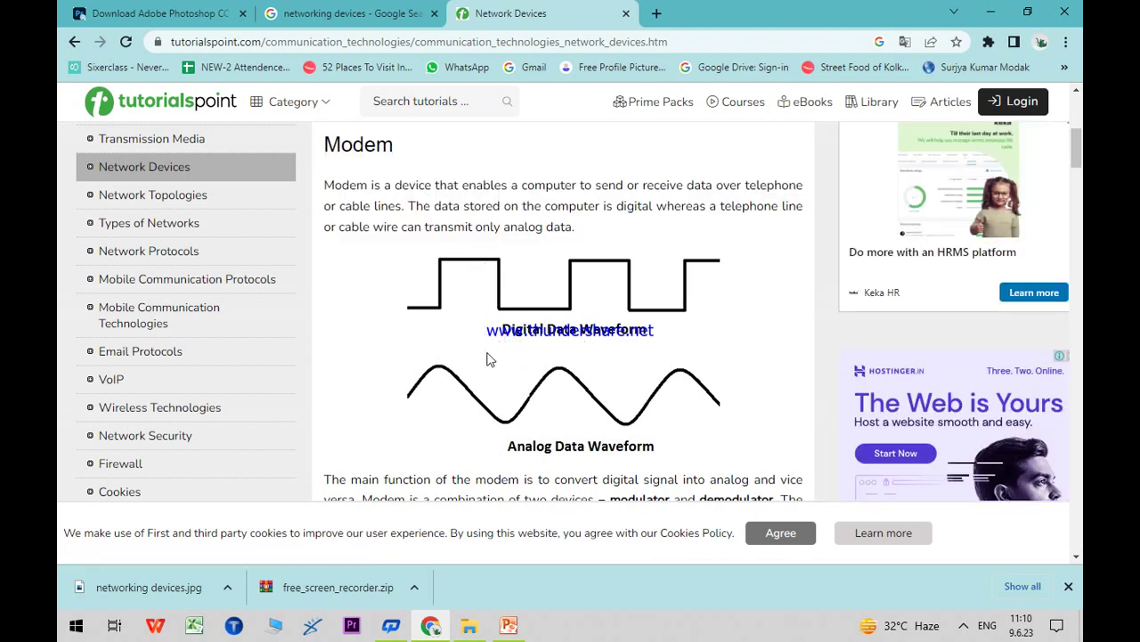
scroll(488, 359, "down", 1)
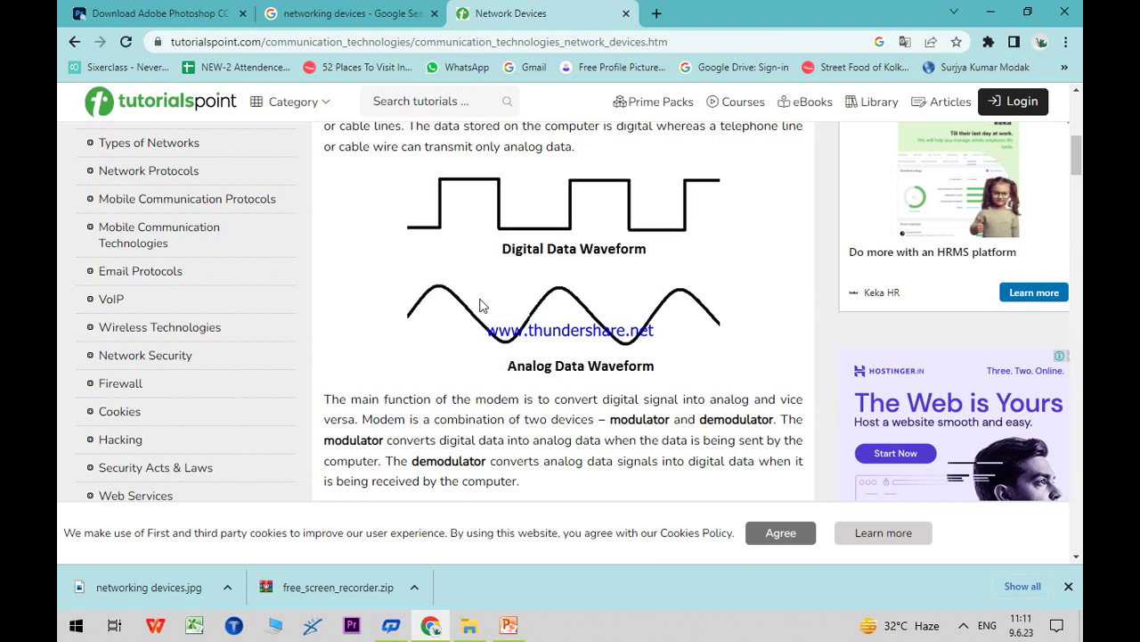
left_click(514, 617)
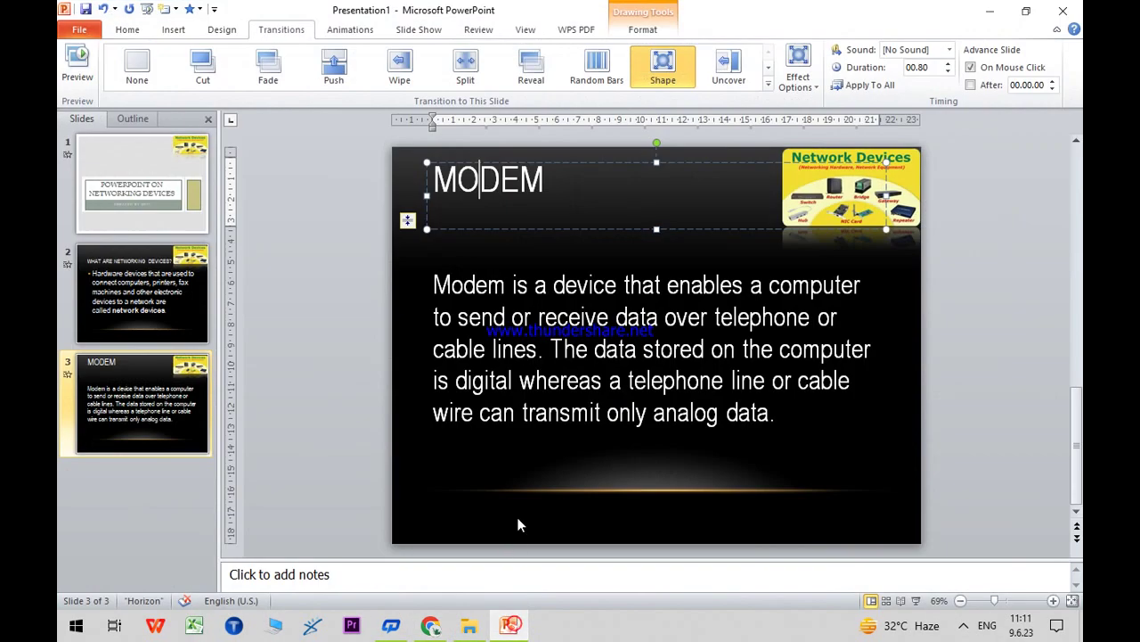
- Insert a new slide 4 after slide 3 and paste the browser screenshot onto it
left_click(120, 392)
key("Return")
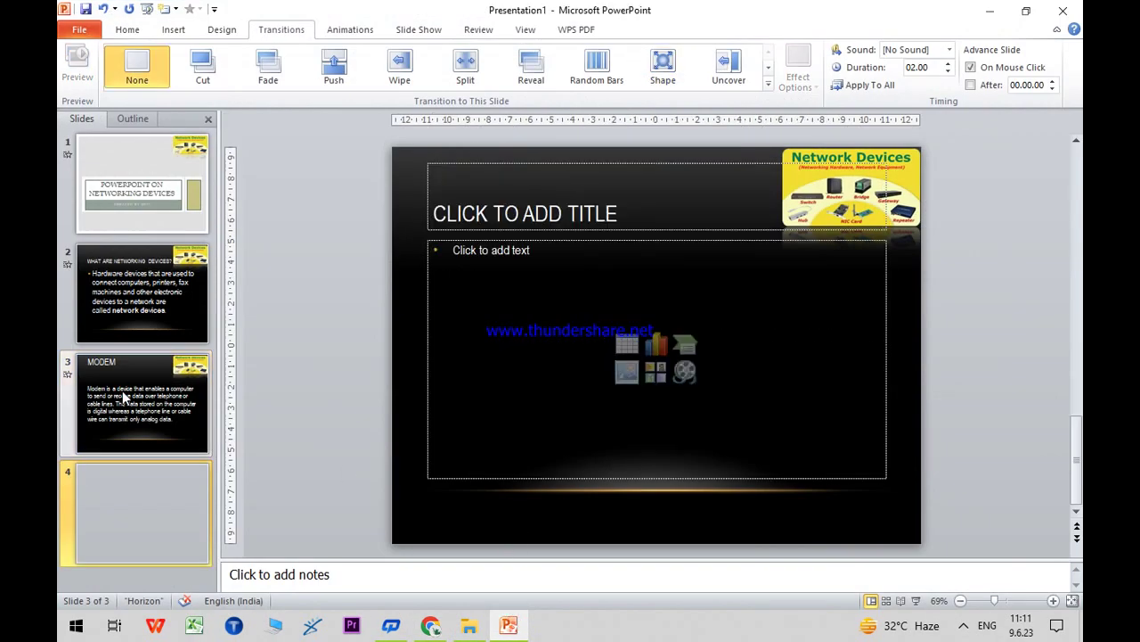
left_click(518, 282)
key("ctrl+v")
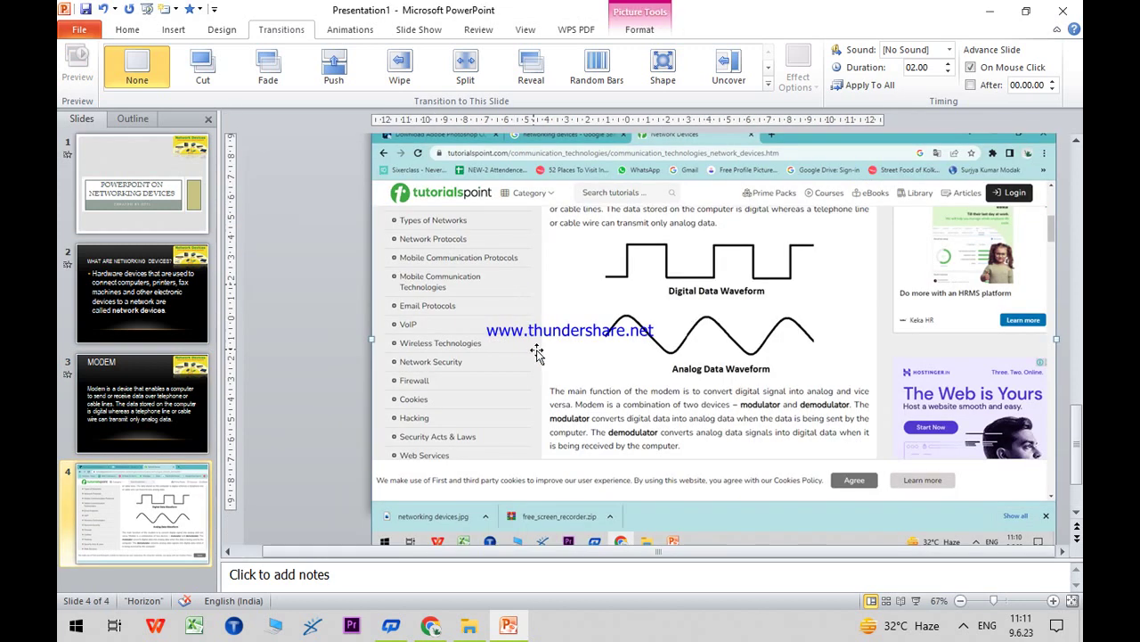
- Crop the screenshot down to the digital and analog waveform diagrams
double_click(658, 323)
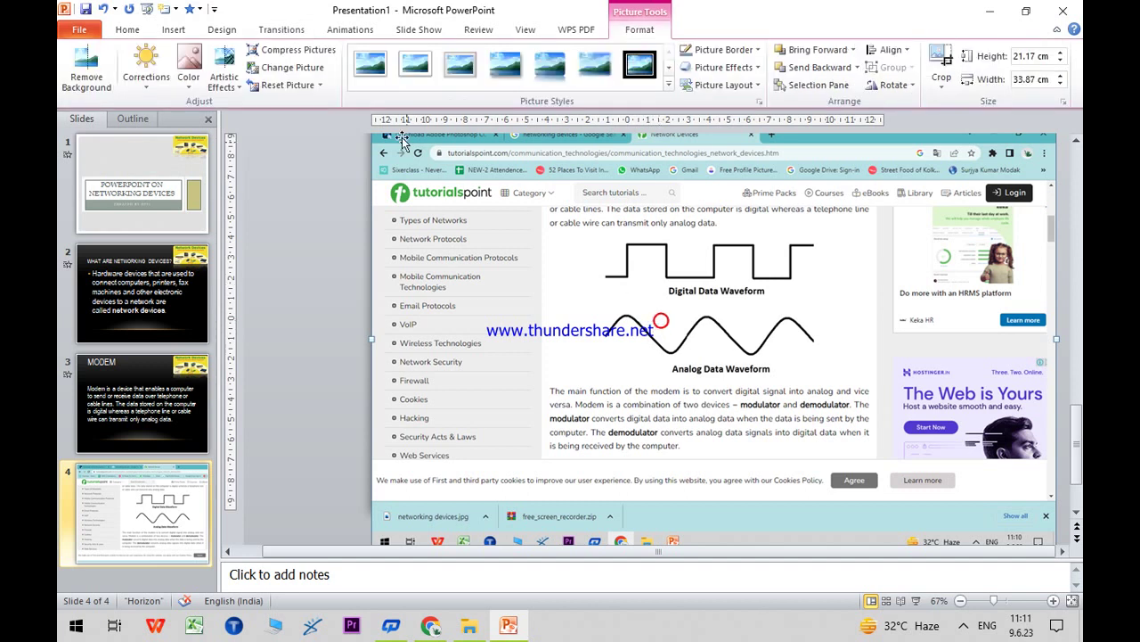
left_click(941, 58)
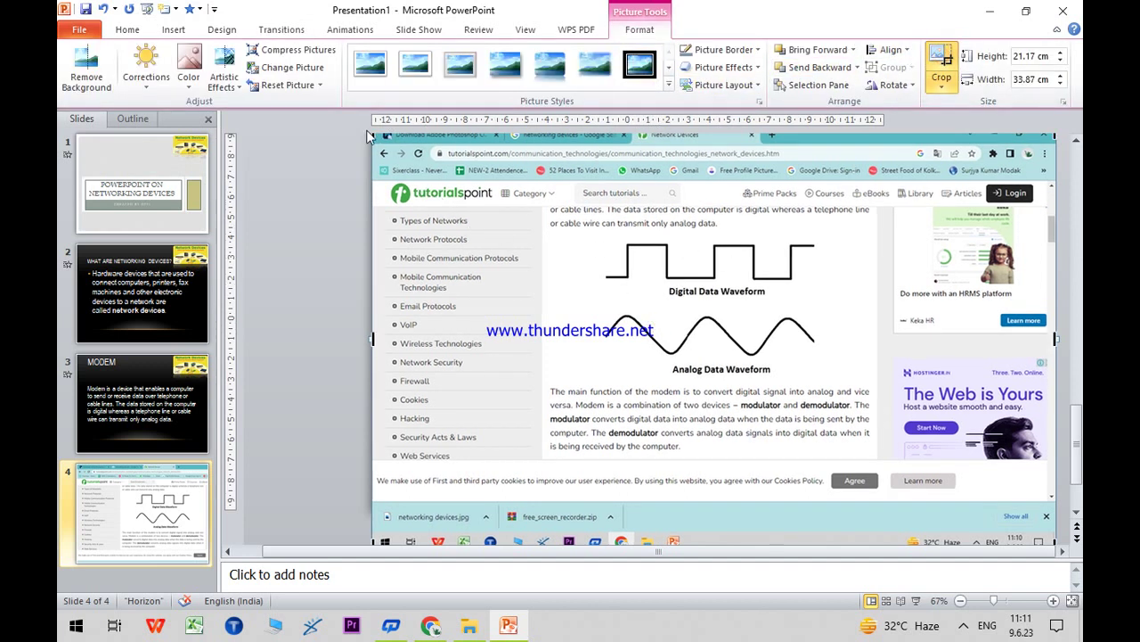
left_click_drag(378, 136, 549, 233)
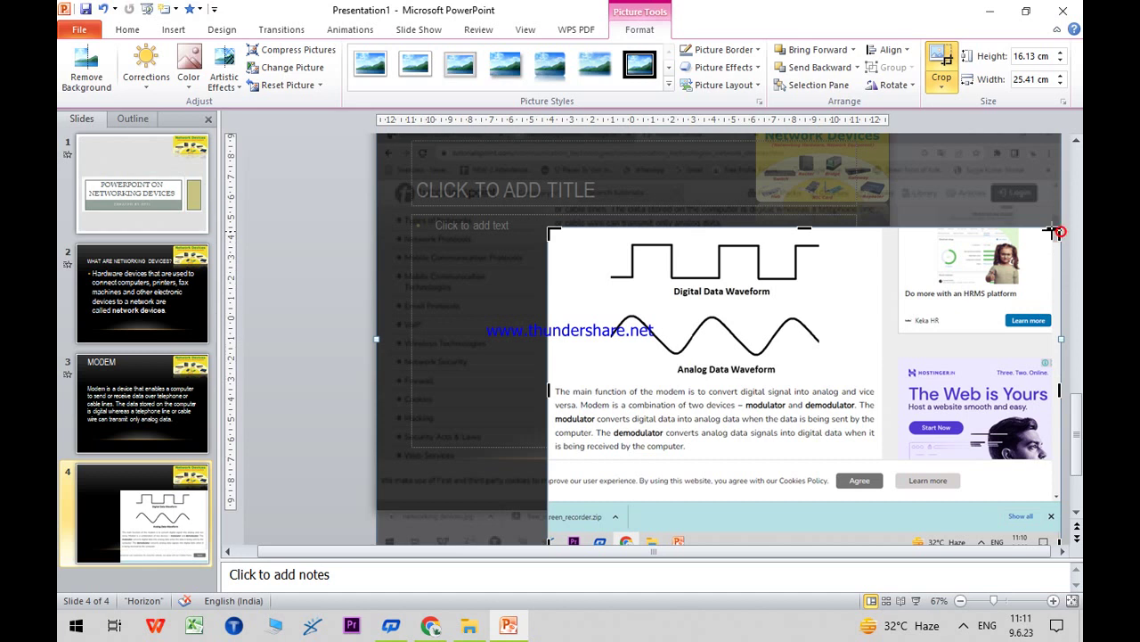
left_click_drag(1054, 230, 842, 238)
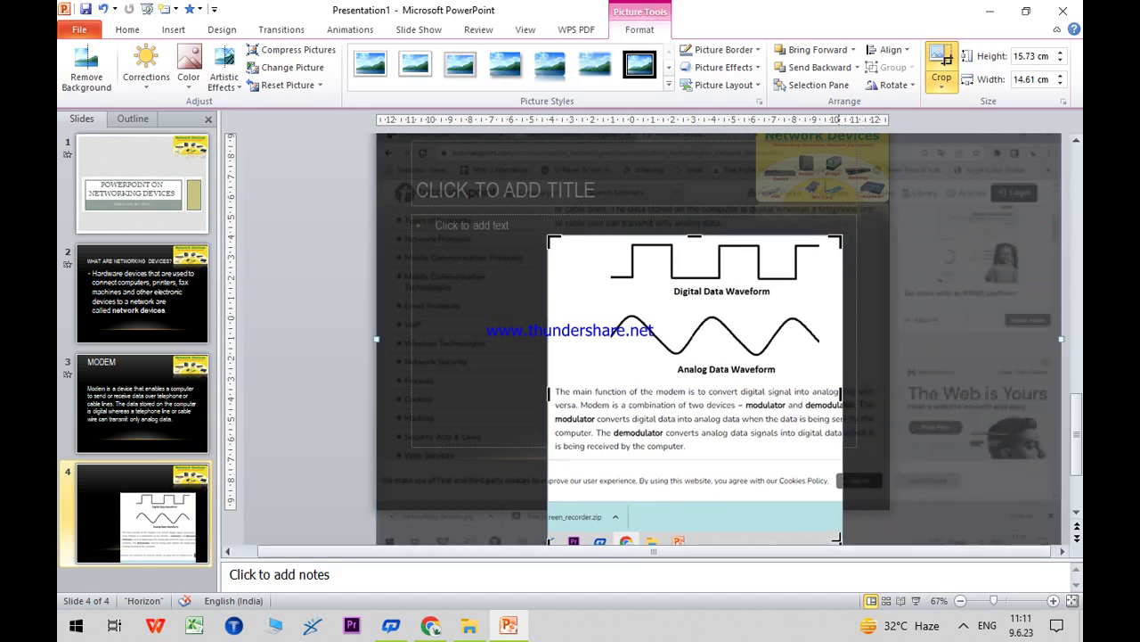
left_click_drag(842, 552, 851, 437)
left_click_drag(858, 419, 879, 410)
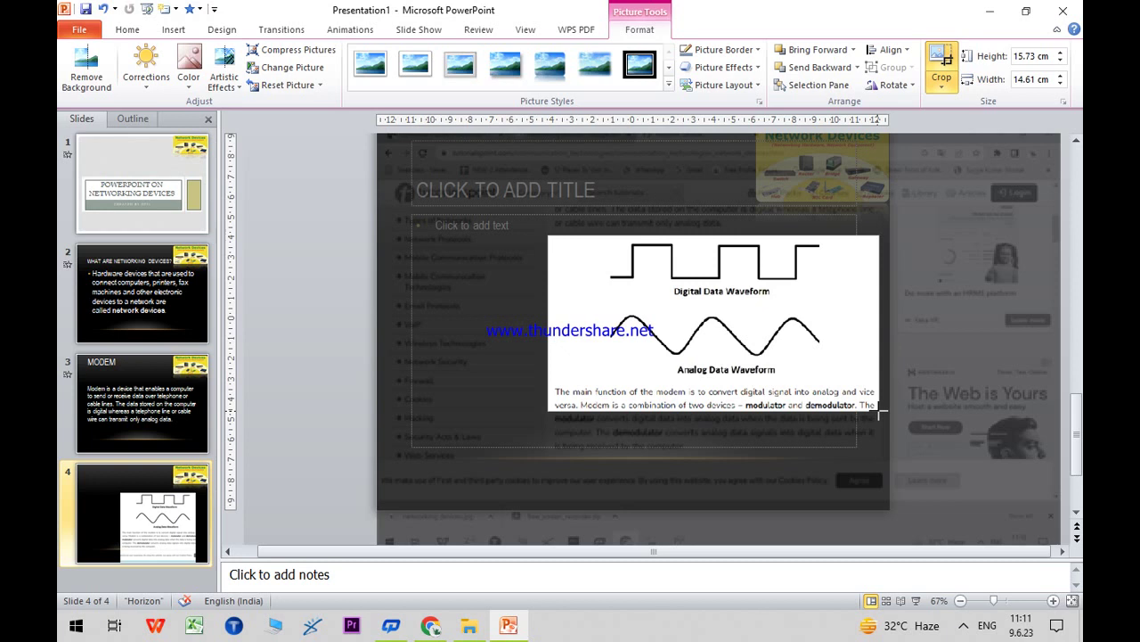
left_click(942, 55)
- Move the cropped picture left and enlarge it to about 9.97 × 18.8 cm
left_click_drag(731, 326, 624, 338)
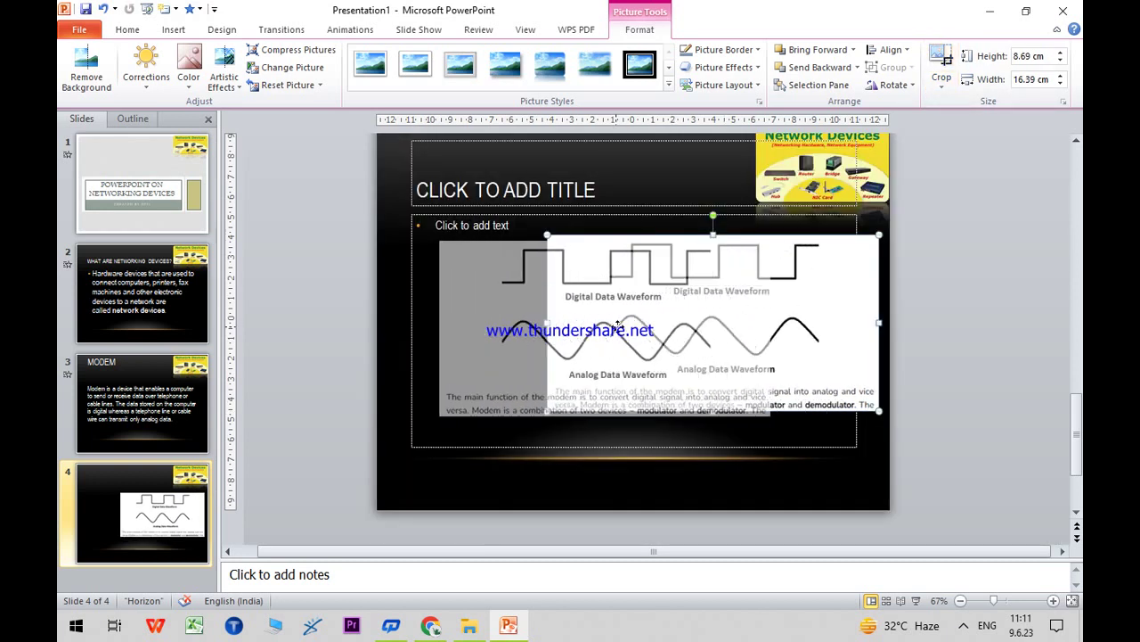
left_click_drag(798, 446, 848, 473)
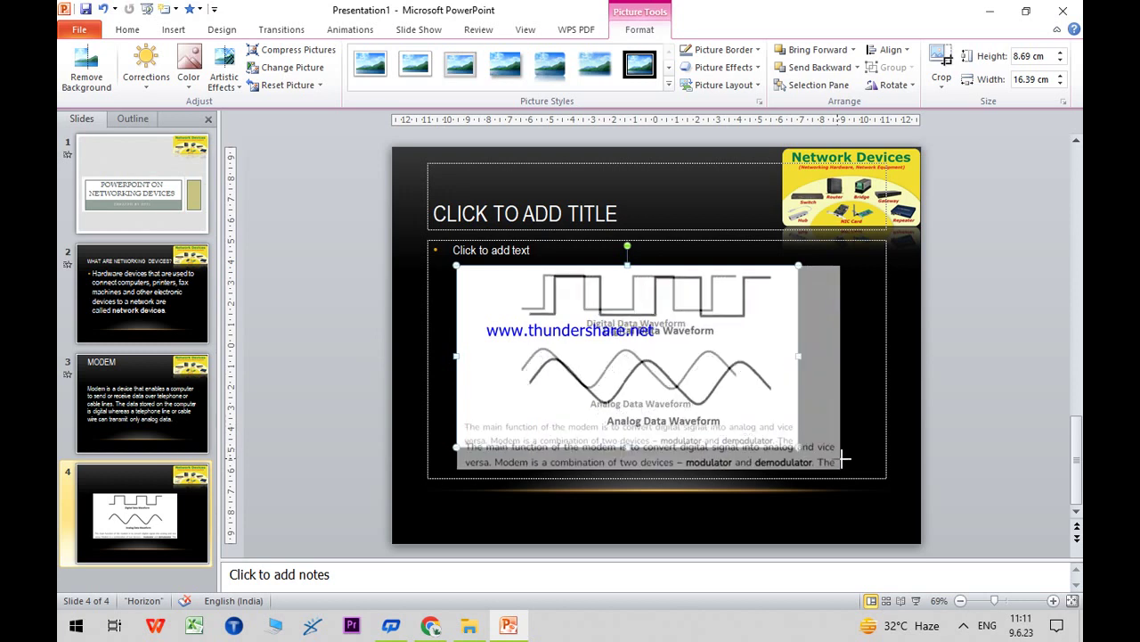
left_click_drag(805, 426, 806, 414)
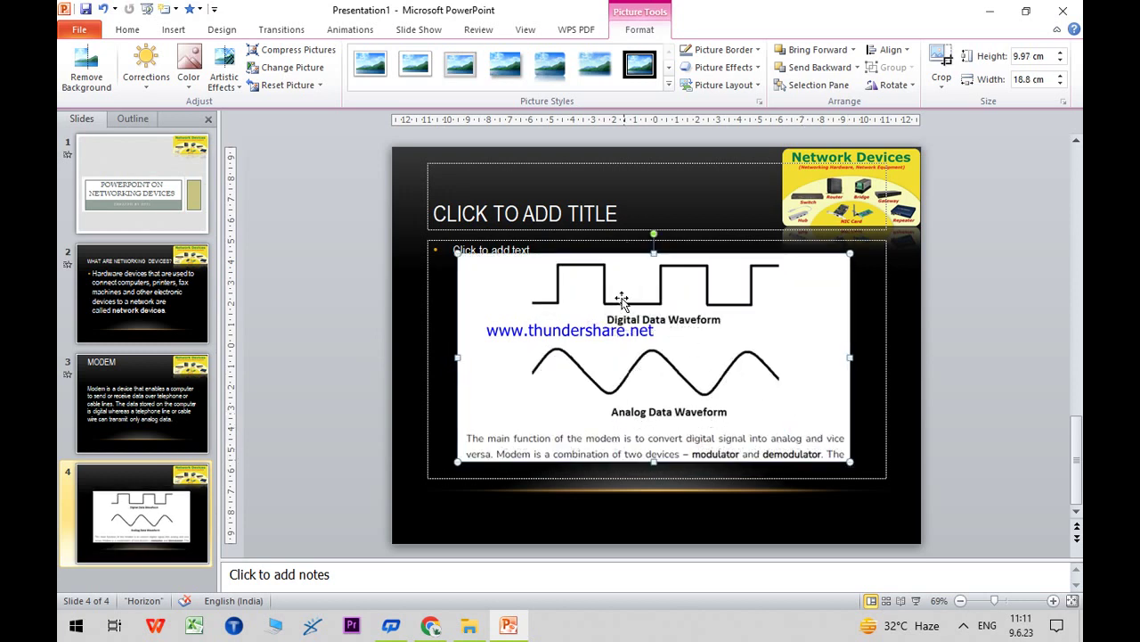
left_click(183, 392)
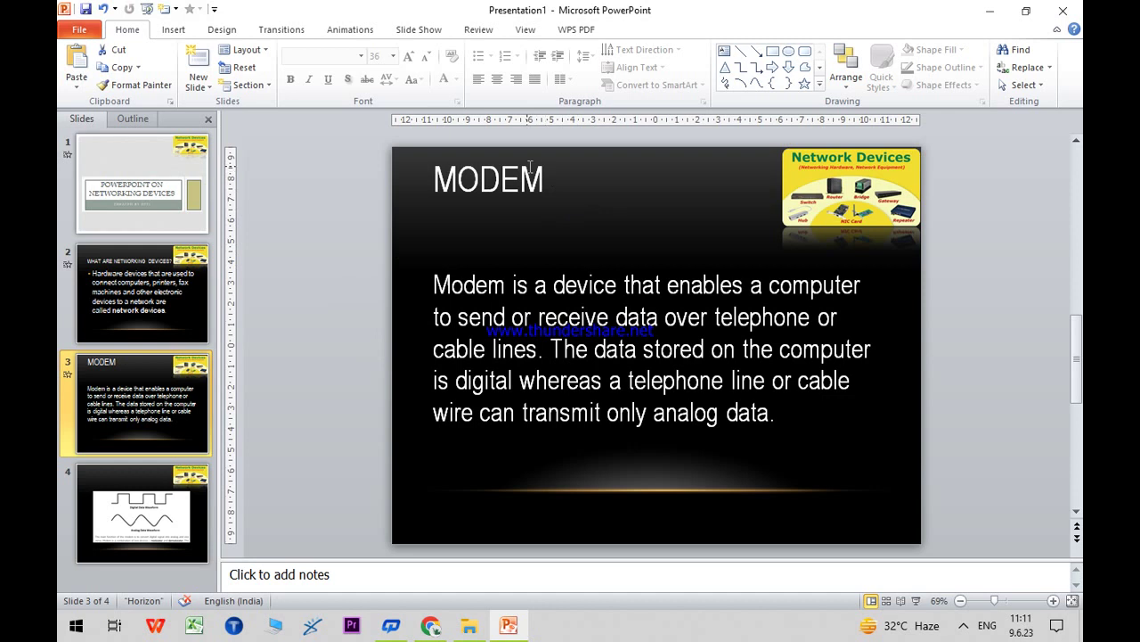
- Copy the MODEM title from slide 3 into slide 4's title, grow it to 36 pt, and centre it
left_click_drag(568, 173, 412, 197)
key("ctrl+c")
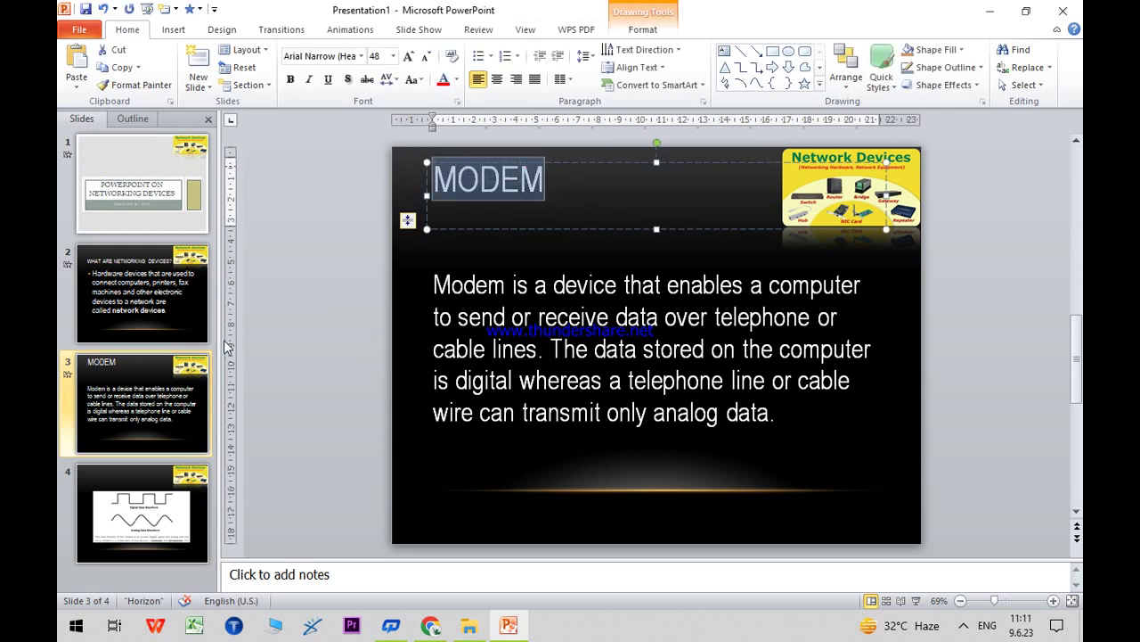
left_click(143, 513)
left_click(484, 184)
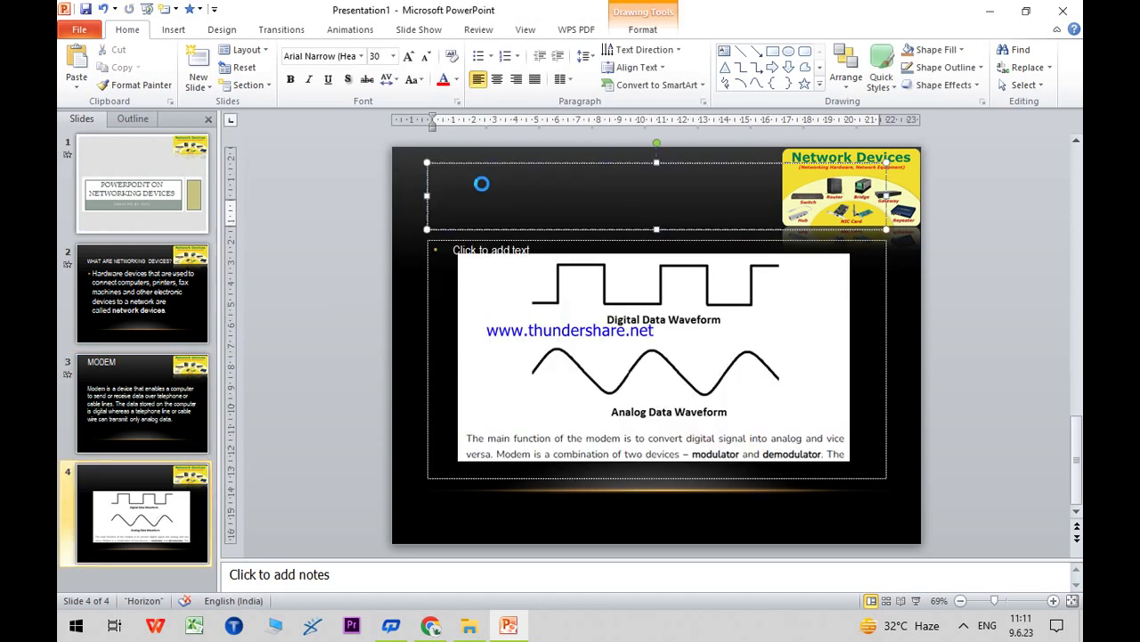
key("ctrl+v")
left_click_drag(541, 212, 431, 212)
left_click(408, 55)
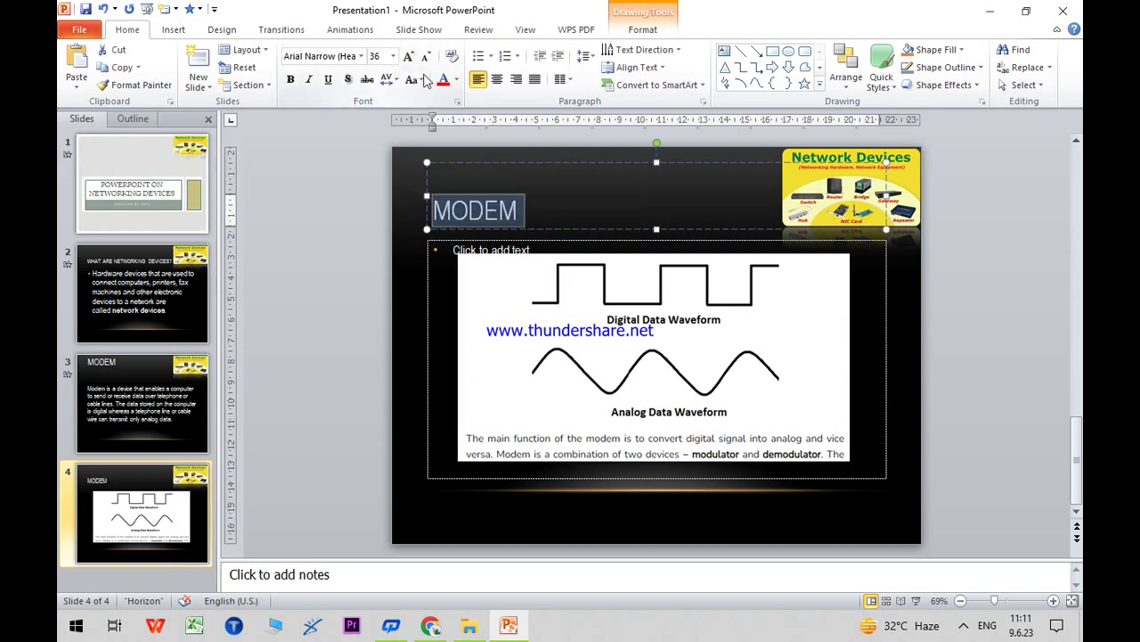
left_click(497, 79)
- Centre the MODEM title on slide 3 as well, then select slide 4's waveform picture
left_click(206, 362)
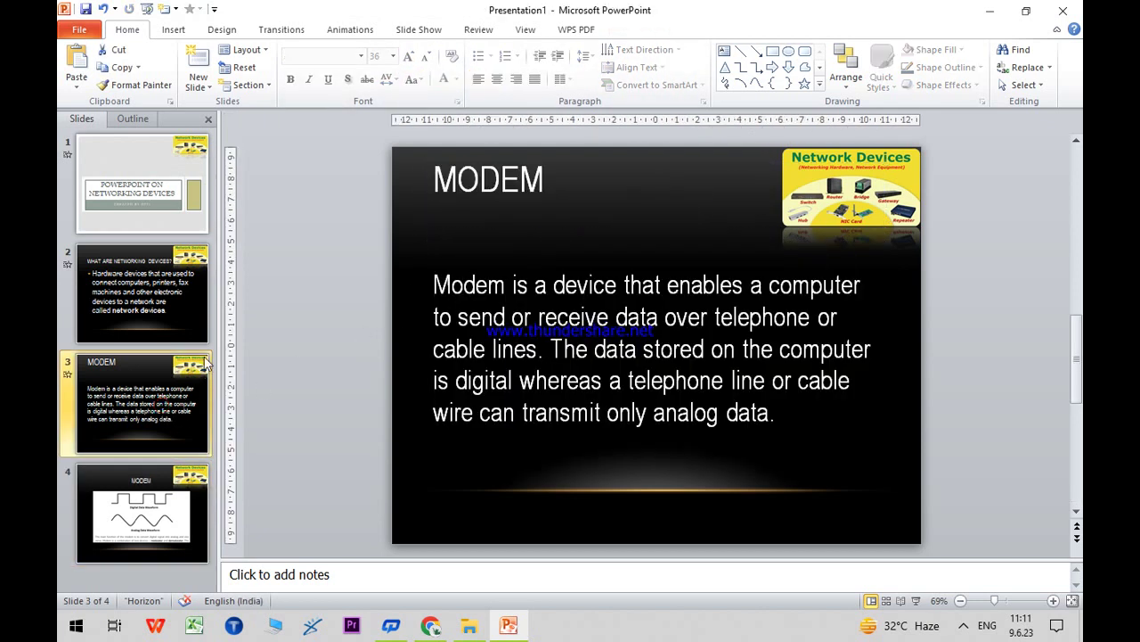
left_click_drag(550, 183, 431, 183)
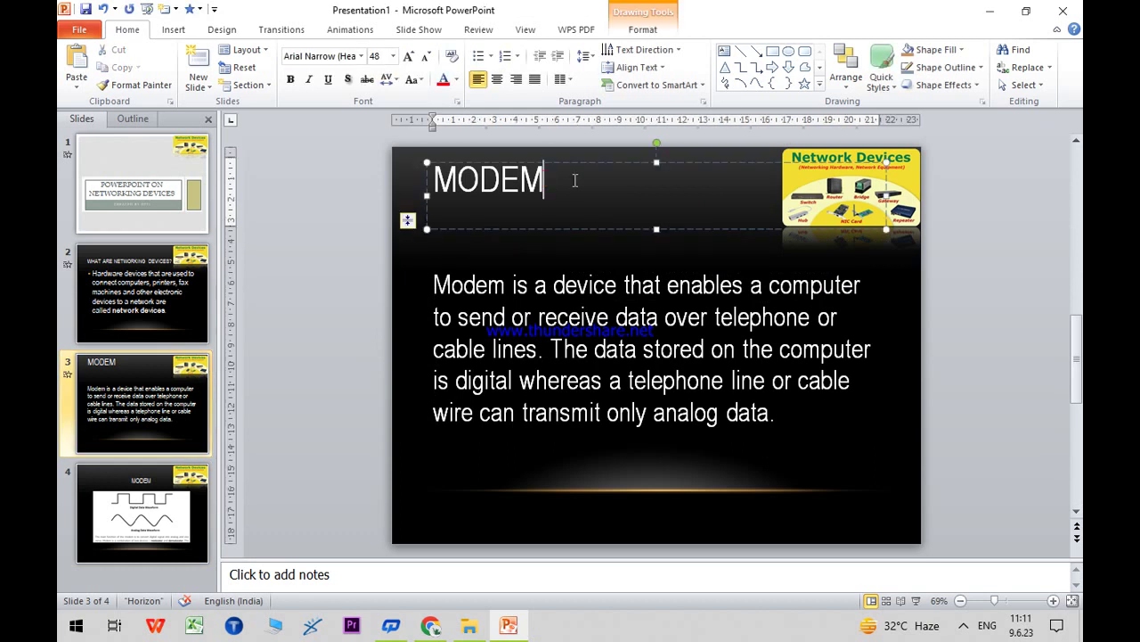
left_click(497, 80)
left_click(142, 508)
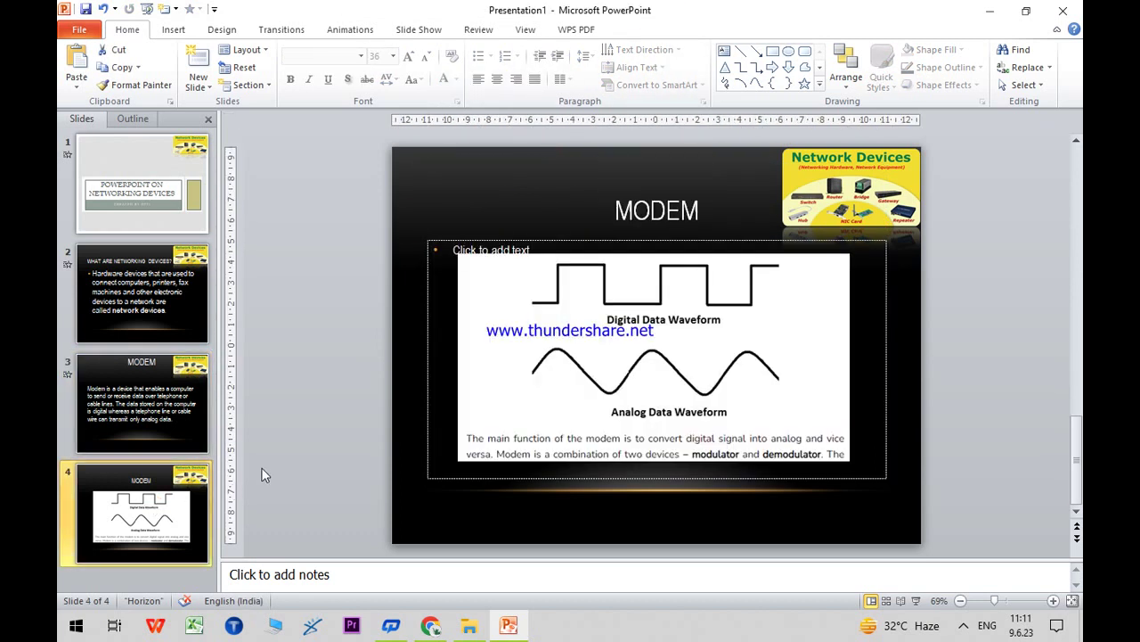
left_click(657, 405)
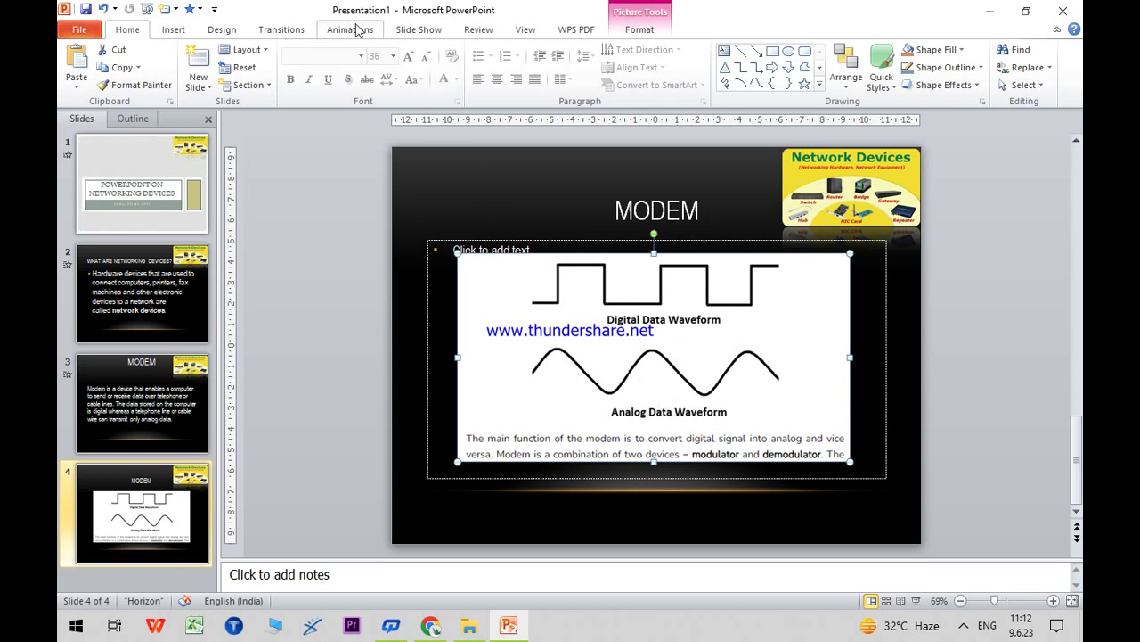
- Apply a Split entrance animation (on click, 00.50) to the waveform picture and preview it
left_click(383, 33)
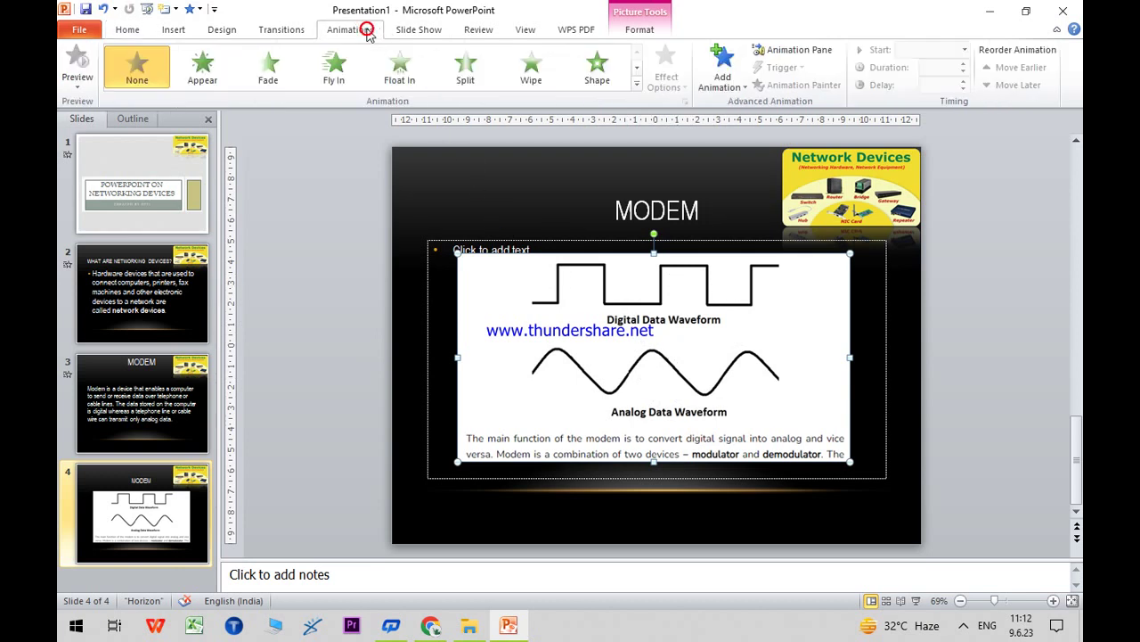
left_click(636, 67)
left_click(635, 70)
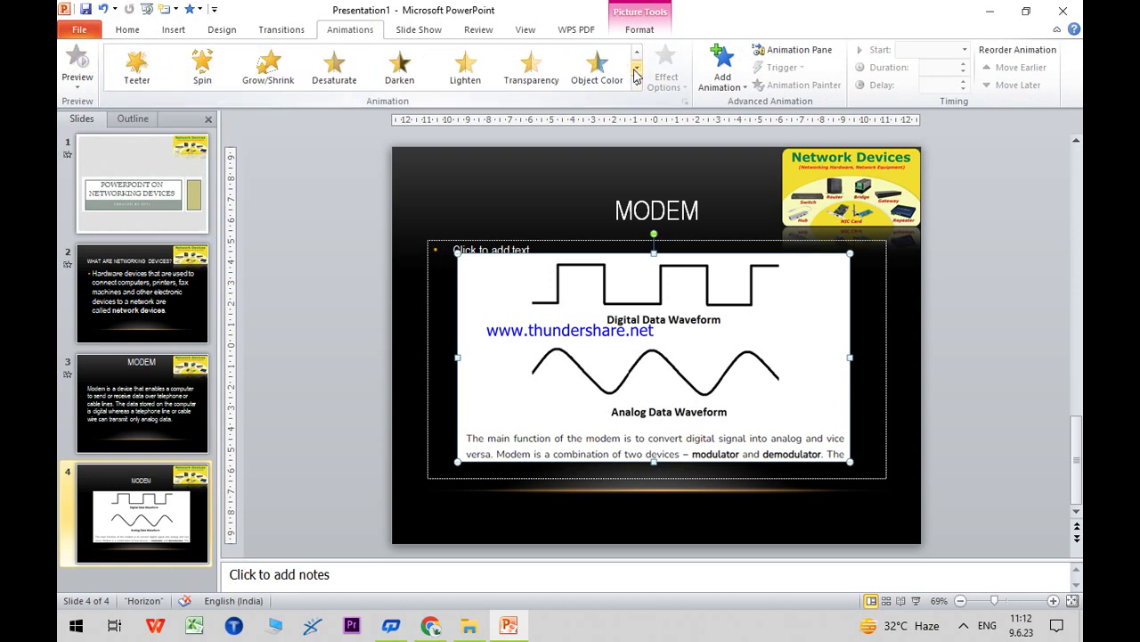
left_click(636, 71)
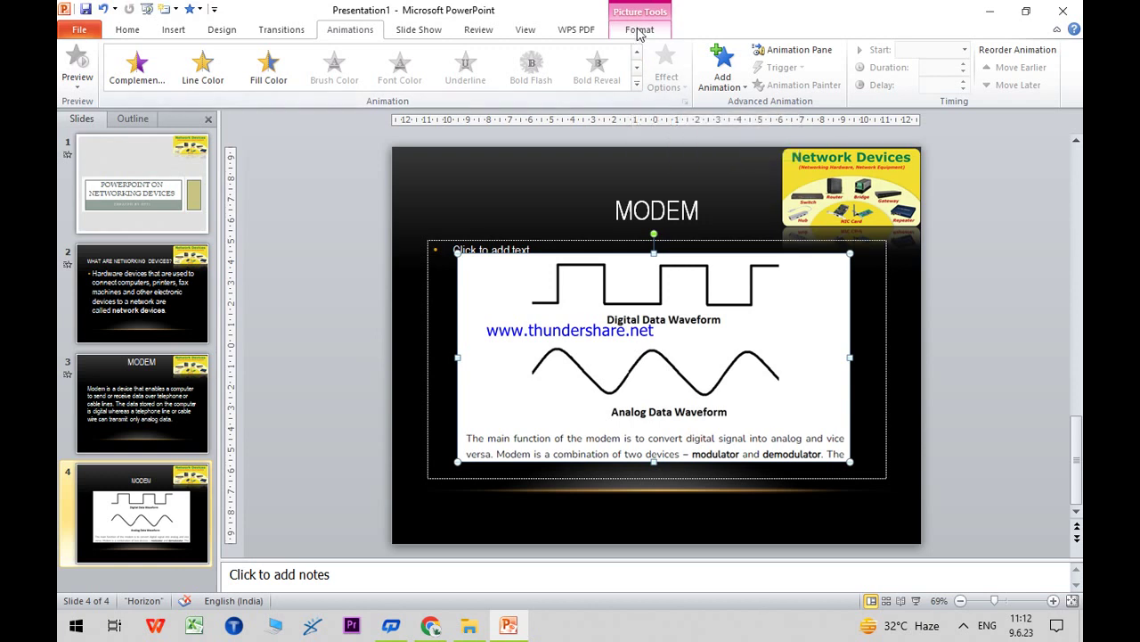
left_click(638, 32)
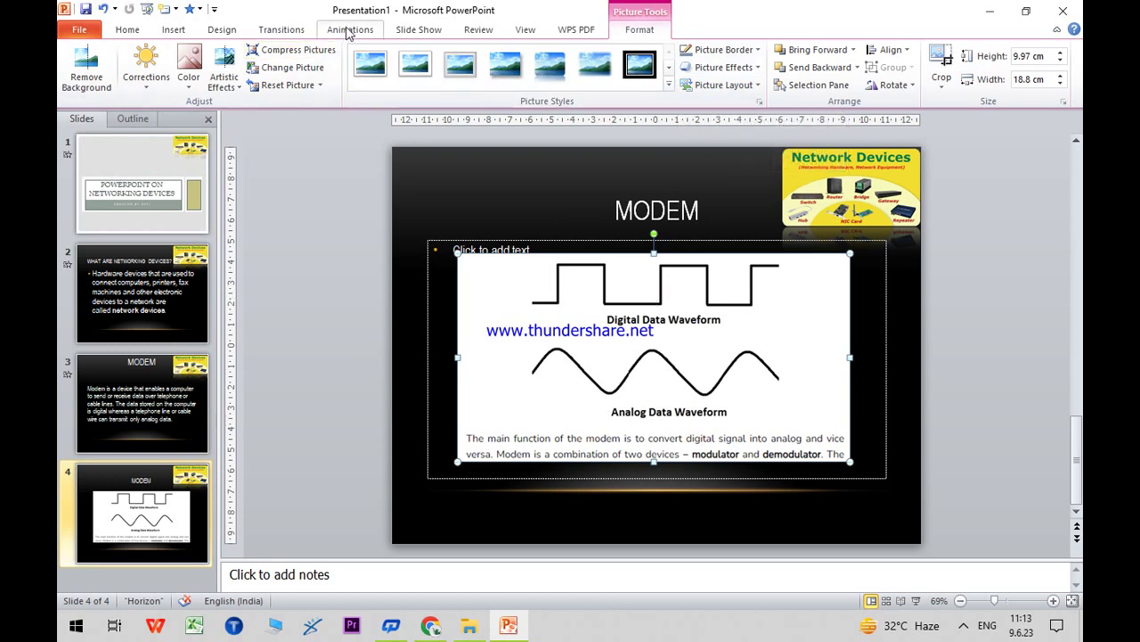
left_click(347, 30)
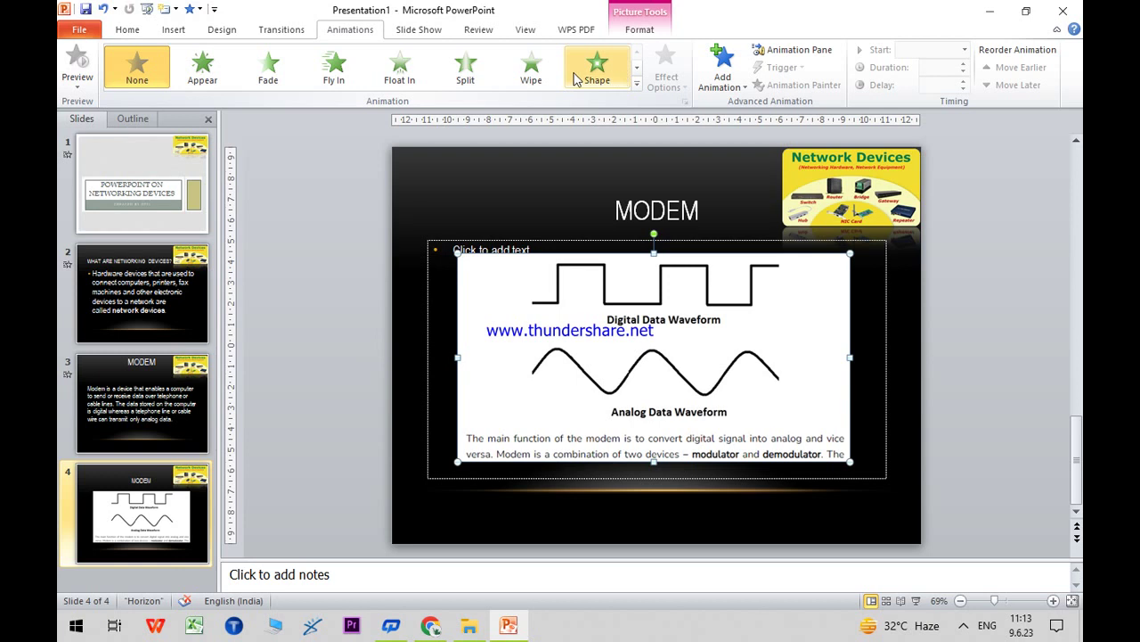
left_click(466, 69)
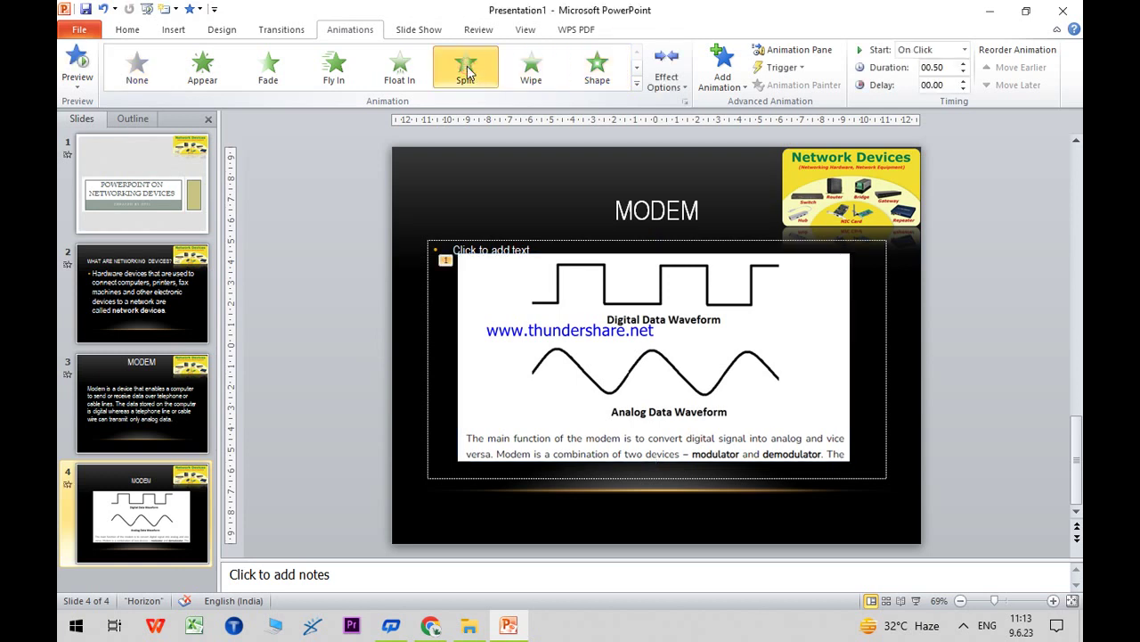
left_click(74, 61)
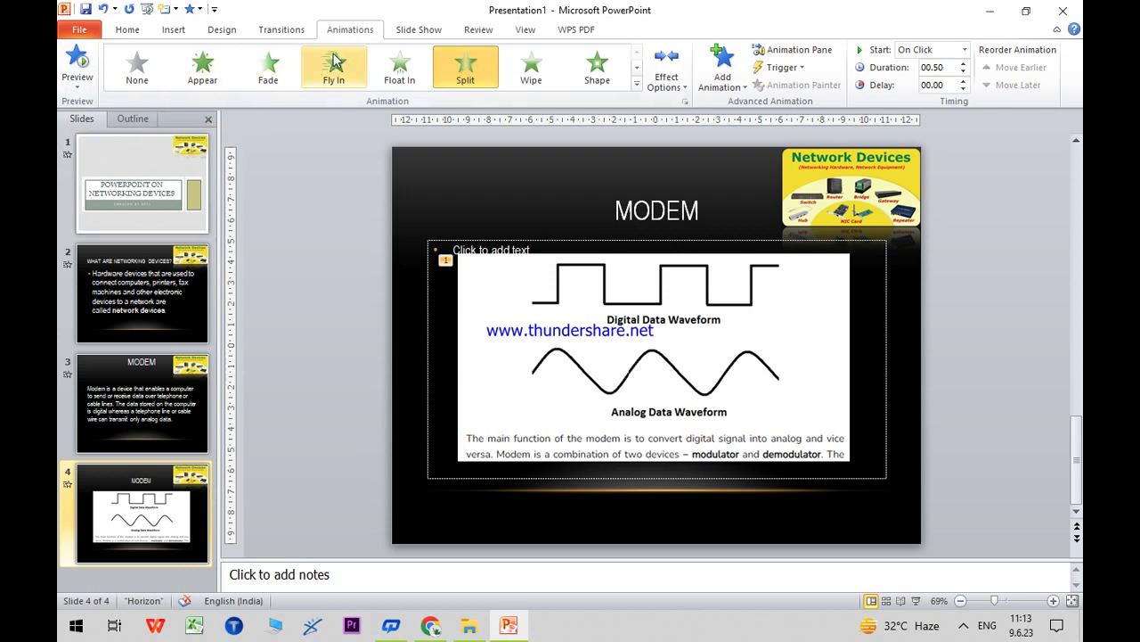
left_click(282, 30)
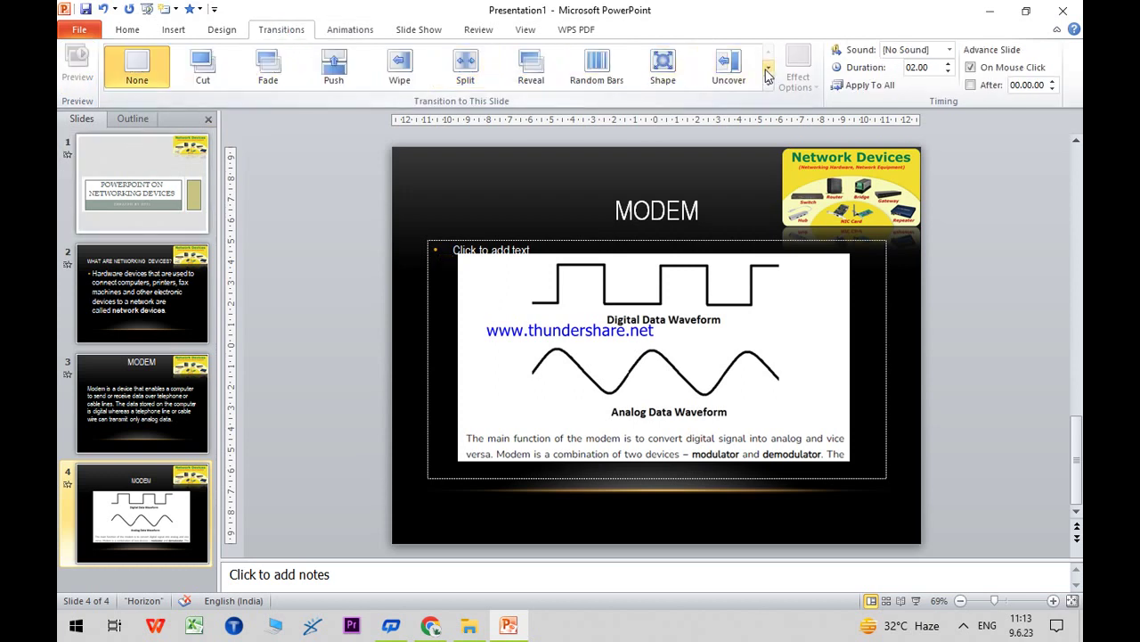
- Try Clock, then settle on a 01.40 Ripple transition for the MODEM slide, and add slide 5
left_click(768, 68)
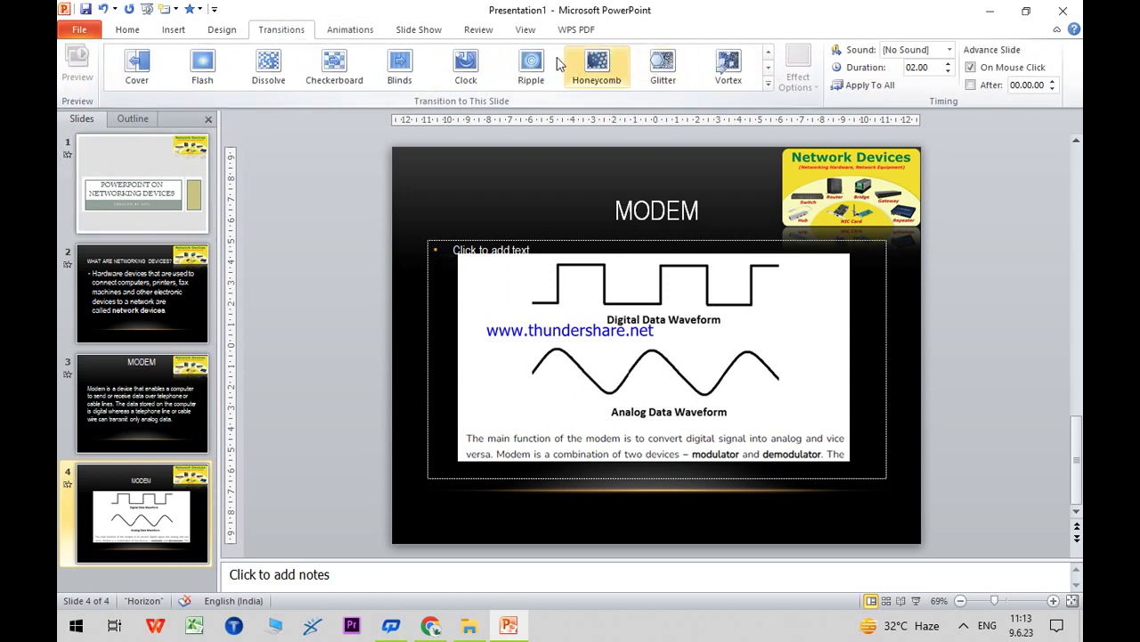
left_click(466, 65)
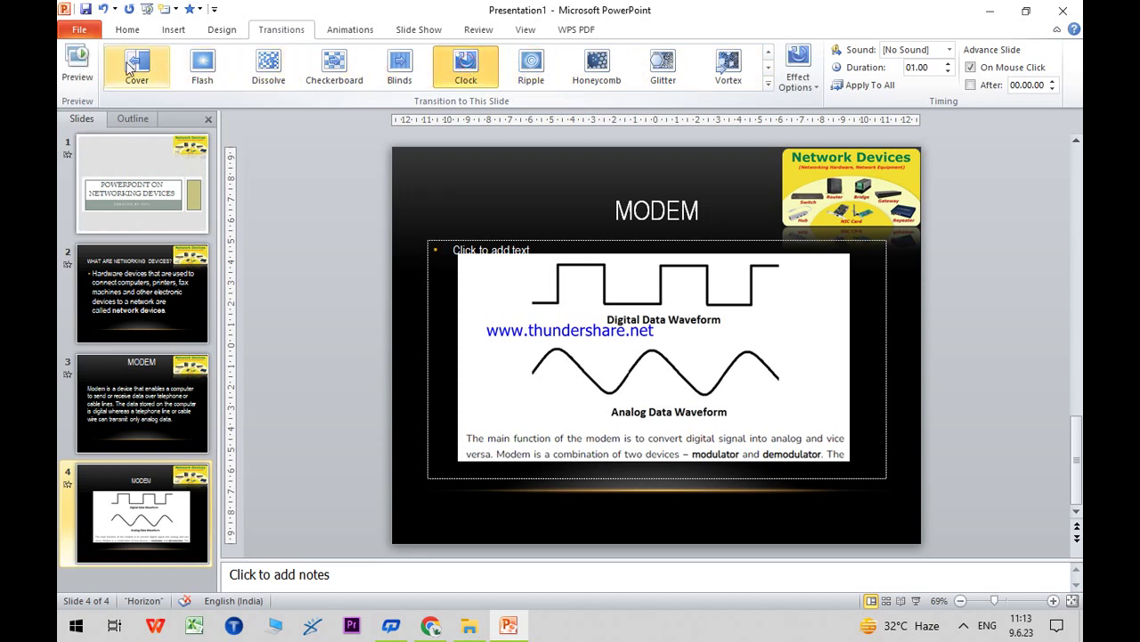
left_click(71, 57)
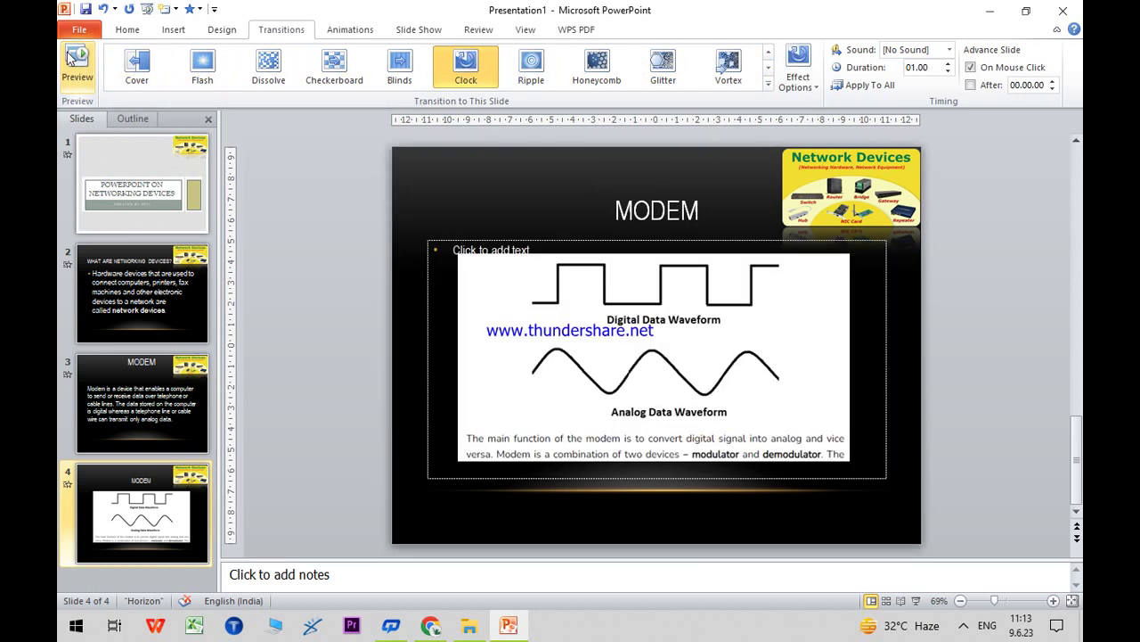
left_click(70, 57)
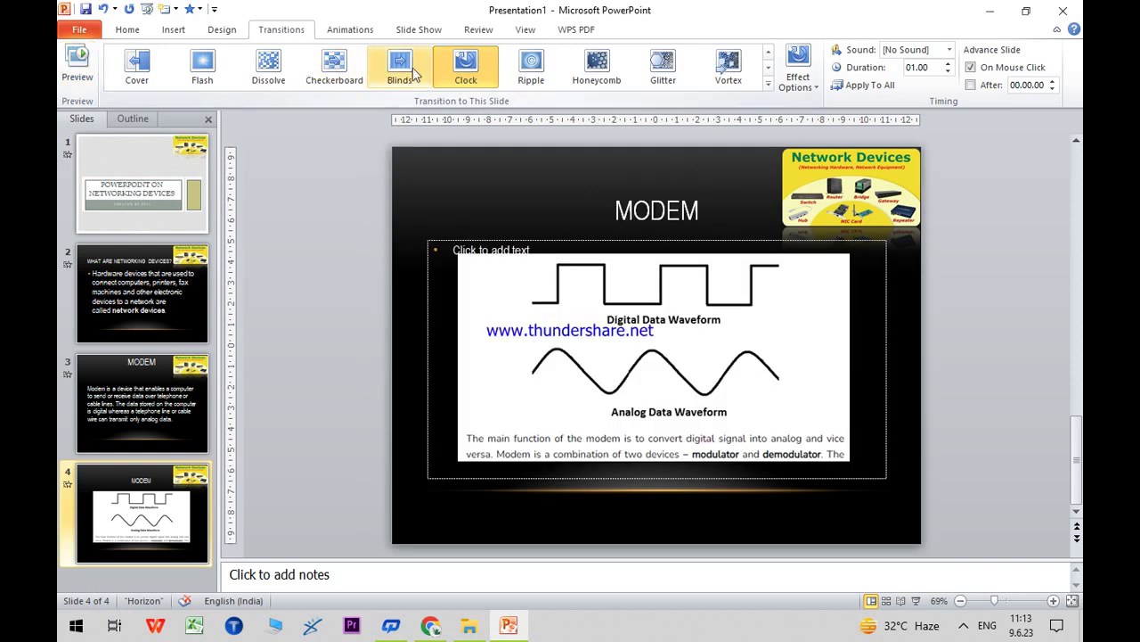
left_click(532, 69)
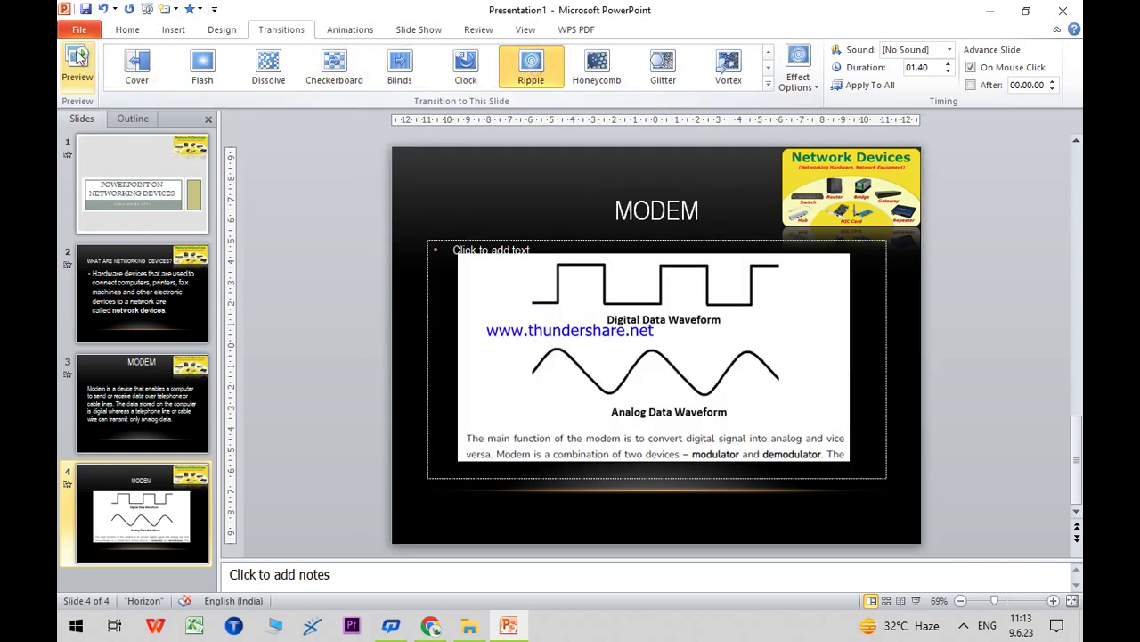
left_click(77, 59)
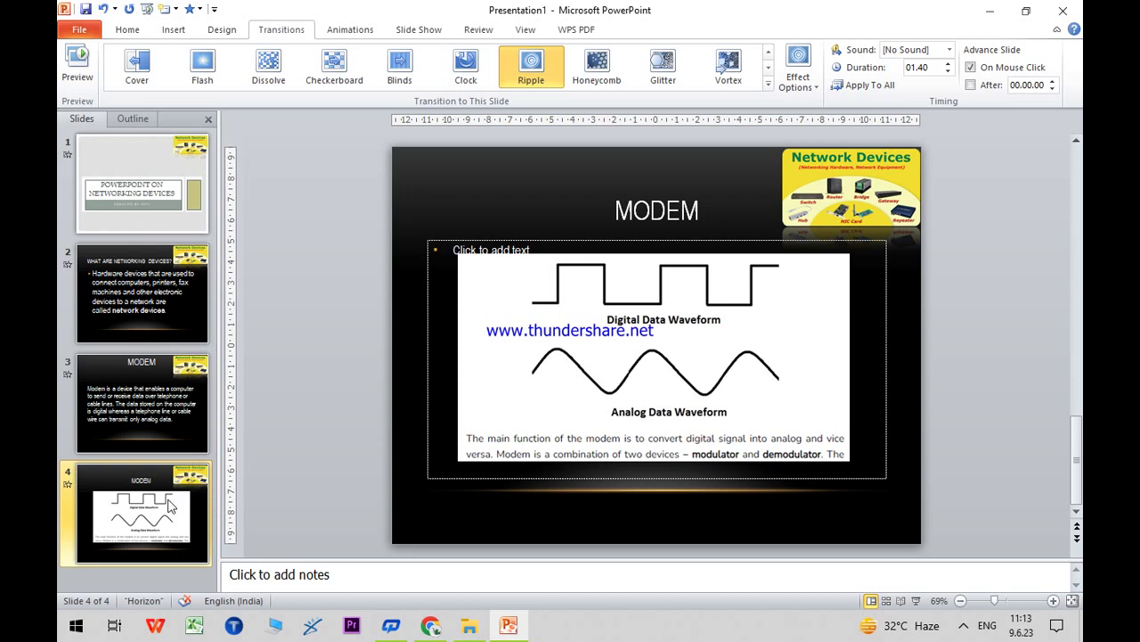
key("Return")
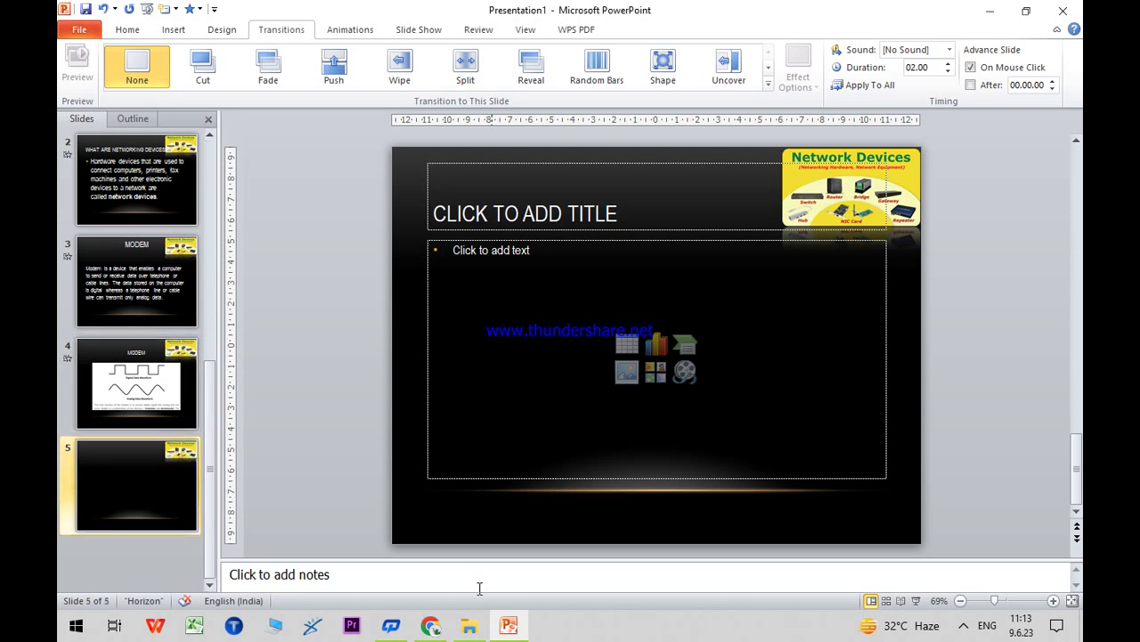
- Copy the 'RJ45 Connector' heading from tutorialspoint into slide 5's title
left_click(431, 625)
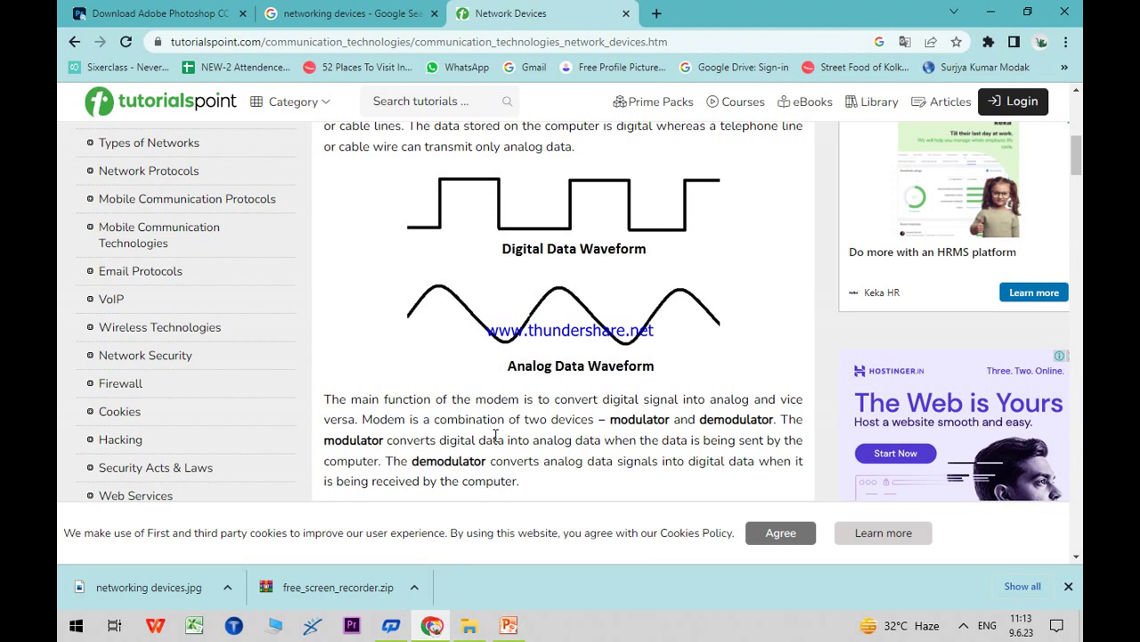
scroll(499, 428, "down", 4)
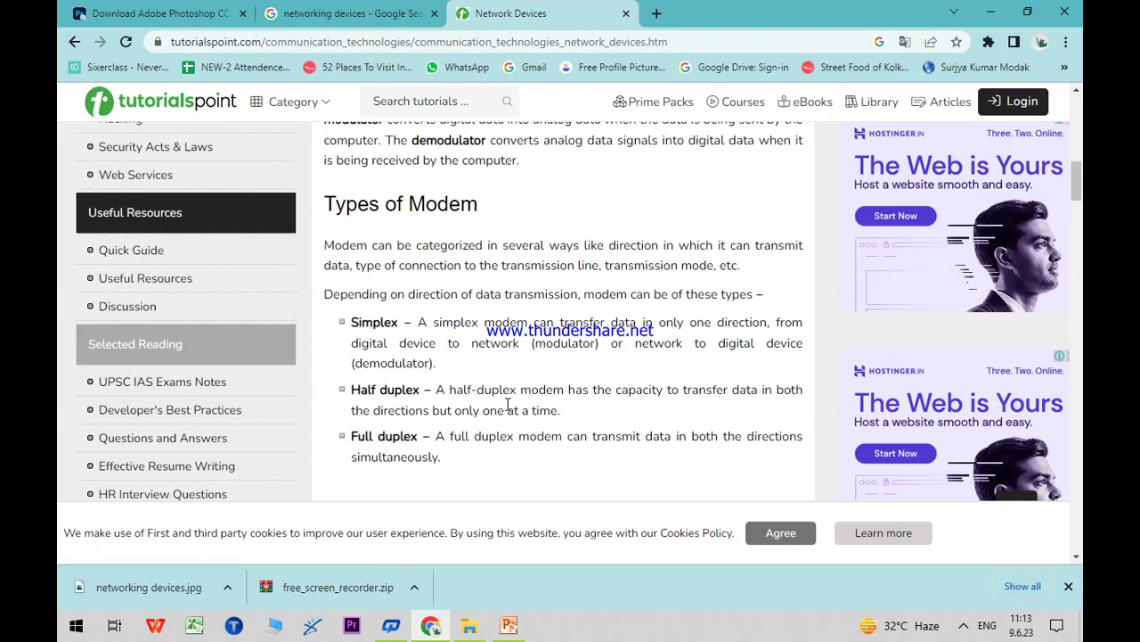
scroll(508, 403, "down", 3)
scroll(506, 410, "down", 1)
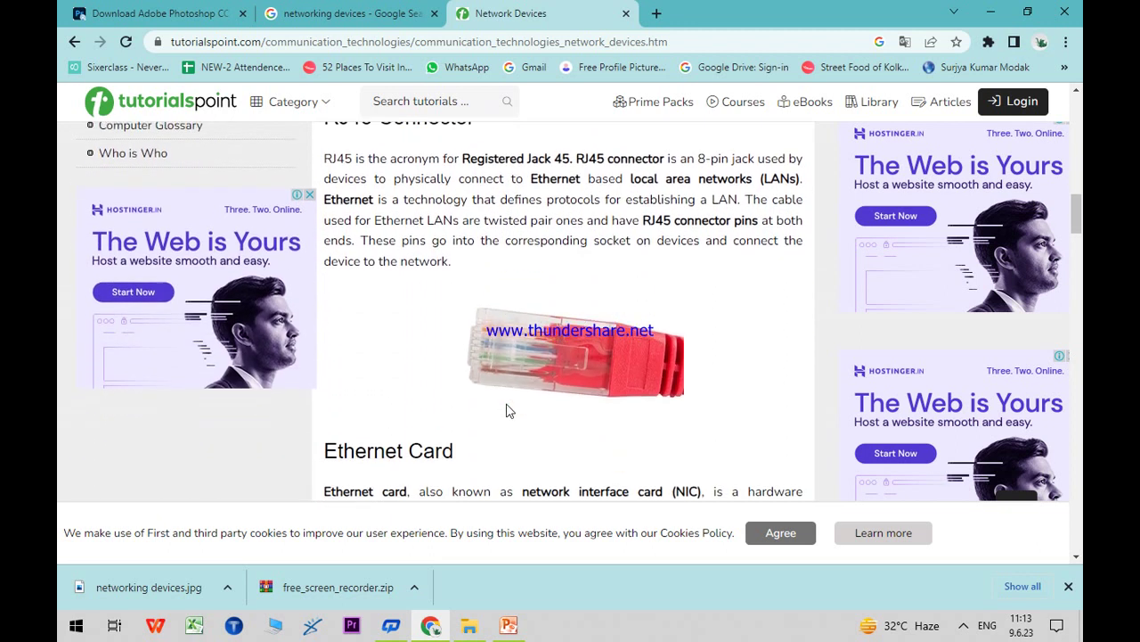
scroll(508, 410, "up", 1)
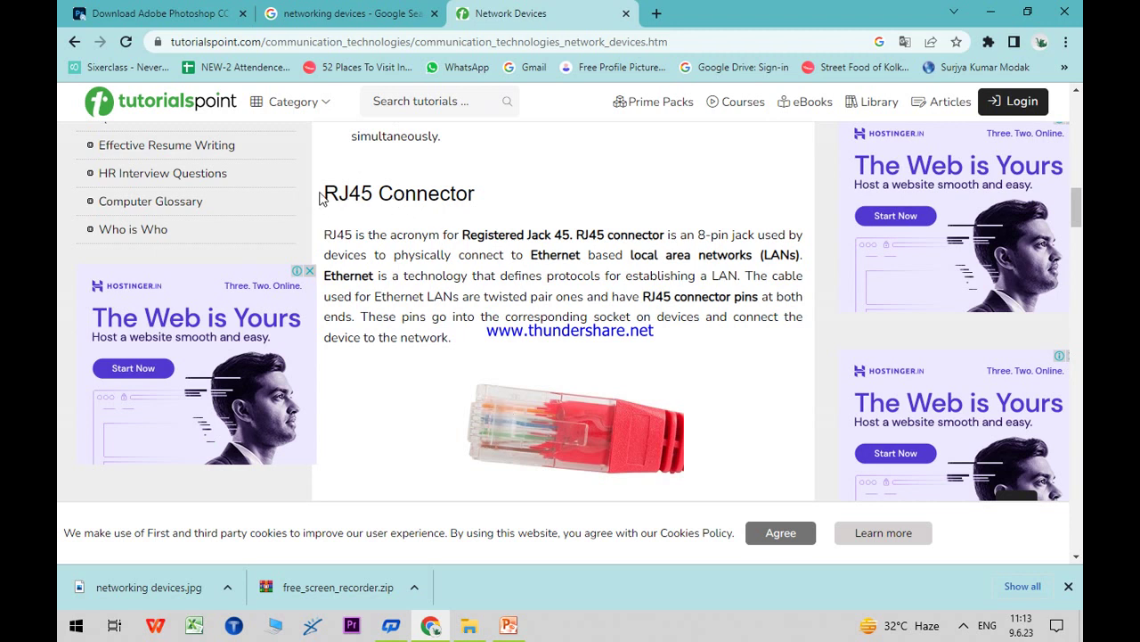
left_click_drag(324, 190, 481, 195)
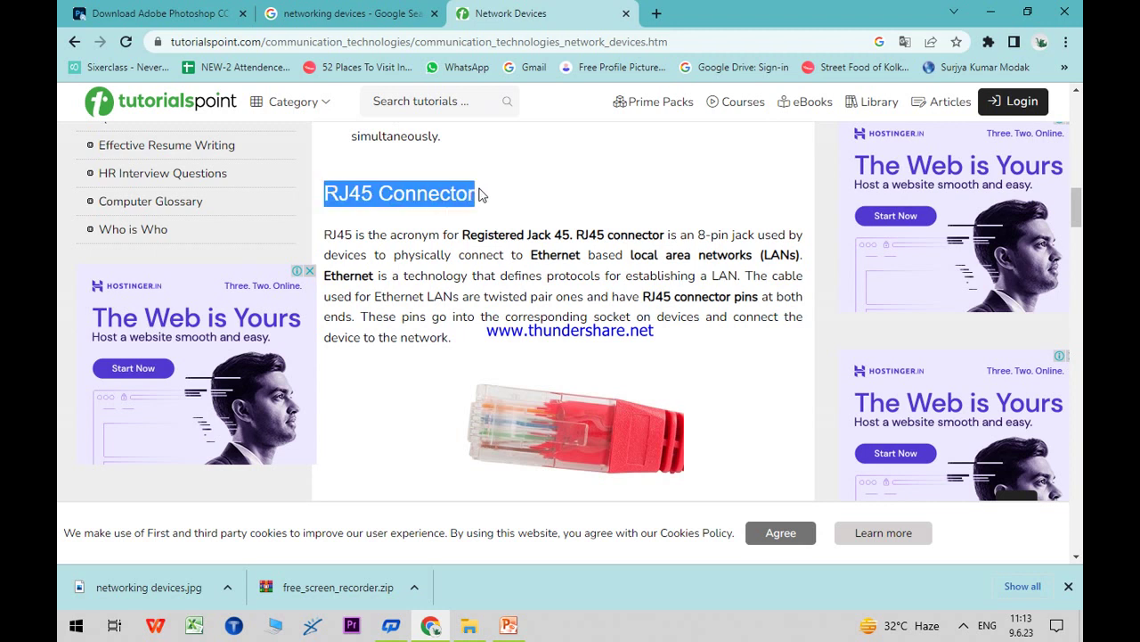
left_click(509, 624)
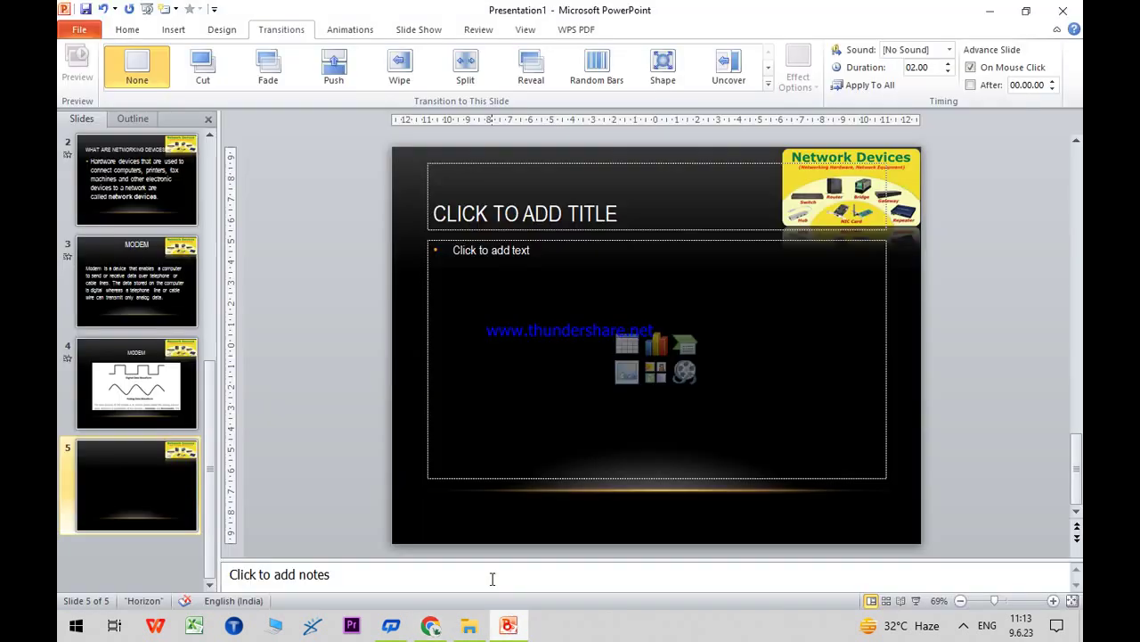
left_click(540, 220)
type("RJ45 CONNECTOR")
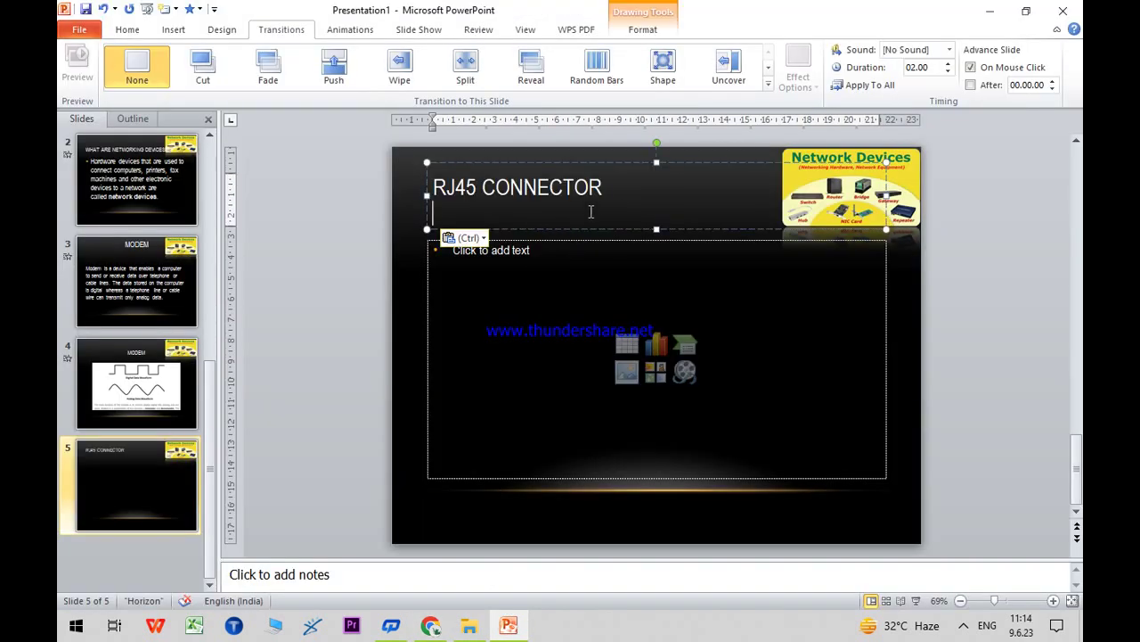
- Copy the opening sentences of the tutorialspoint RJ45 paragraph for slide 5's body
left_click(512, 297)
left_click(515, 624)
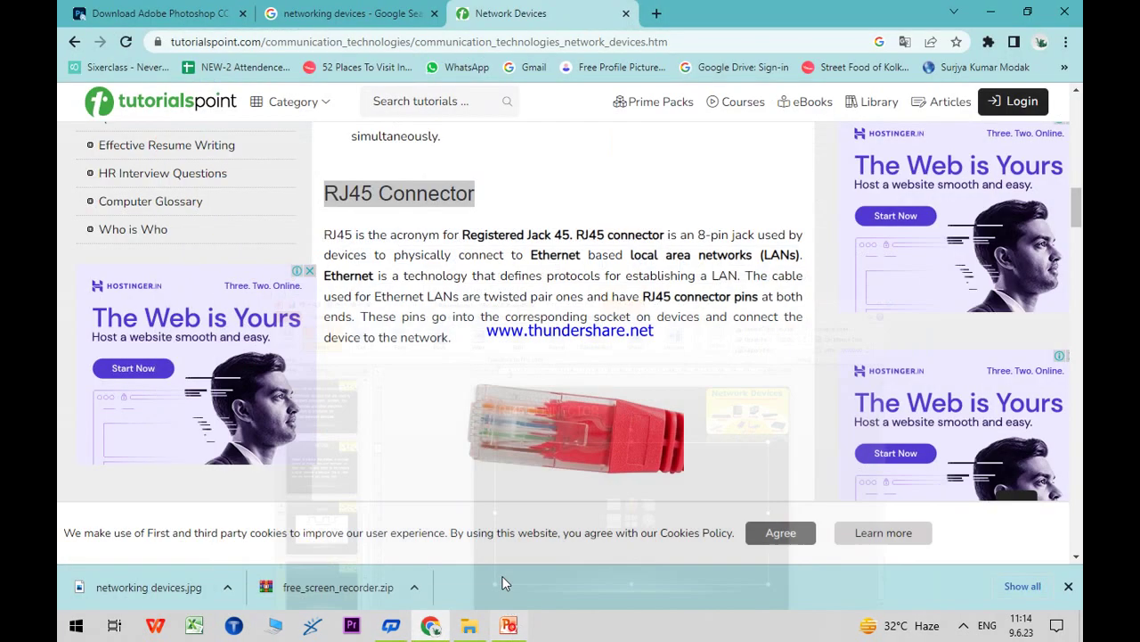
mouse_move(324, 234)
left_mouse_down()
mouse_move(728, 256)
mouse_move(741, 278)
left_mouse_up()
key("ctrl+c")
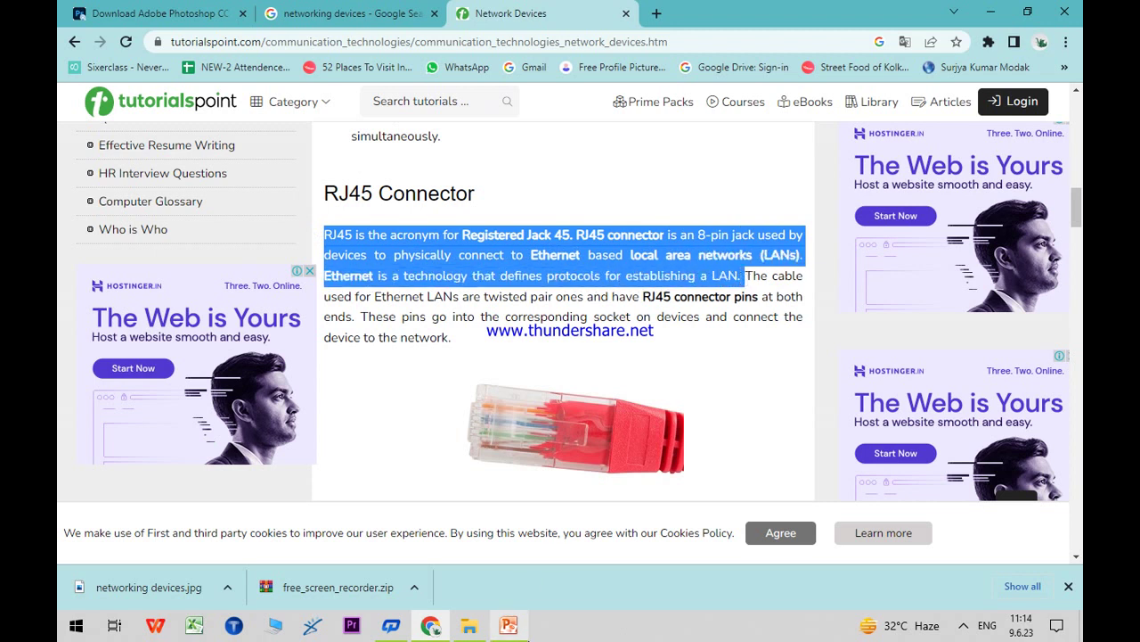
left_click(512, 625)
- Paste the RJ45 paragraph into the body and grow its font from 17 to 32 pt
key("ctrl+v")
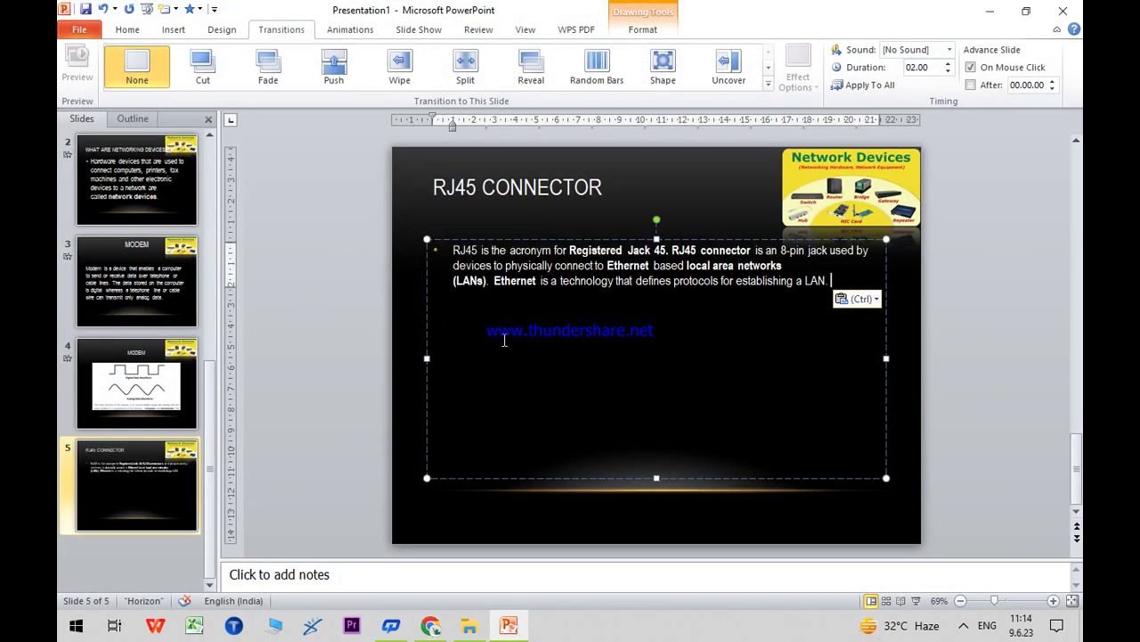
left_click_drag(836, 281, 453, 248)
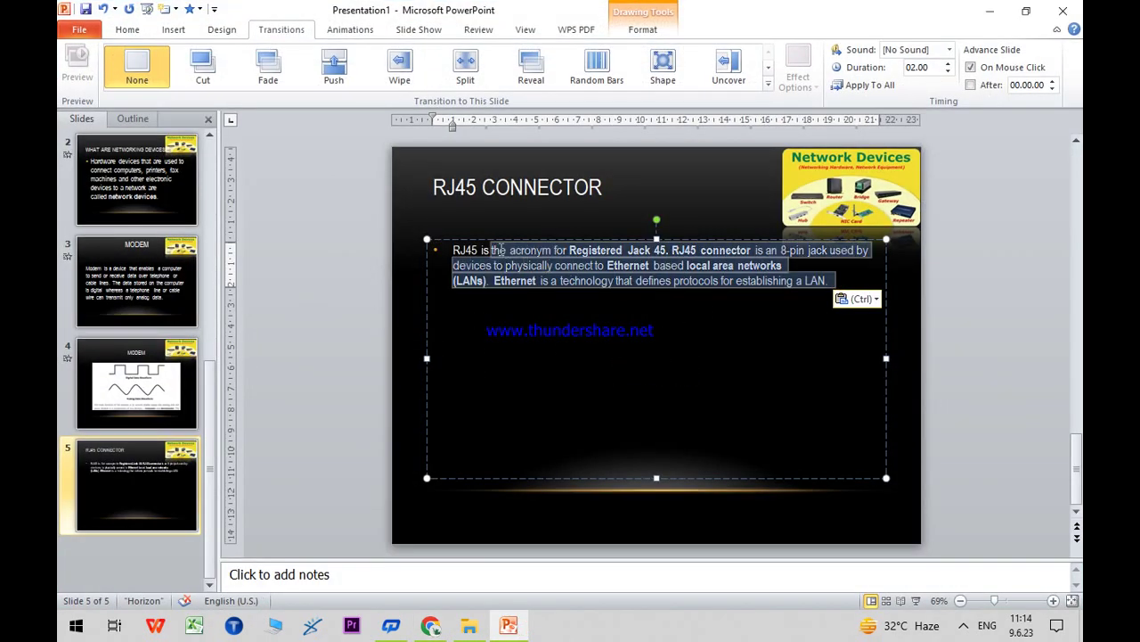
left_click(128, 29)
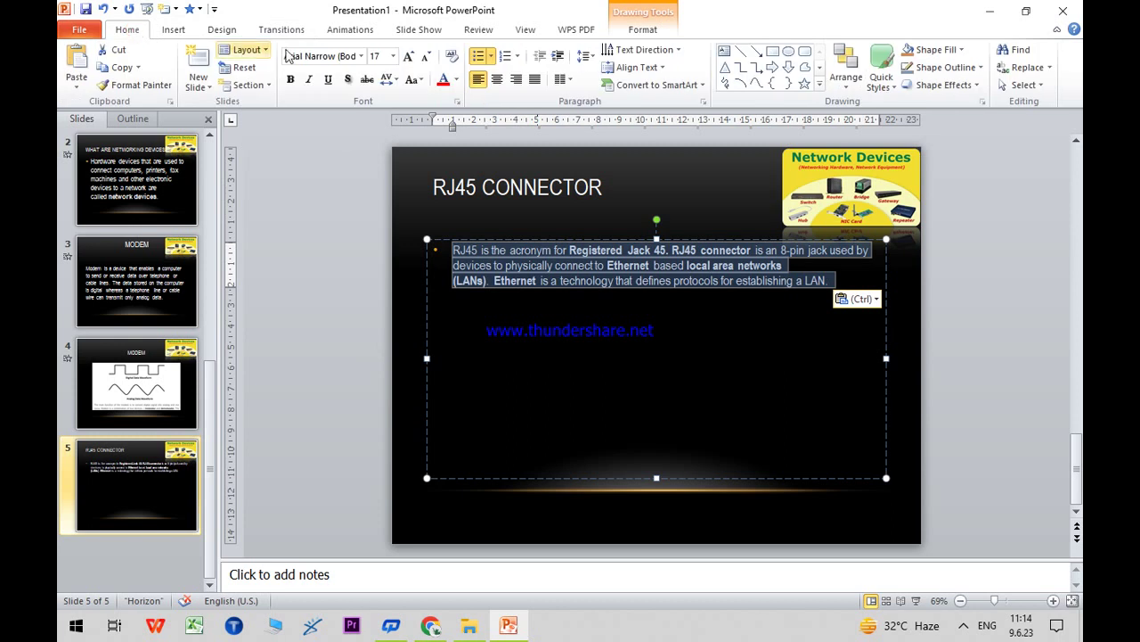
left_click(408, 58)
left_click(407, 58)
left_click(407, 58)
left_click(408, 58)
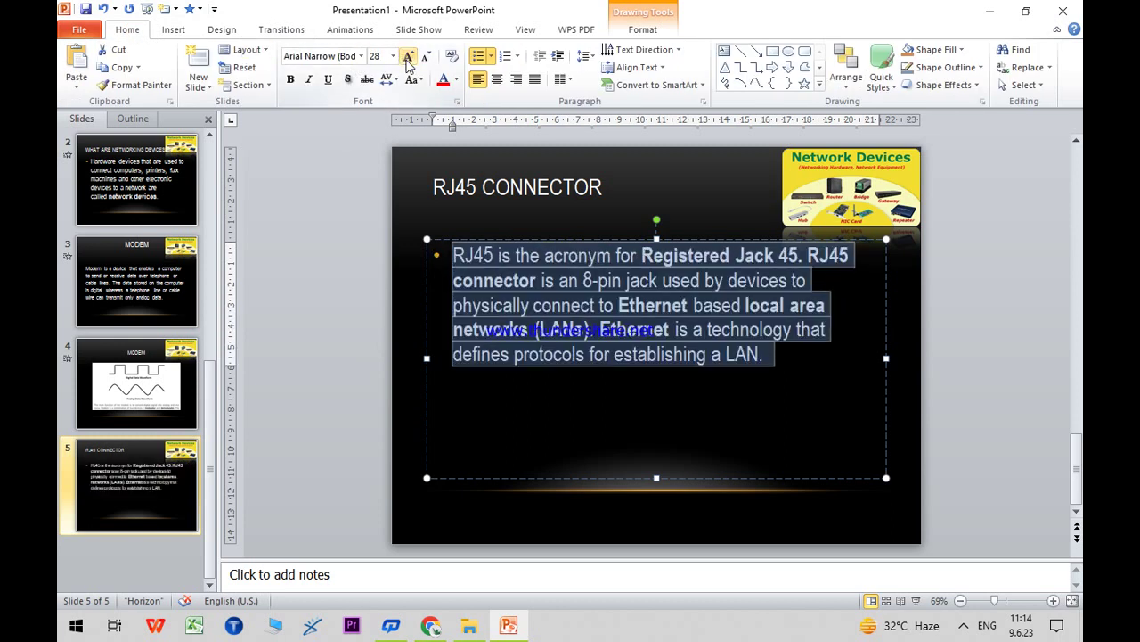
left_click(407, 58)
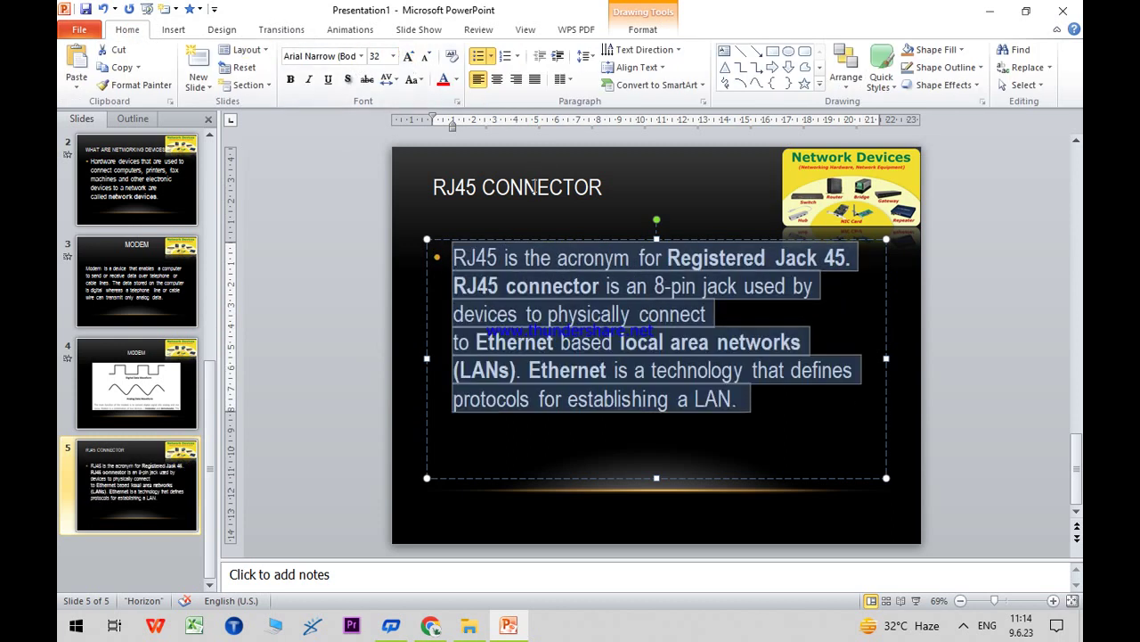
left_click(532, 189)
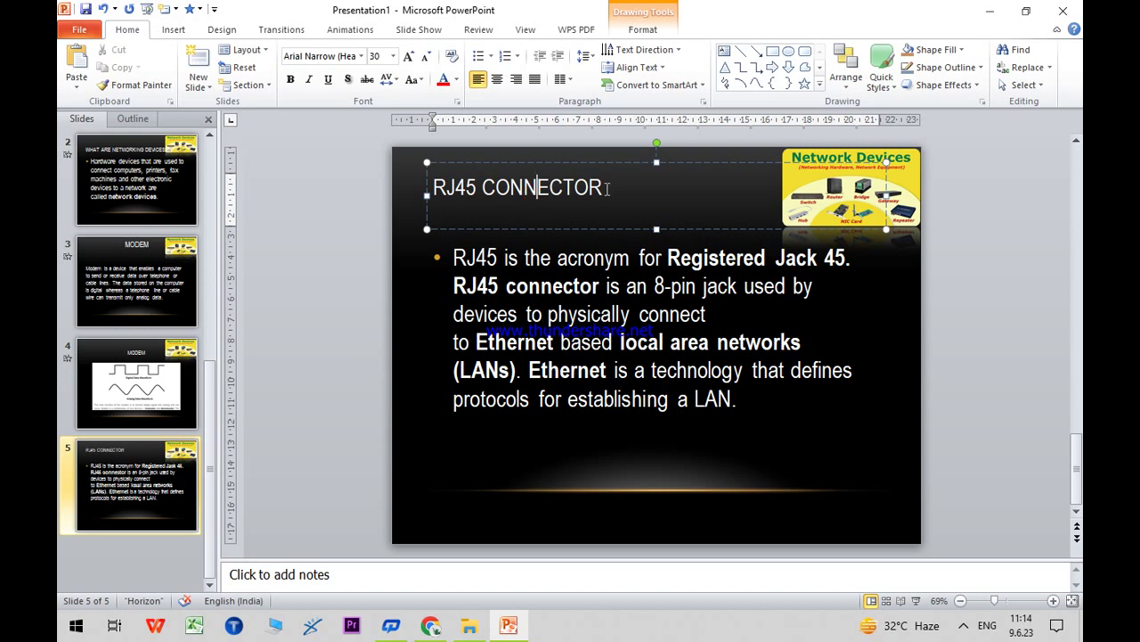
left_click_drag(736, 405, 454, 256)
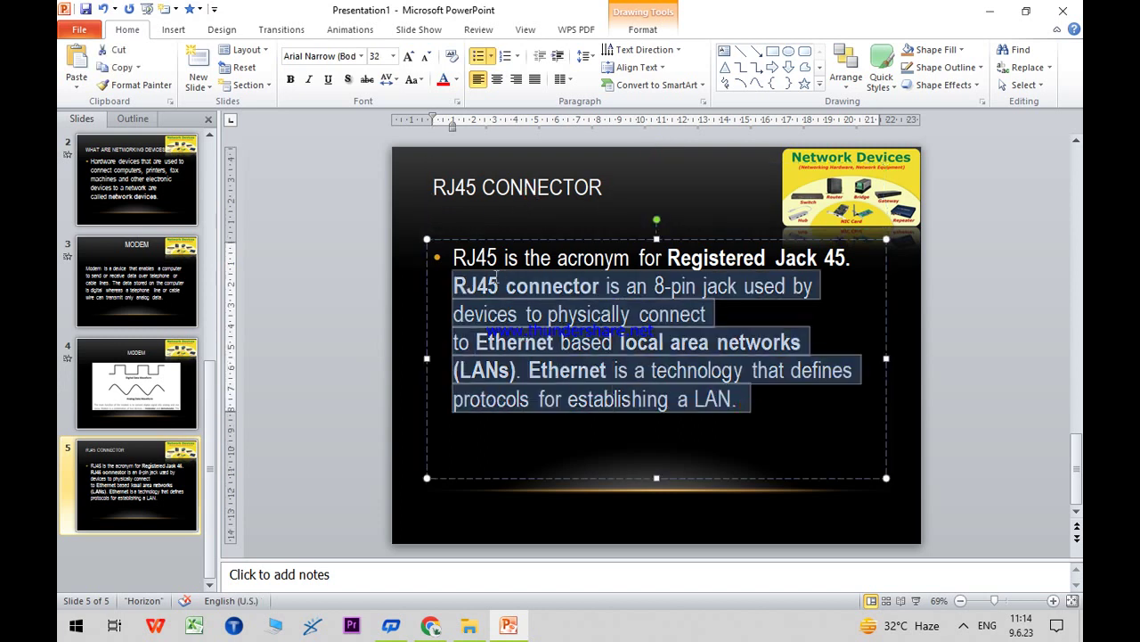
- Give the RJ45 paragraph an on-click Spin animation lasting 02.00 and preview it
left_click(179, 31)
left_click(271, 34)
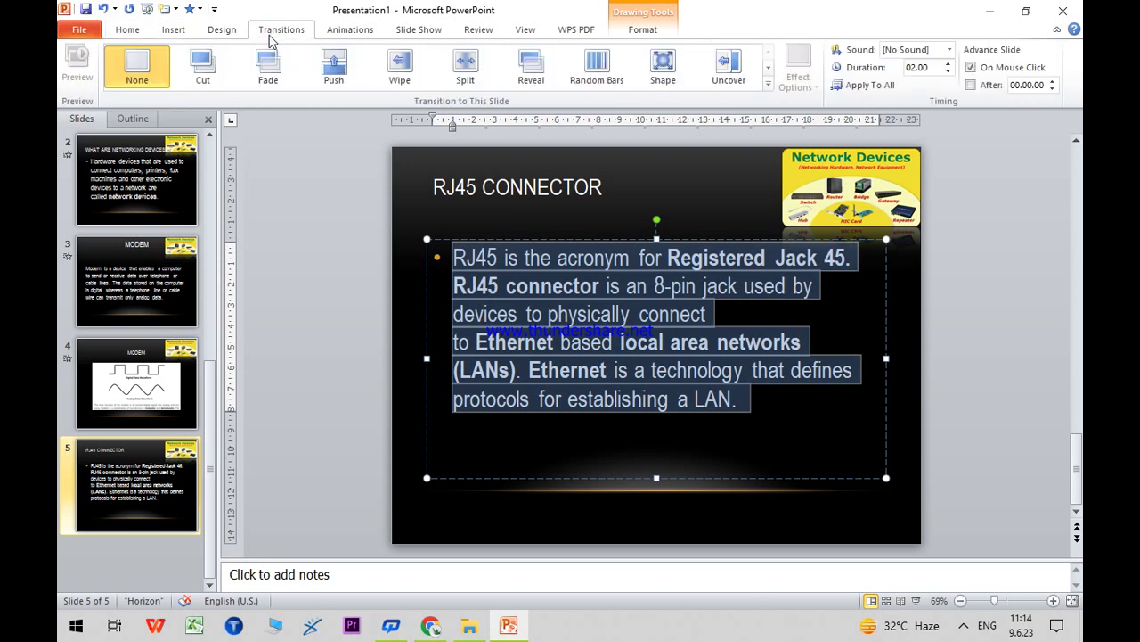
left_click(351, 34)
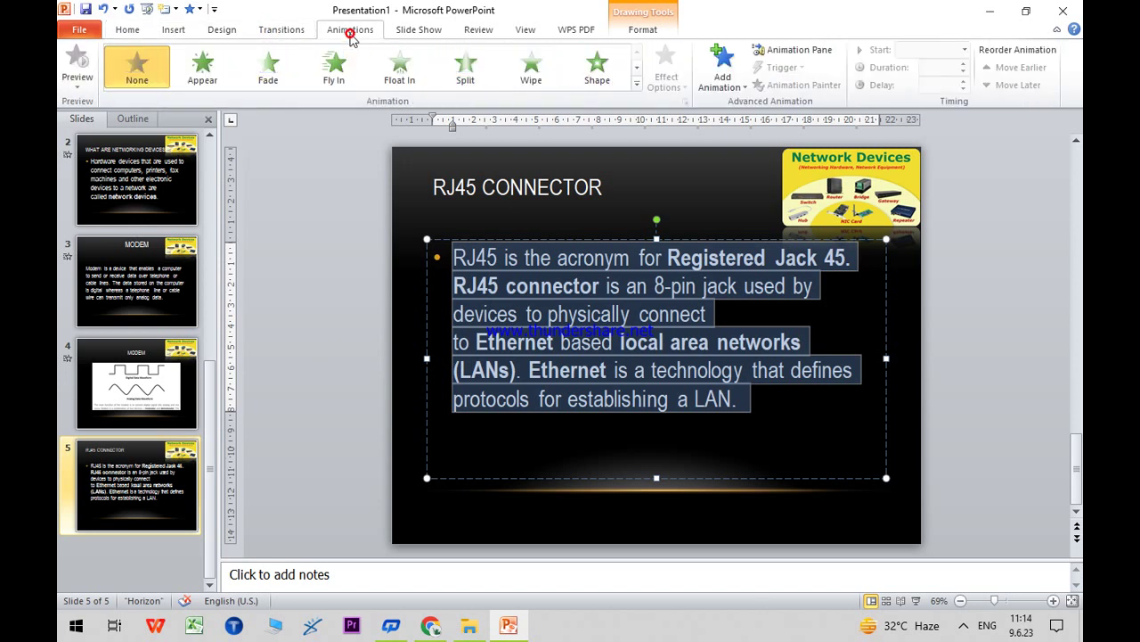
left_click(636, 70)
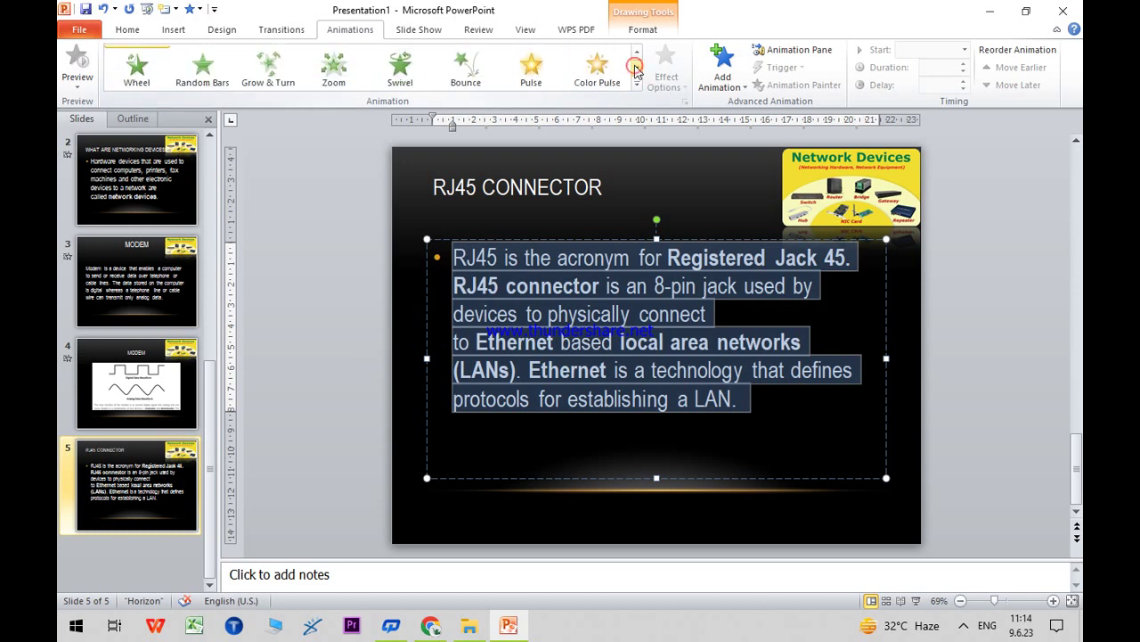
left_click(637, 70)
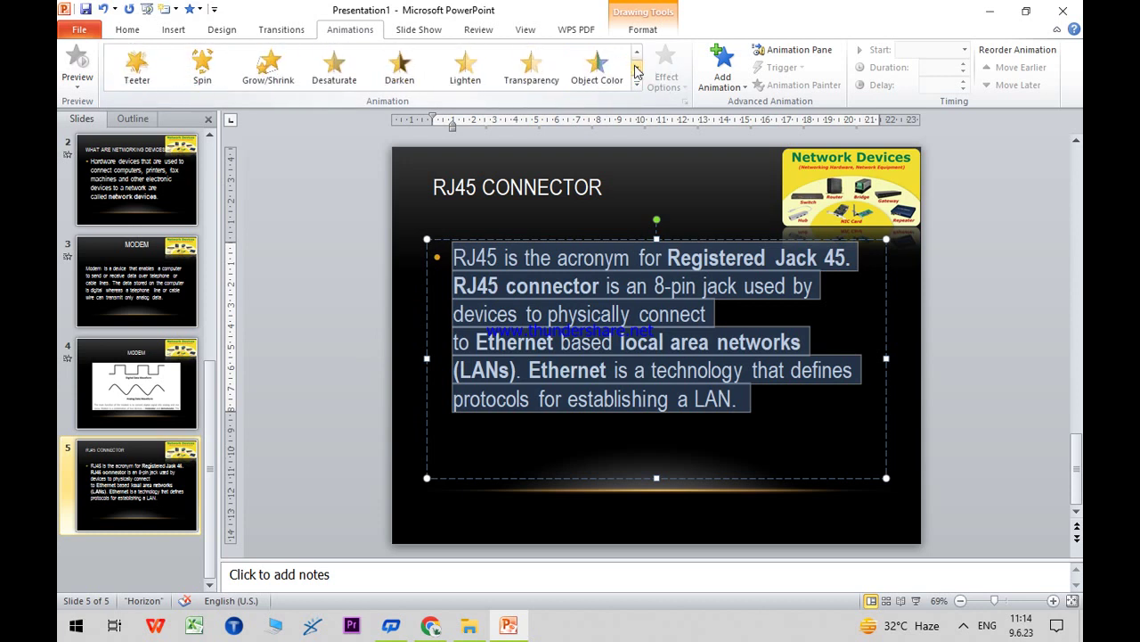
left_click(199, 70)
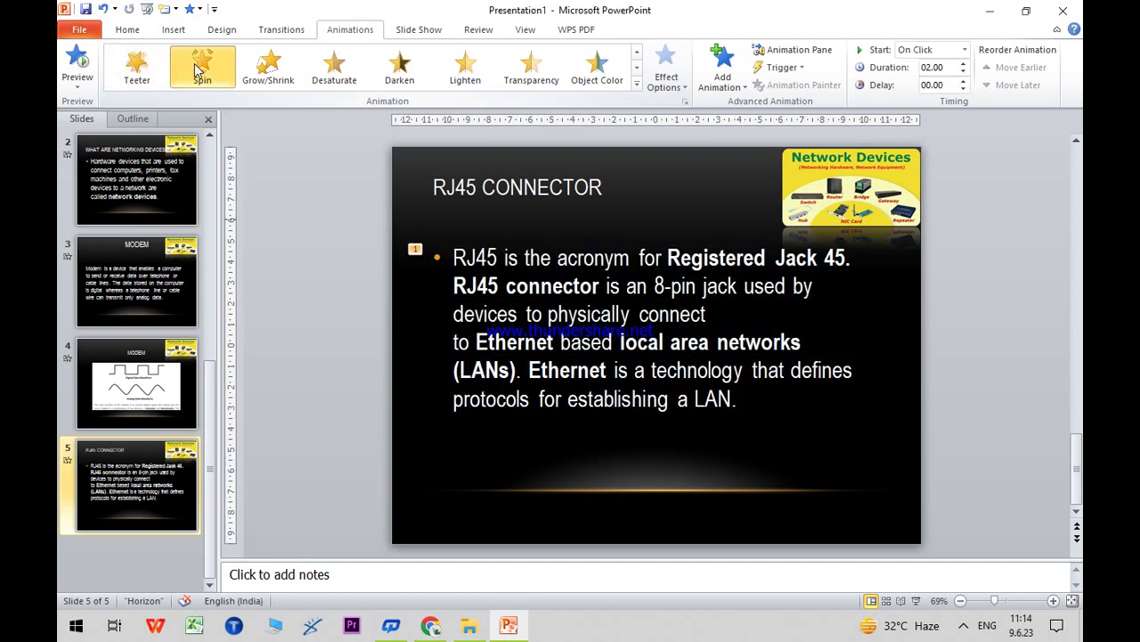
left_click(74, 58)
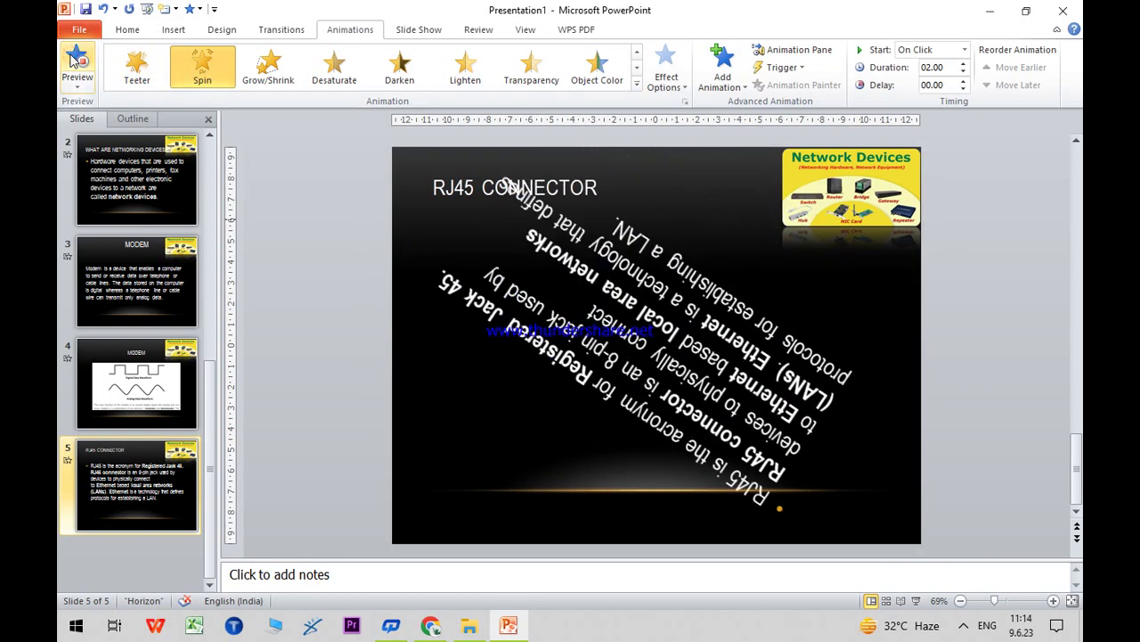
- Give the RJ45 CONNECTOR title an Object Color emphasis animation and preview it
left_click(456, 180)
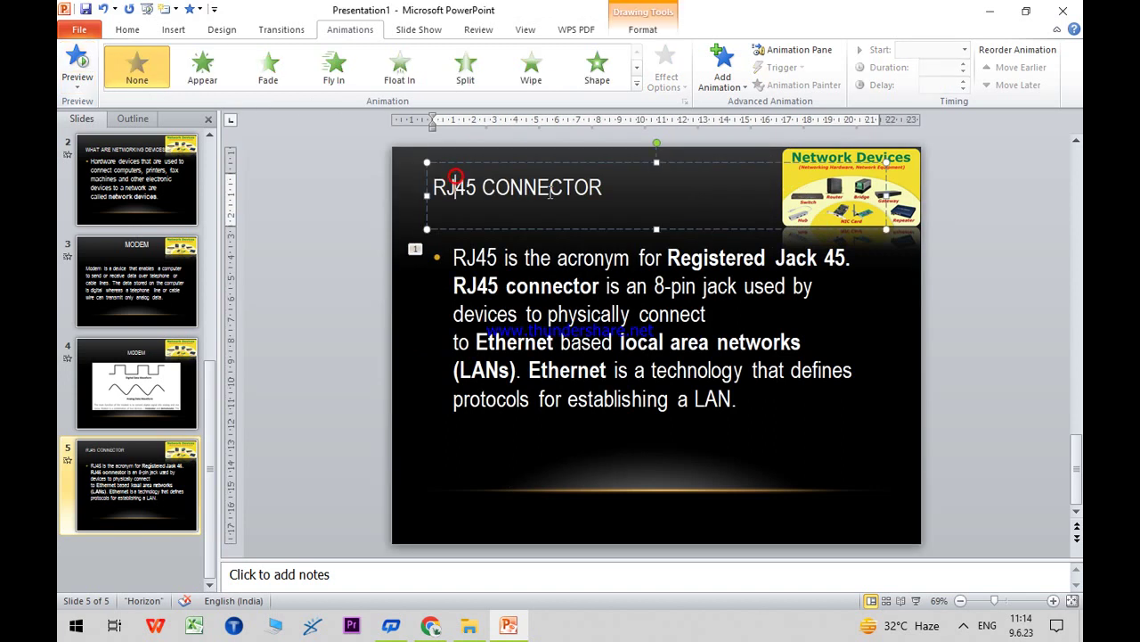
left_click_drag(621, 191, 433, 190)
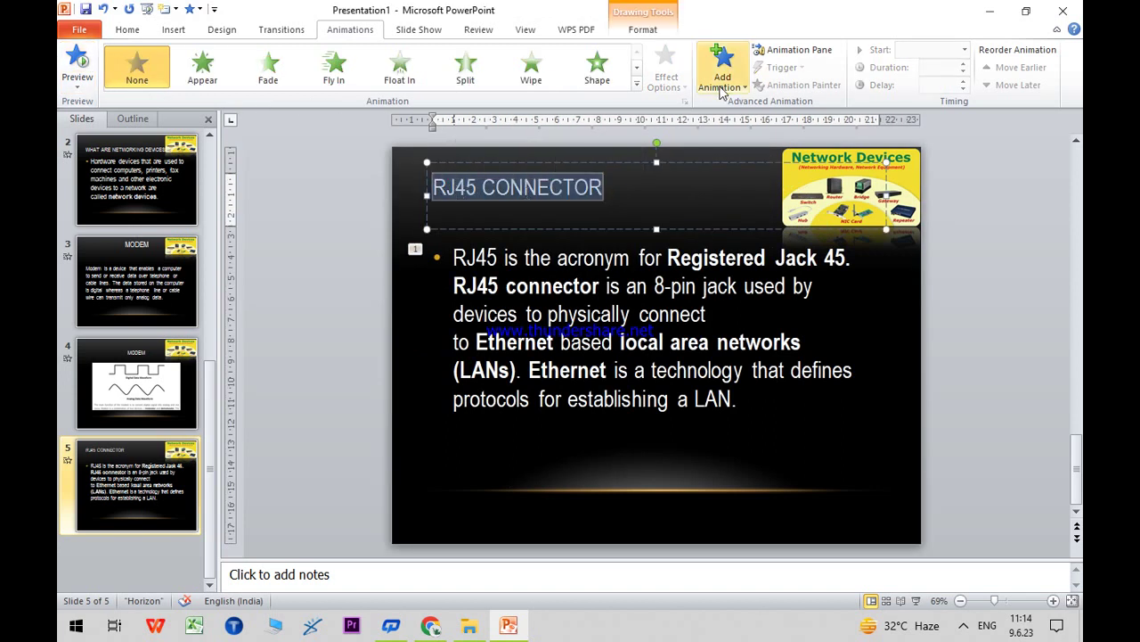
left_click(636, 67)
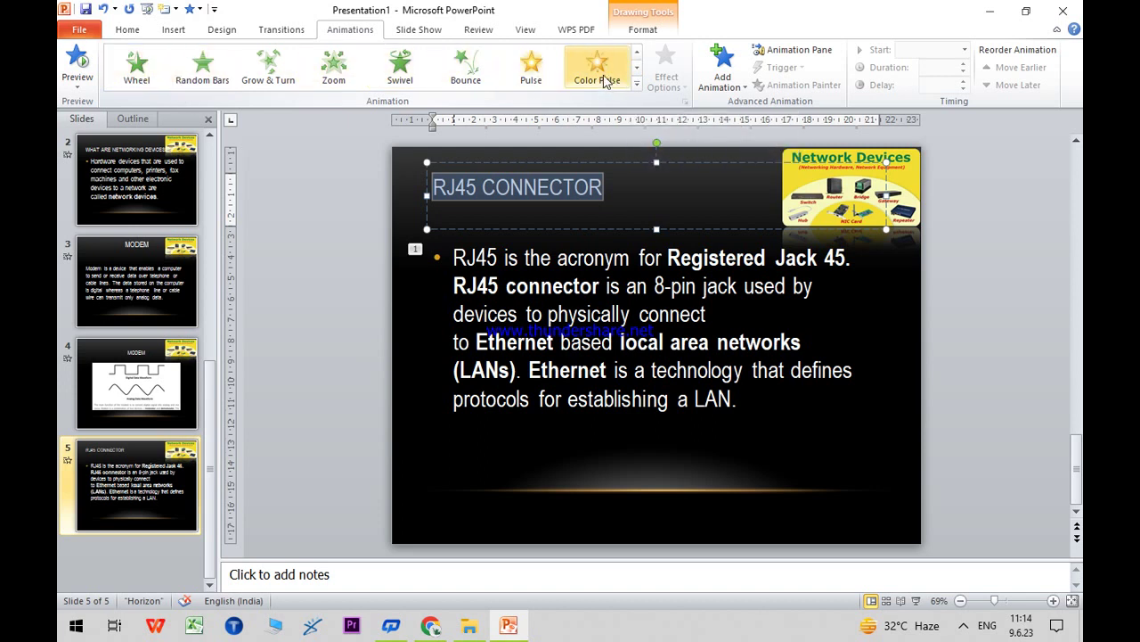
left_click(637, 67)
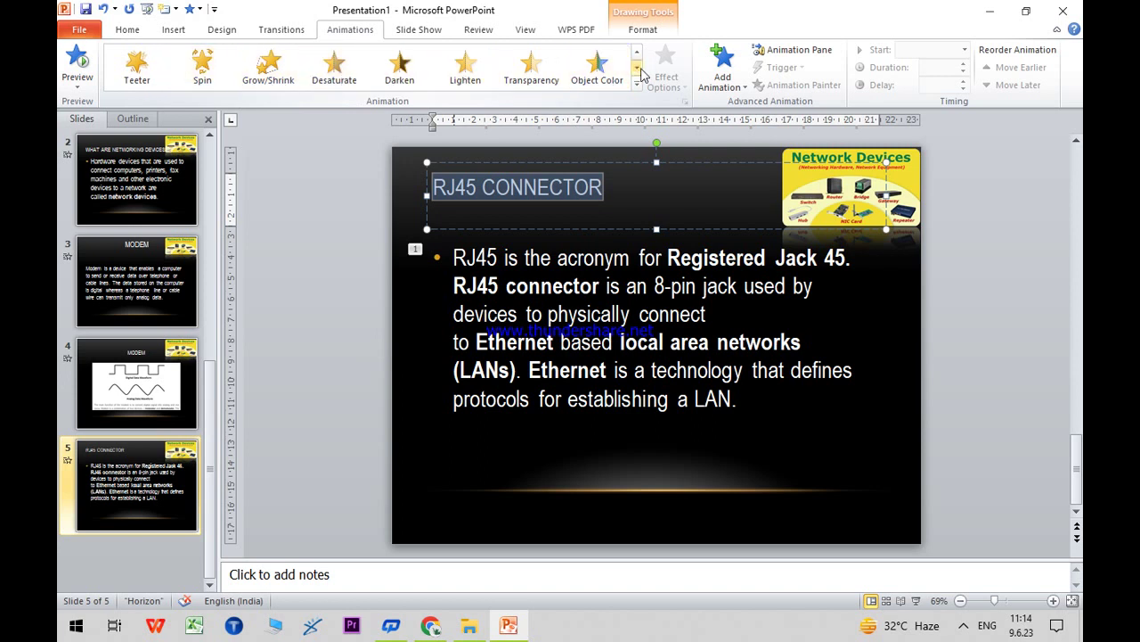
left_click(609, 68)
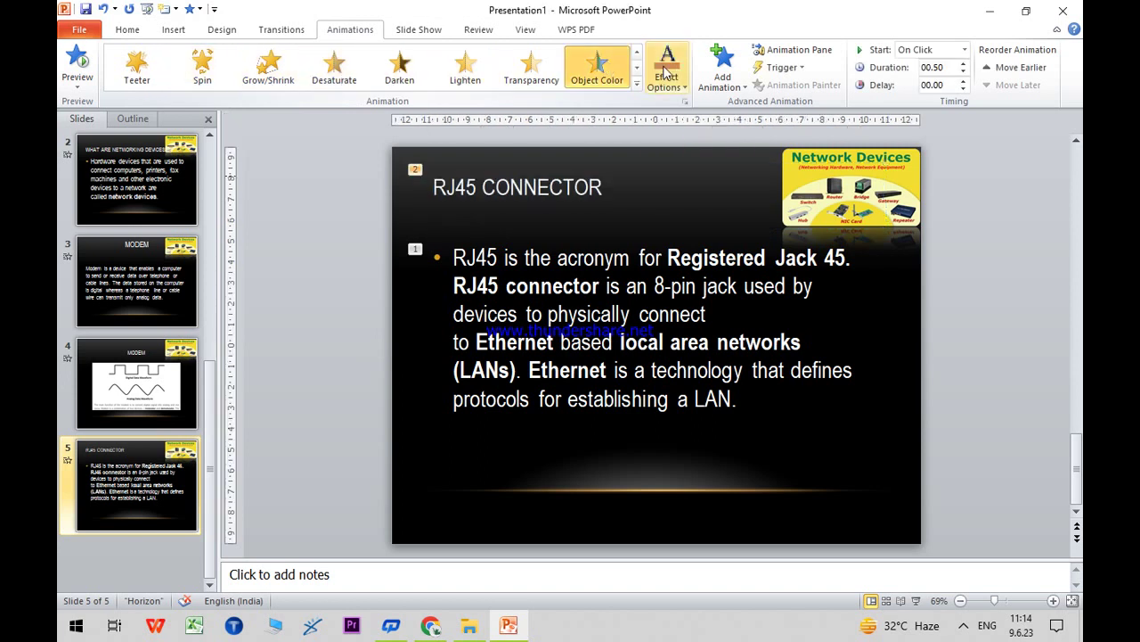
left_click(65, 52)
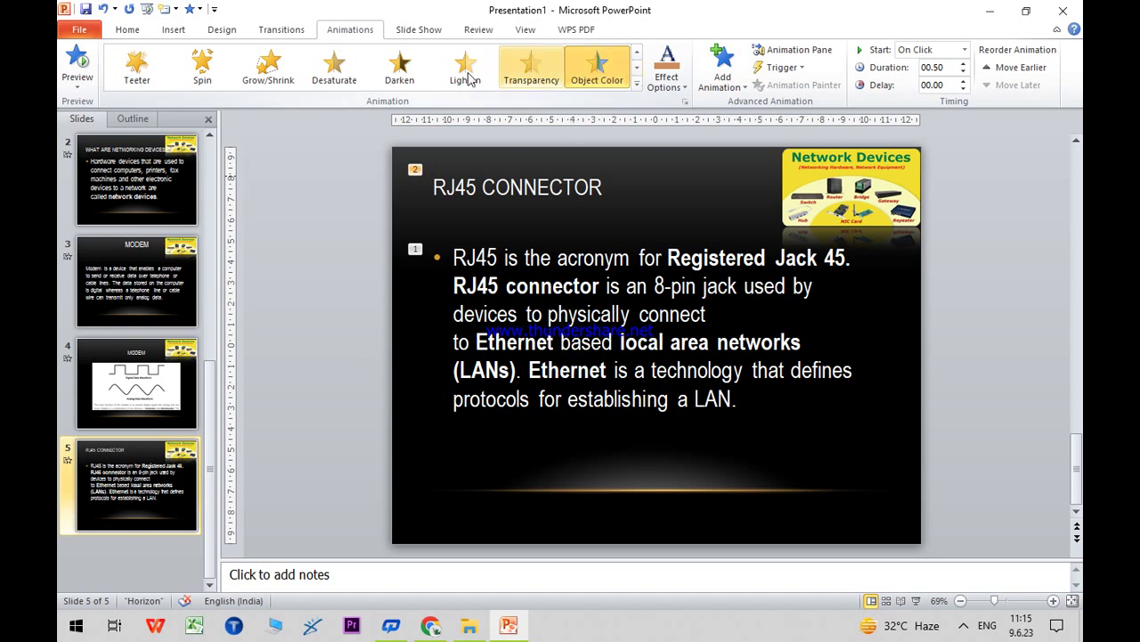
- Switch the title's animation to Brush Color, preview it, and minimize PowerPoint
left_click(513, 187)
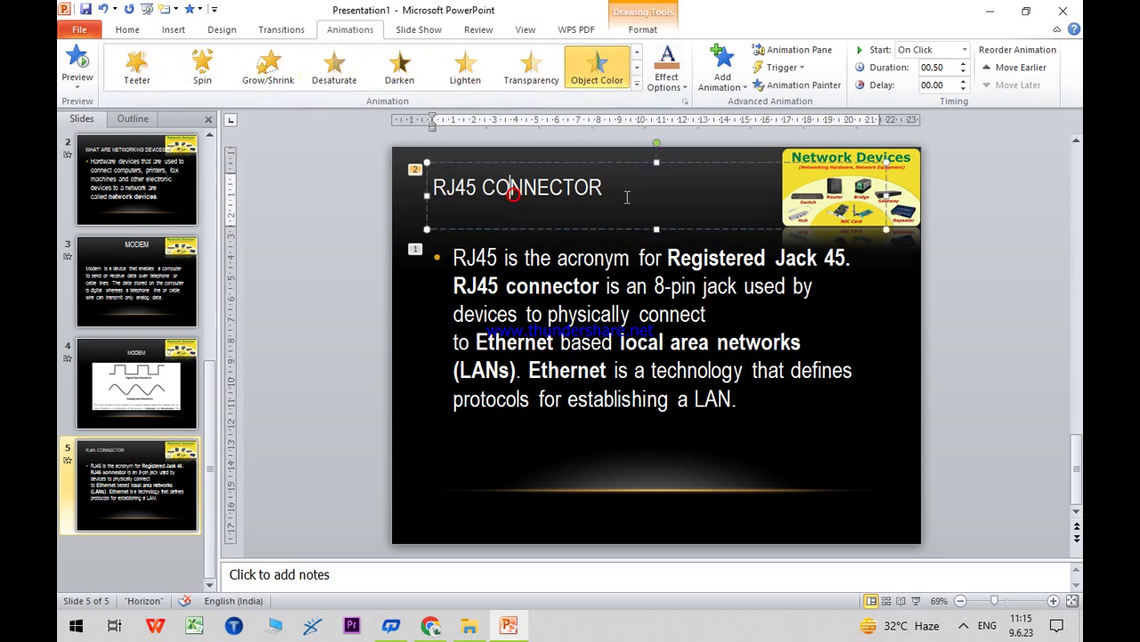
triple_click(641, 190)
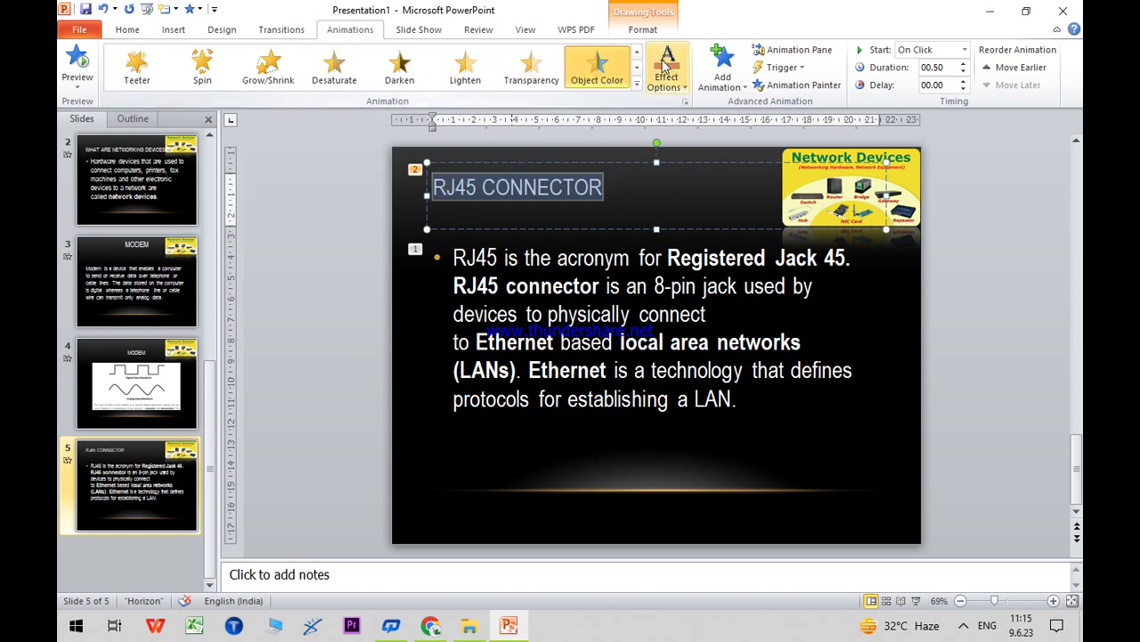
left_click(636, 68)
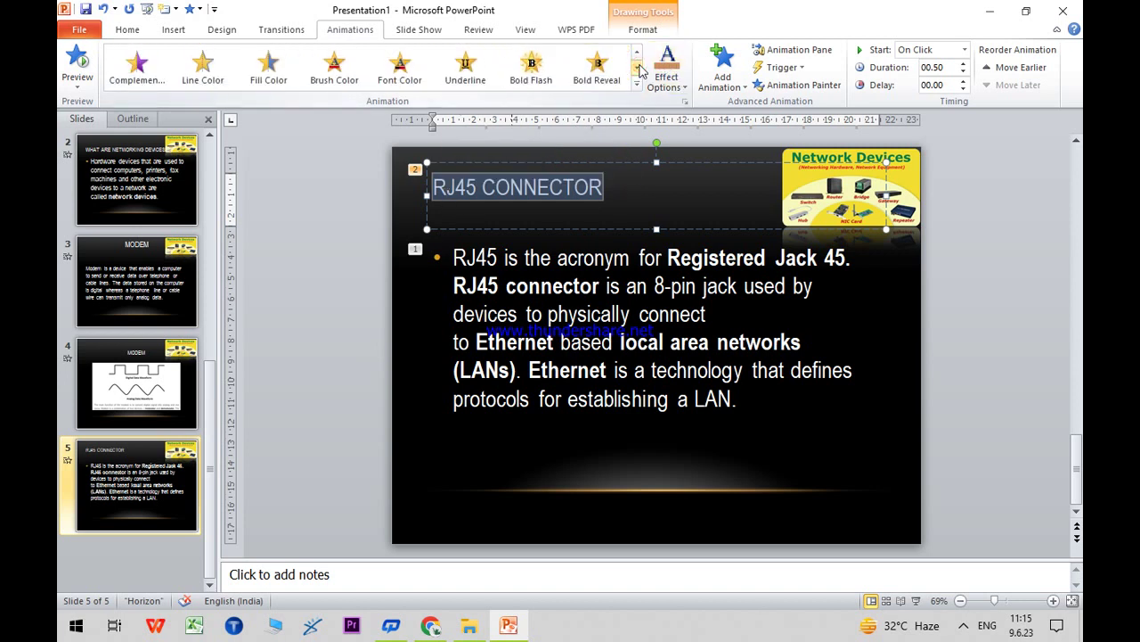
left_click(338, 78)
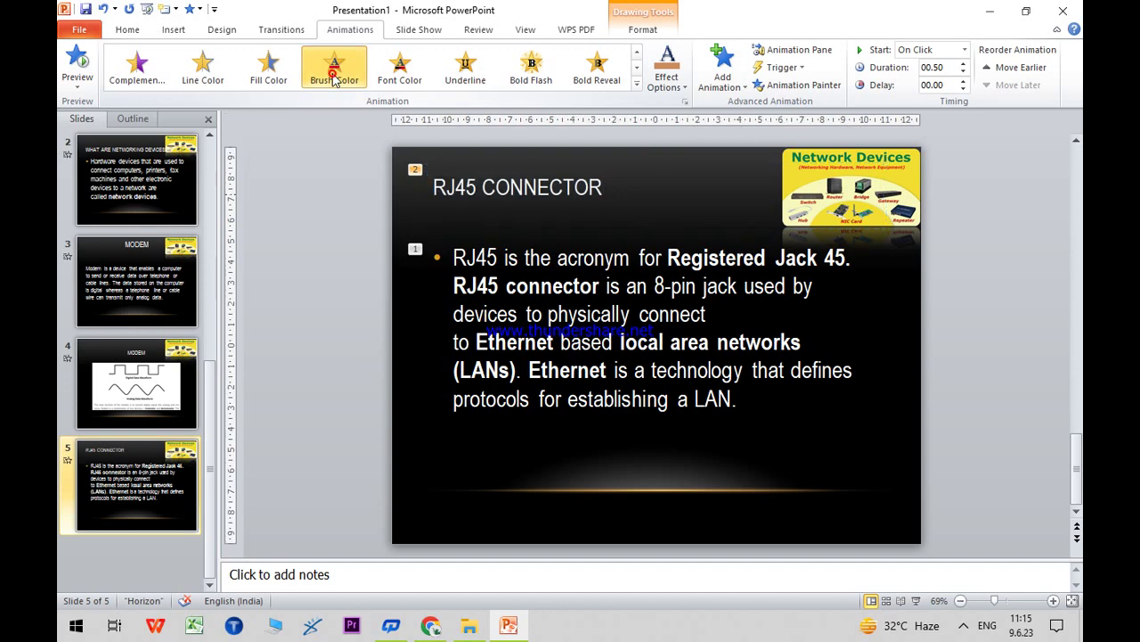
left_click(76, 58)
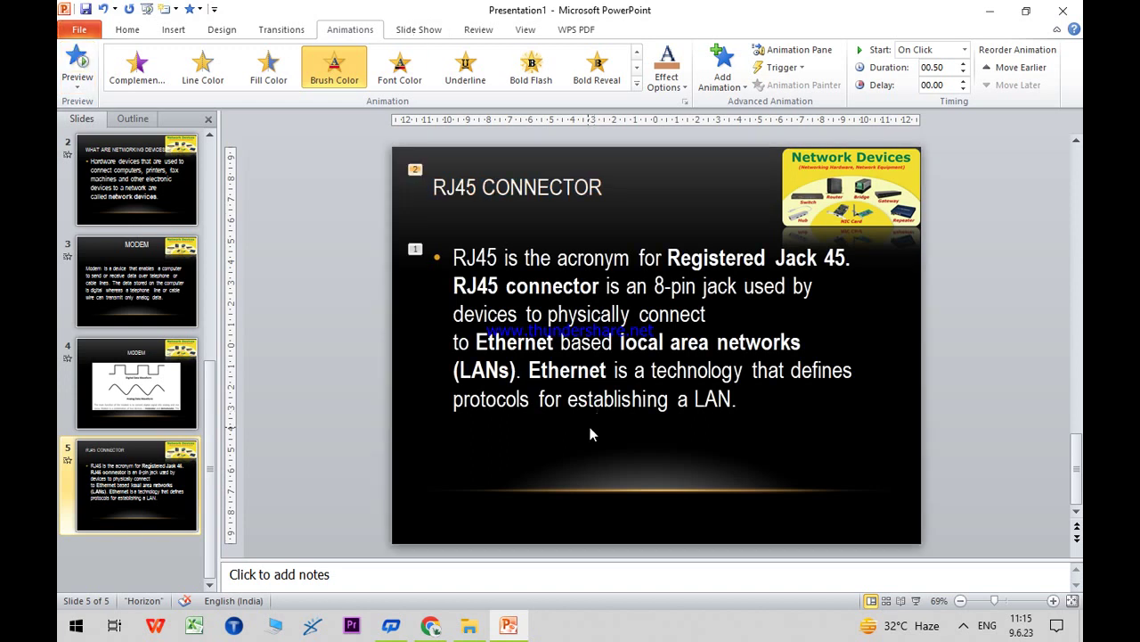
left_click(518, 625)
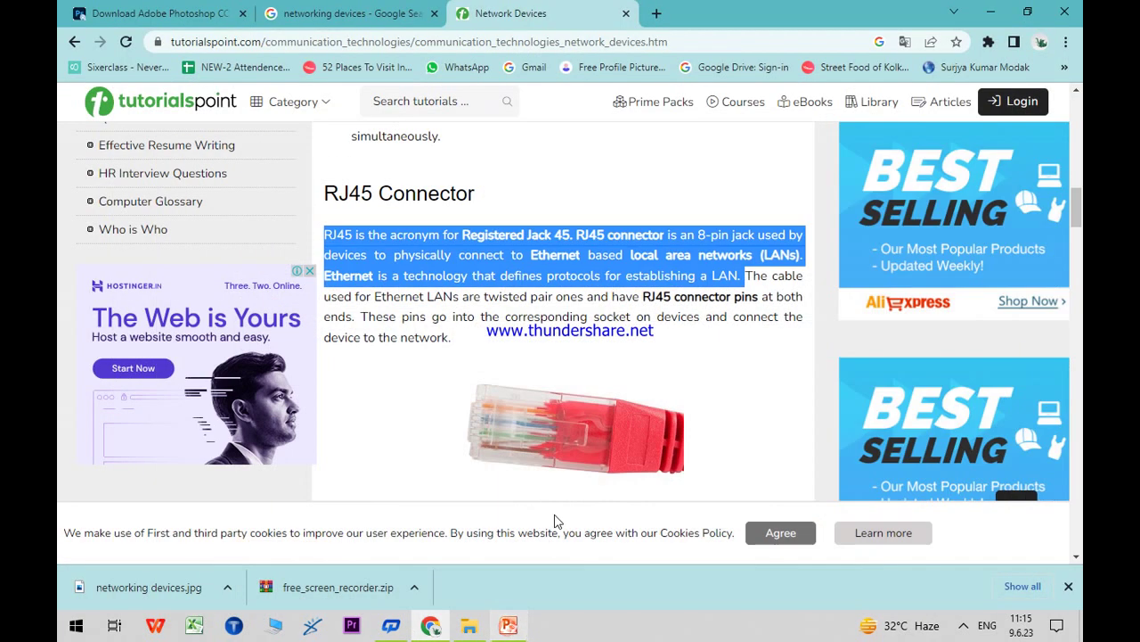
- Scroll to the red RJ45 connector image and paste a screenshot of the page onto slide 5
scroll(598, 434, "down", 2)
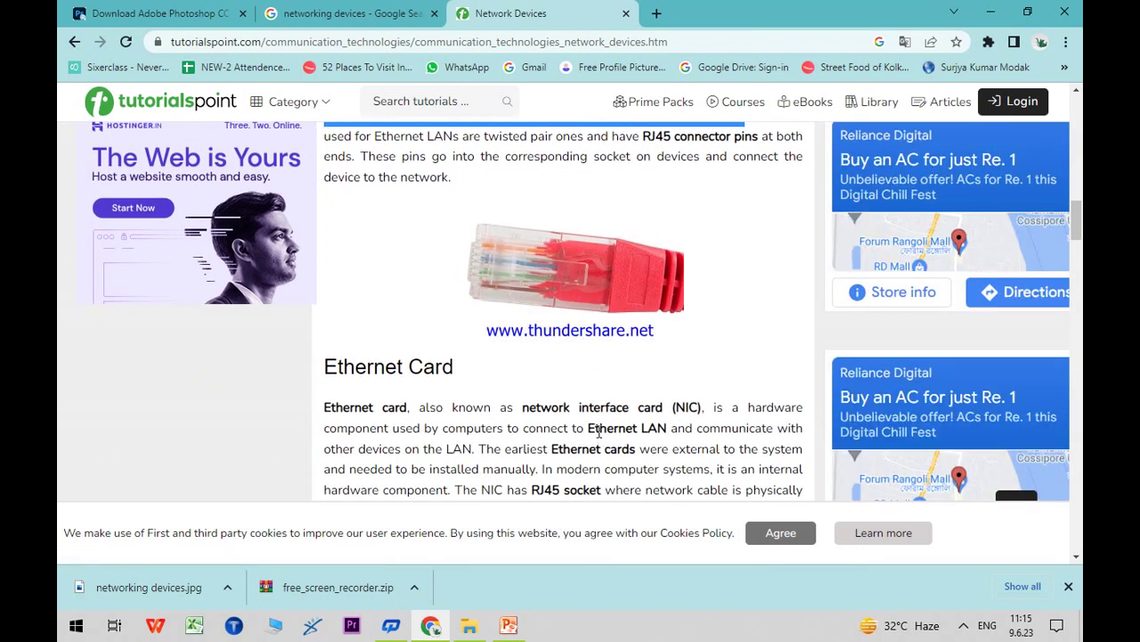
left_click(507, 628)
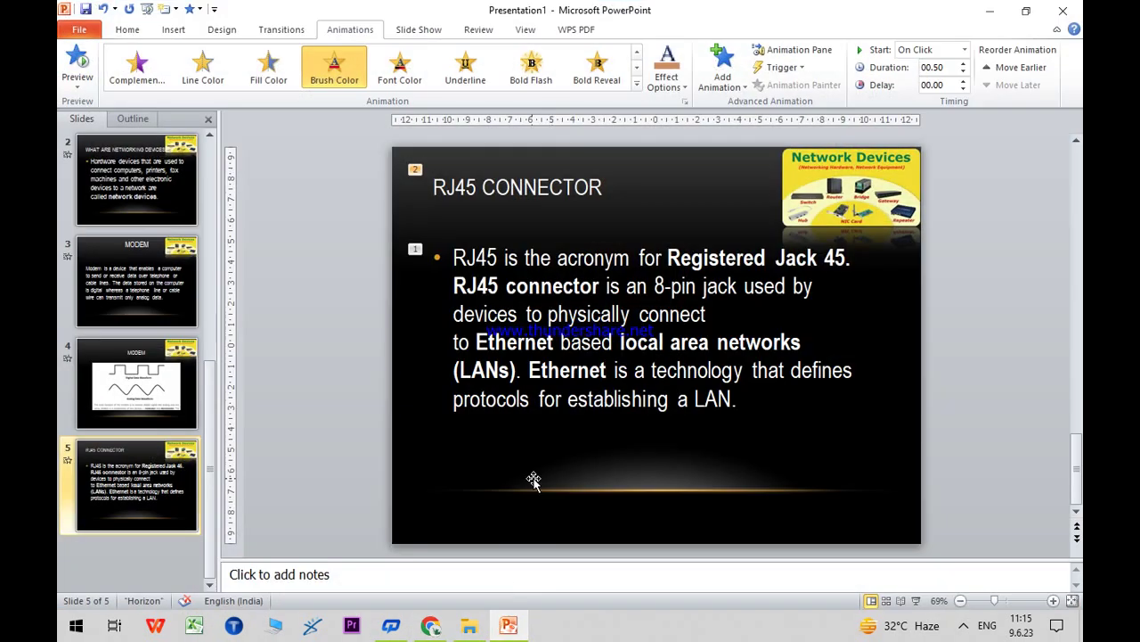
key("ctrl+v")
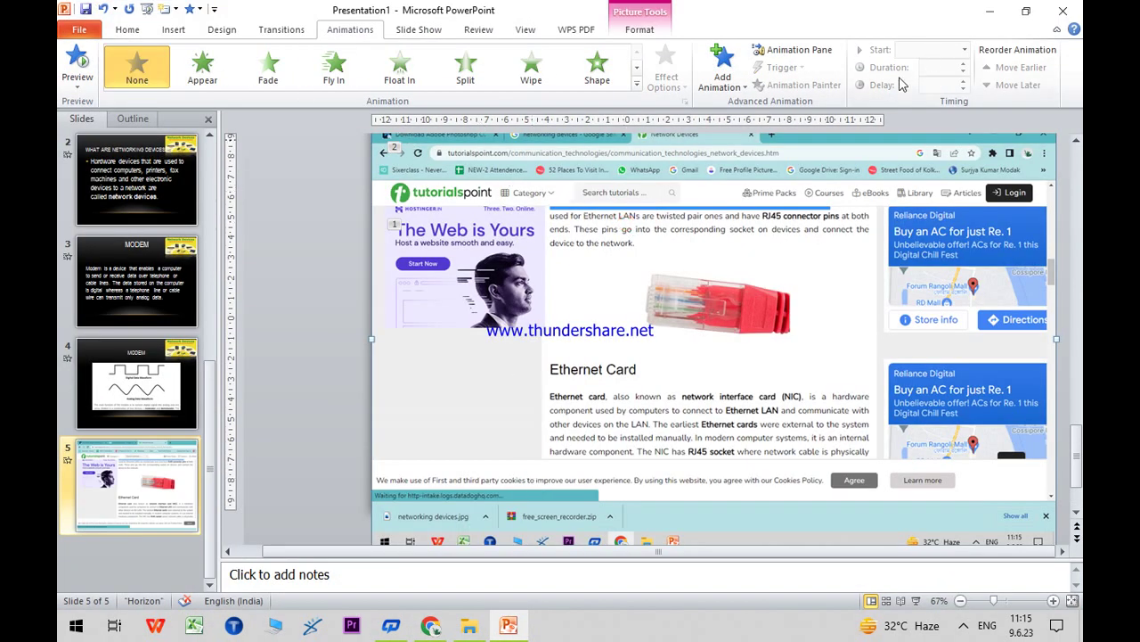
- Crop the pasted screenshot down to just the red RJ45 connector image
double_click(827, 191)
left_click(944, 62)
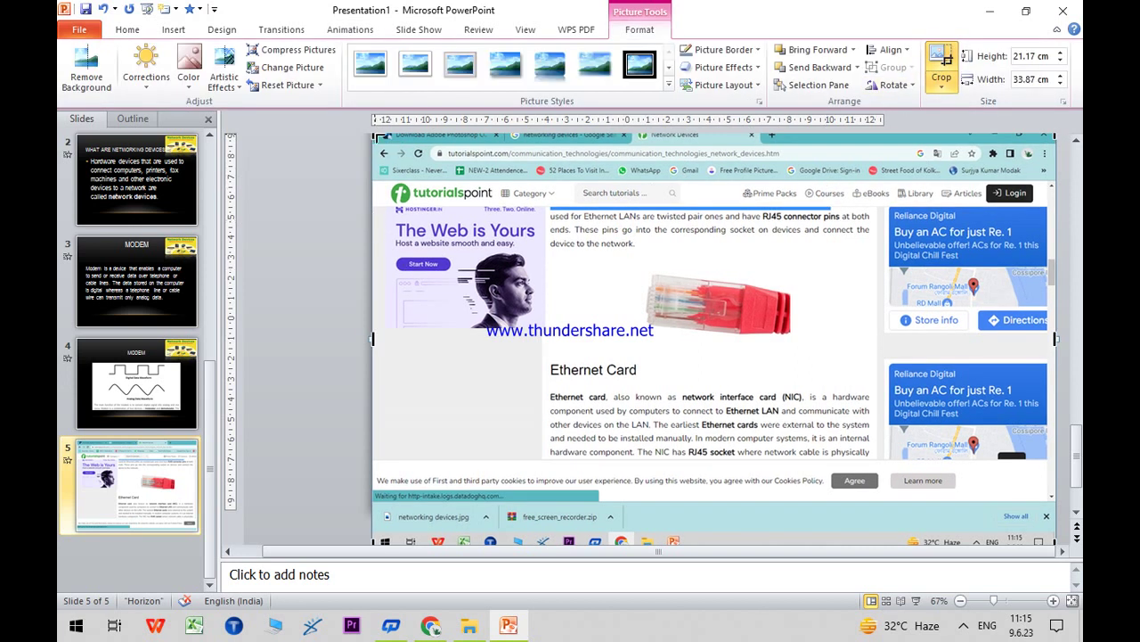
left_click_drag(378, 135, 579, 255)
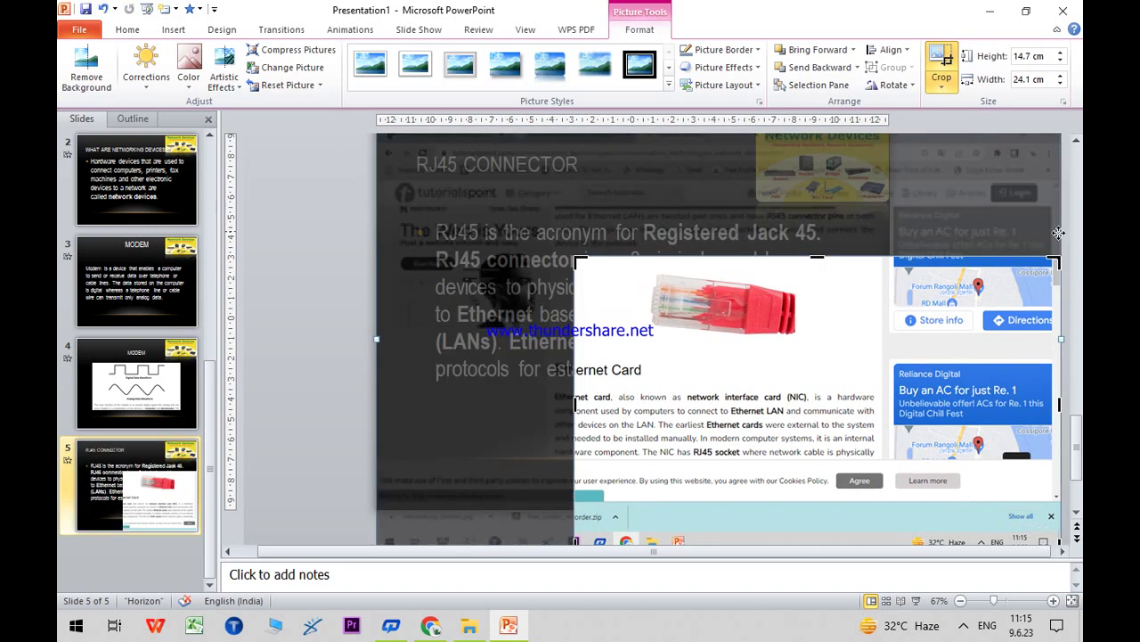
left_click_drag(1055, 262, 831, 267)
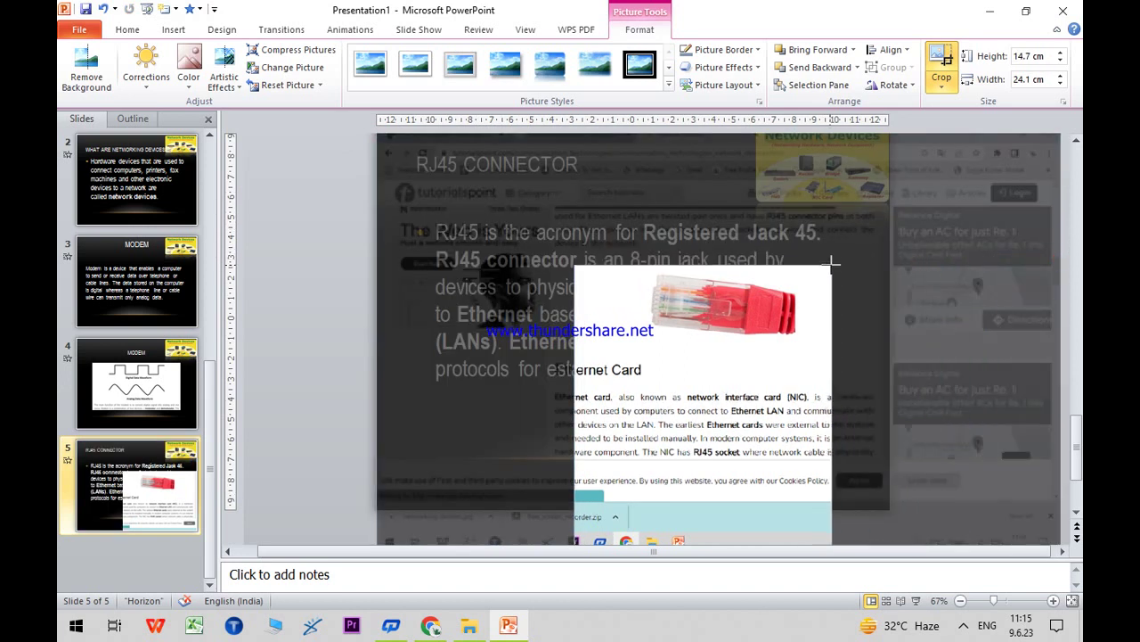
scroll(851, 529, "down", 1)
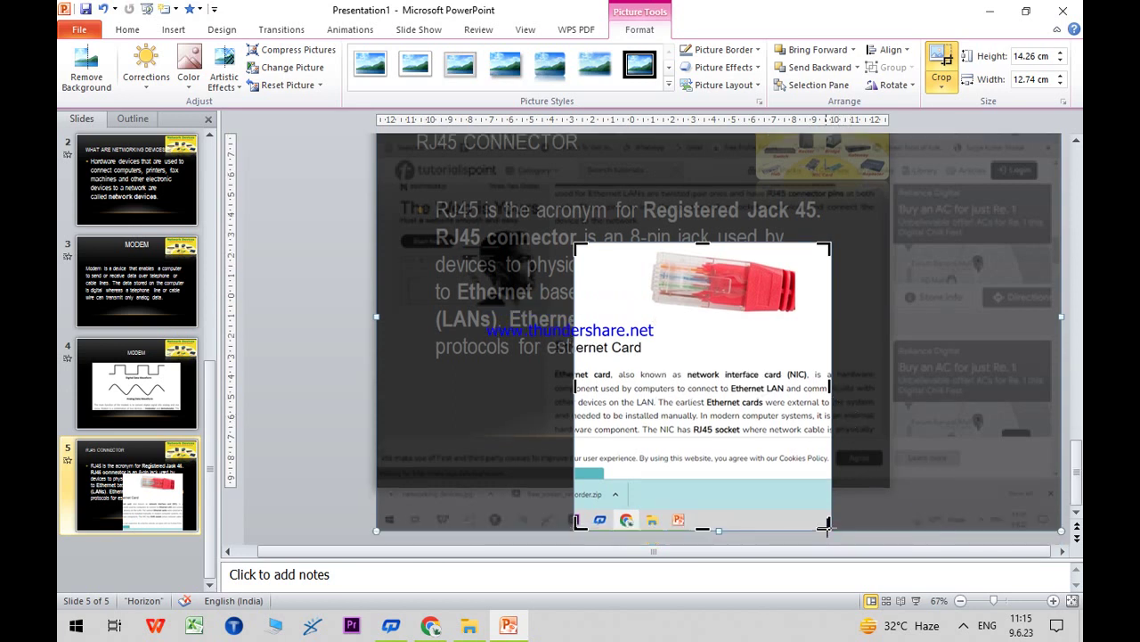
left_click_drag(827, 528, 838, 328)
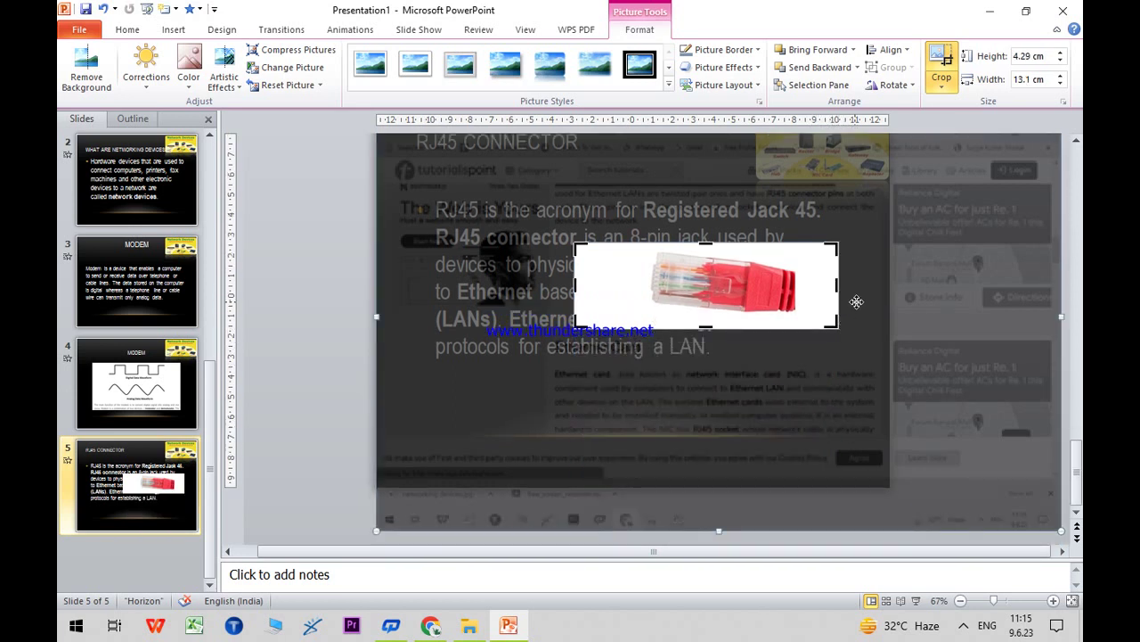
left_click(947, 57)
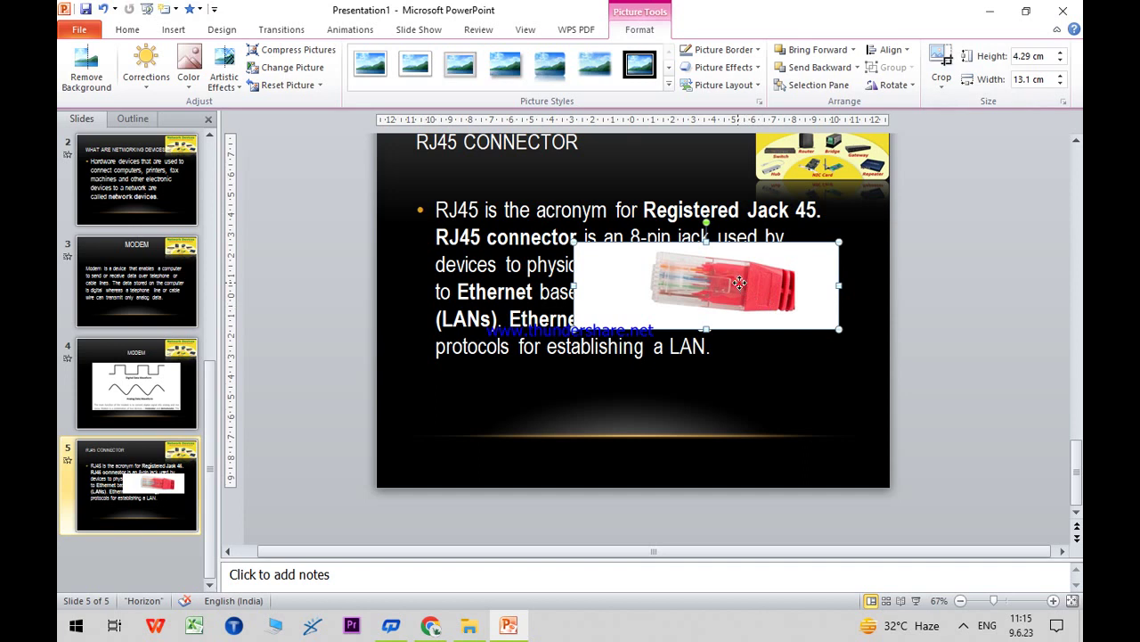
- Shrink the connector picture to 2.52 × 7.71 cm and place it beneath the bullet text
left_click_drag(740, 283, 679, 389)
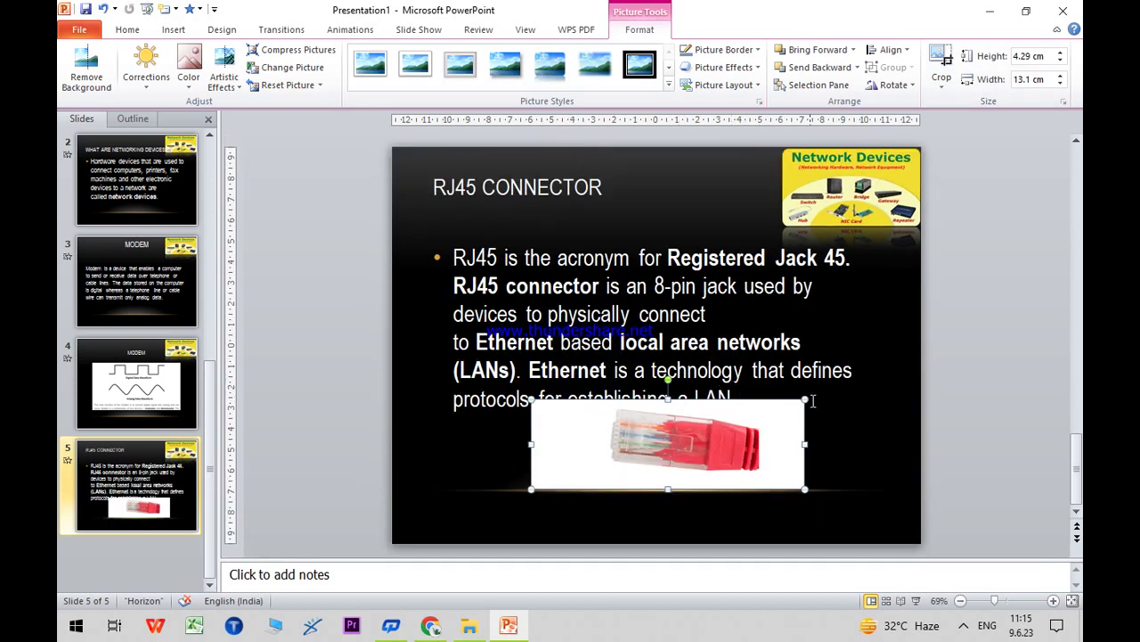
left_click_drag(806, 400, 749, 417)
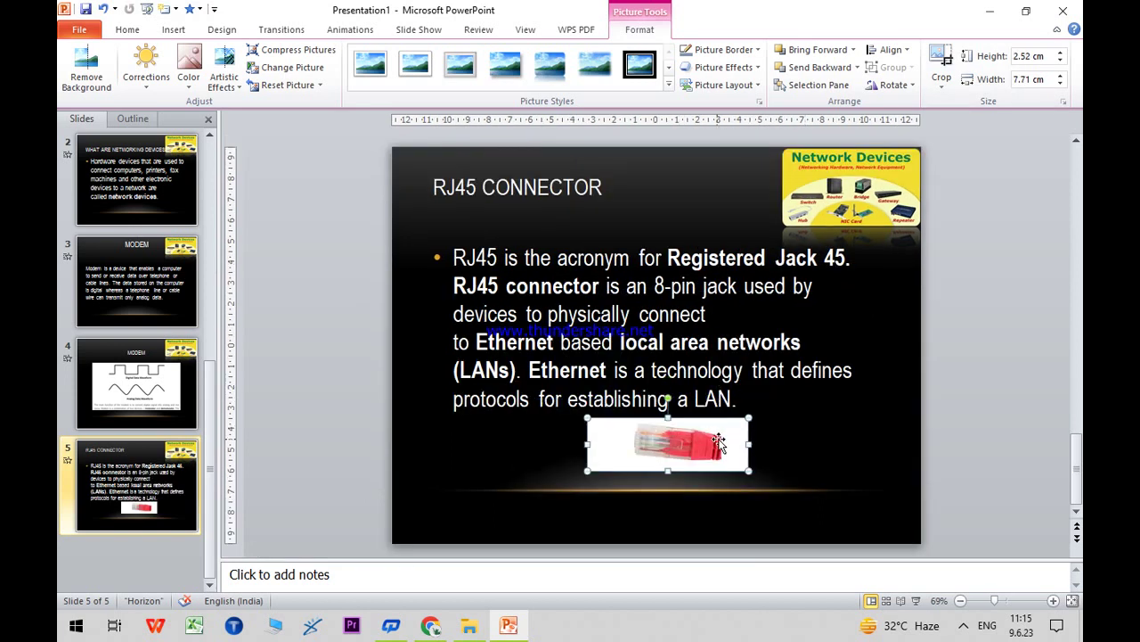
left_click_drag(689, 439, 733, 474)
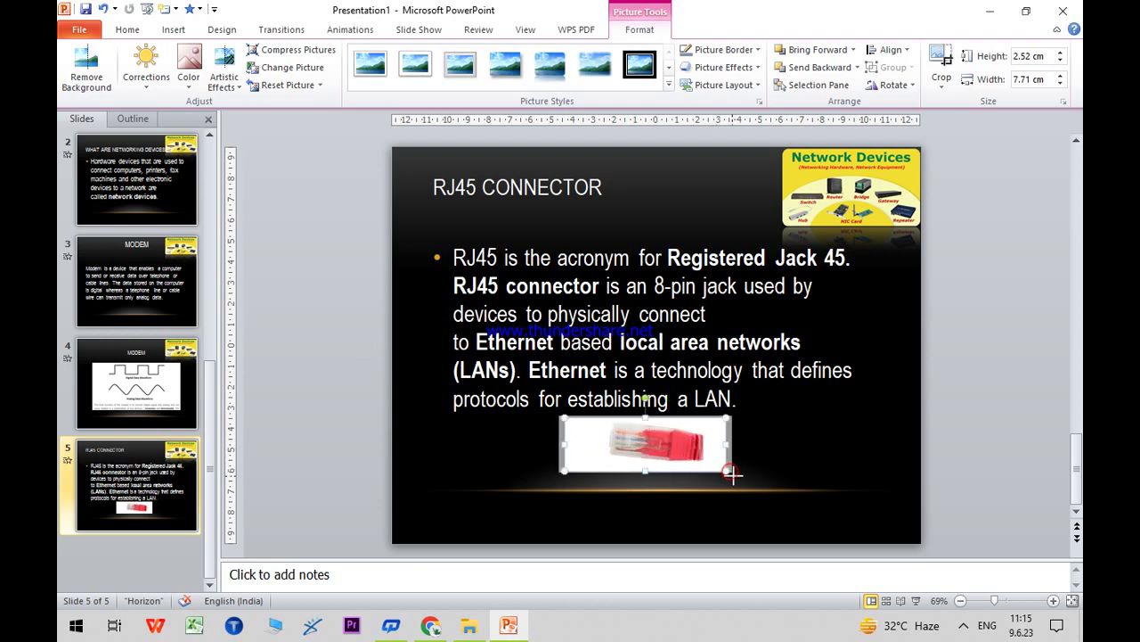
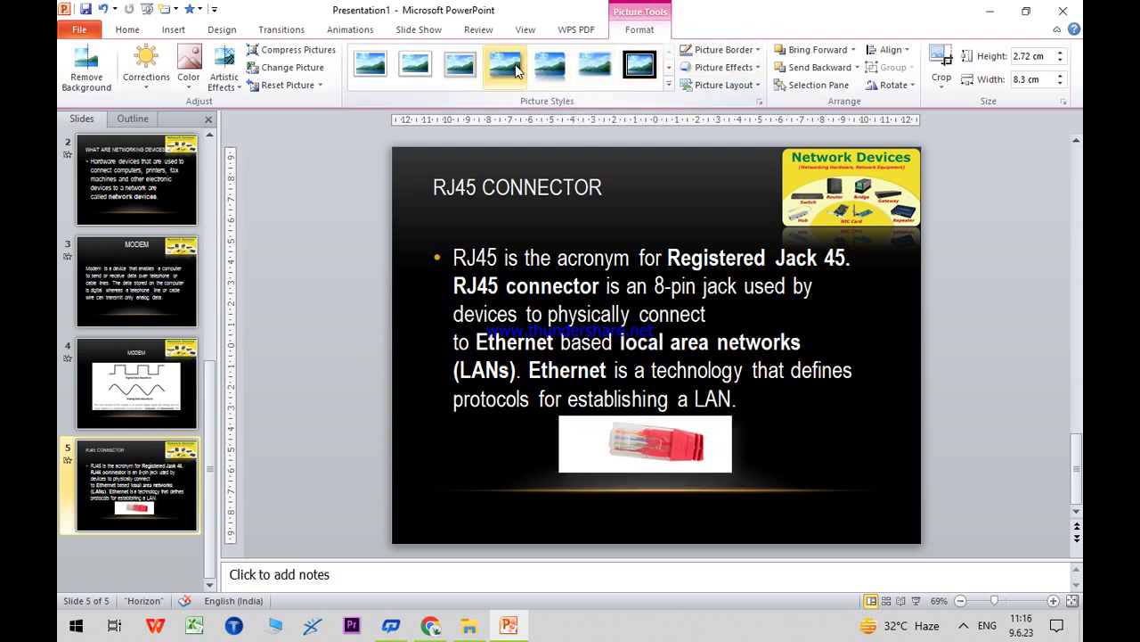
- Apply a new picture style from the gallery to the RJ45 connector picture on slide 5
left_click(670, 68)
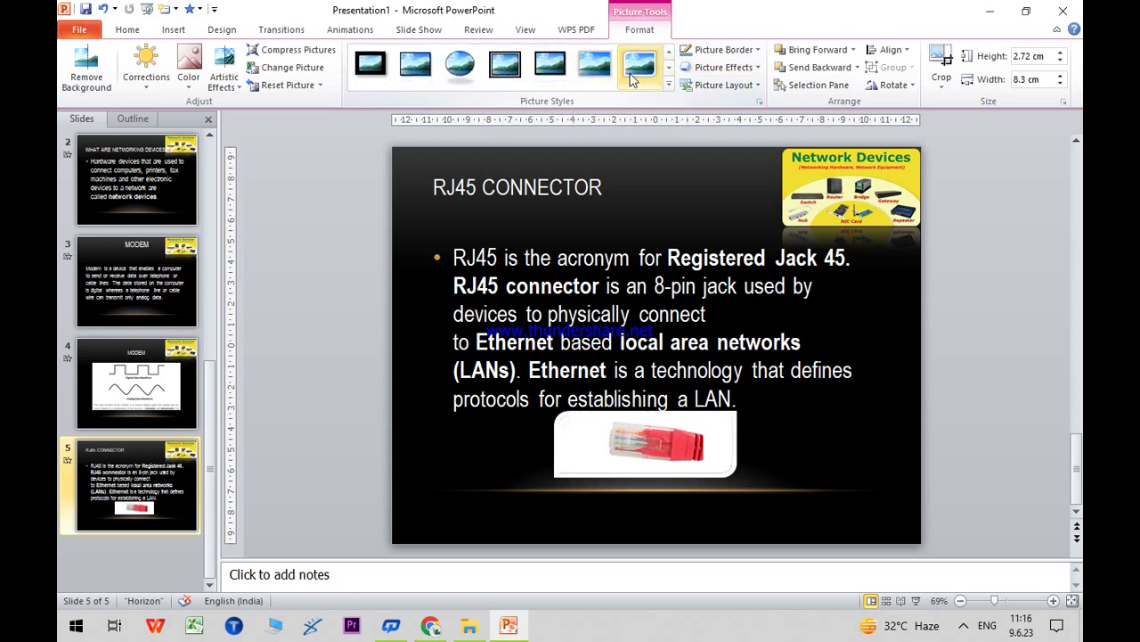
left_click(635, 74)
left_click(847, 416)
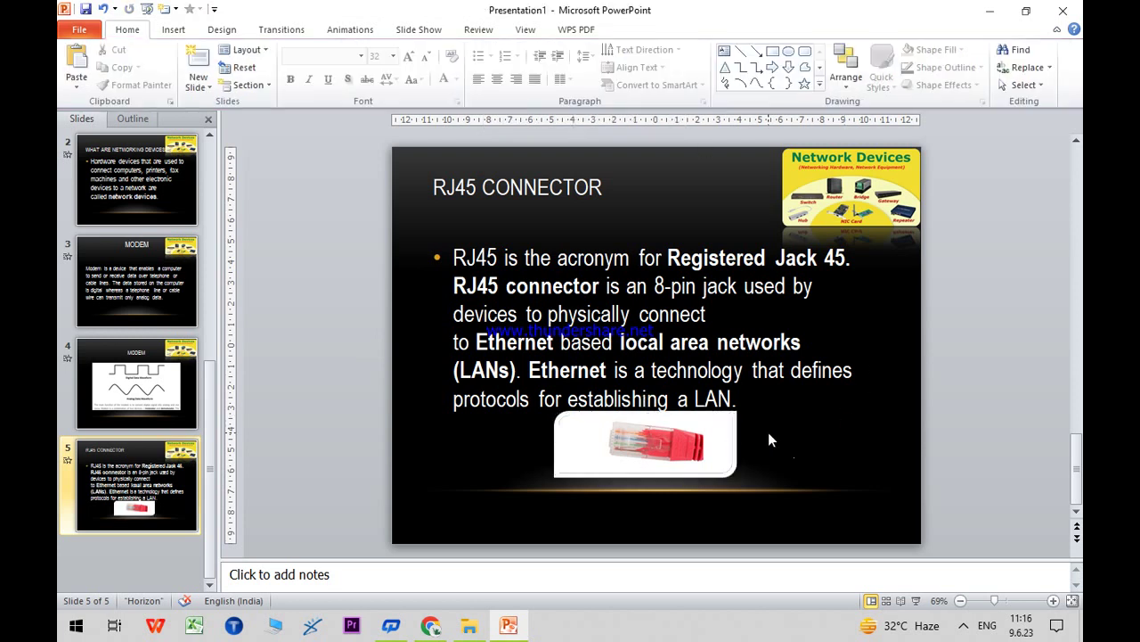
left_click(700, 431)
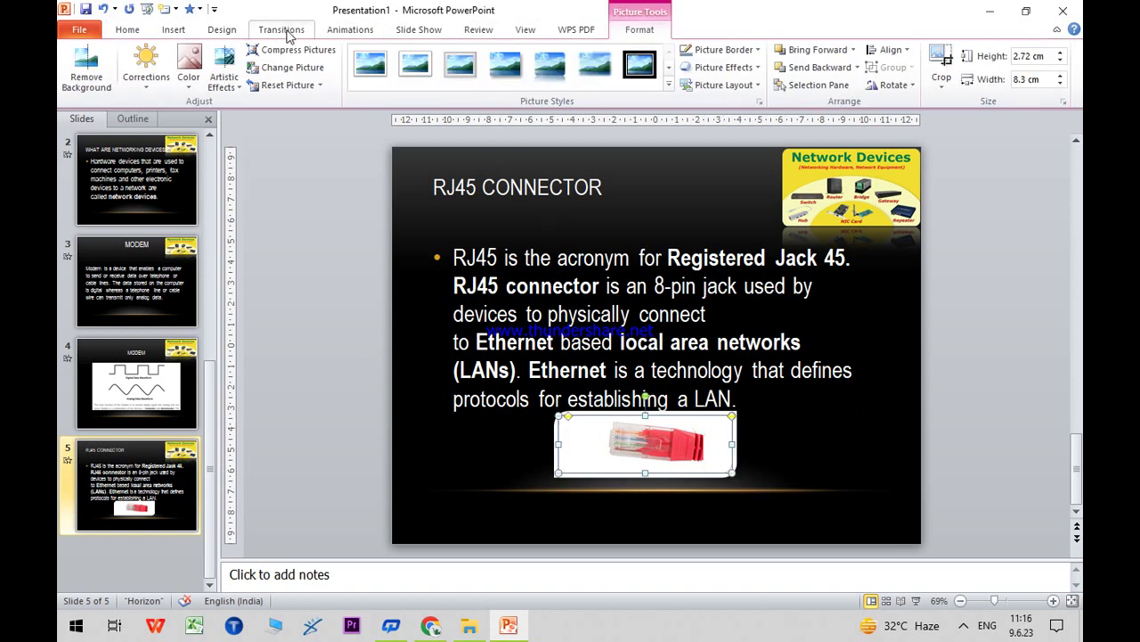
- Give the RJ45 picture a Wipe entrance animation and preview it
left_click(285, 32)
left_click(347, 32)
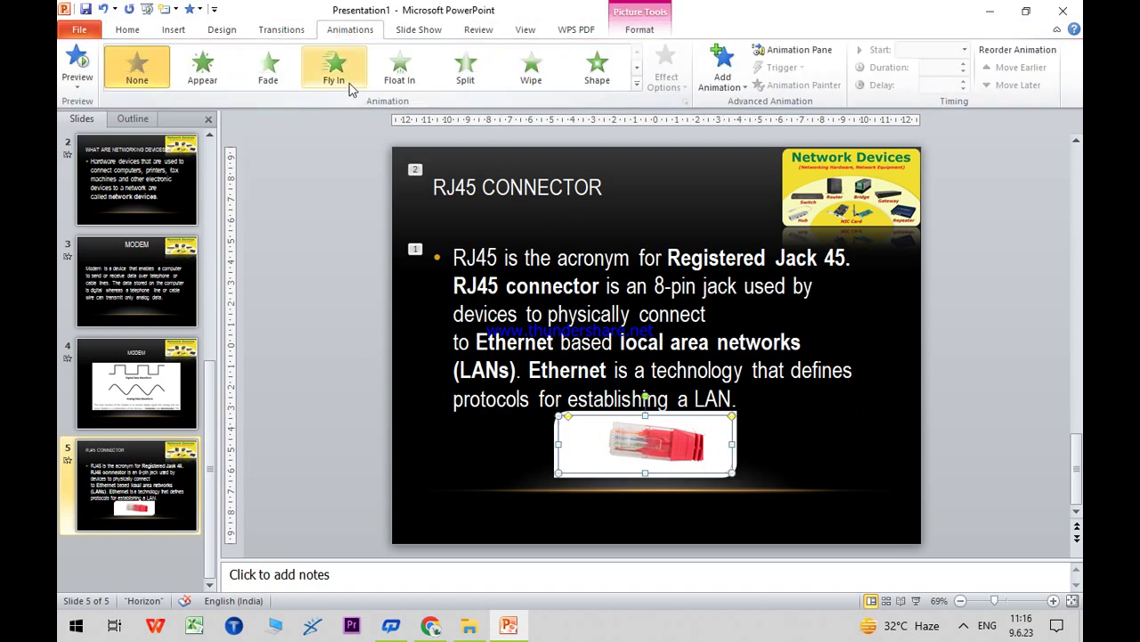
left_click(297, 32)
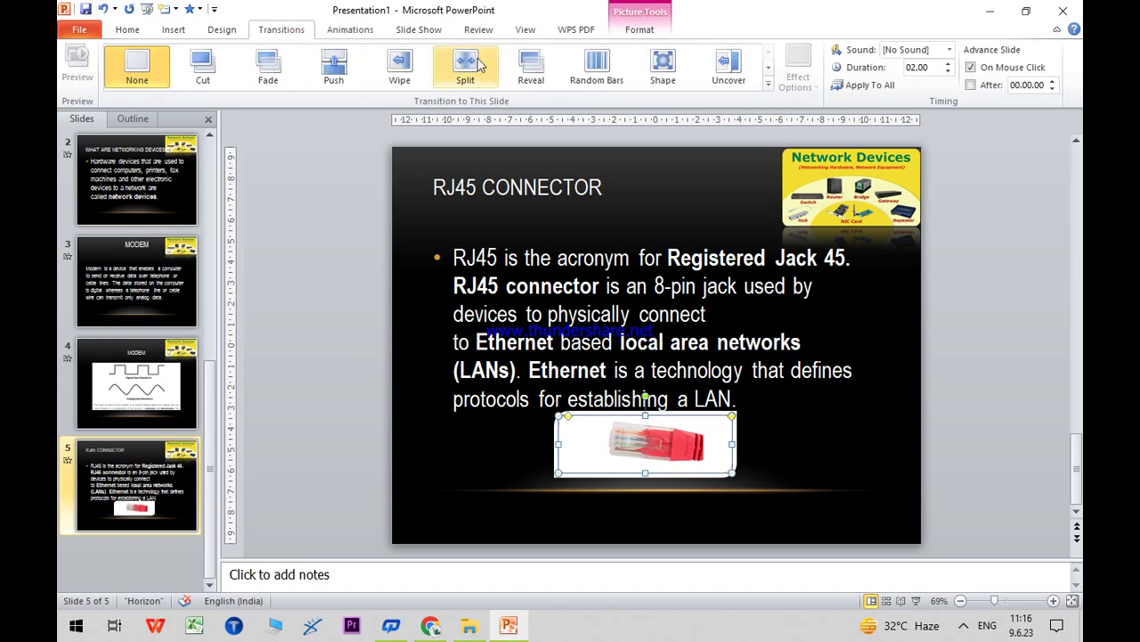
left_click(356, 29)
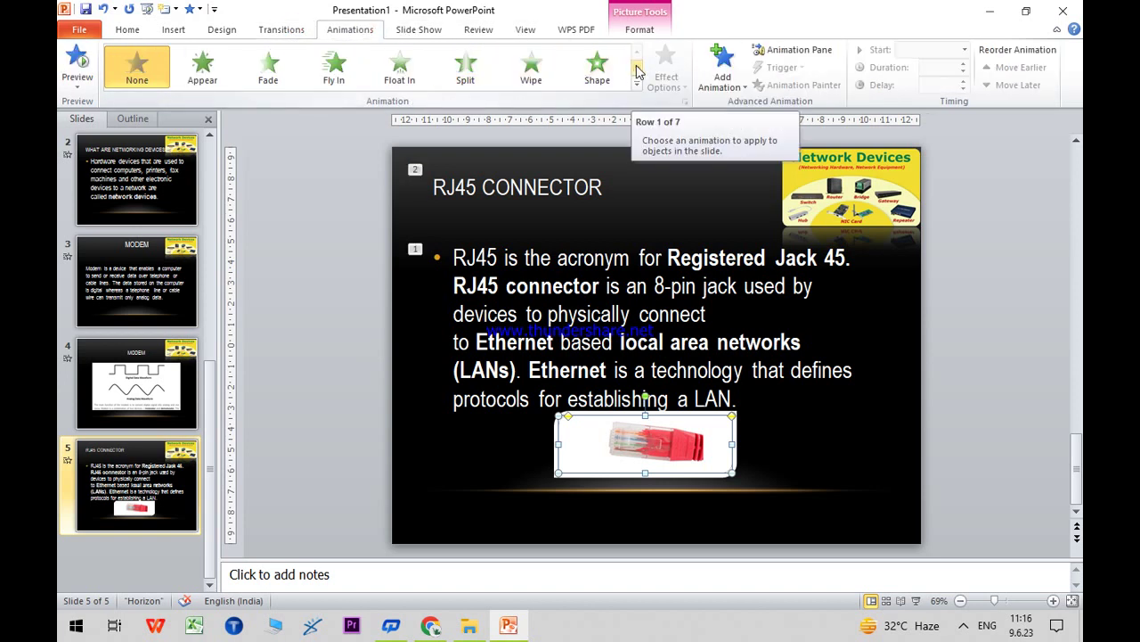
left_click(535, 71)
left_click(71, 61)
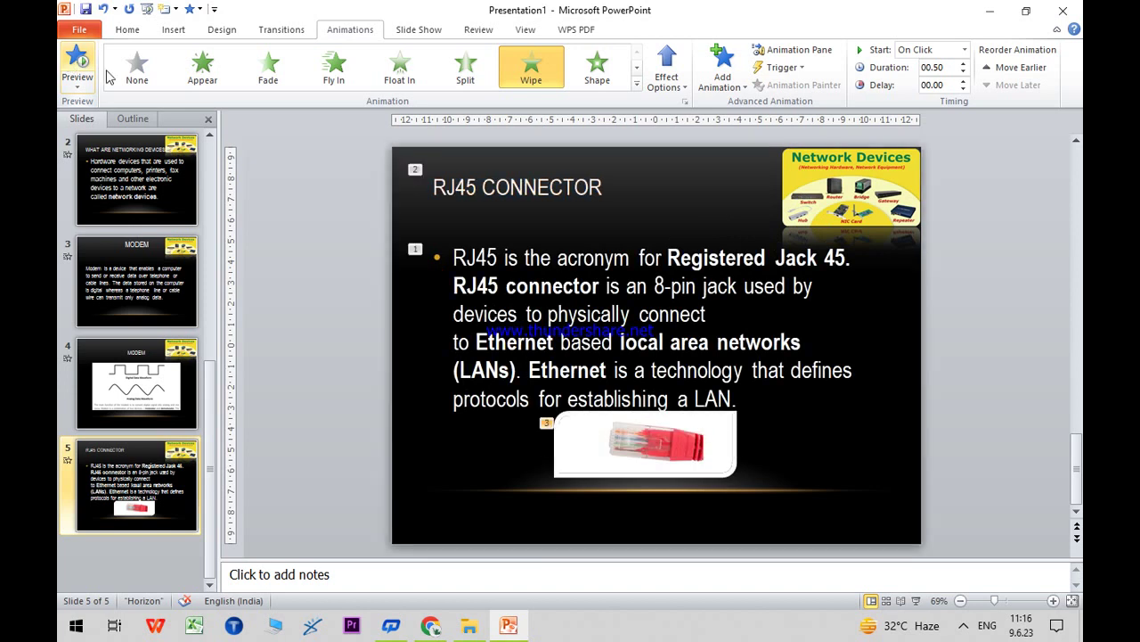
- Scroll the tutorialspoint page to Wi-Fi Card and select its heading and sentences up to 'wirelessly.'
left_click(512, 628)
scroll(576, 372, "down", 4)
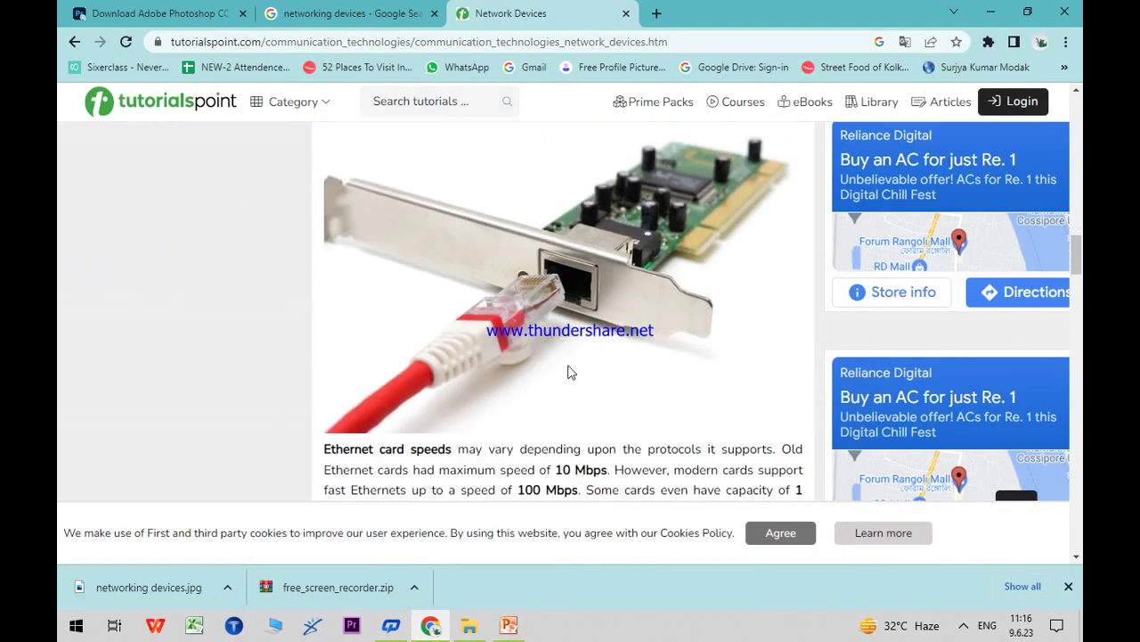
scroll(576, 372, "down", 3)
scroll(575, 371, "down", 2)
scroll(571, 371, "down", 1)
scroll(570, 372, "down", 3)
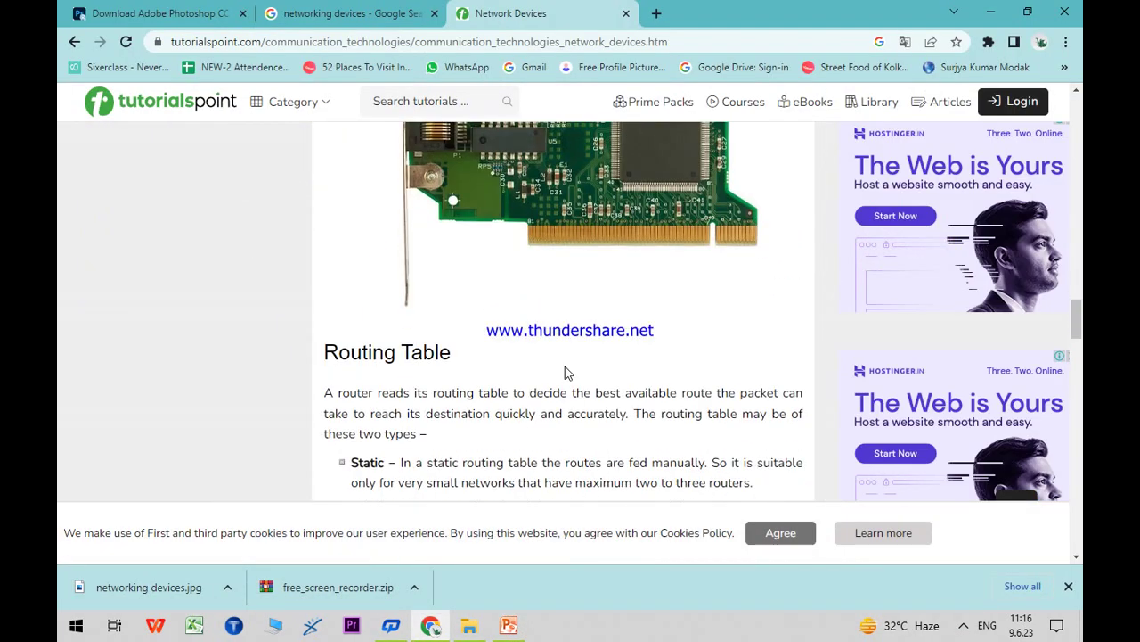
scroll(565, 366, "down", 5)
scroll(564, 366, "down", 3)
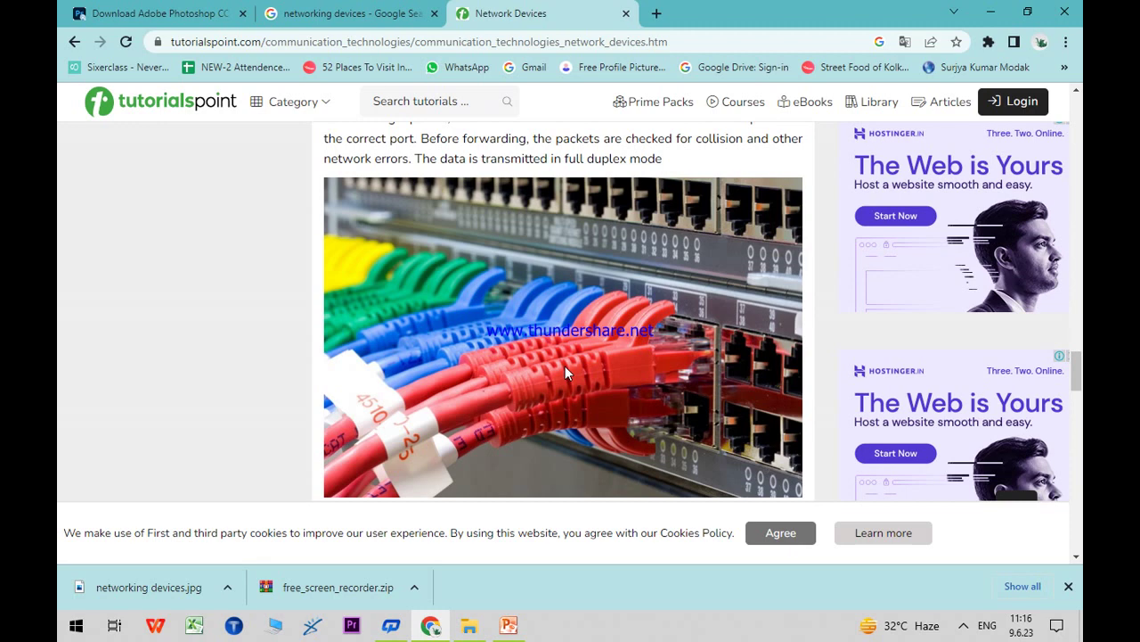
scroll(565, 366, "down", 3)
scroll(565, 373, "down", 2)
scroll(565, 373, "down", 2)
scroll(565, 373, "down", 4)
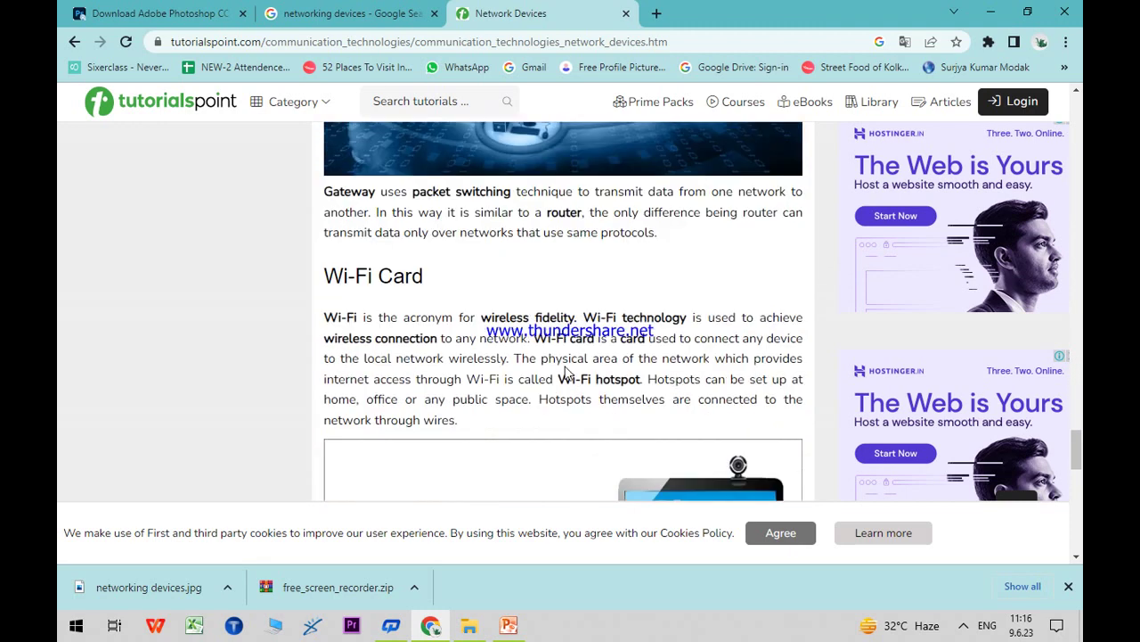
scroll(564, 373, "down", 2)
scroll(565, 373, "up", 2)
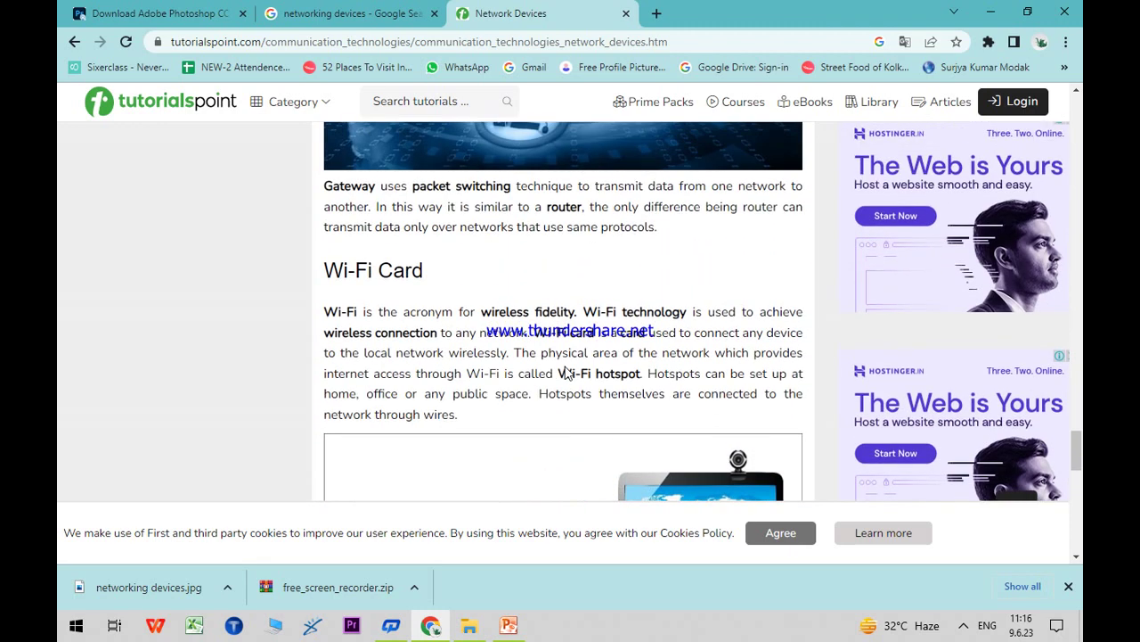
scroll(565, 366, "down", 3)
scroll(565, 366, "down", 4)
scroll(566, 374, "down", 5)
scroll(566, 374, "up", 5)
scroll(567, 374, "up", 3)
scroll(566, 374, "up", 2)
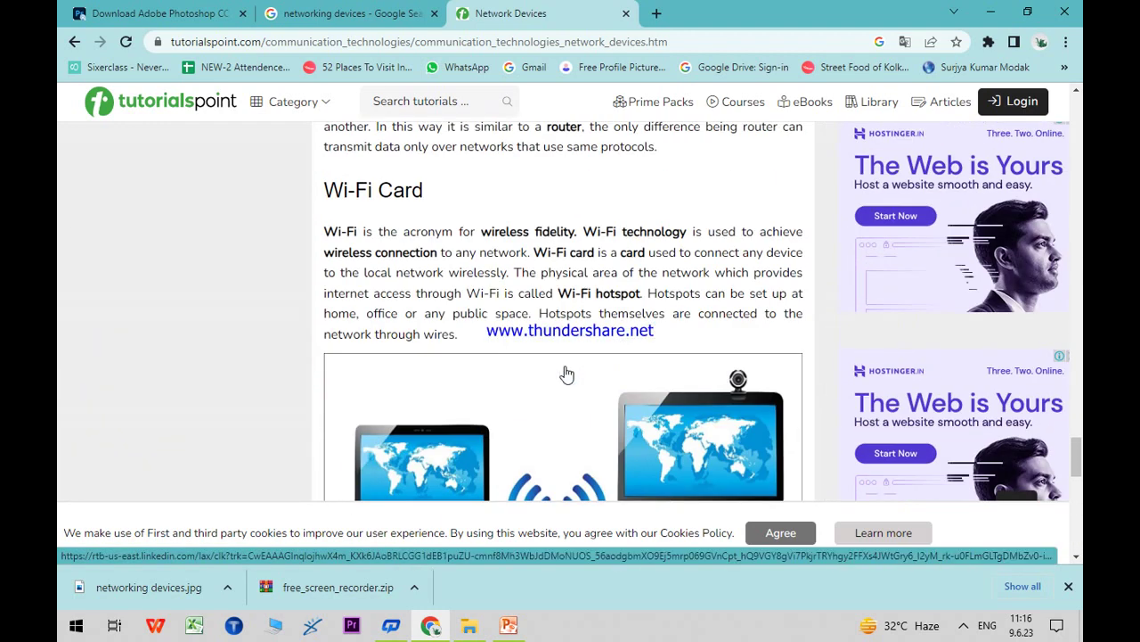
scroll(565, 373, "up", 4)
scroll(565, 373, "up", 2)
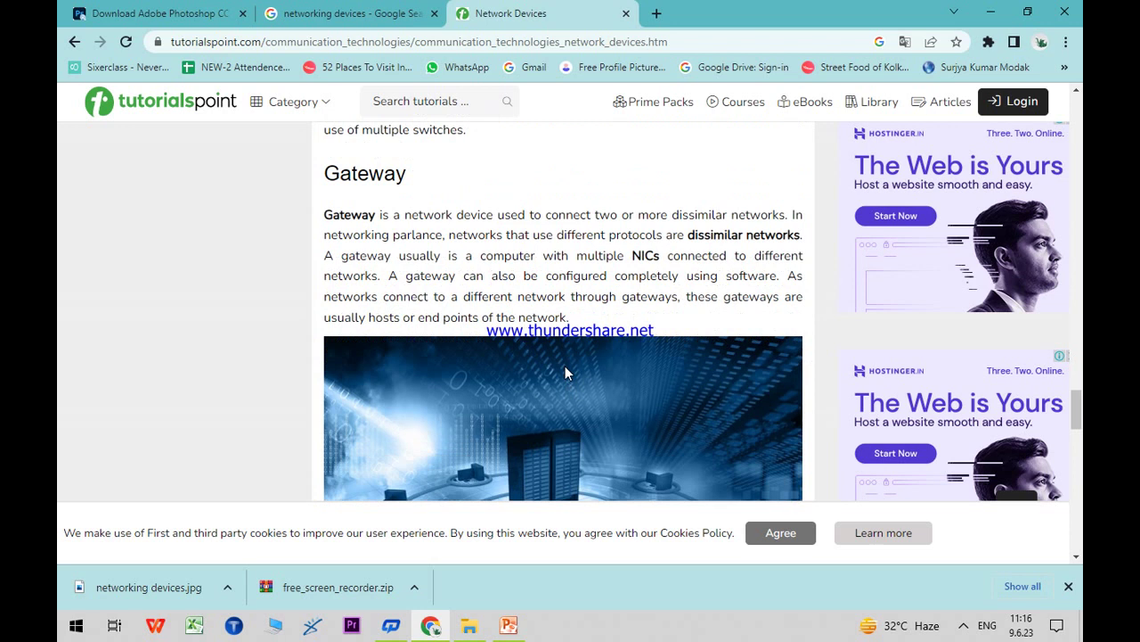
scroll(566, 372, "down", 4)
scroll(566, 373, "down", 3)
scroll(461, 359, "down", 1)
scroll(427, 338, "down", 2)
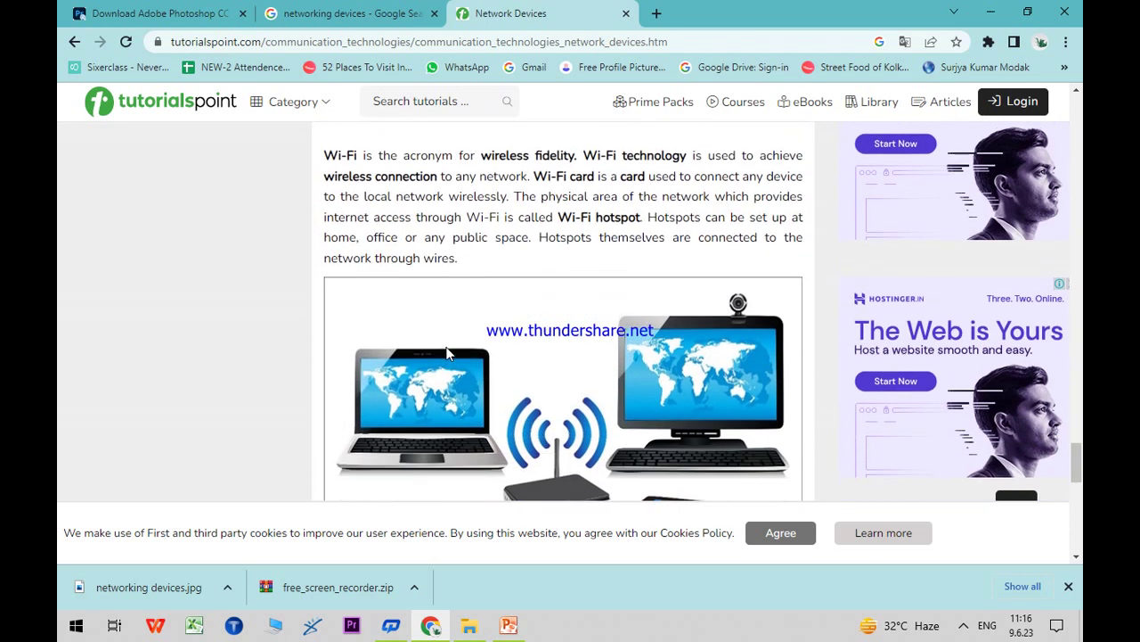
scroll(374, 294, "up", 2)
mouse_move(326, 190)
left_mouse_down()
mouse_move(704, 236)
mouse_move(710, 273)
mouse_move(629, 274)
mouse_move(802, 294)
mouse_move(515, 273)
left_mouse_up()
key("ctrl+c")
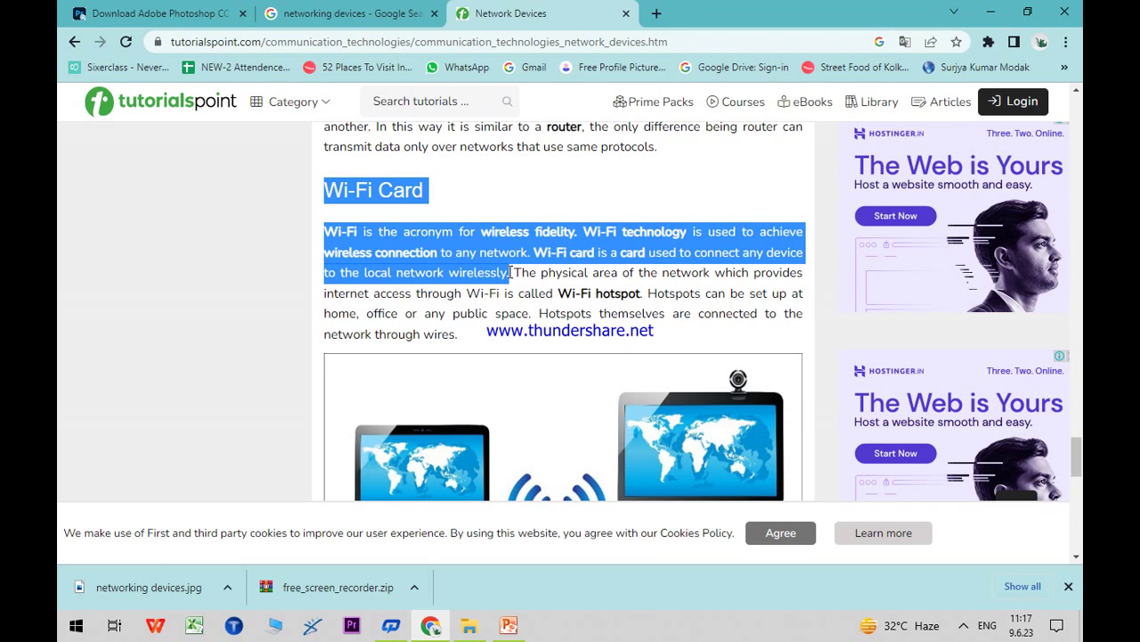
- Add slide 6, paste the Wi-Fi text into the body, and move the Wi-Fi Card heading into the title
left_click(508, 624)
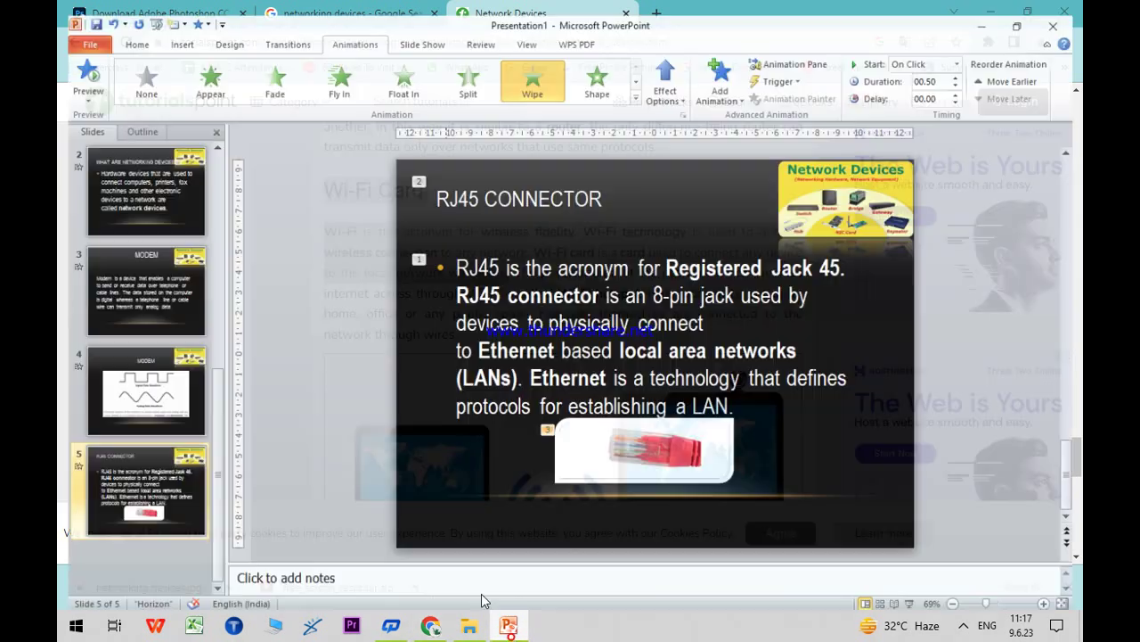
key("Return")
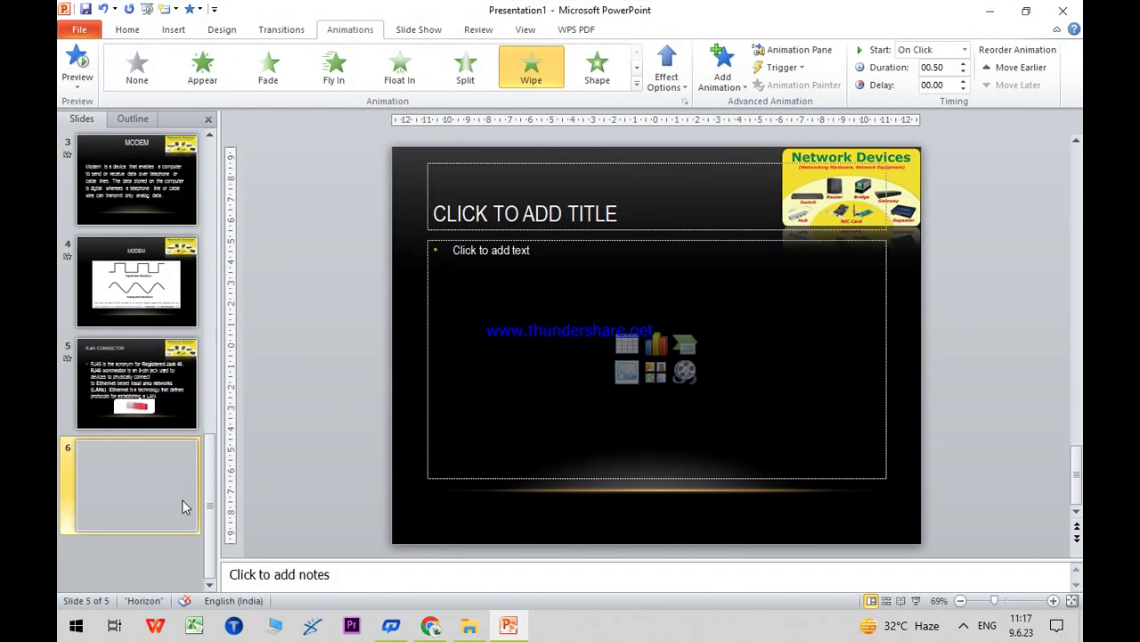
left_click(508, 203)
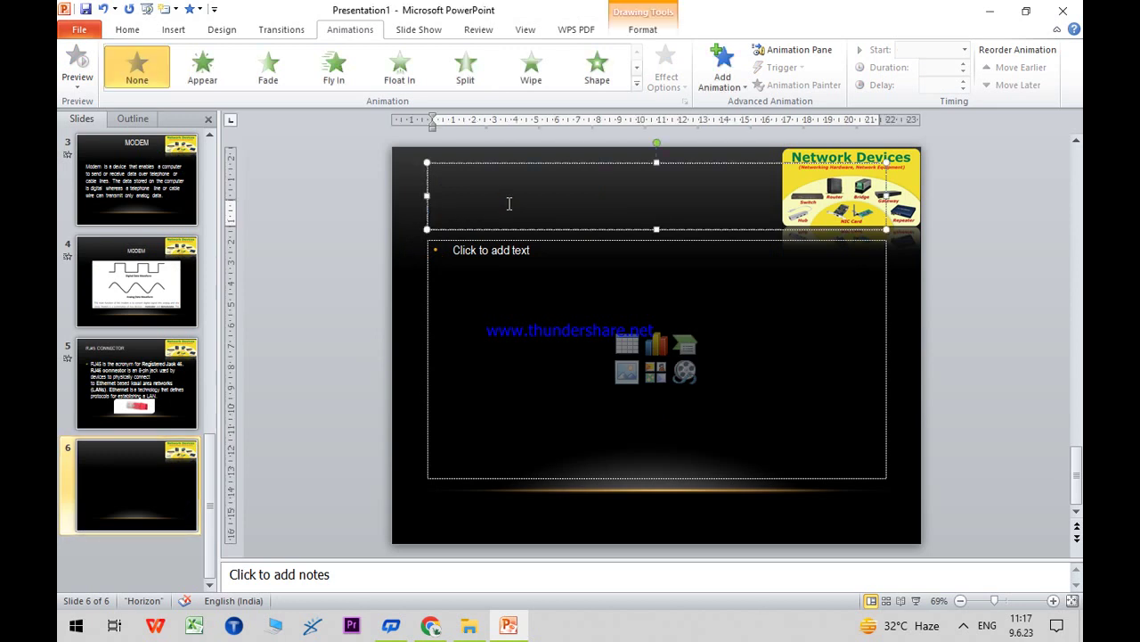
left_click(538, 276)
key("ctrl+v")
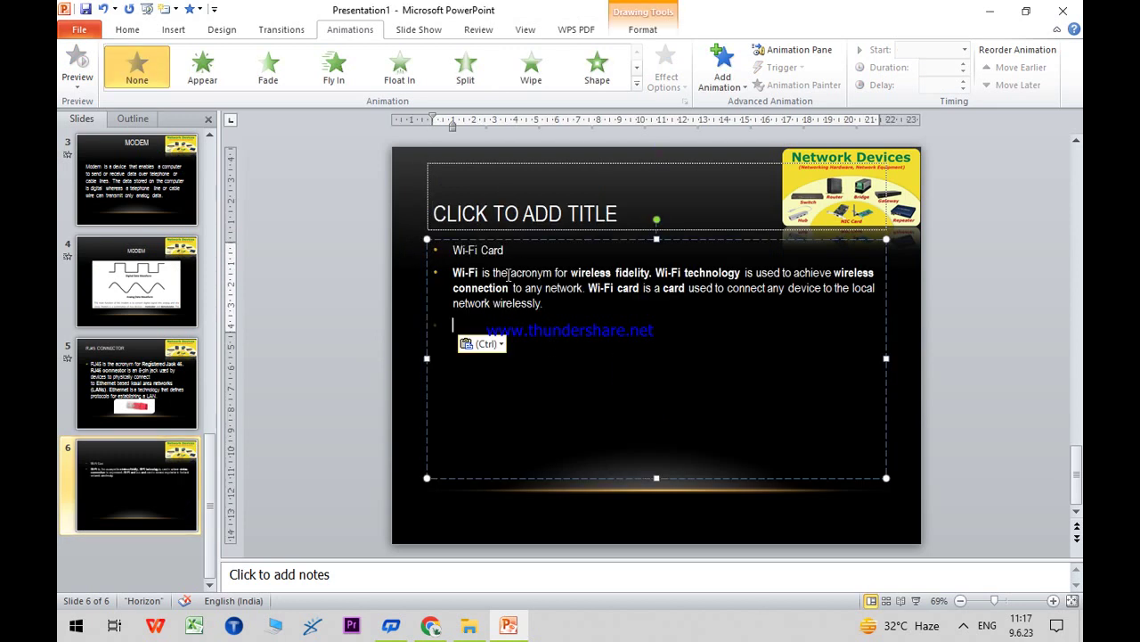
left_click_drag(520, 254, 454, 256)
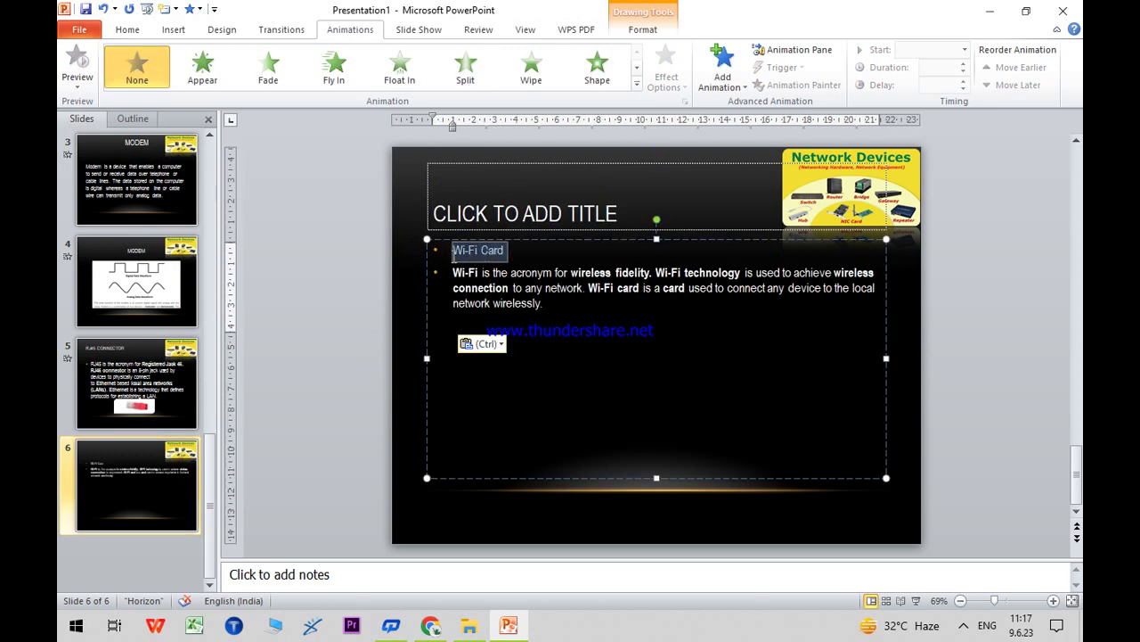
left_click(477, 188)
type("WI-FI CARD")
left_click(557, 297)
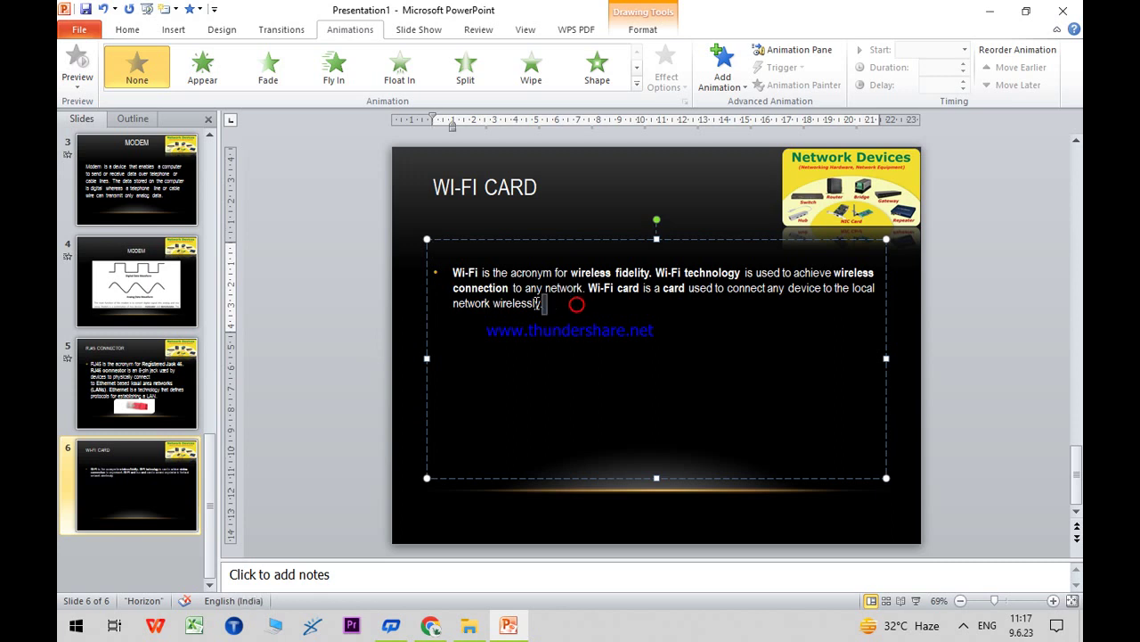
- Enlarge the Wi-Fi definition body text by three font-size steps
left_click_drag(537, 304, 452, 271)
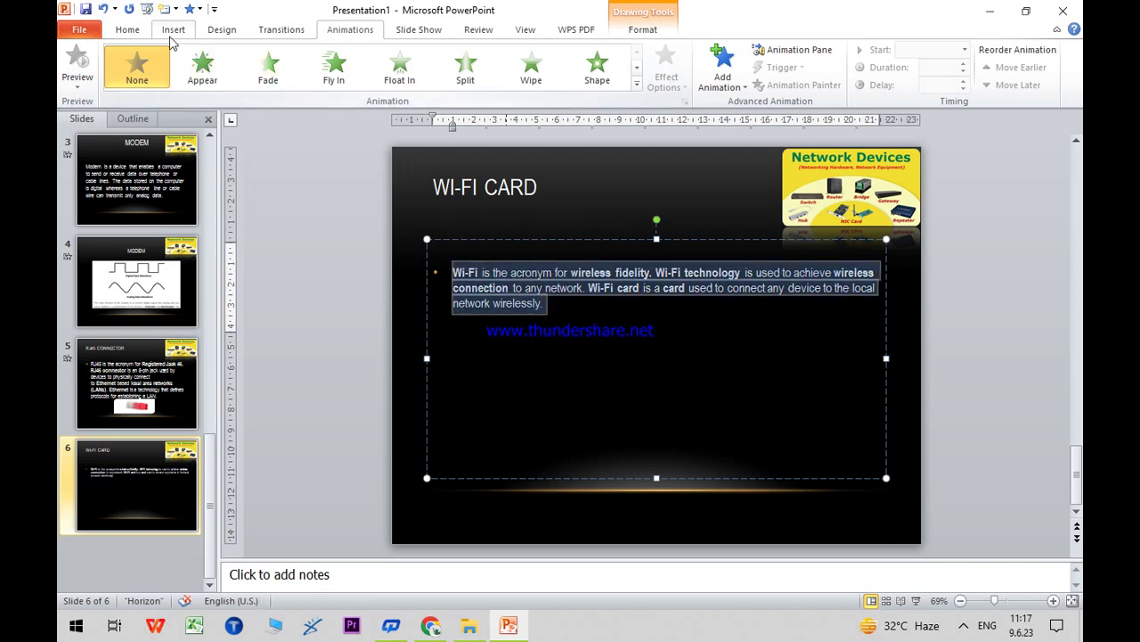
left_click(138, 30)
left_click(407, 57)
left_click(407, 57)
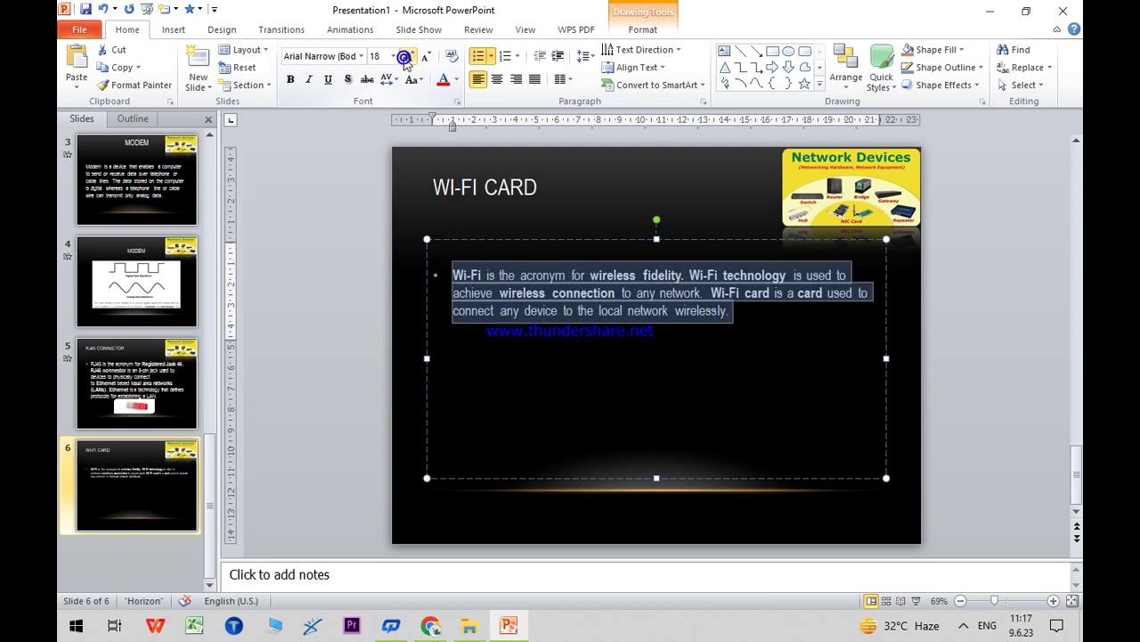
left_click(407, 57)
left_click(407, 57)
- Centre the WI-FI CARD title and enlarge it to 32 pt
left_click(553, 186)
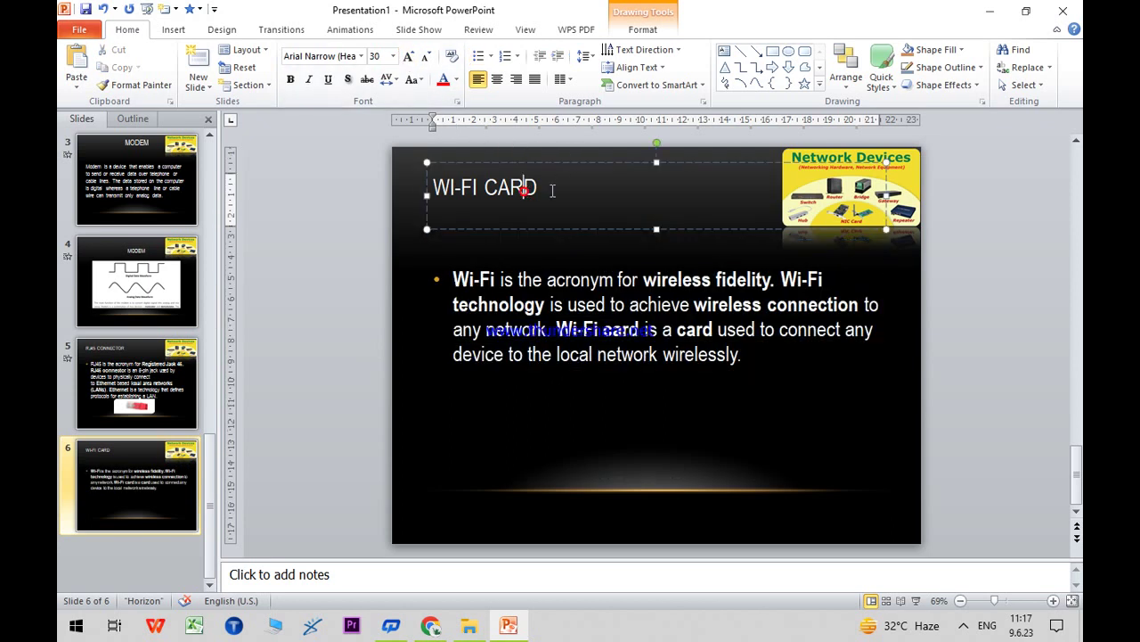
triple_click(573, 184)
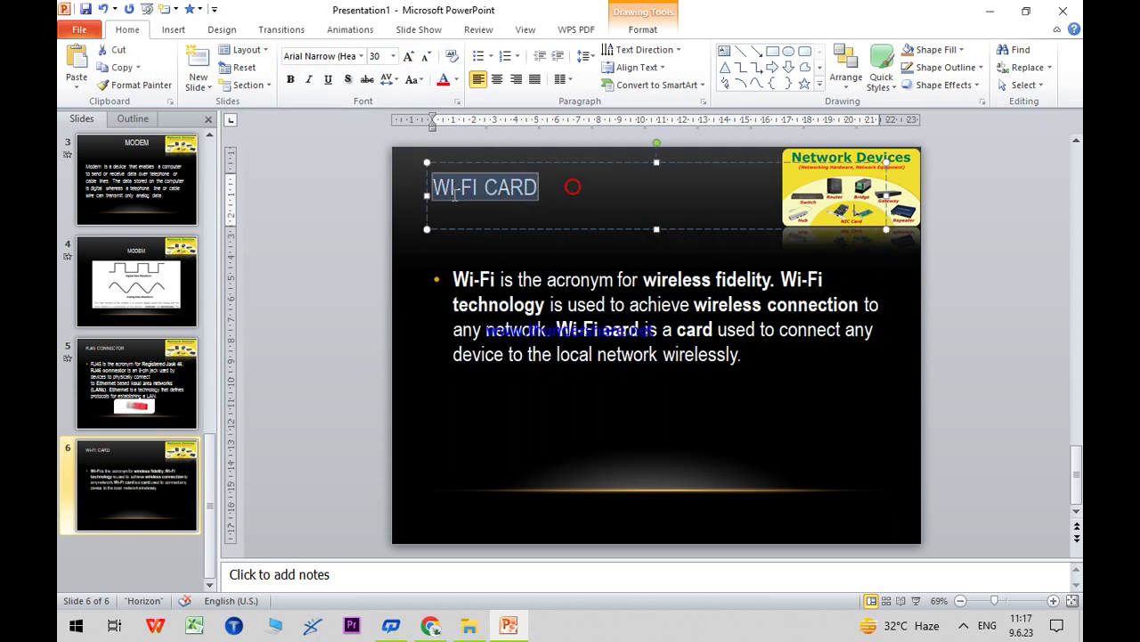
left_click(495, 80)
left_click(407, 57)
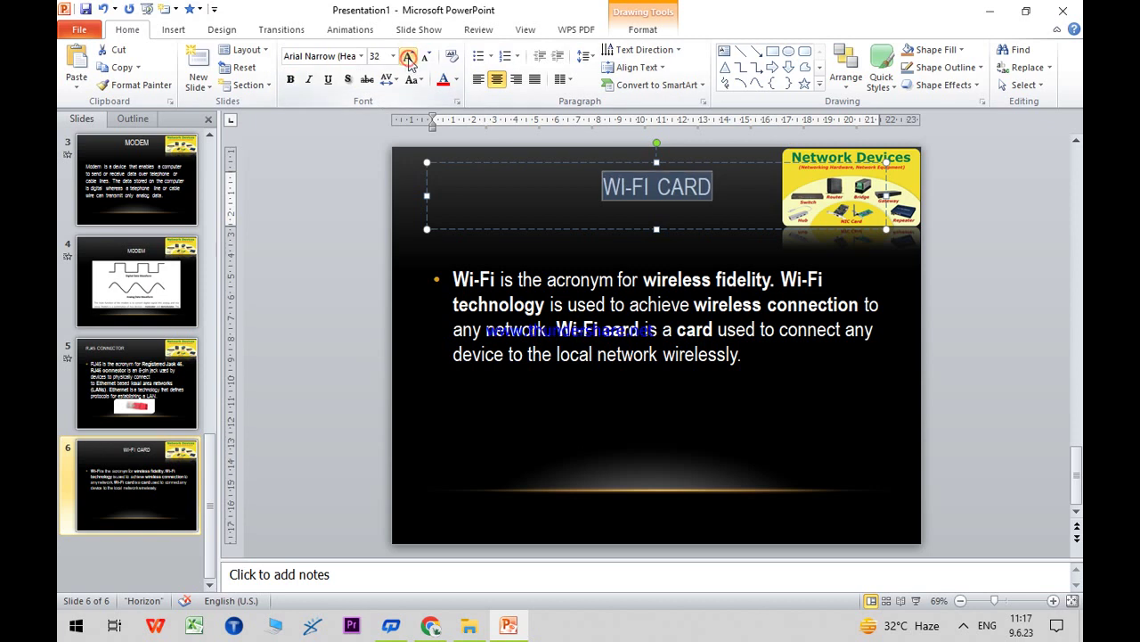
left_click(407, 57)
left_click(407, 57)
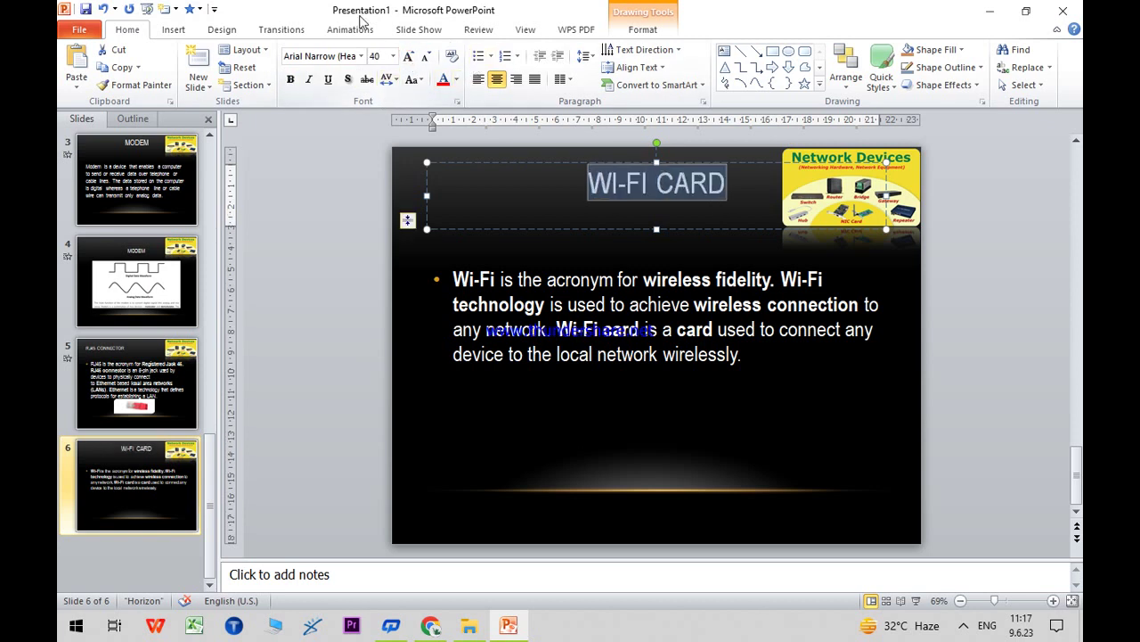
- Give the WI-FI CARD title a Bounce entrance animation and preview it
left_click(332, 29)
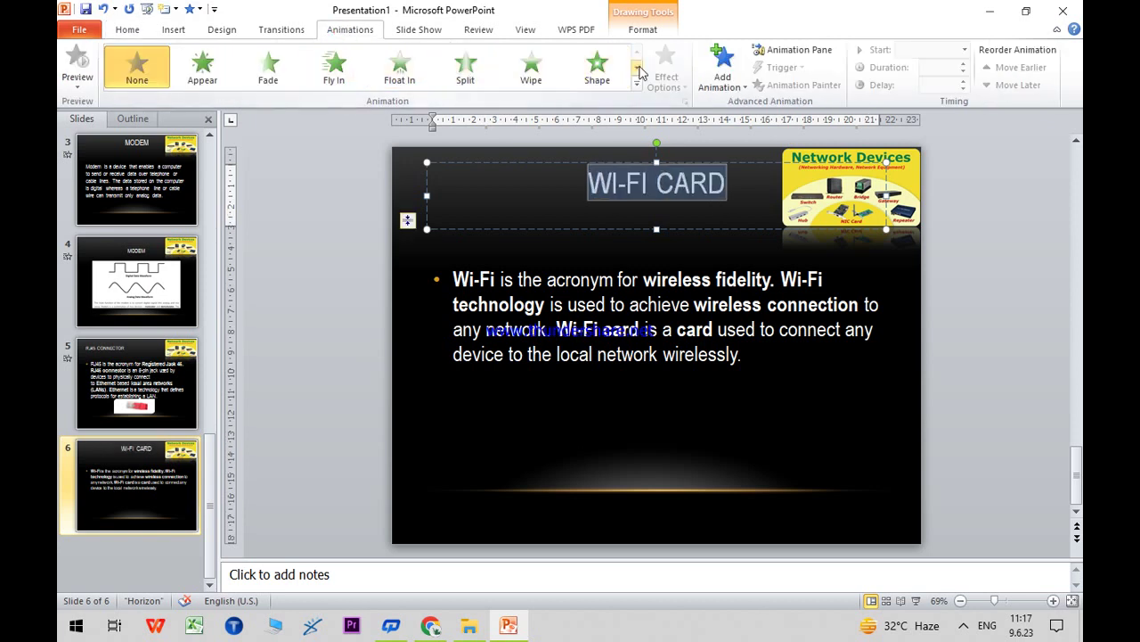
left_click(638, 67)
left_click(475, 69)
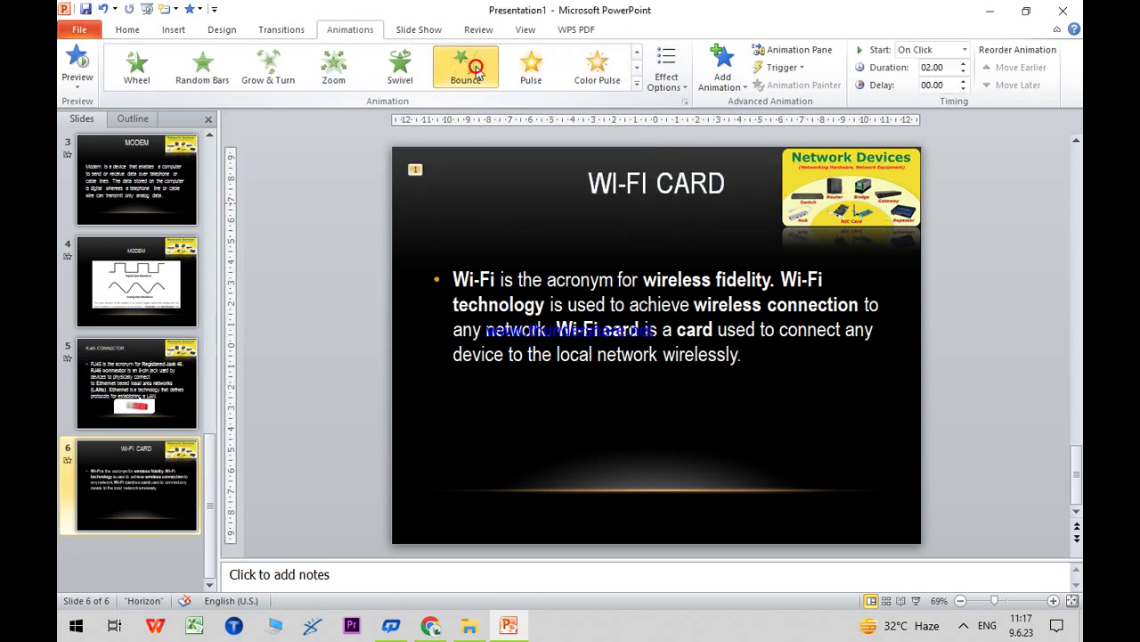
left_click(77, 55)
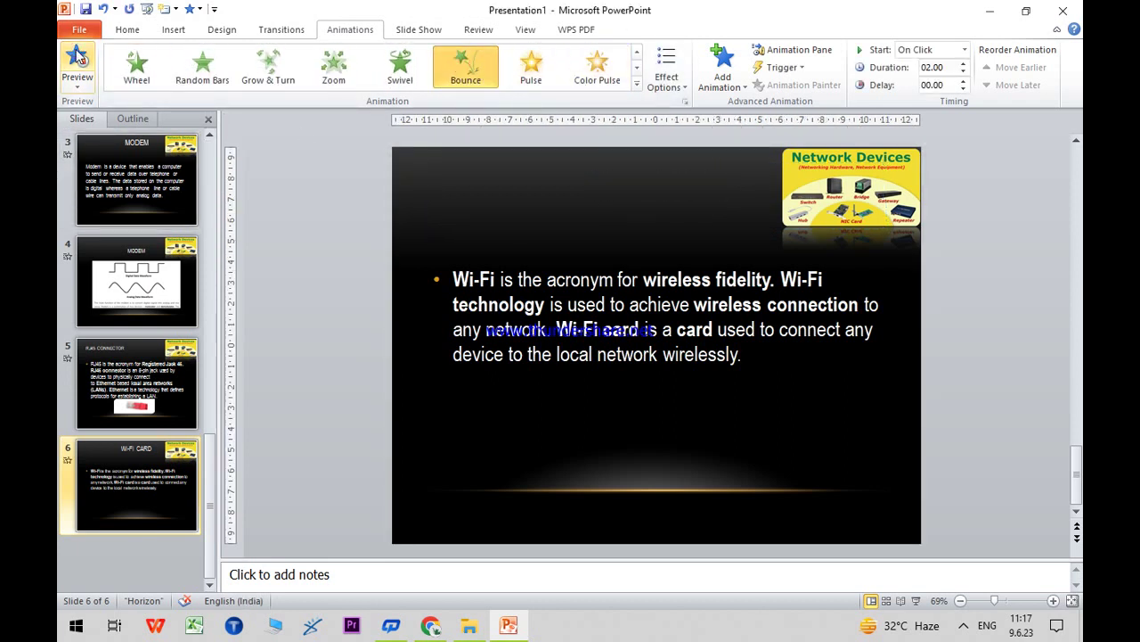
- Apply a 4-spoke Wheel entrance animation to the bullet text and preview it
left_click(699, 320)
mouse_move(752, 355)
left_mouse_down()
mouse_move(598, 354)
mouse_move(461, 297)
mouse_move(453, 278)
left_mouse_up()
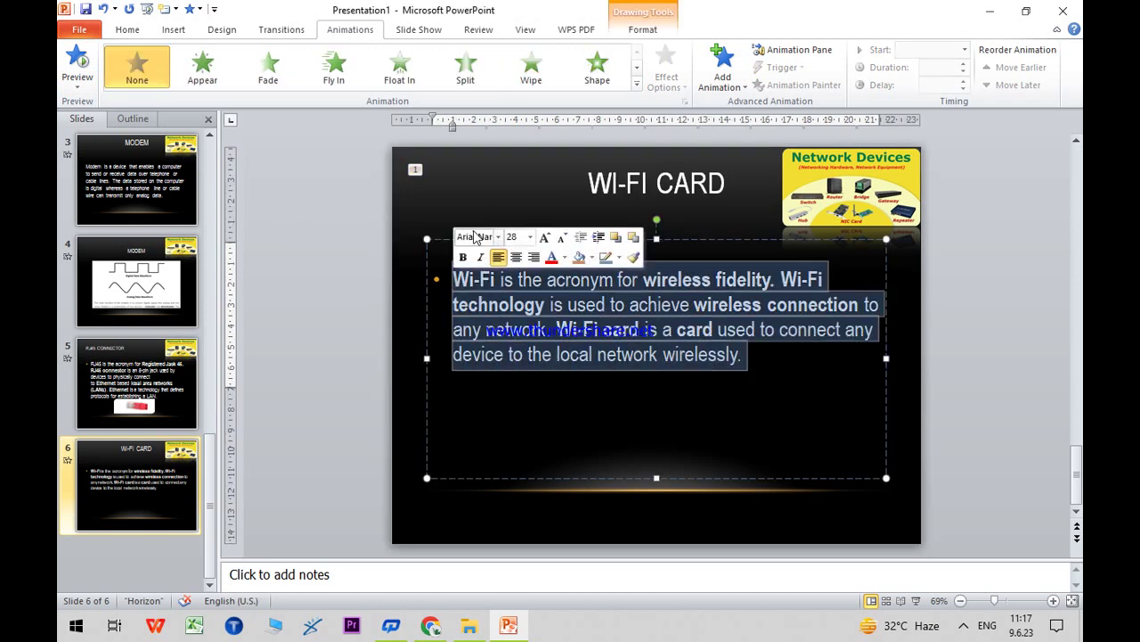
left_click(636, 74)
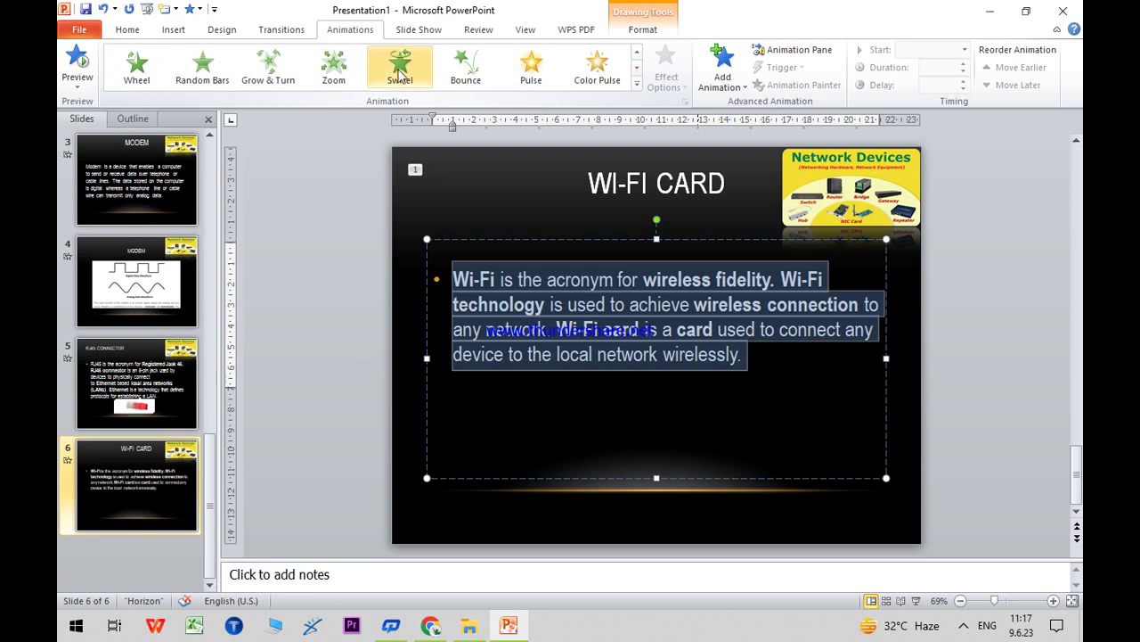
left_click(139, 76)
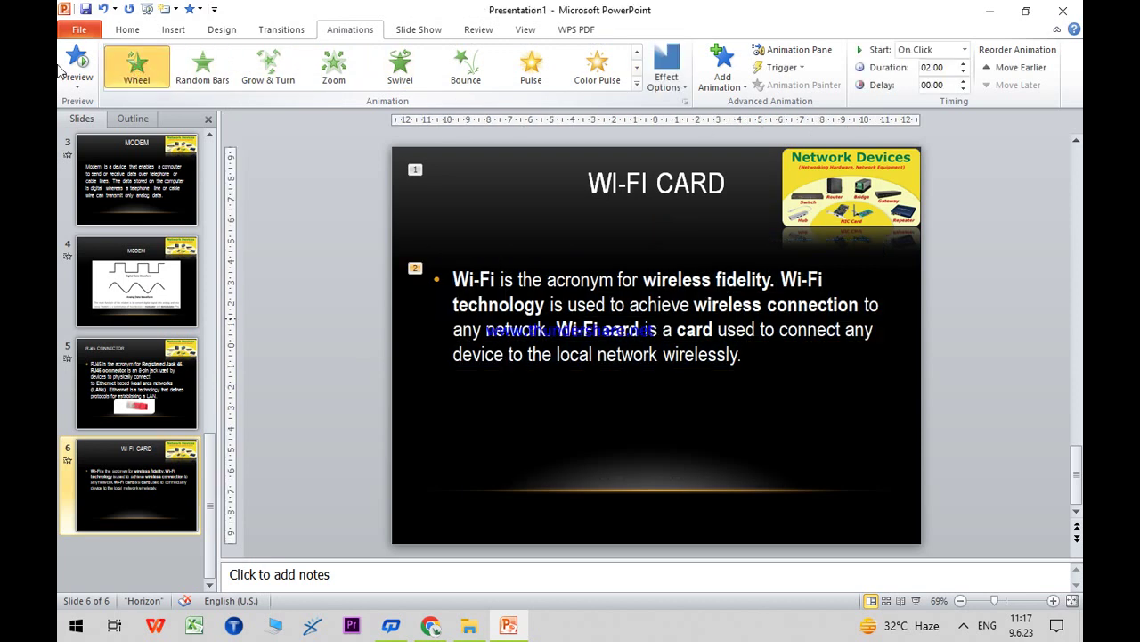
left_click(668, 67)
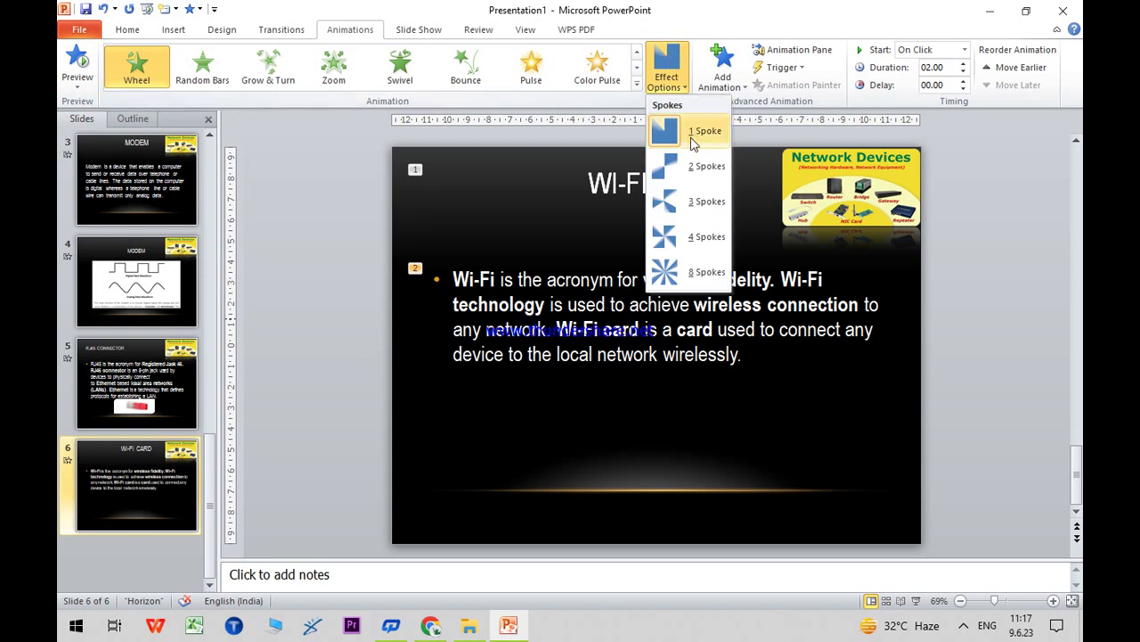
left_click(696, 236)
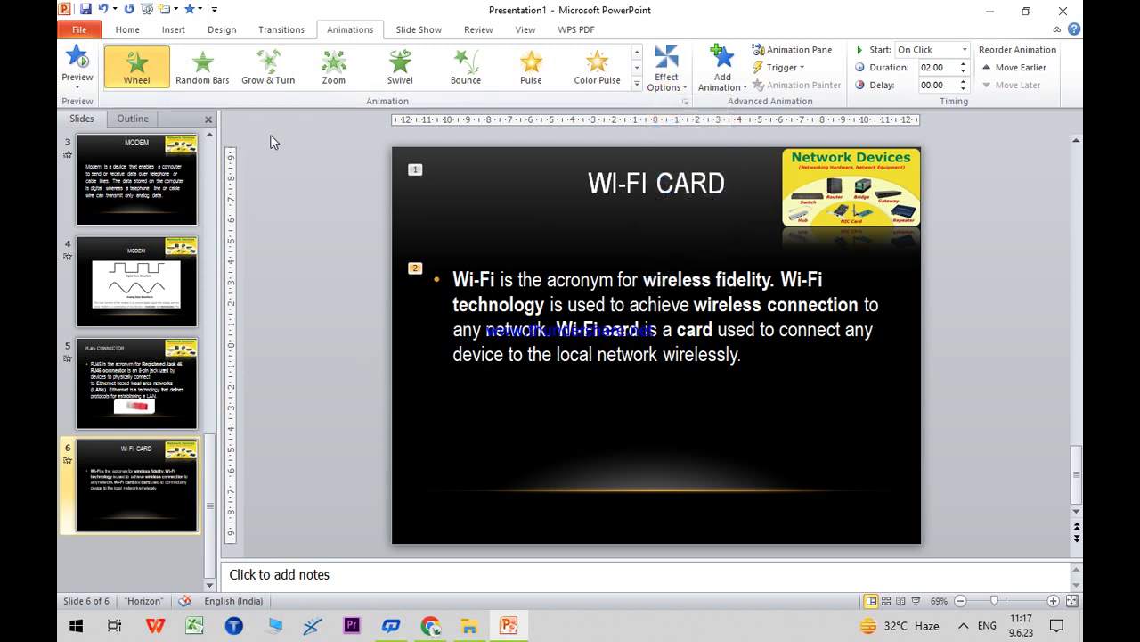
left_click(69, 60)
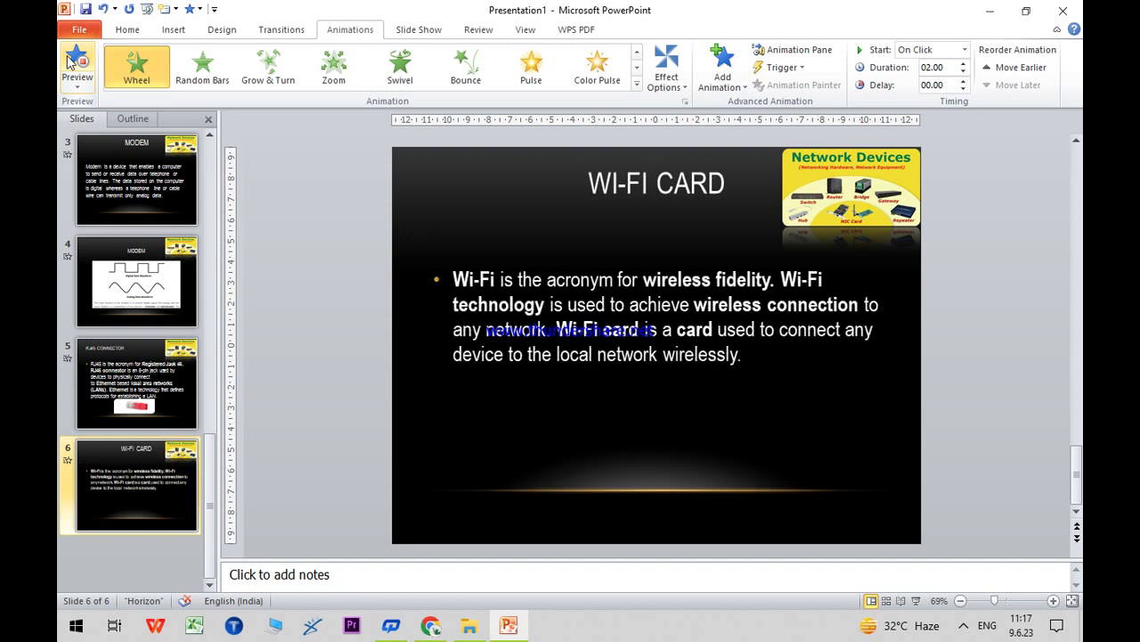
- Switch to the browser and scroll to the Wi-Fi card illustration
left_click(511, 627)
scroll(528, 502, "down", 2)
scroll(527, 505, "down", 1)
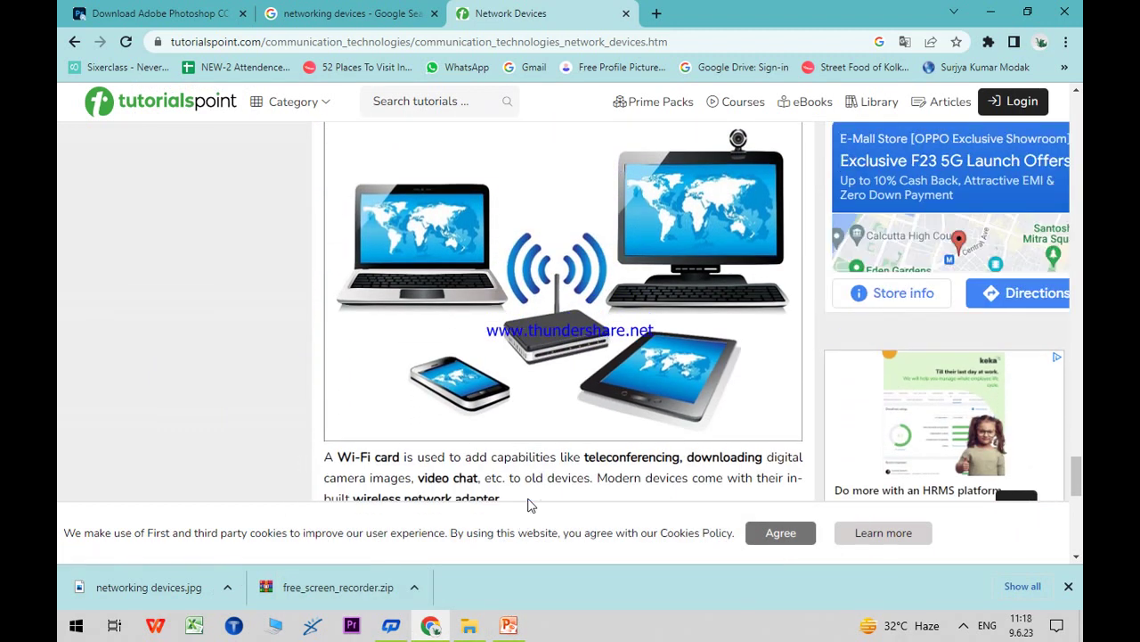
- Paste the web page capture onto slide 6 and crop it down to the Wi-Fi card image
left_click(515, 624)
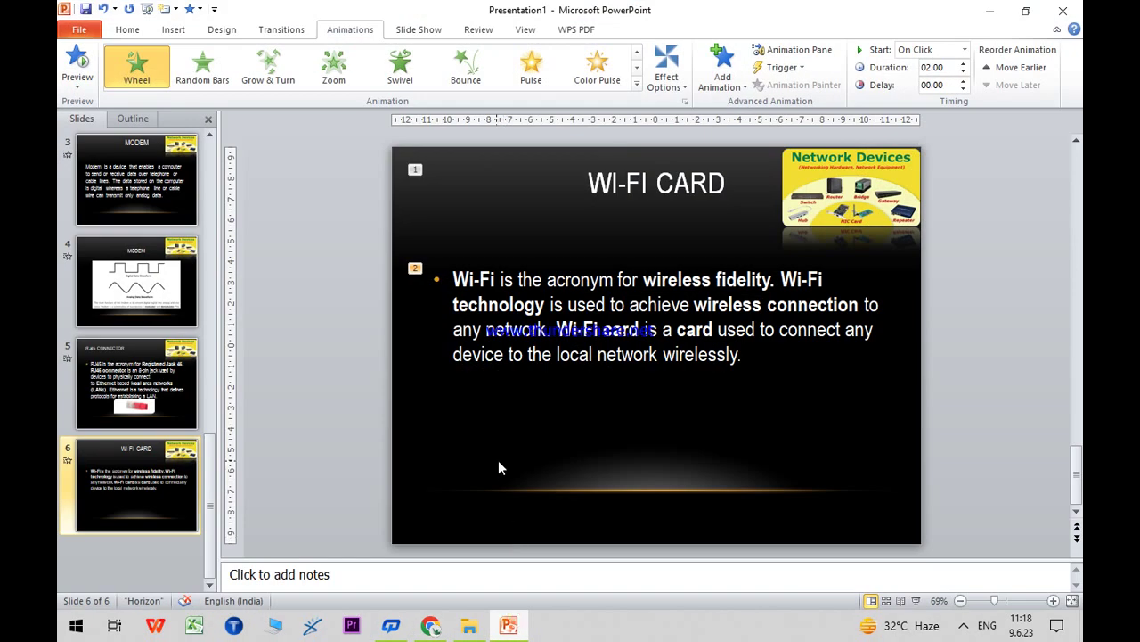
key("ctrl+v")
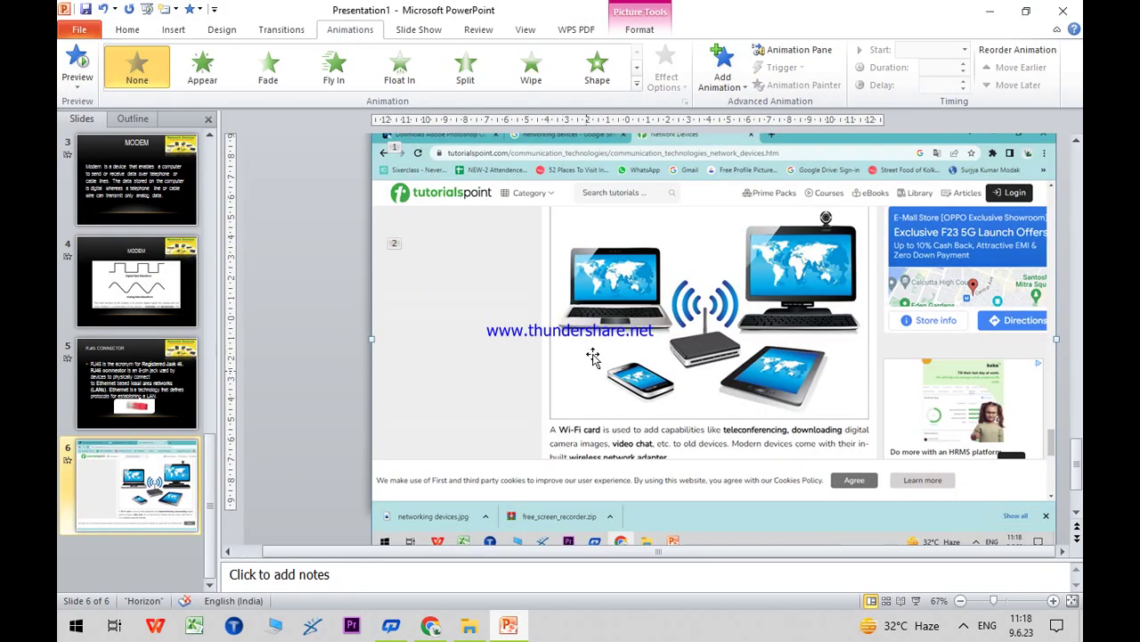
left_click(639, 32)
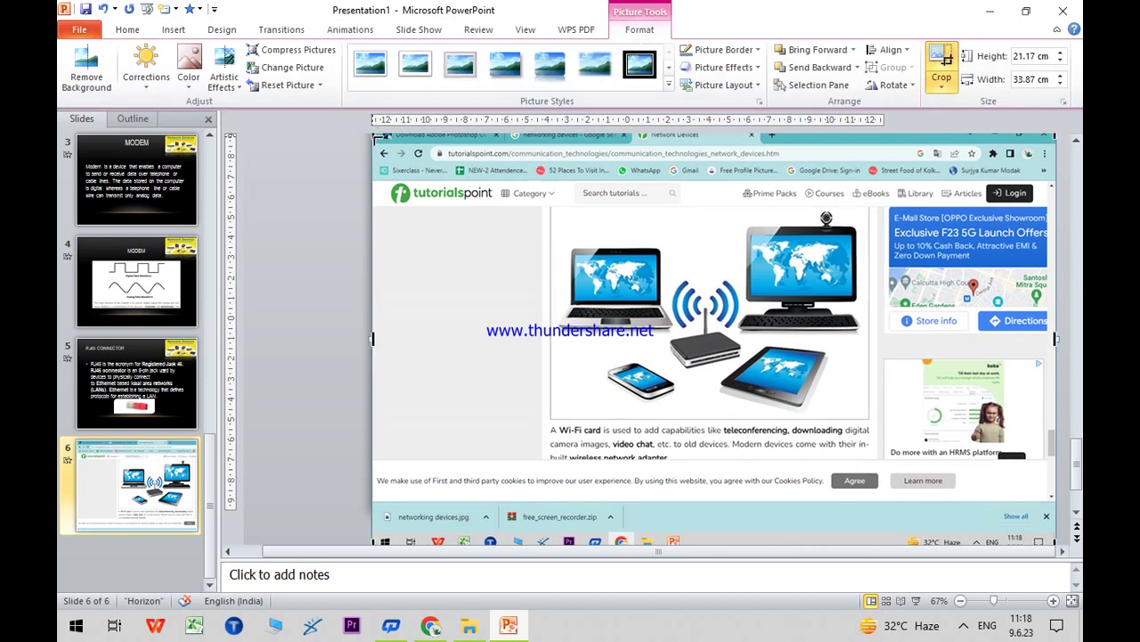
left_click_drag(378, 135, 532, 197)
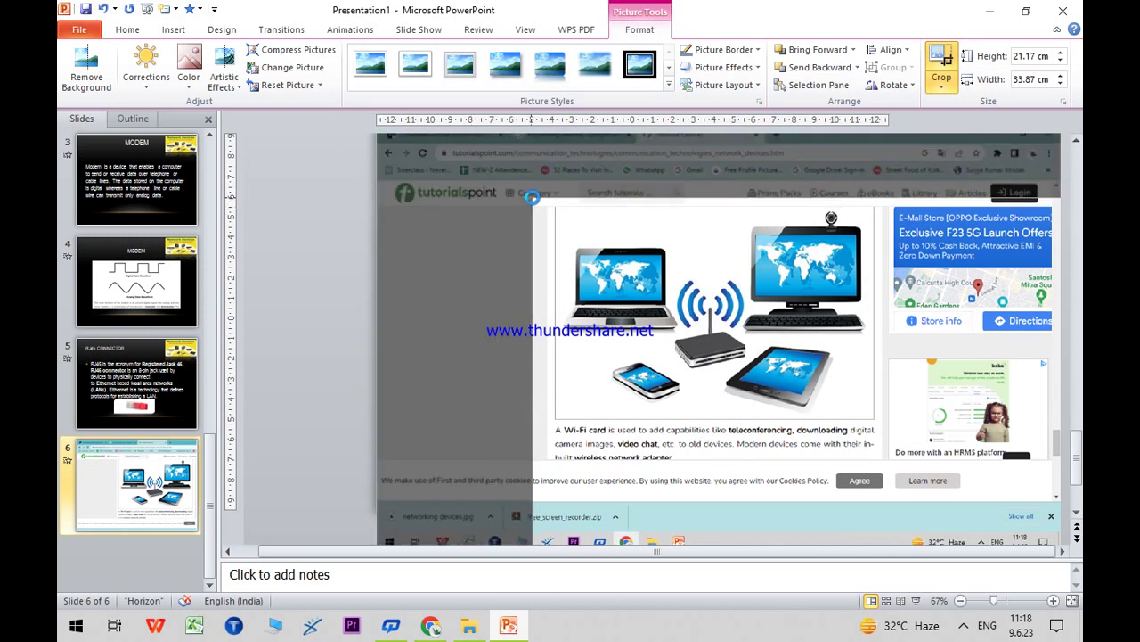
scroll(1039, 493, "down", 1)
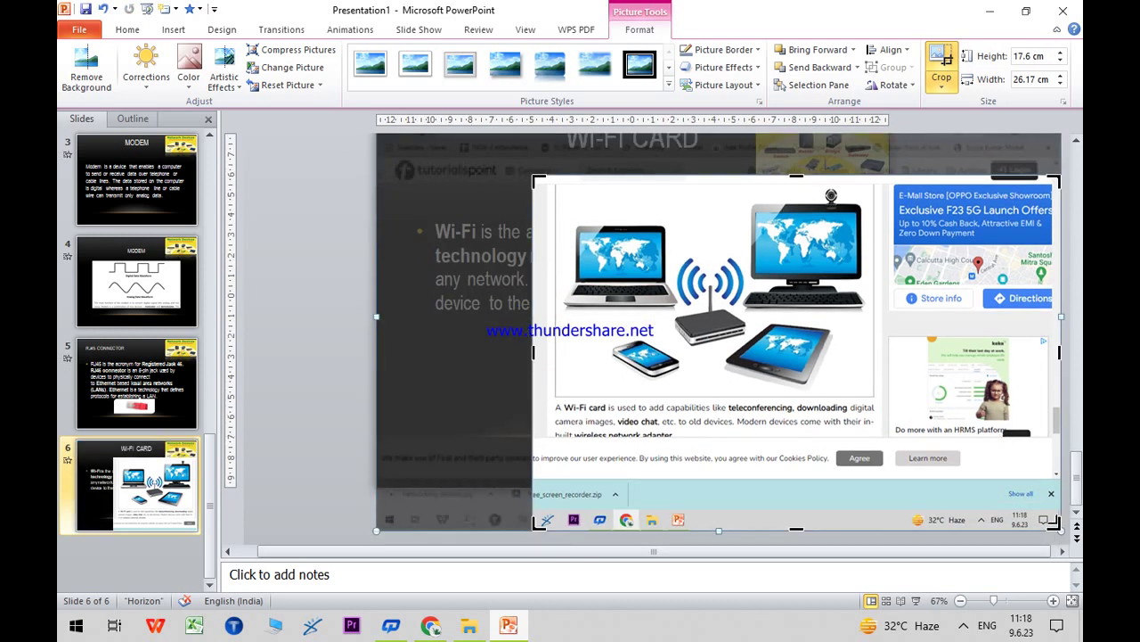
left_click_drag(1054, 526, 887, 399)
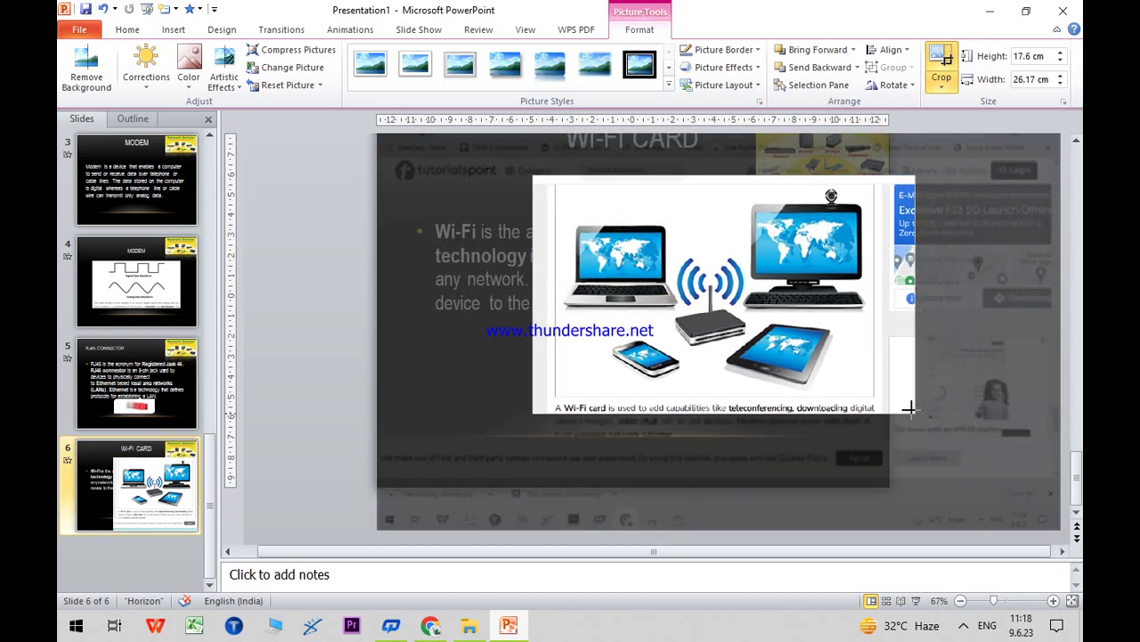
left_click(945, 59)
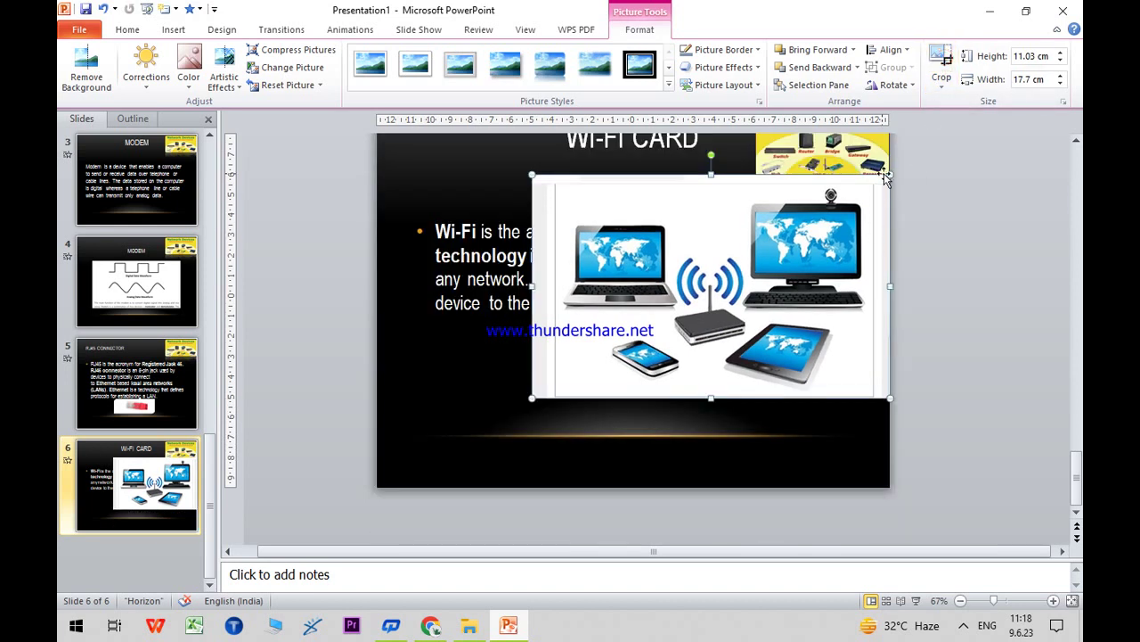
- Shrink the picture to 4.44 × 7.12 cm, centre it below the text, and apply Reflected Rounded Rectangle
left_click_drag(890, 176, 778, 308)
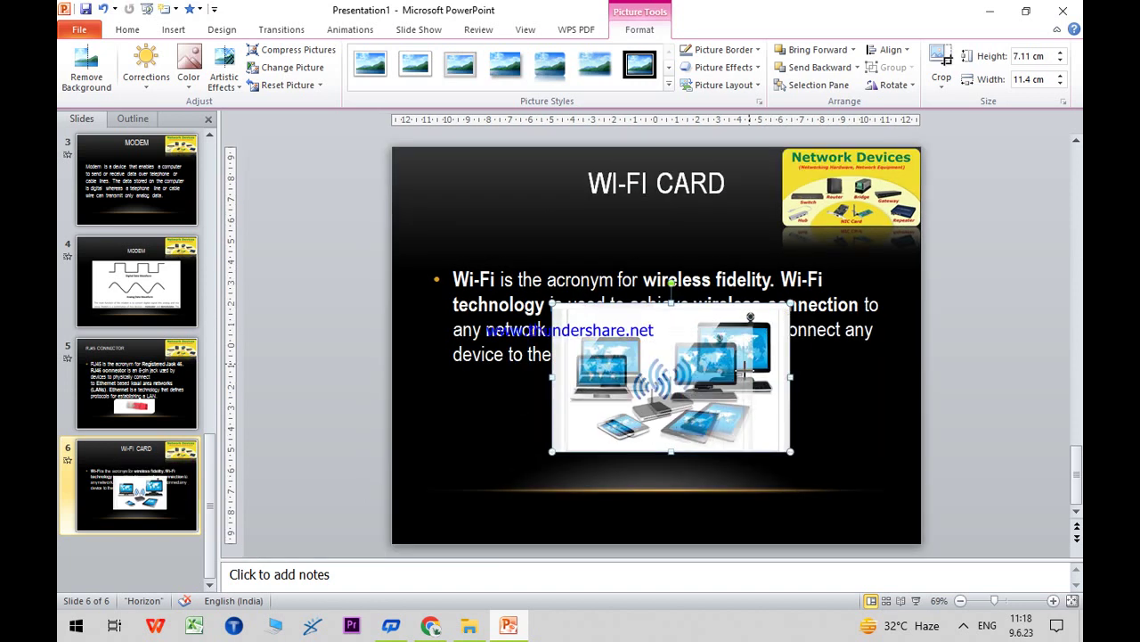
left_click_drag(788, 306, 729, 342)
mouse_move(686, 395)
left_mouse_down()
mouse_move(782, 457)
mouse_move(855, 423)
left_mouse_up()
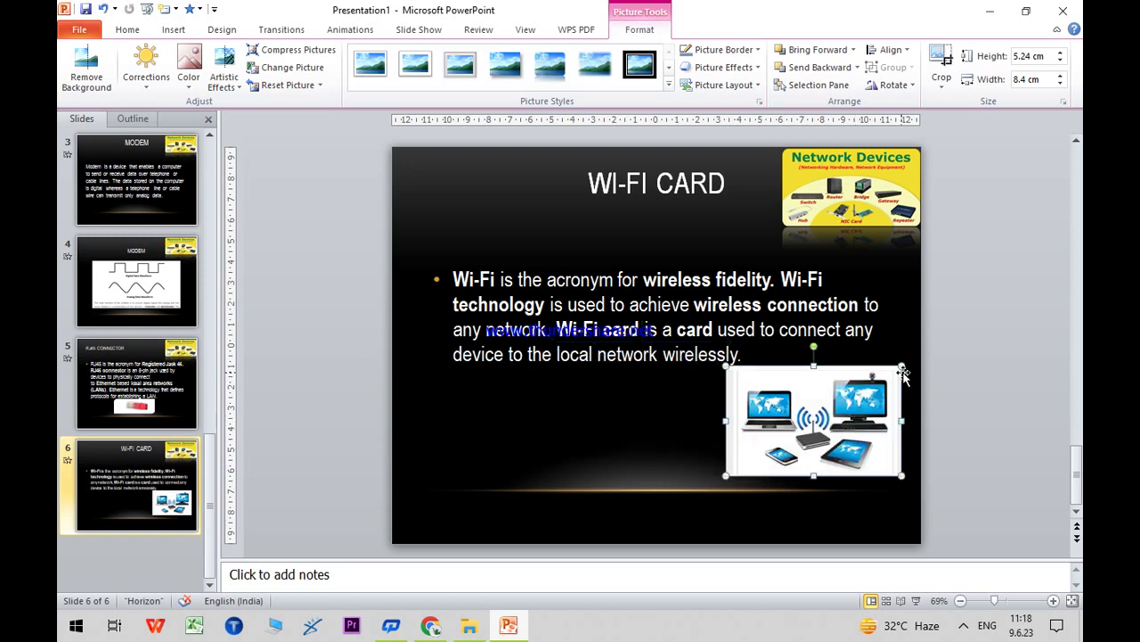
left_click_drag(904, 364, 876, 383)
left_click_drag(820, 417, 699, 417)
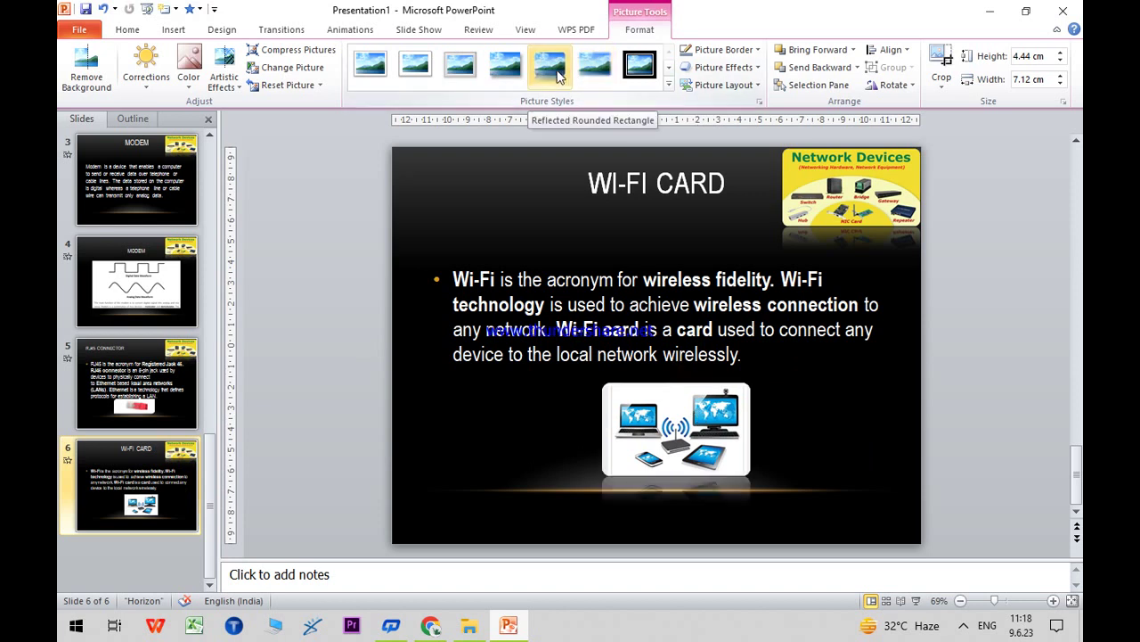
left_click(558, 76)
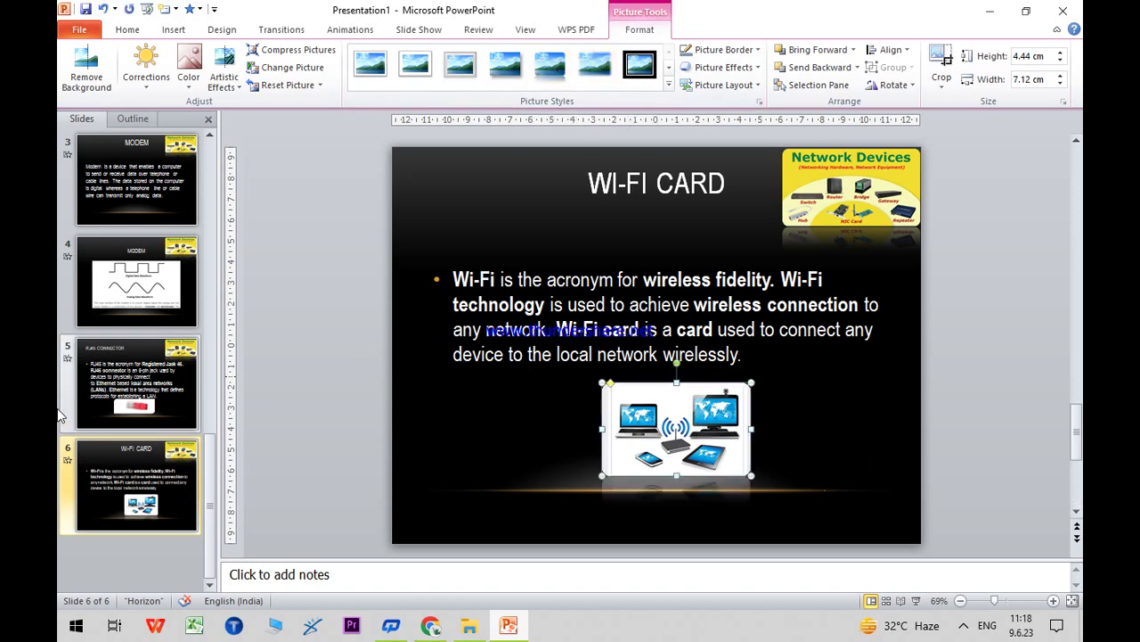
- Give the Wi-Fi picture a Zoom entrance animation, preview it, and mark the position after slide 6
left_click(352, 30)
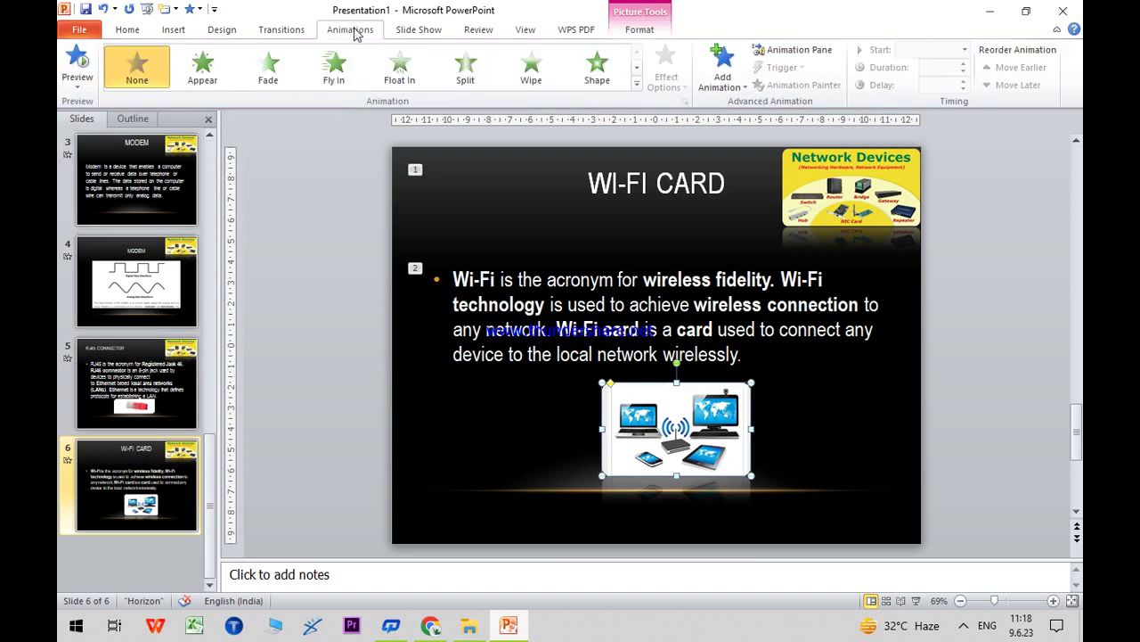
left_click(634, 72)
left_click(334, 71)
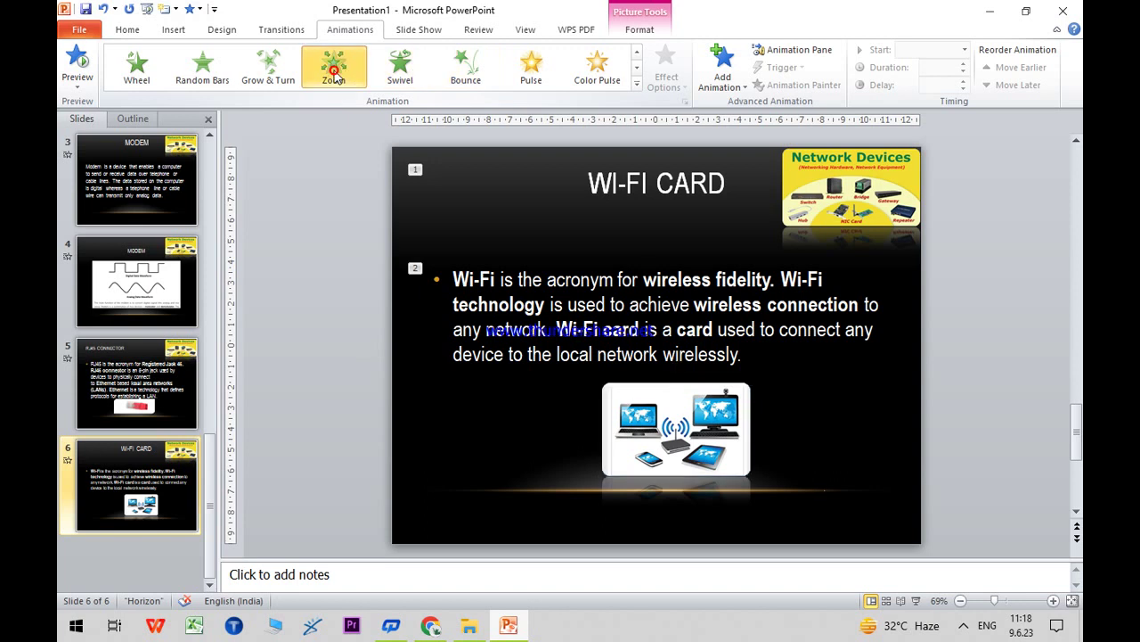
left_click(78, 62)
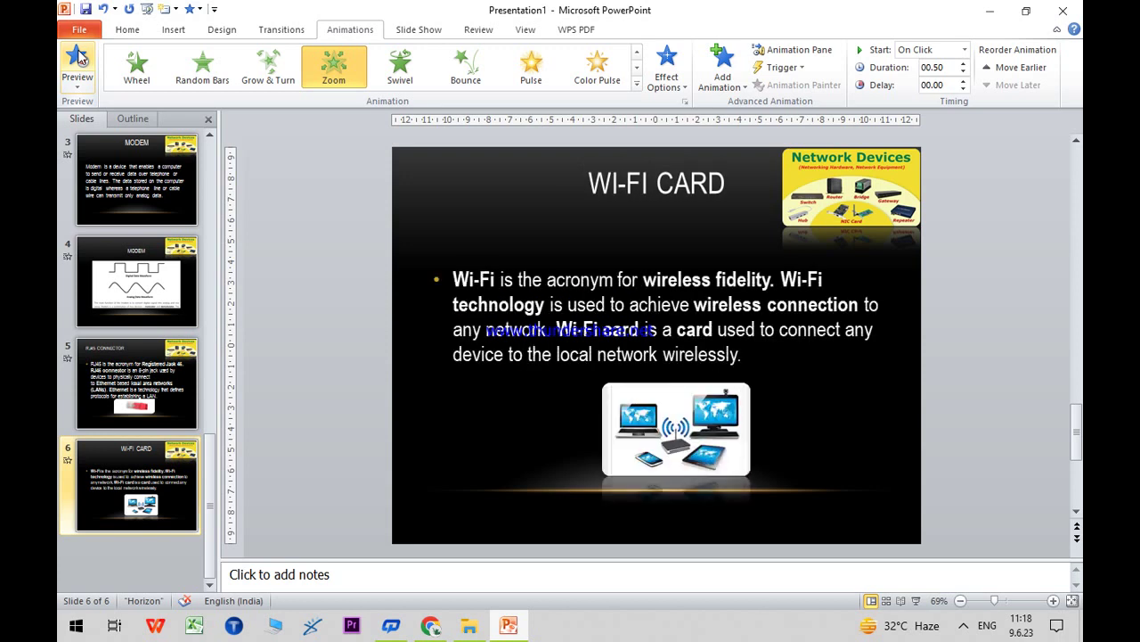
left_click(88, 467)
- Add slide 7 with the title THANK YOU
key("Return")
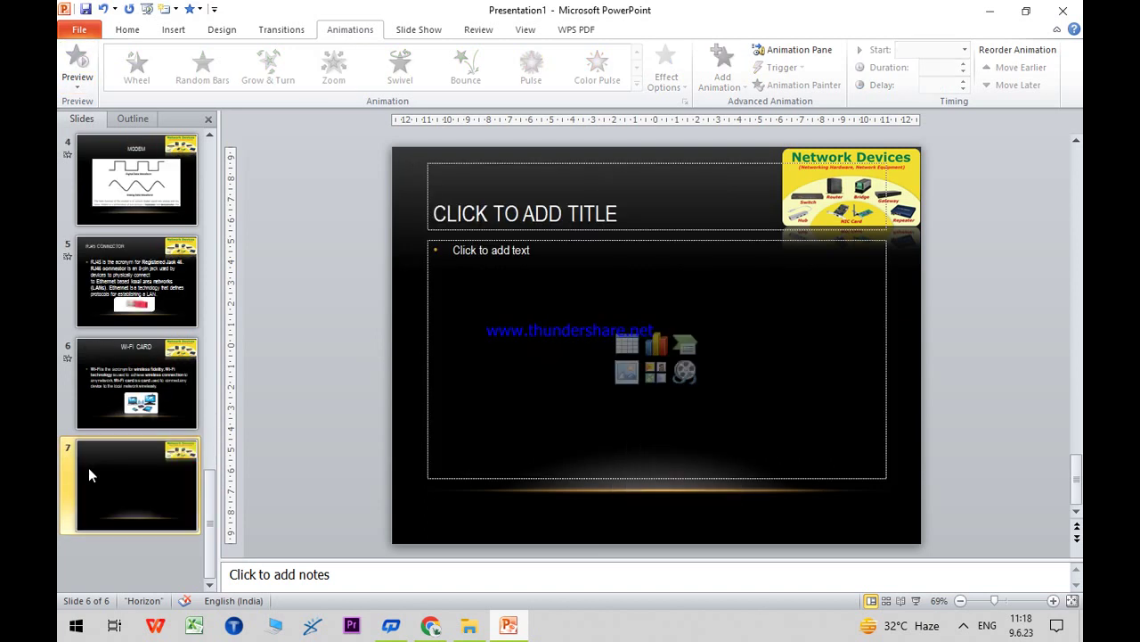
left_click(503, 210)
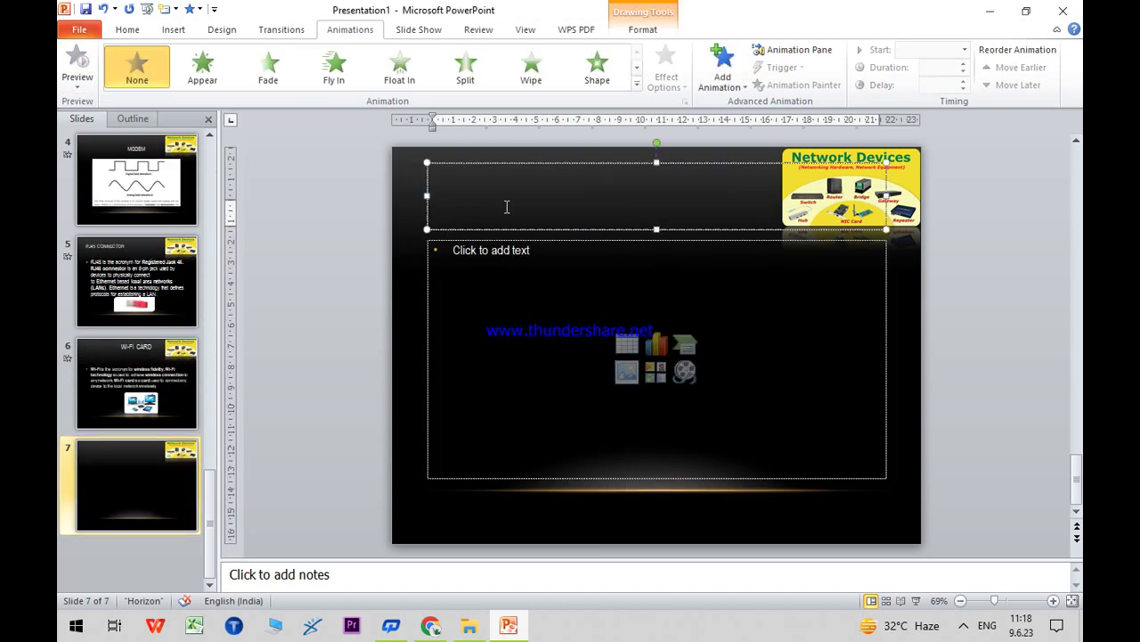
type("THANK YOU")
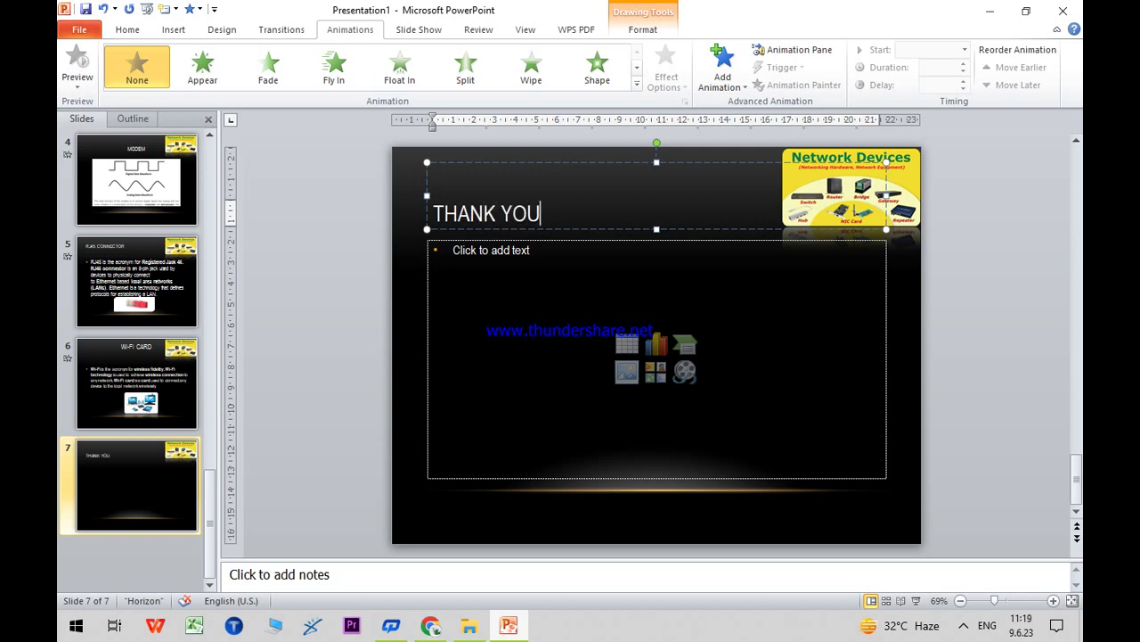
- Centre the THANK YOU title and grow it to 48 pt
left_click_drag(555, 215, 429, 214)
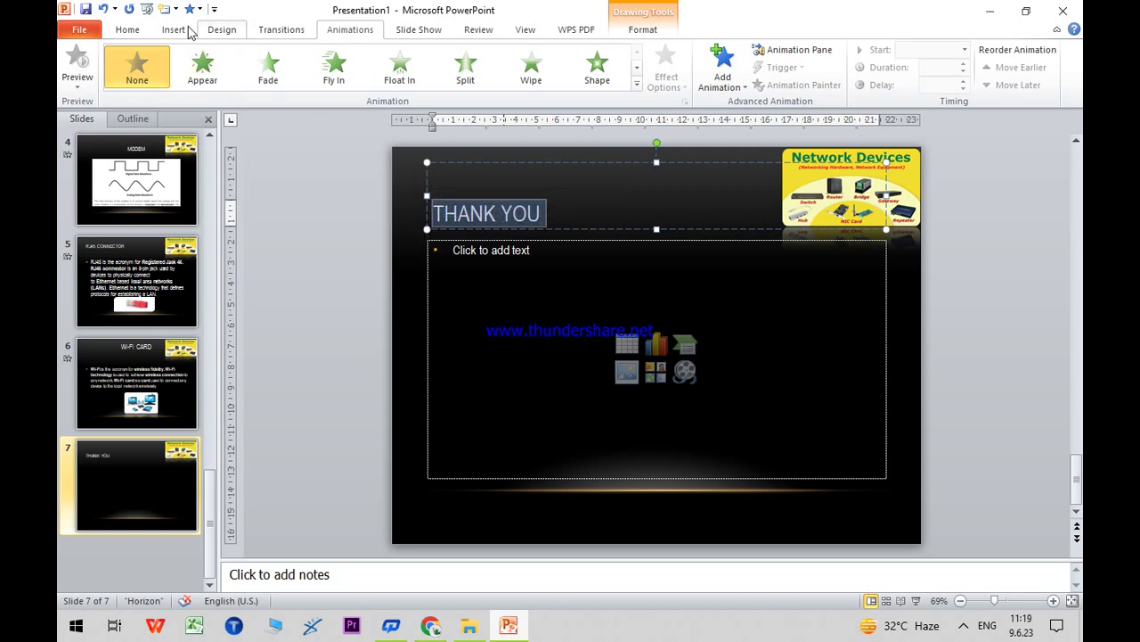
left_click(128, 29)
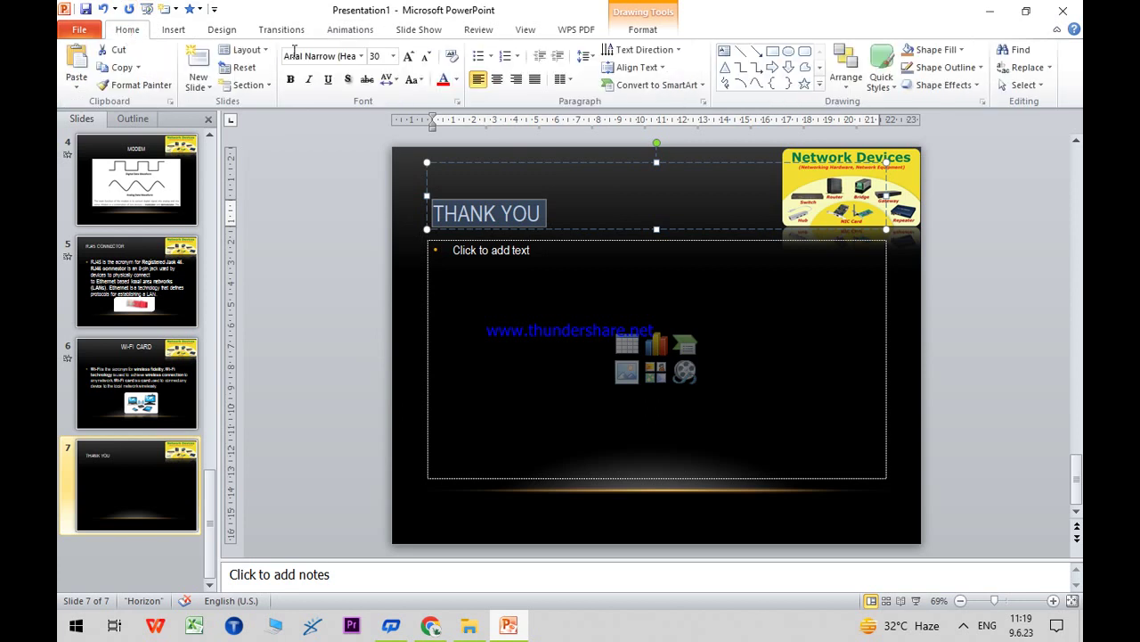
left_click(517, 80)
left_click(500, 80)
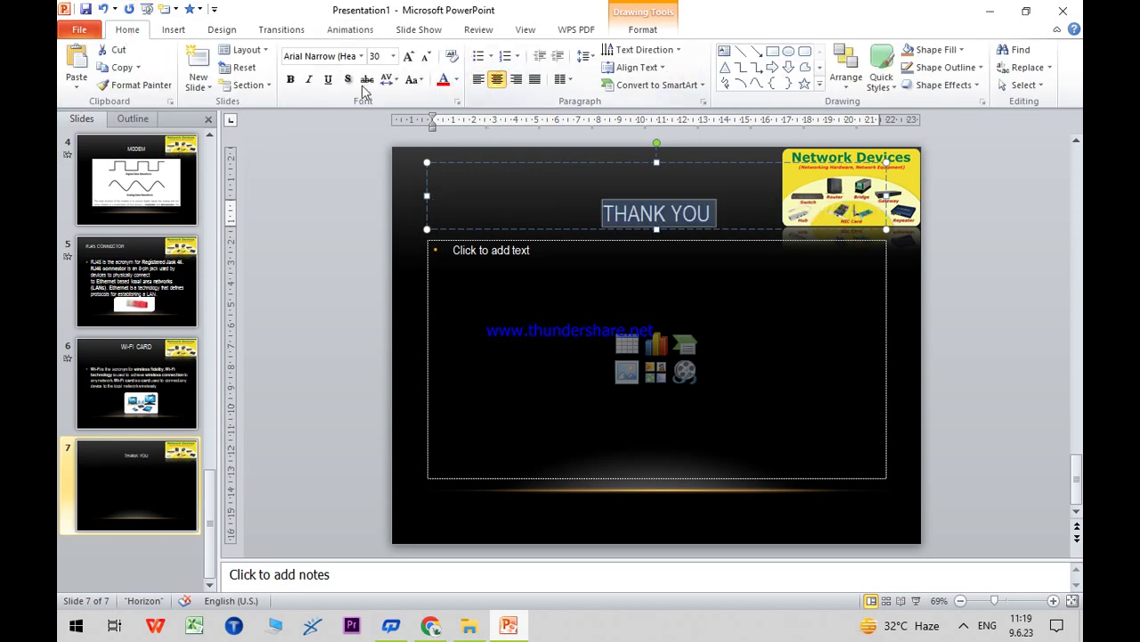
left_click(408, 56)
left_click(408, 56)
left_click(408, 56)
left_click(408, 56)
left_click(409, 57)
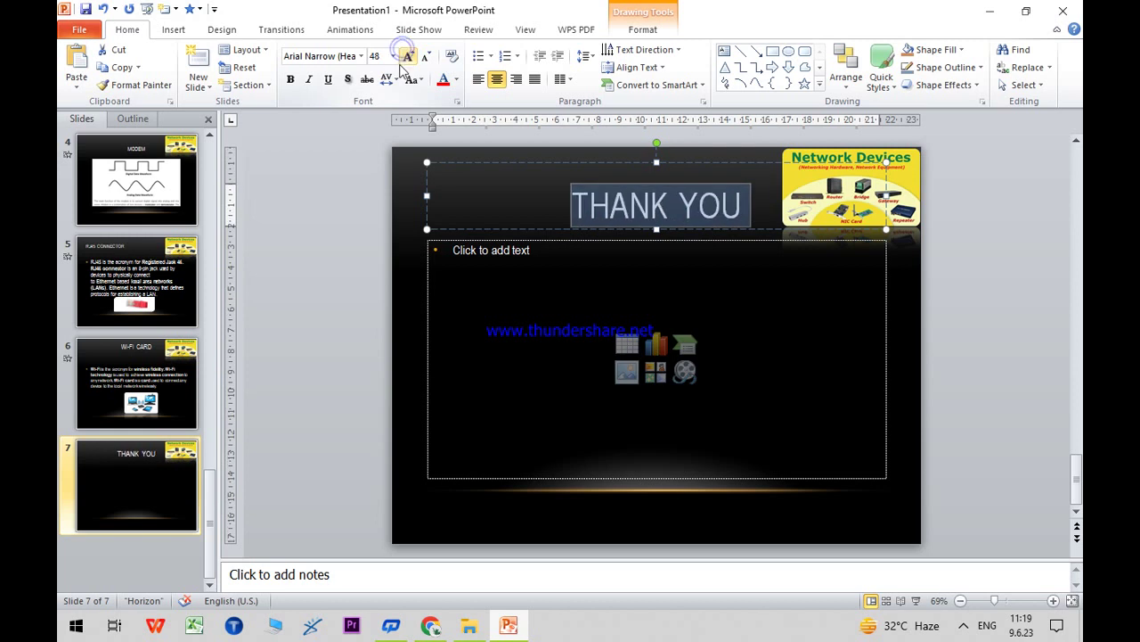
- Give the THANK YOU title a Fly In entrance animation and preview it
left_click(350, 30)
left_click(334, 67)
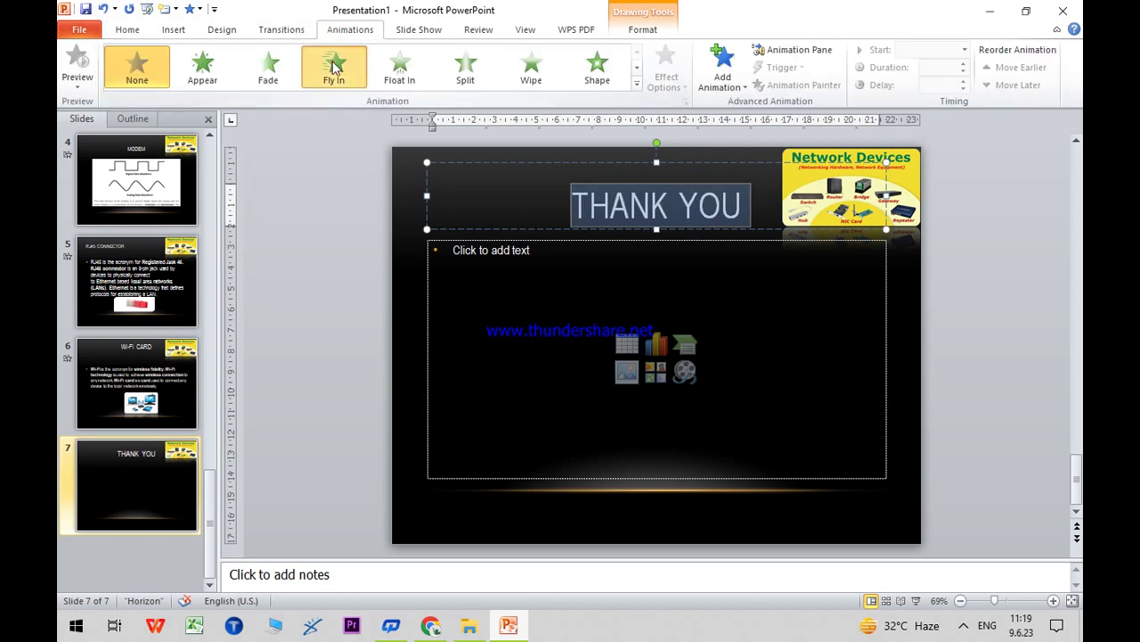
left_click(77, 63)
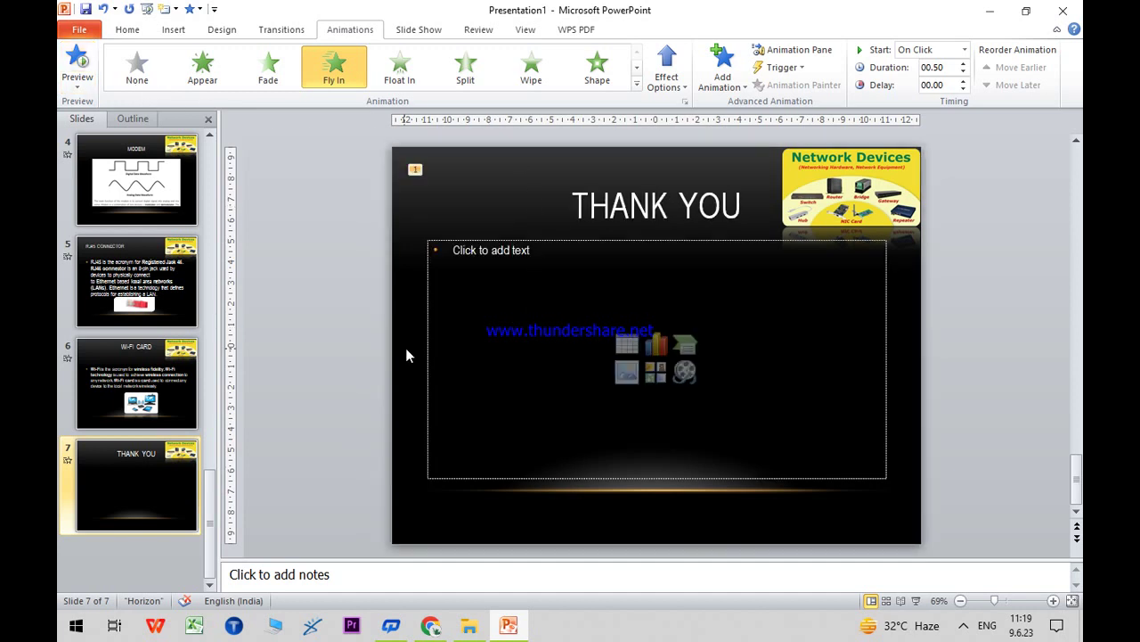
- In a new Chrome tab, search Google Images for 'thank you slide'
left_click(430, 625)
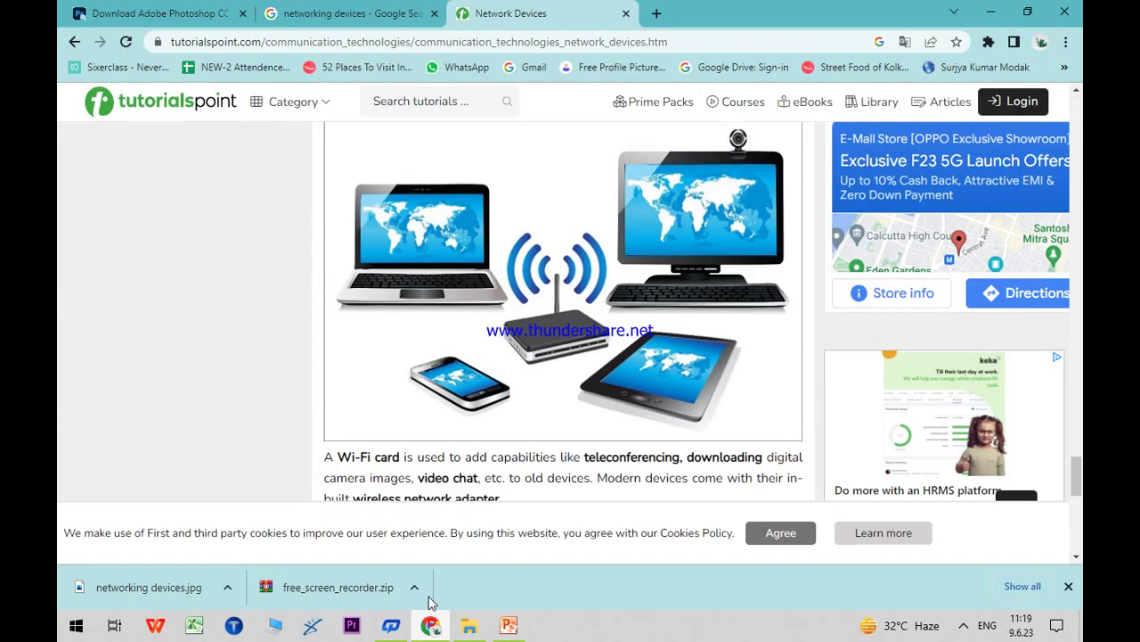
left_click(656, 12)
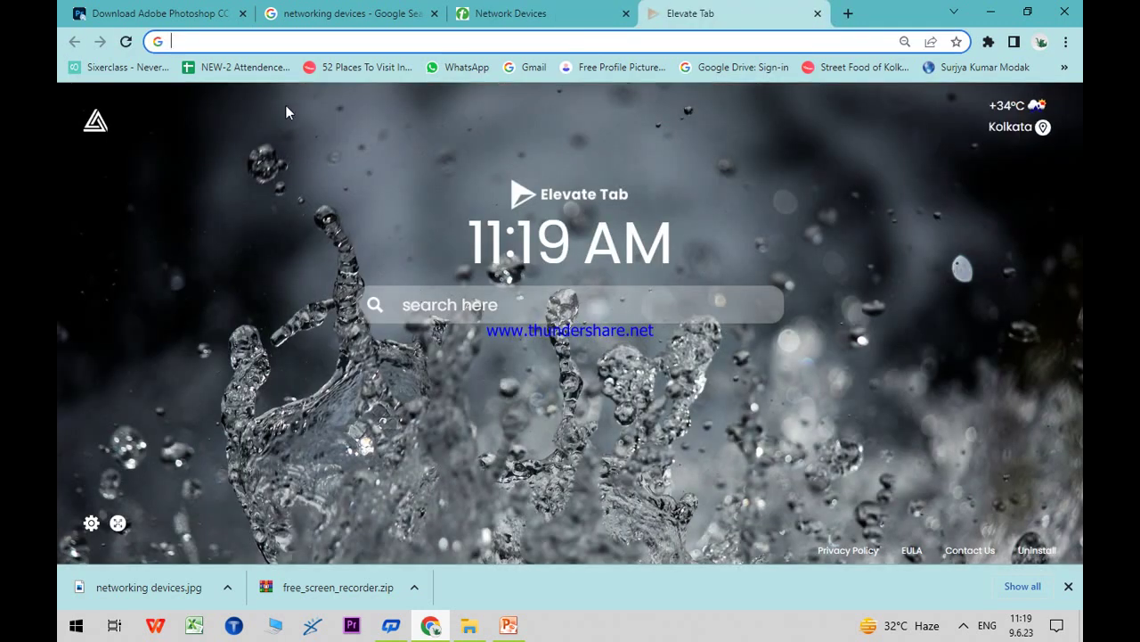
type("ww")
key("Return")
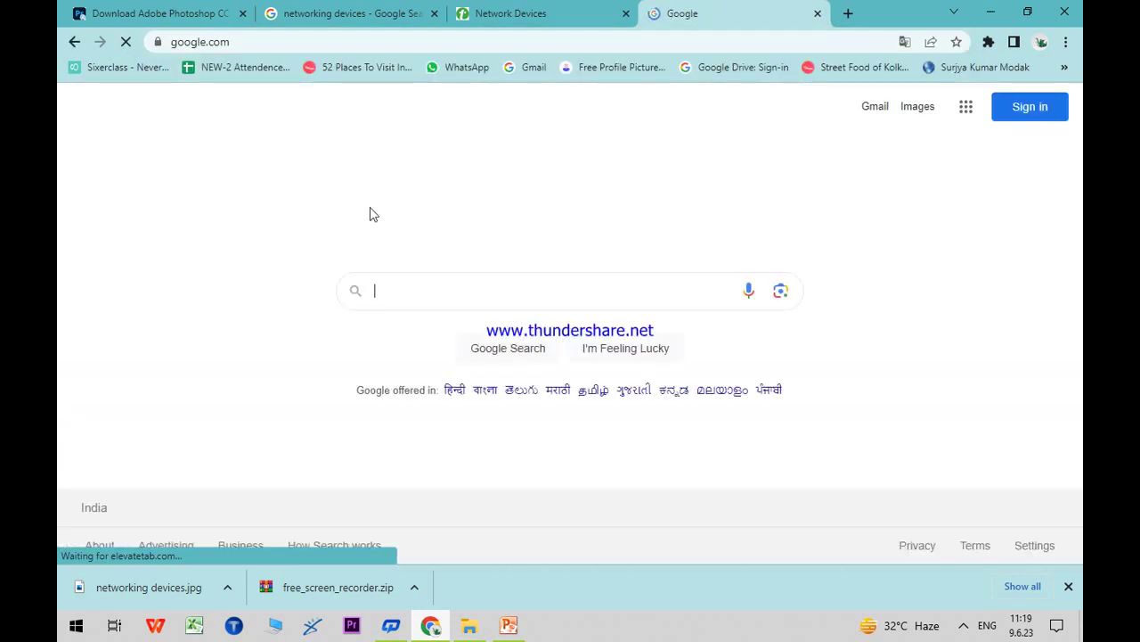
type("thank ")
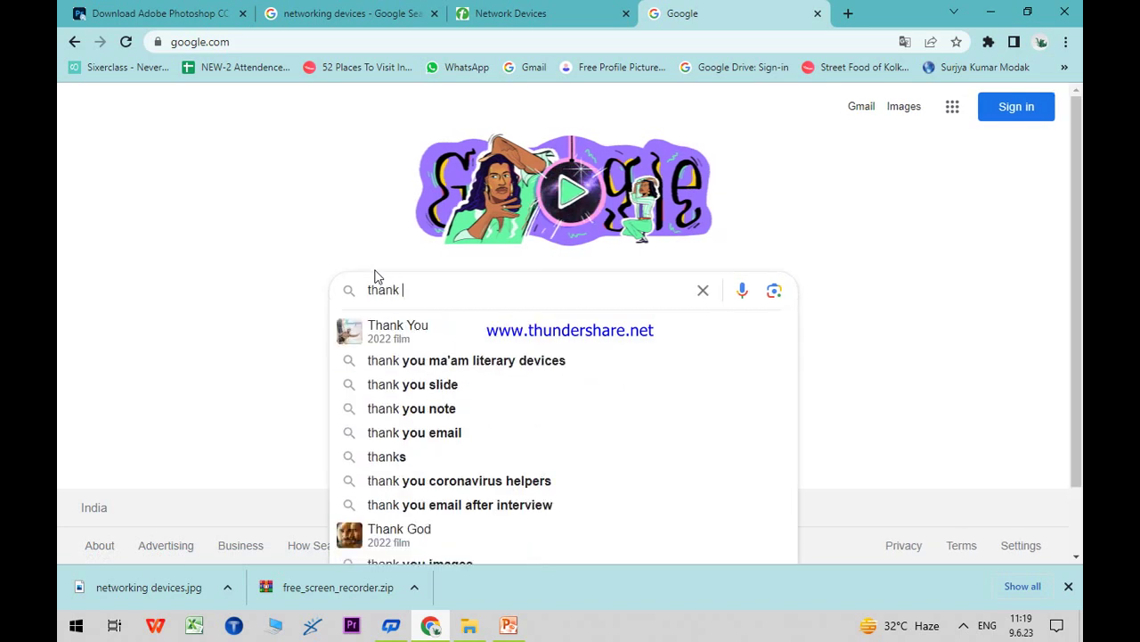
type("you slide")
key("Return")
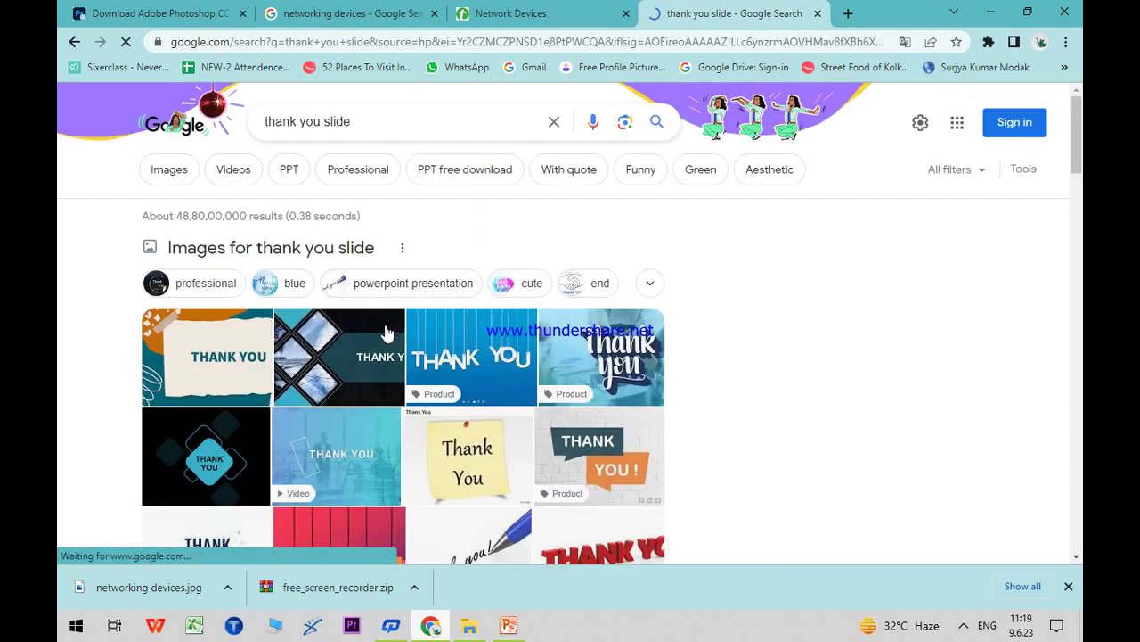
left_click(176, 164)
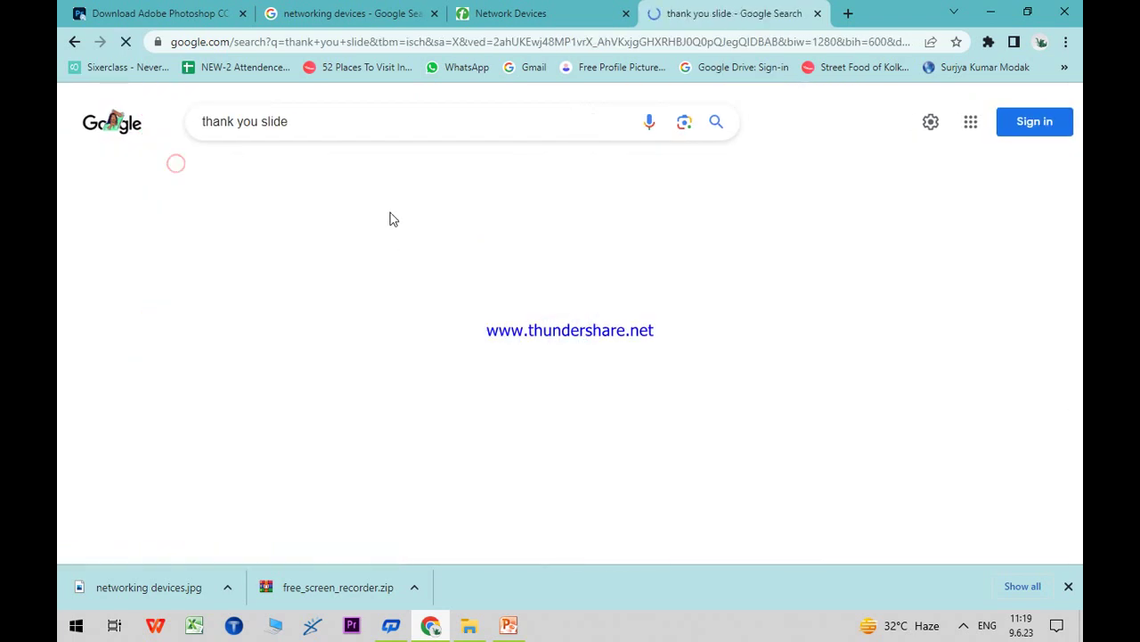
- Save the SlideTeam pen Thank you image to the Desktop as thanks.jpg
scroll(456, 272, "down", 2)
scroll(462, 275, "down", 3)
scroll(461, 275, "down", 1)
scroll(461, 275, "down", 2)
scroll(461, 276, "down", 4)
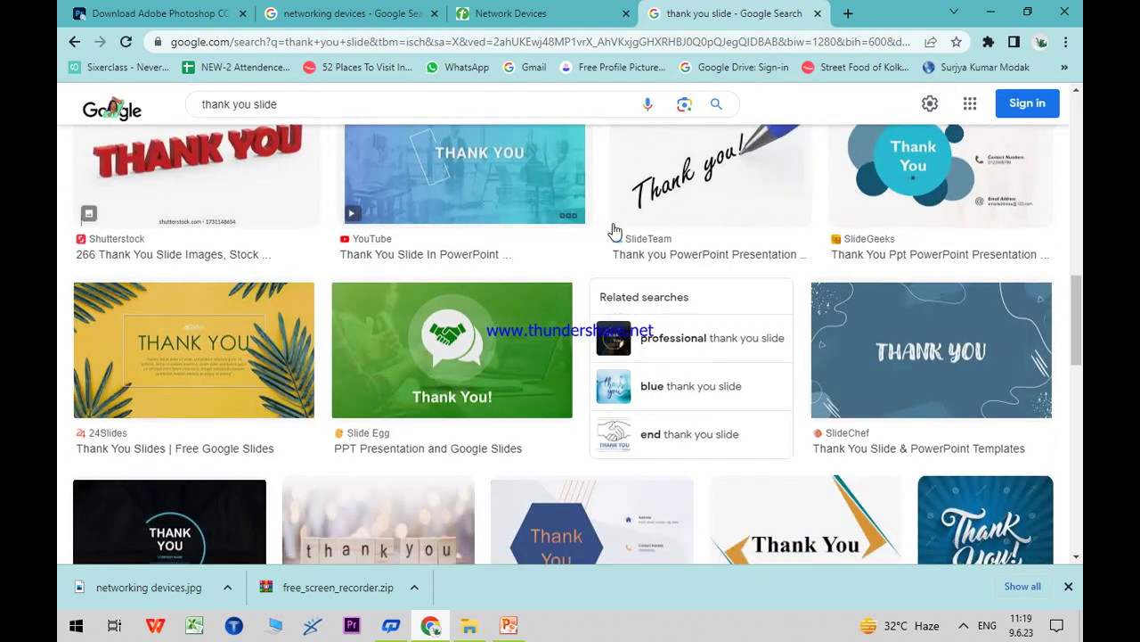
left_click(615, 231)
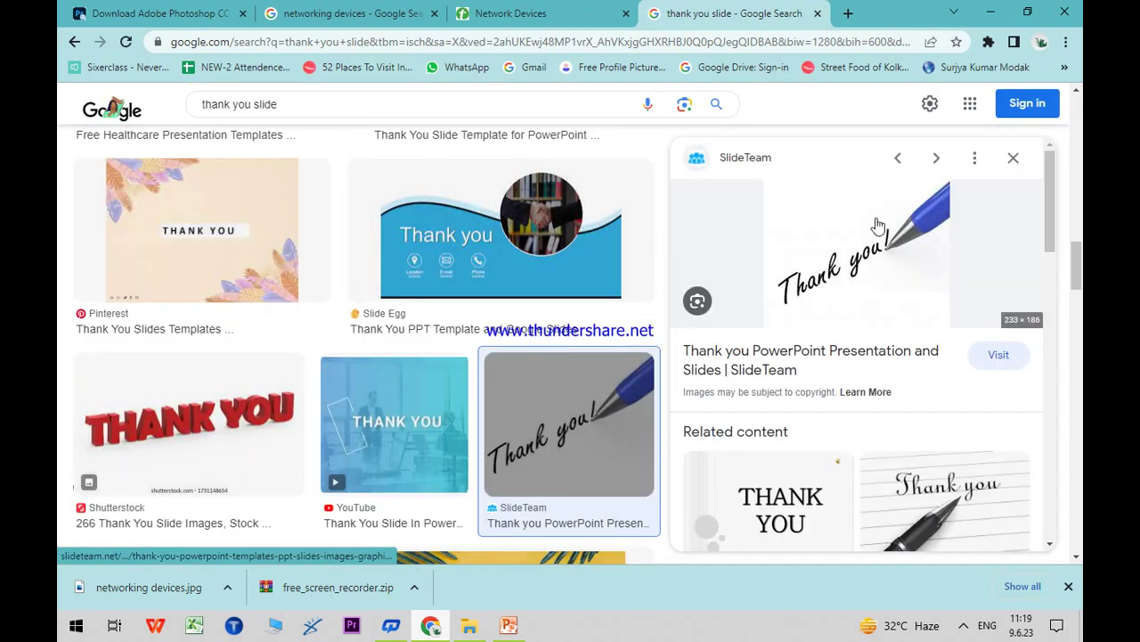
right_click(878, 226)
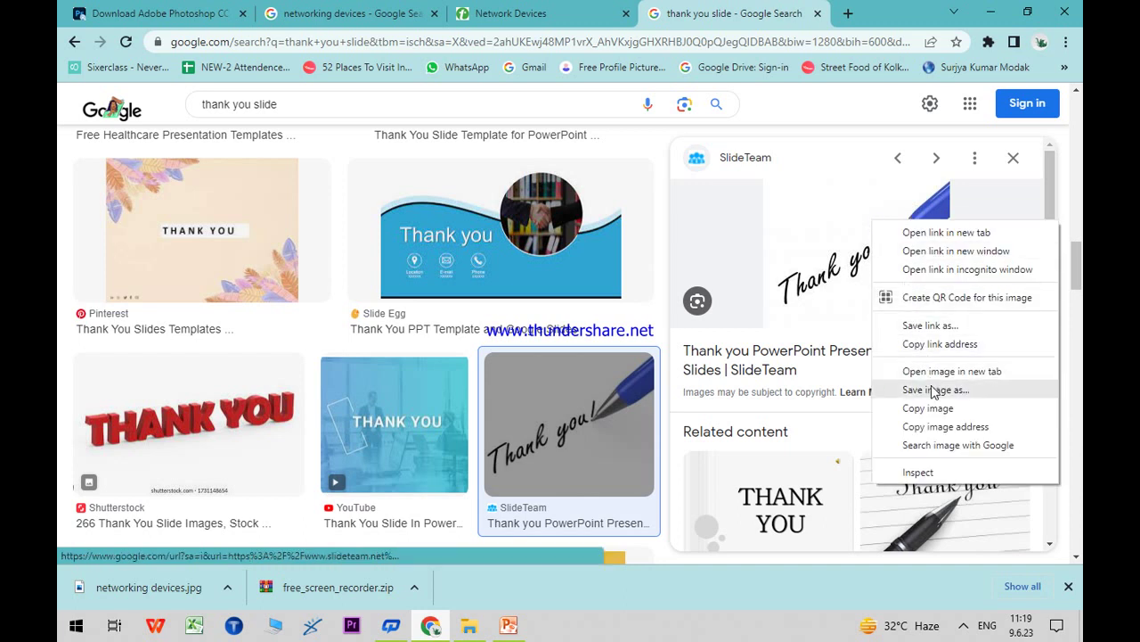
left_click(933, 390)
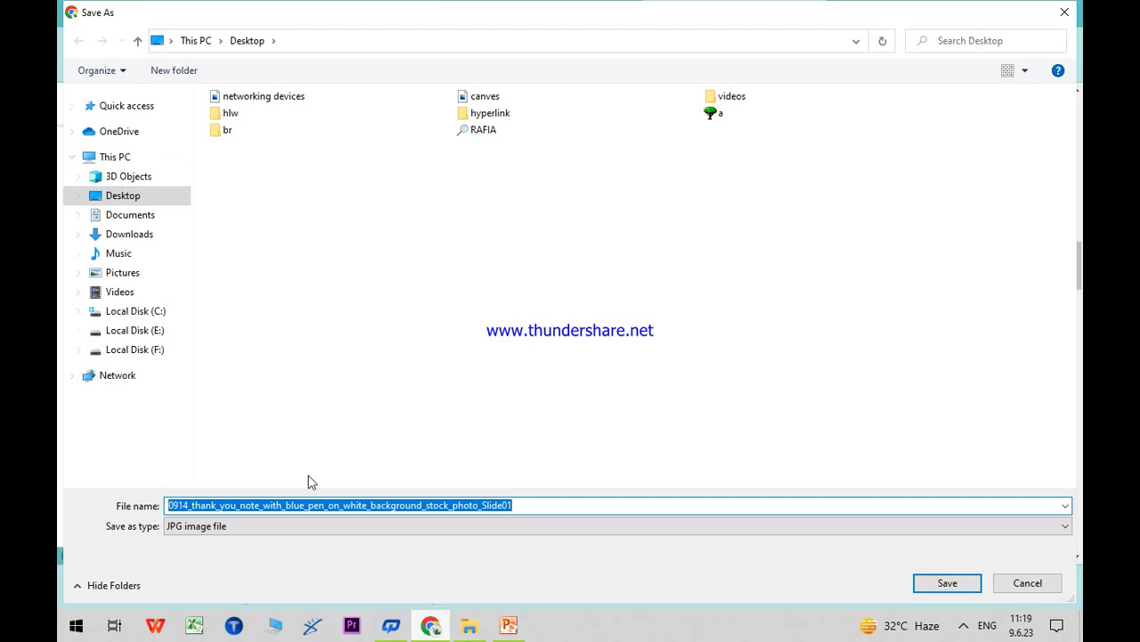
type("thanks")
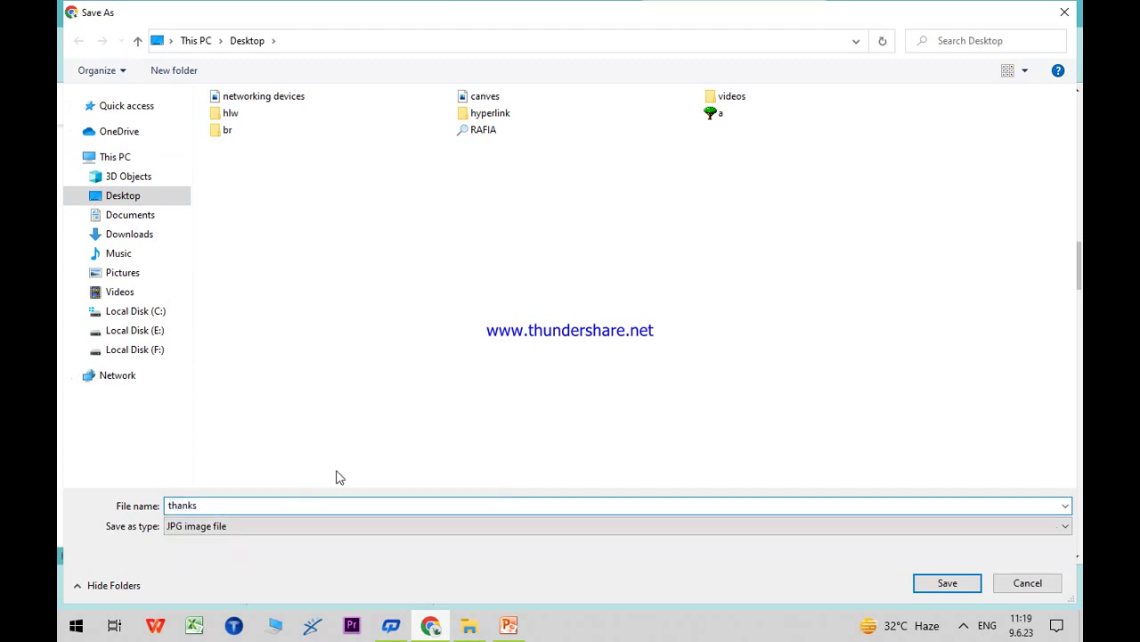
left_click(947, 581)
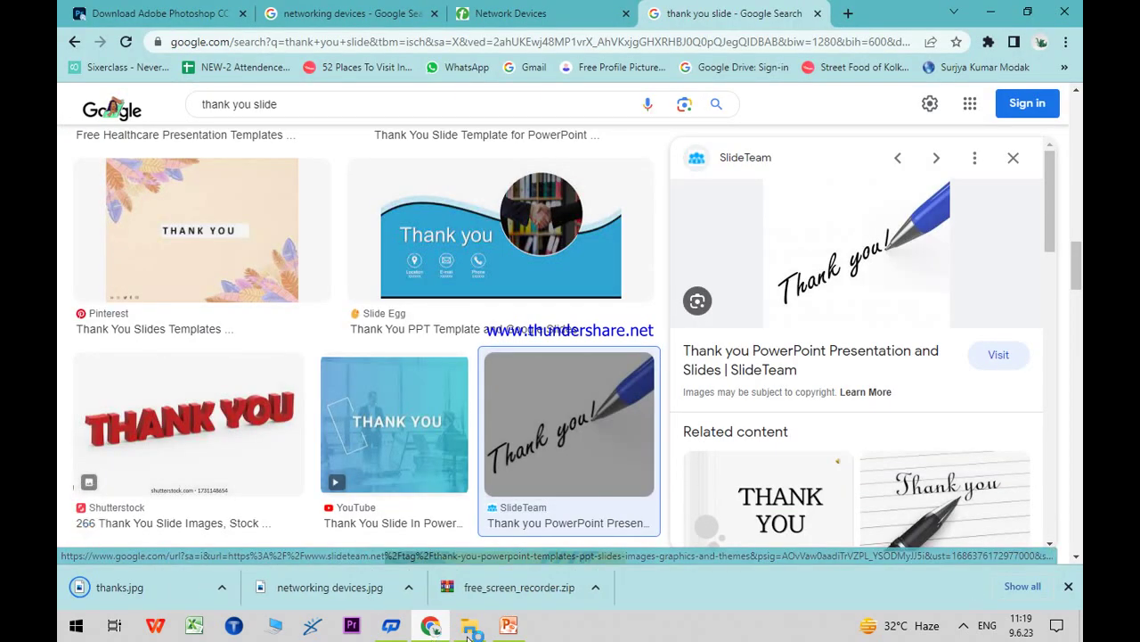
left_click(515, 635)
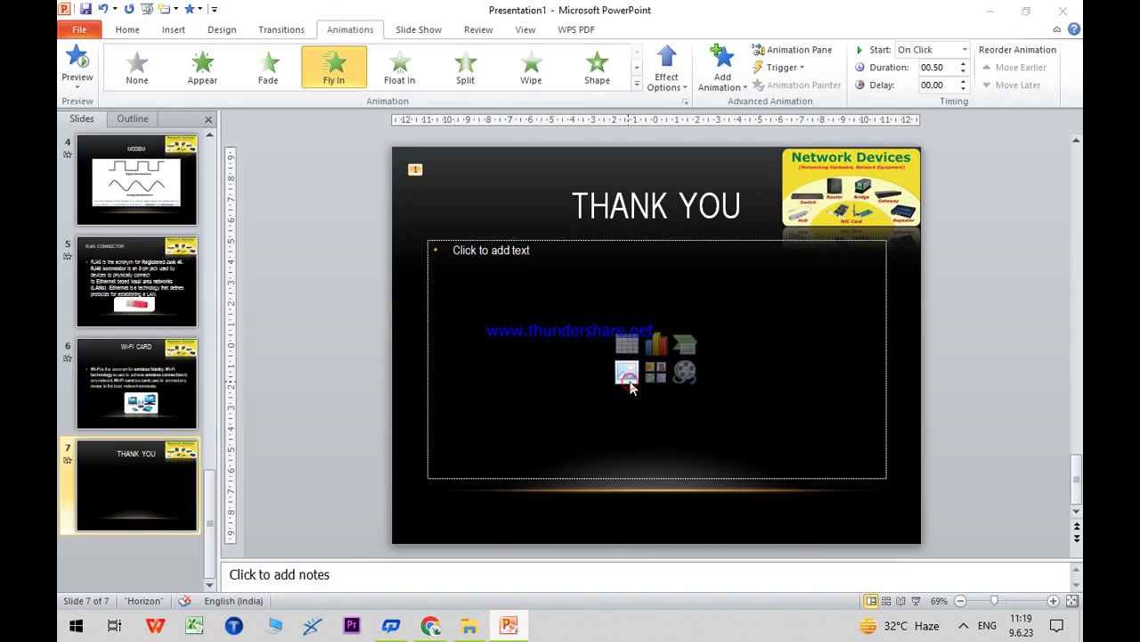
- Insert thanks.jpg from the Desktop into slide 7's picture placeholder
left_click(628, 374)
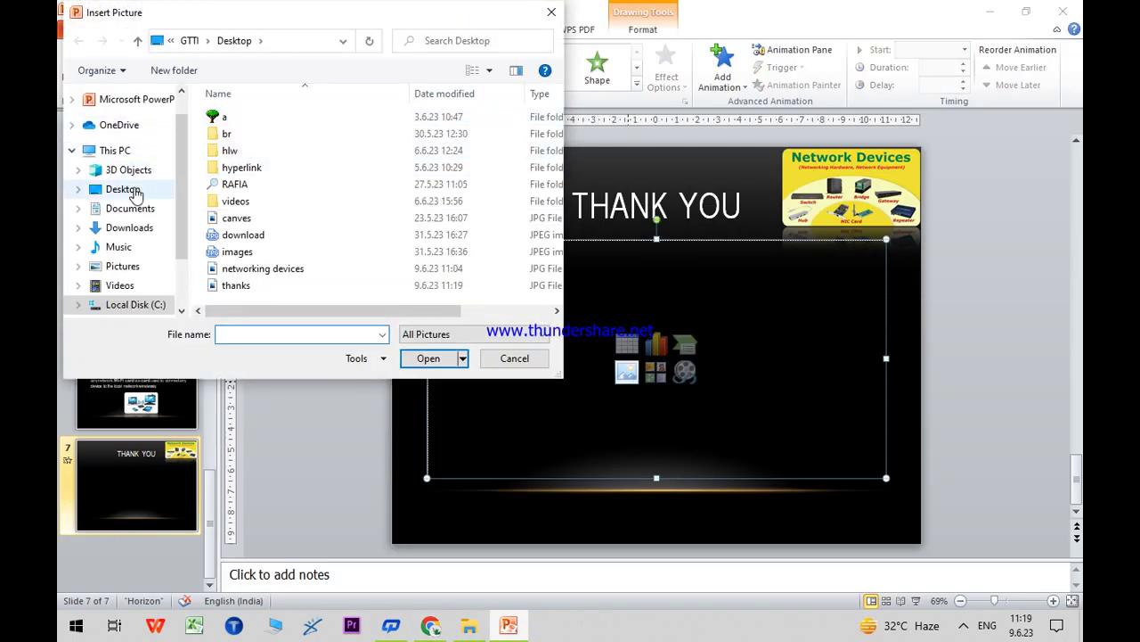
left_click(123, 189)
left_click(234, 96)
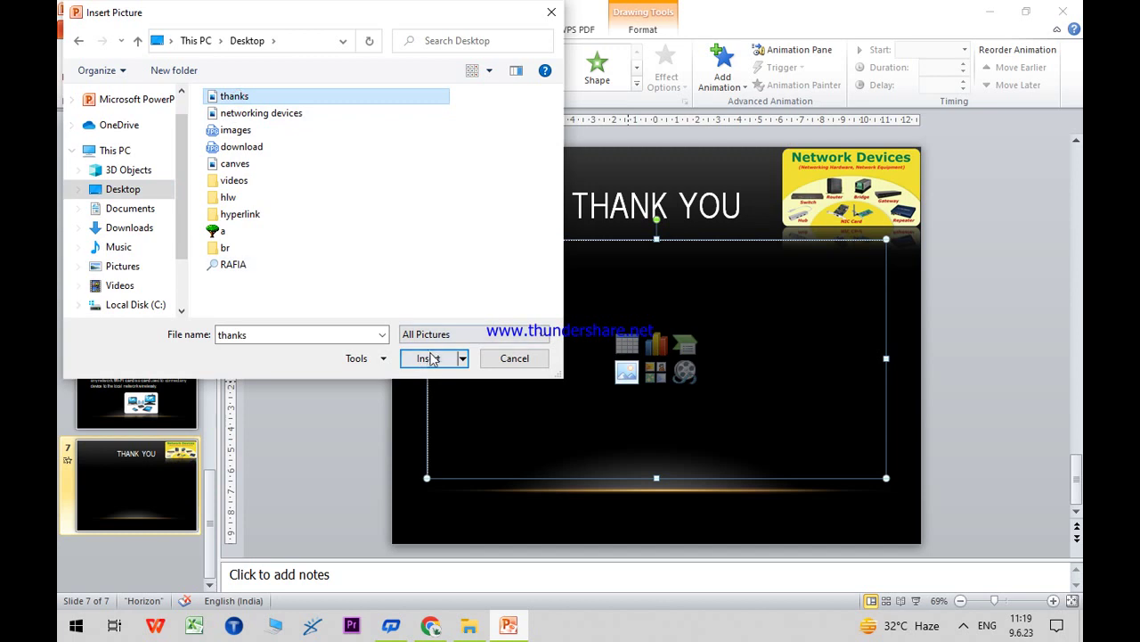
left_click(432, 358)
- Enlarge the thanks picture to about 10.06 × 12.6 cm and position it below the THANK YOU title
left_click_drag(697, 380, 577, 331)
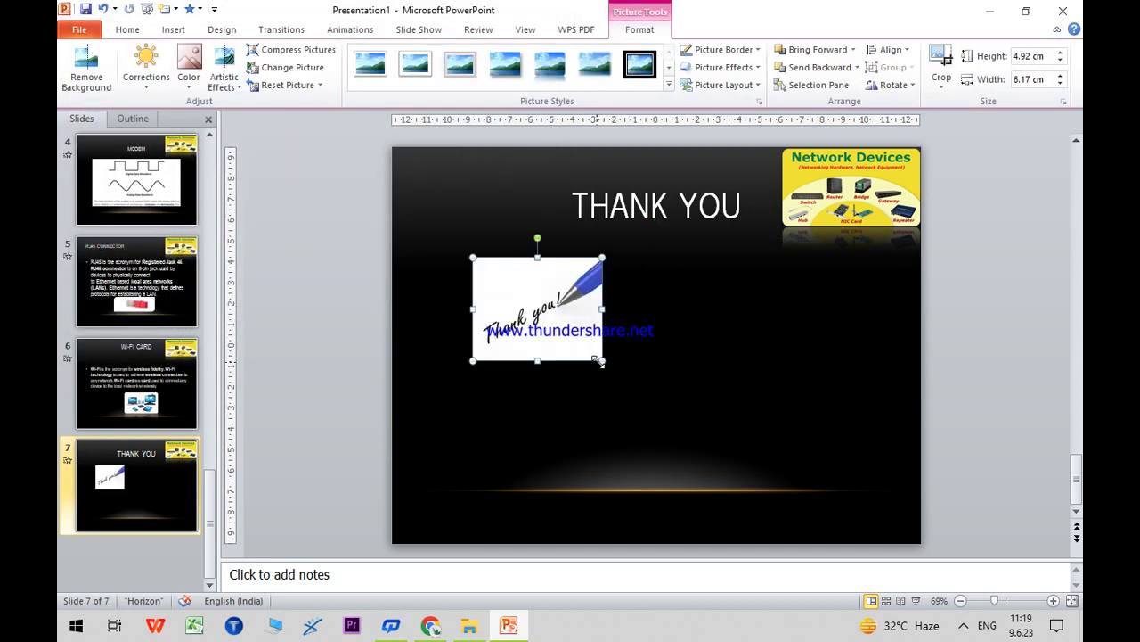
left_click_drag(600, 361, 736, 466)
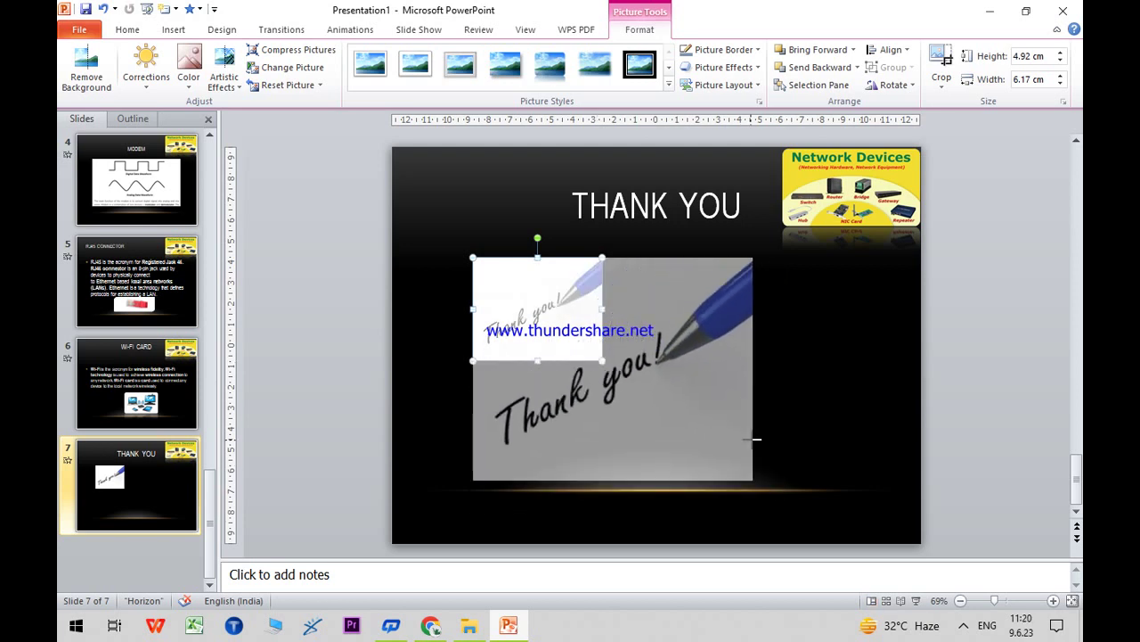
left_click_drag(659, 387, 723, 390)
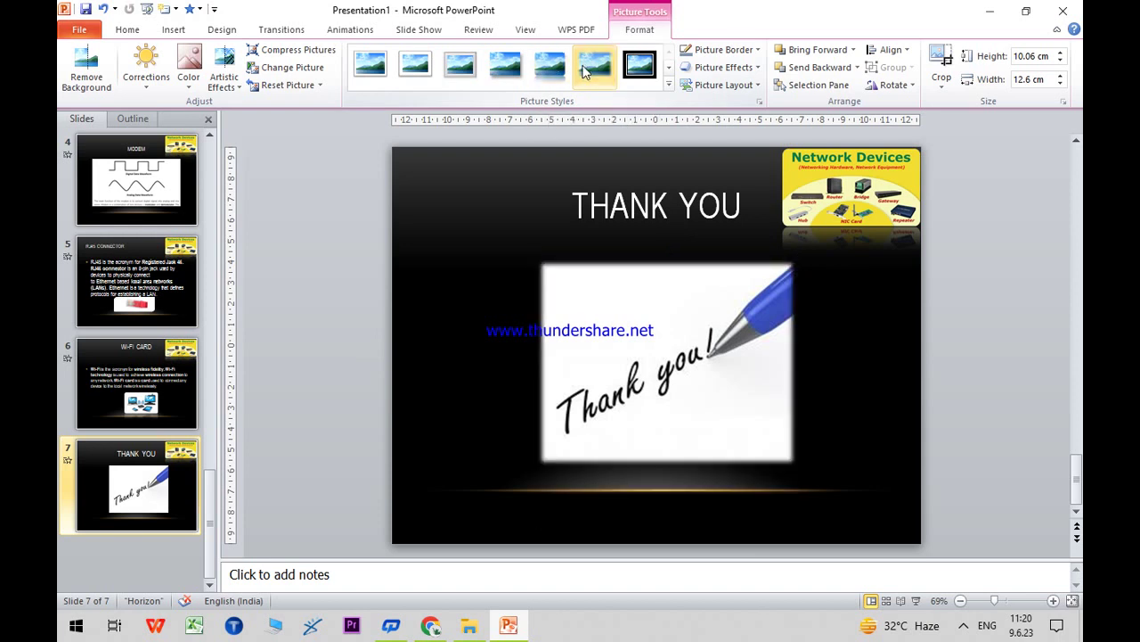
left_click(357, 30)
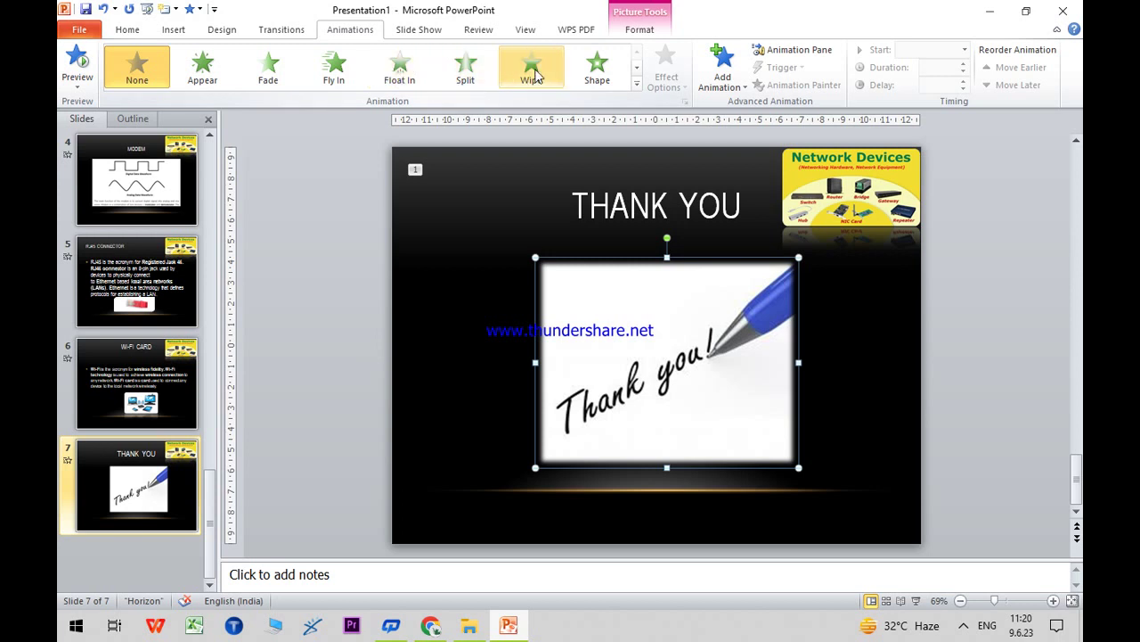
- Give the thanks picture a Shape entrance animation with Out direction and preview it
left_click(628, 74)
left_click(637, 70)
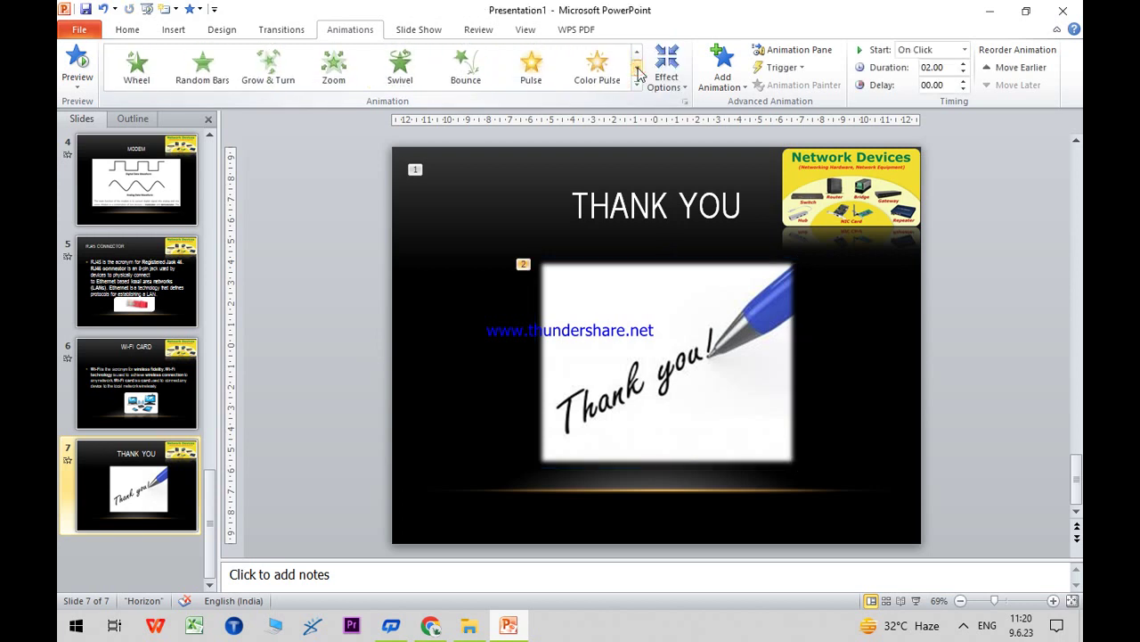
left_click(638, 55)
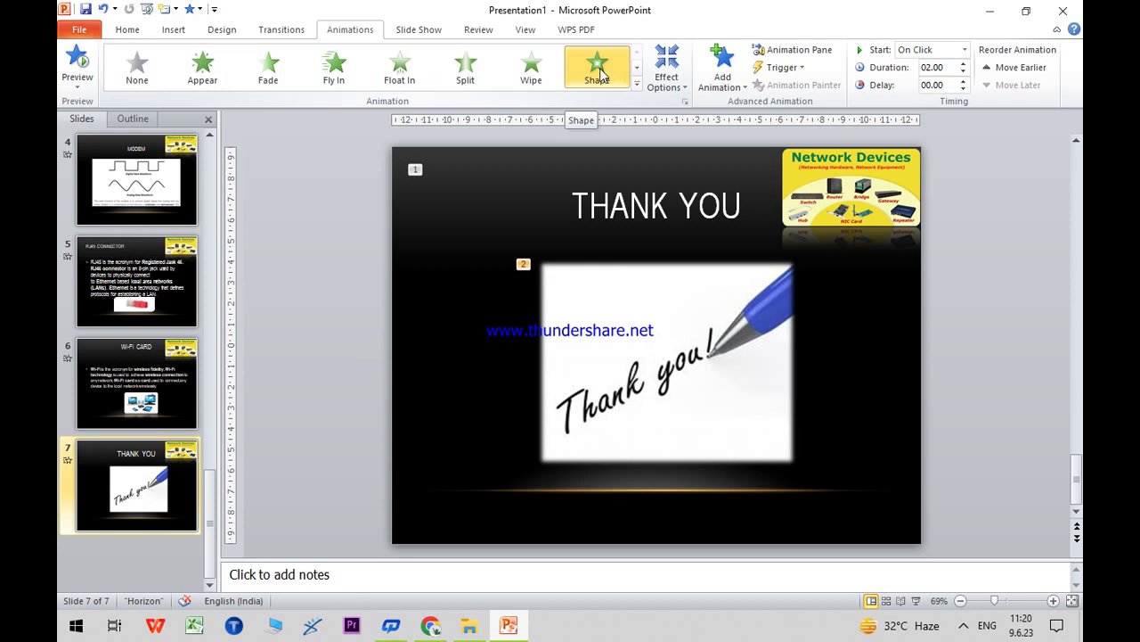
left_click(659, 74)
left_click(678, 166)
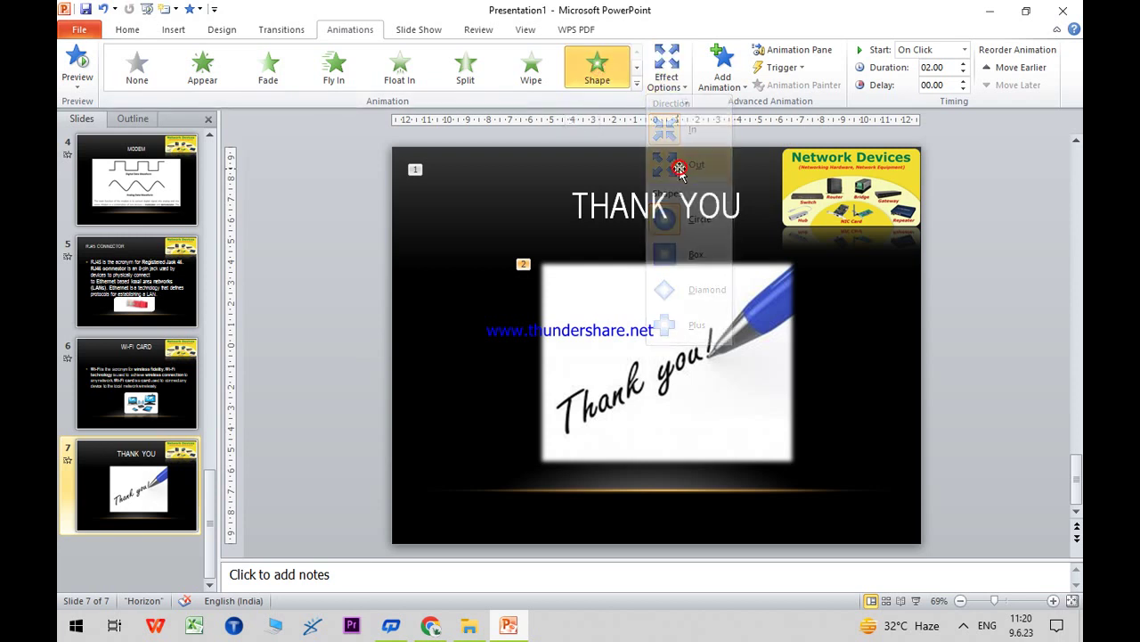
left_click(70, 57)
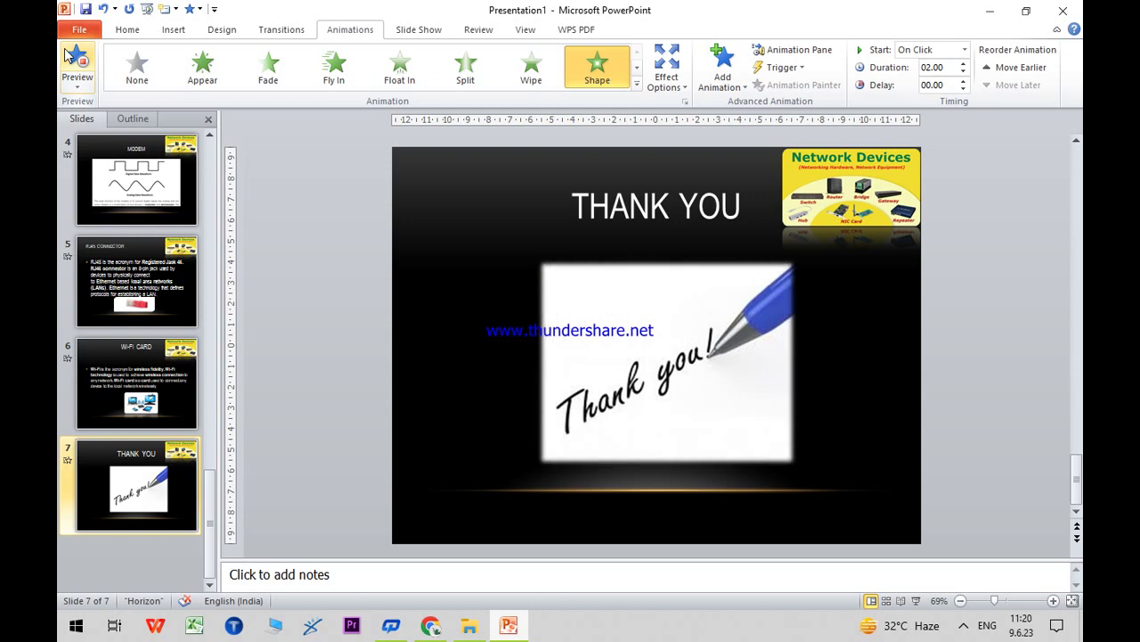
left_click(285, 32)
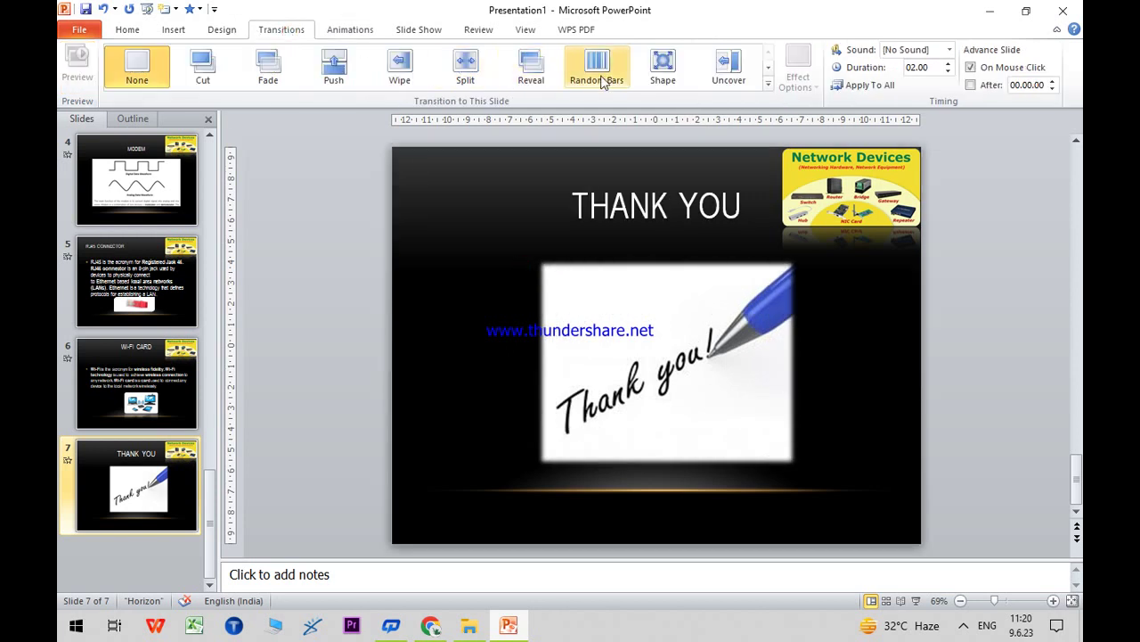
- Try the Window and then Rotate transitions on the THANK YOU slide and preview each
left_click(769, 70)
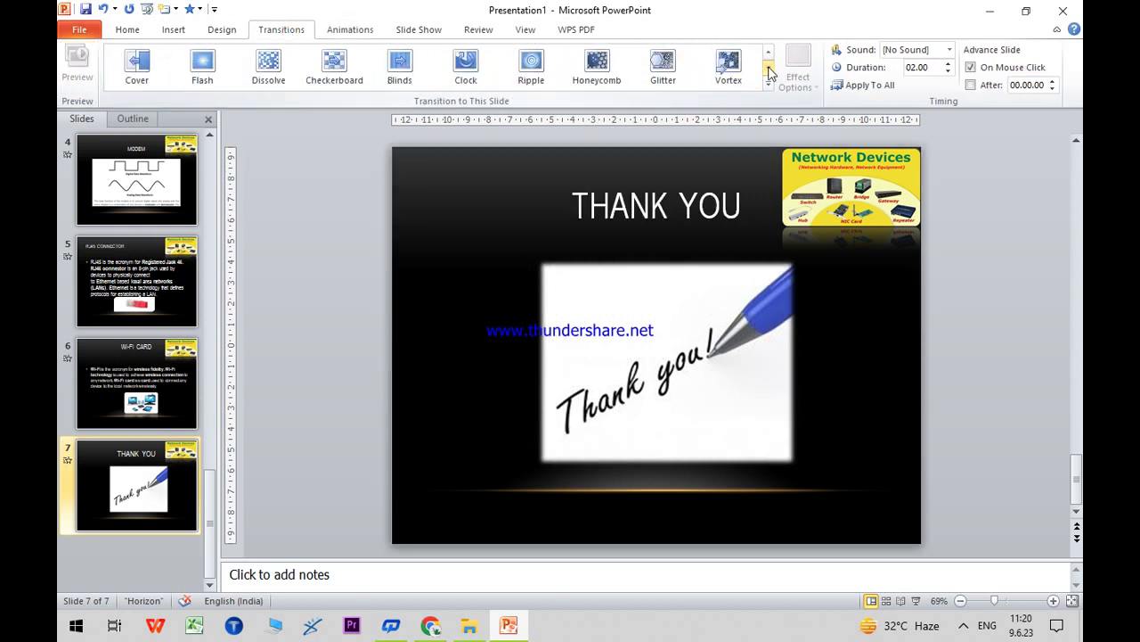
left_click(769, 69)
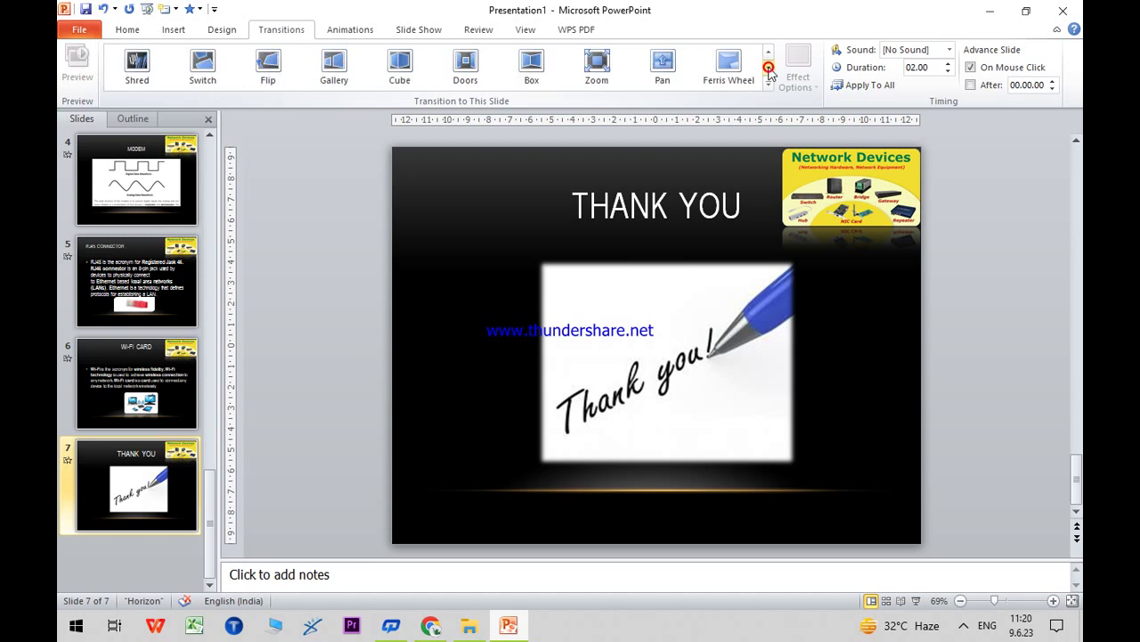
left_click(769, 69)
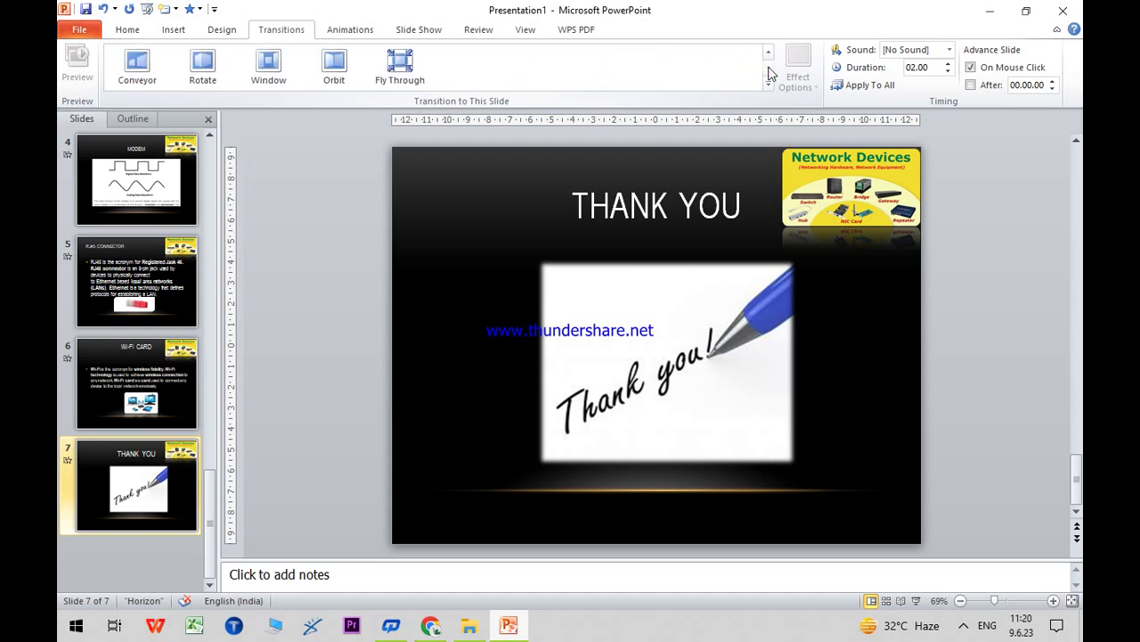
left_click(268, 62)
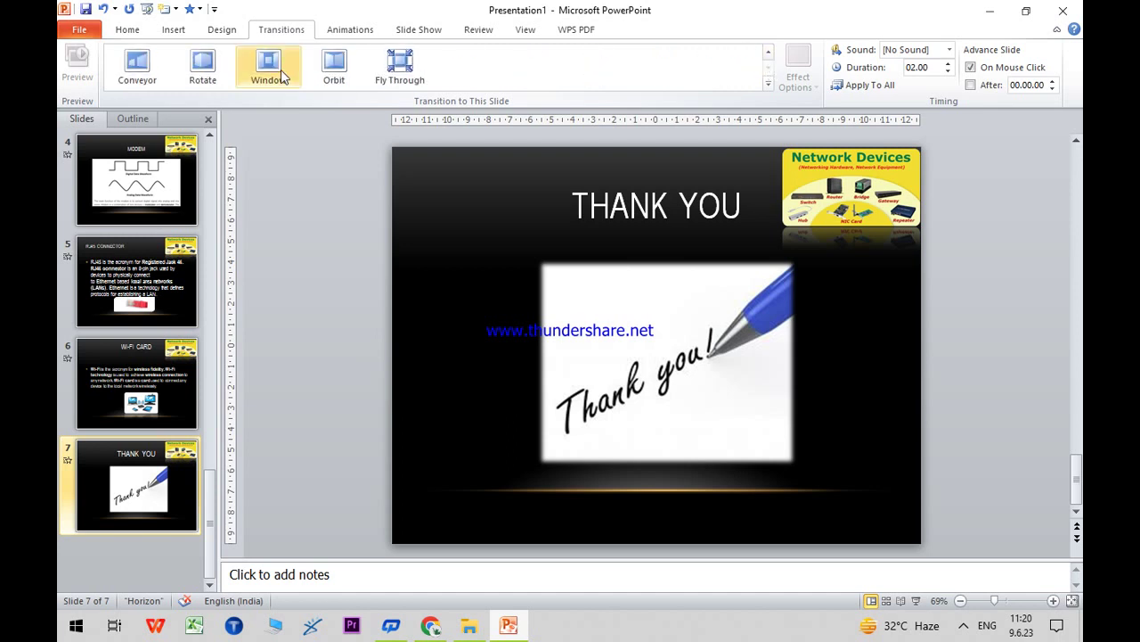
left_click(77, 64)
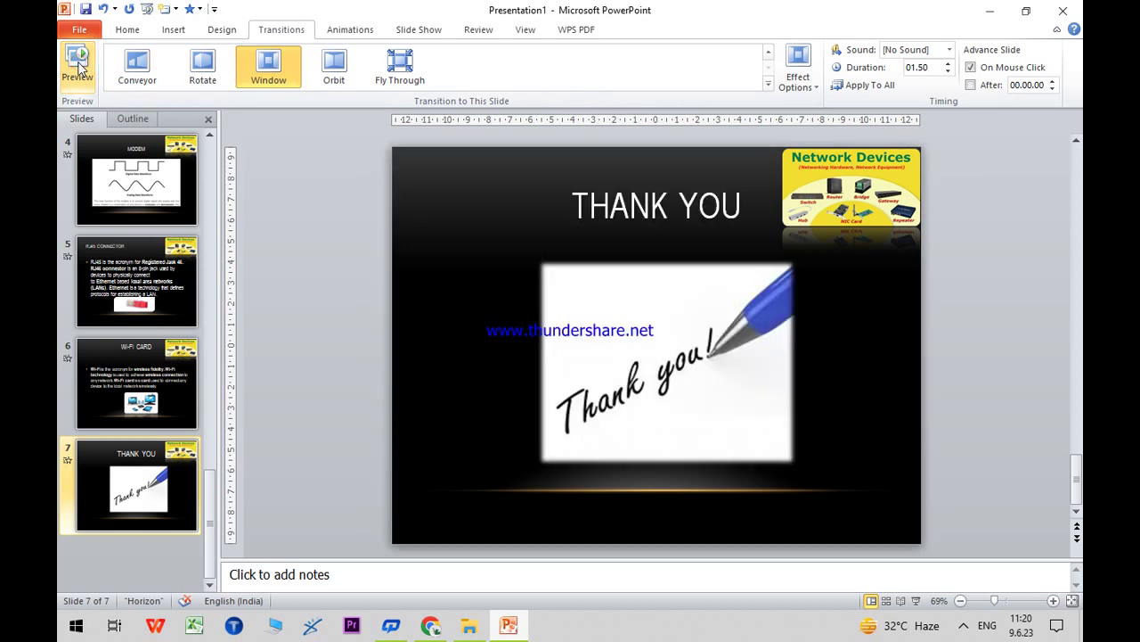
left_click(197, 69)
left_click(75, 61)
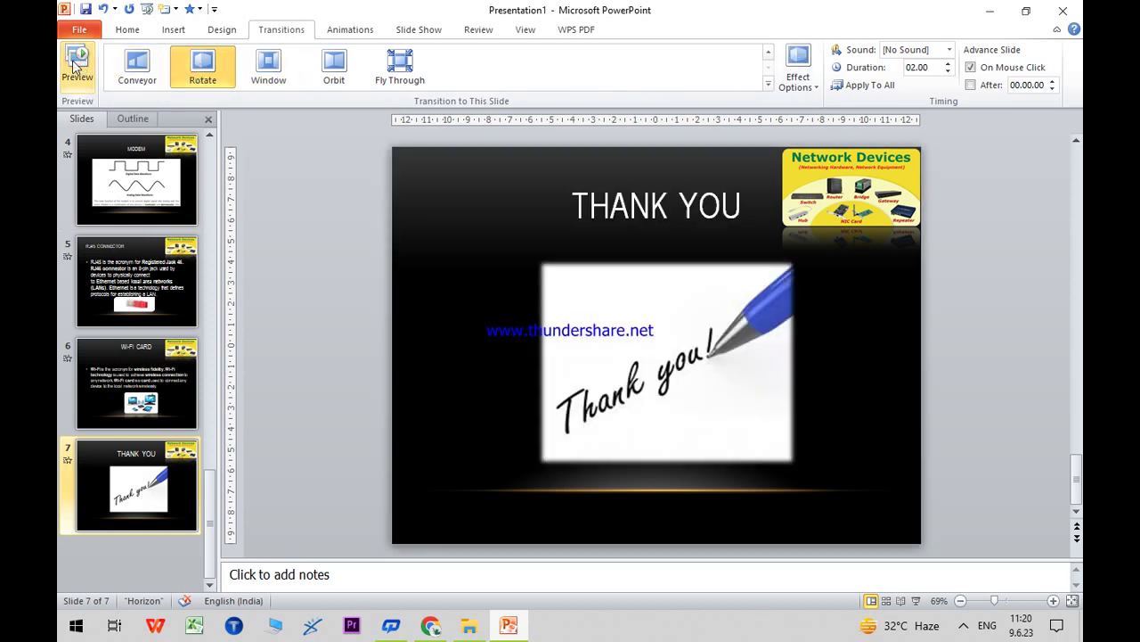
- Apply the Box transition (01.60 duration) to slide 7 and preview it
left_click(768, 56)
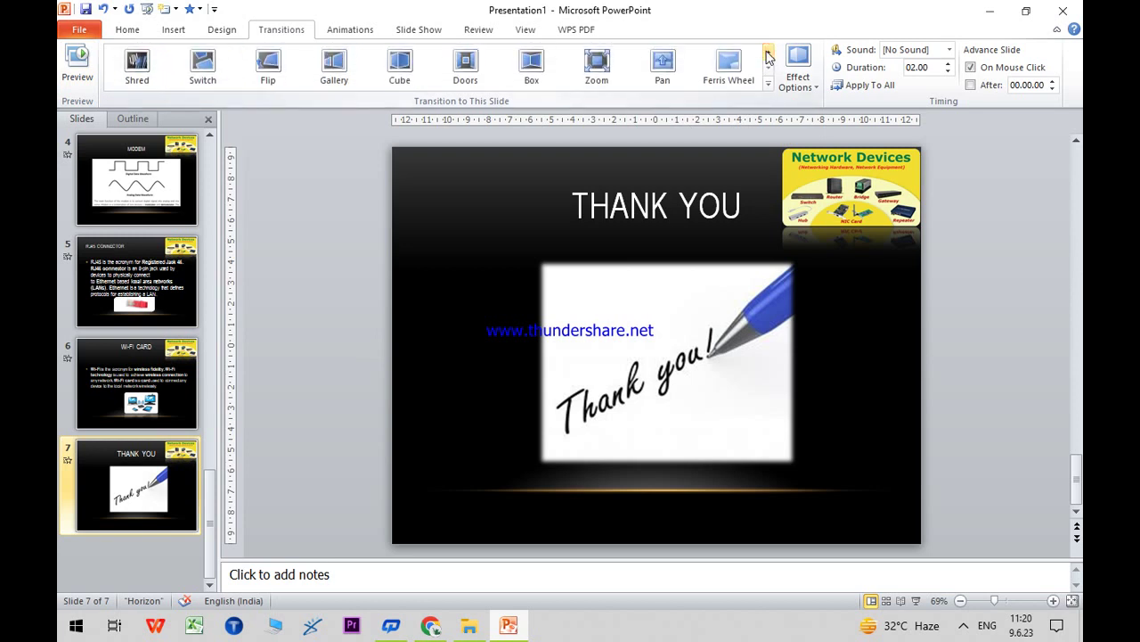
left_click(531, 64)
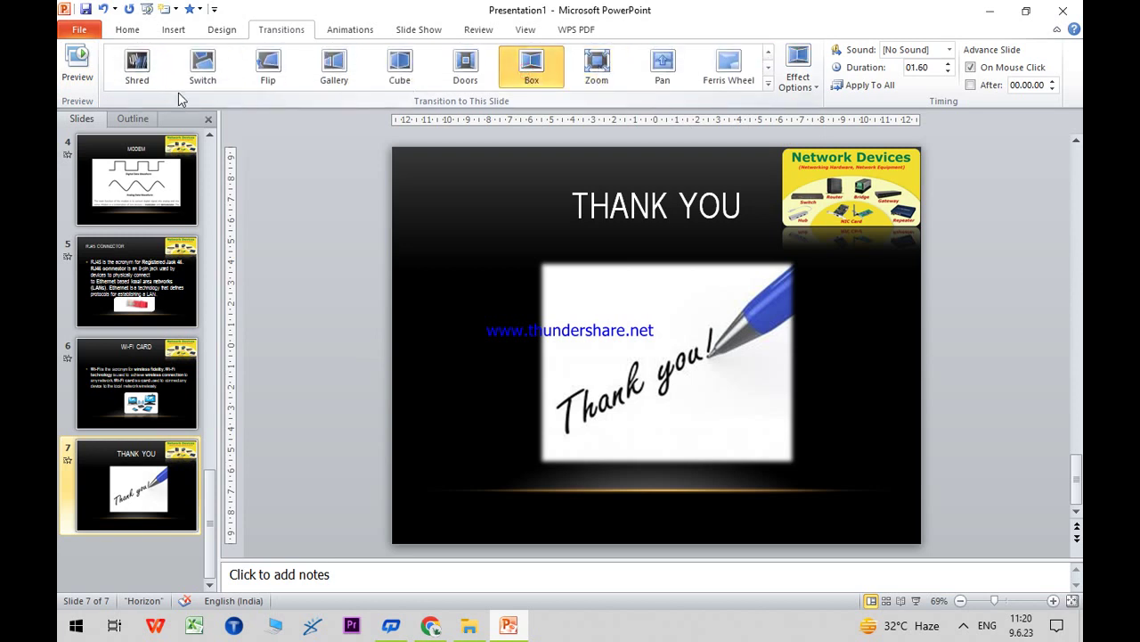
left_click(67, 68)
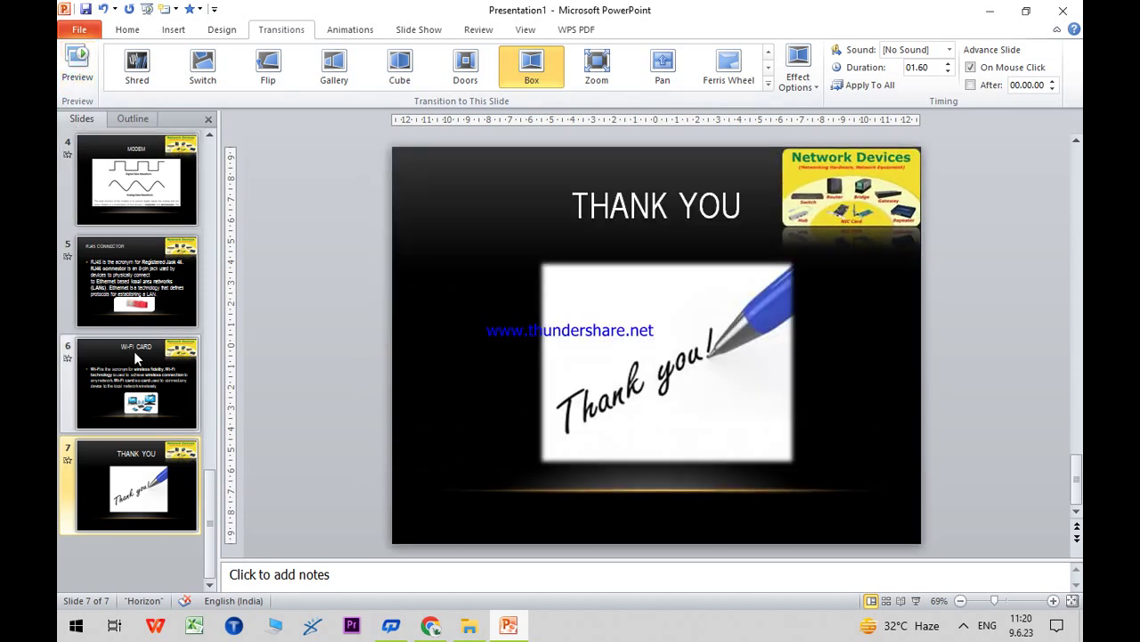
scroll(161, 250, "up", 3)
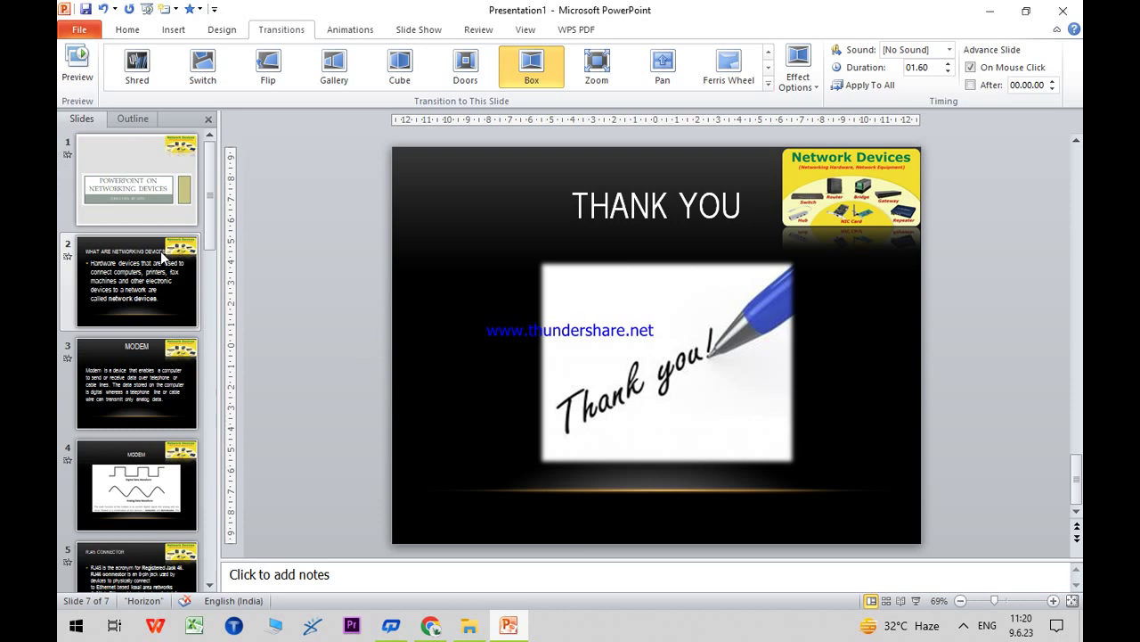
- Save the presentation to the Desktop as 'PowerPoint on networking devices.pptx'
left_click(86, 32)
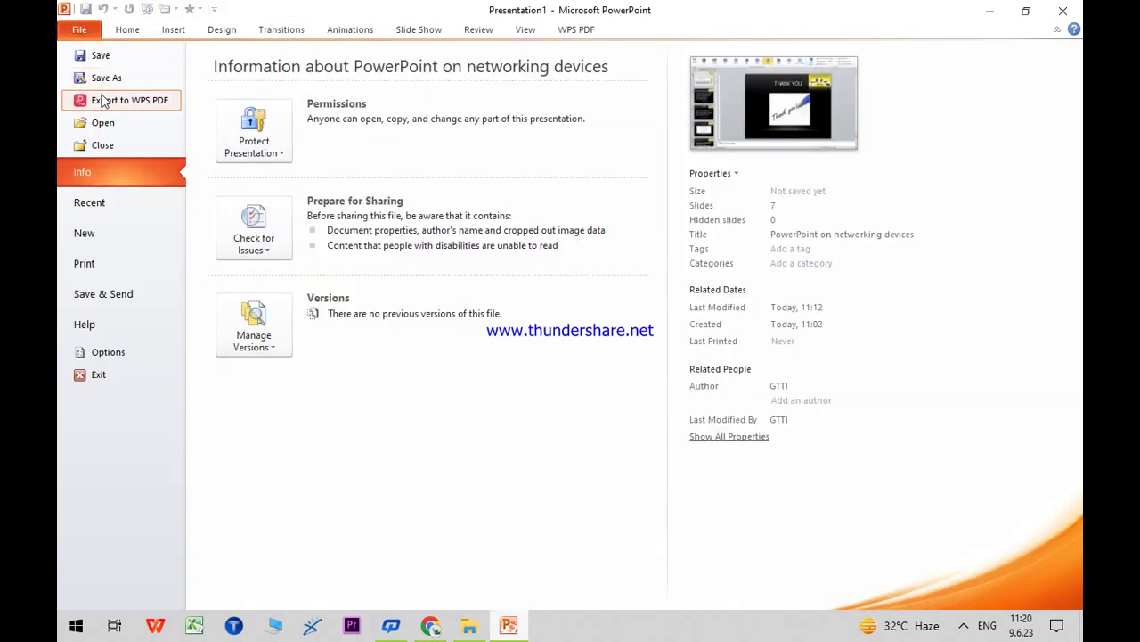
left_click(109, 84)
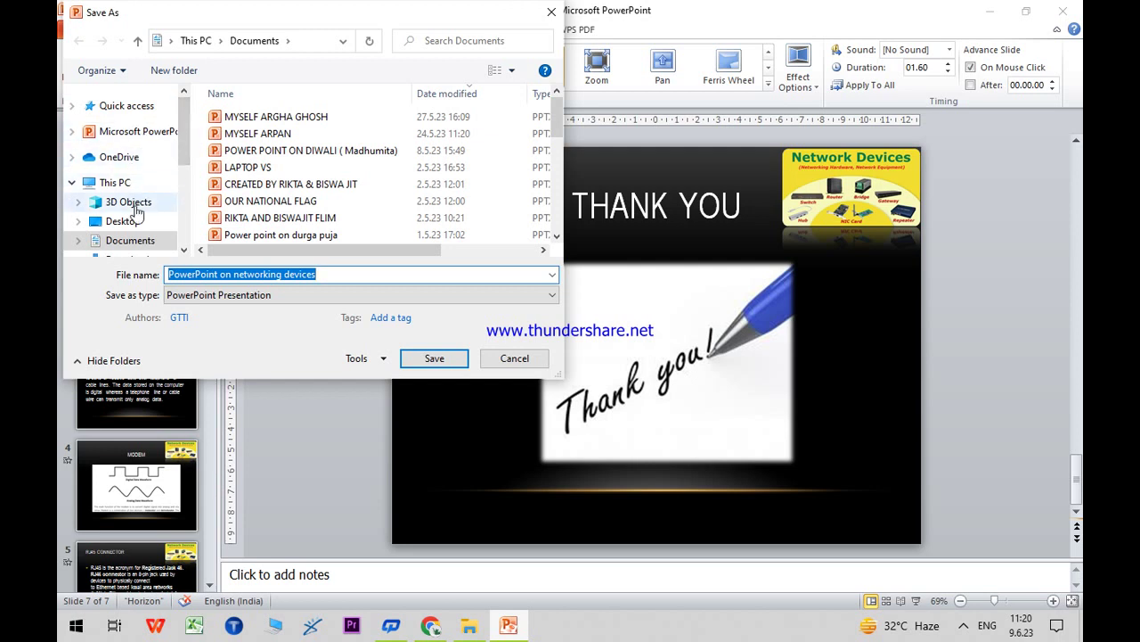
left_click(123, 221)
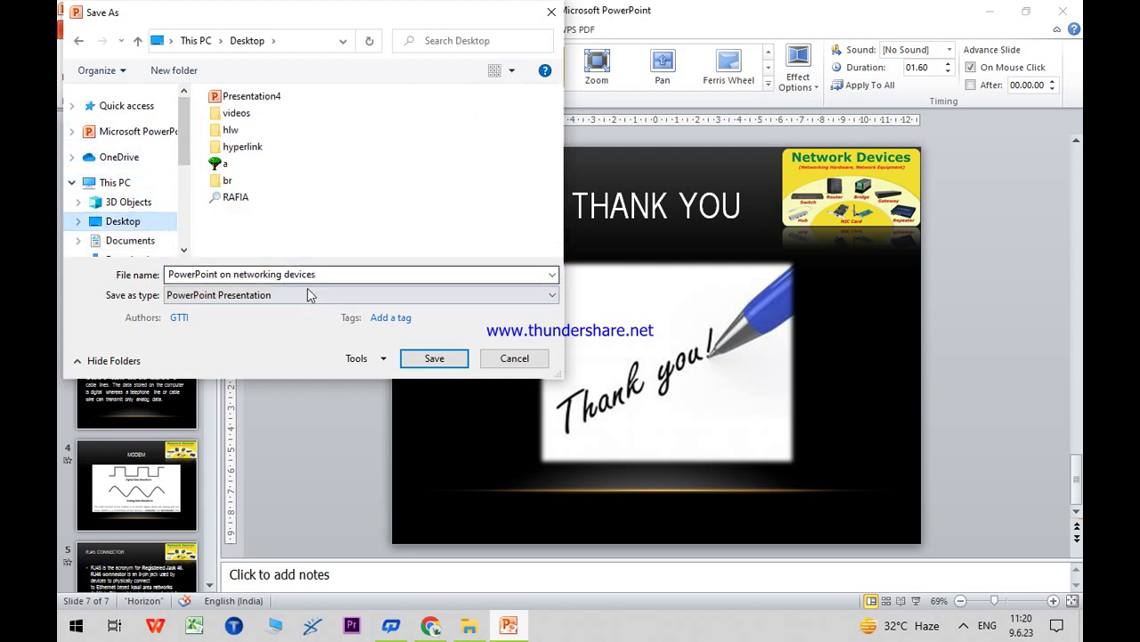
left_click_drag(168, 274, 316, 275)
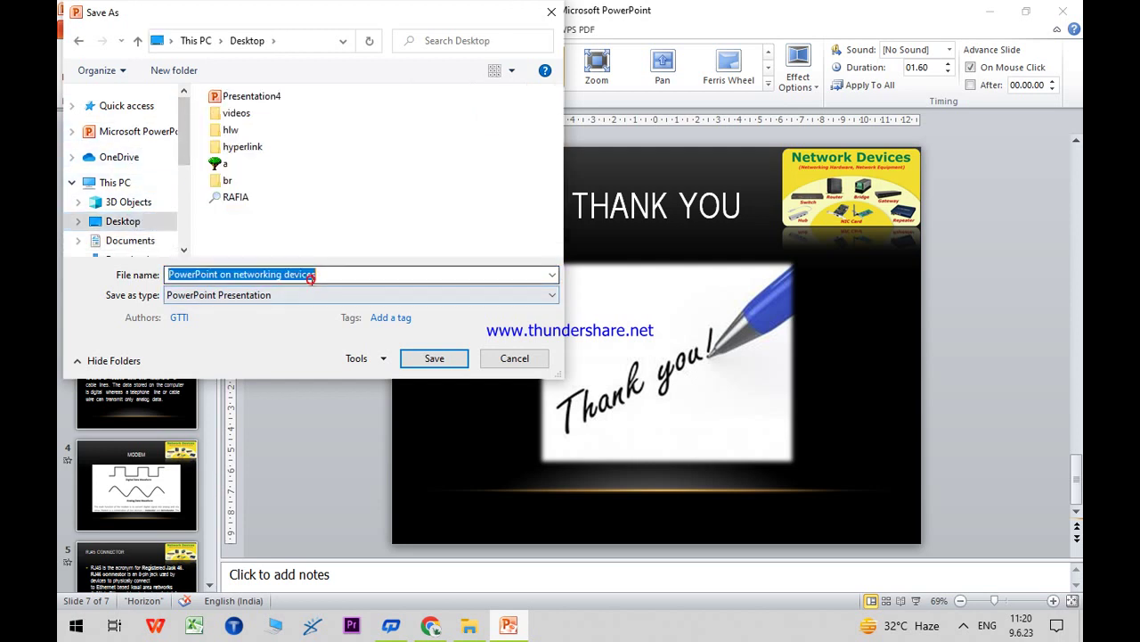
left_click(435, 358)
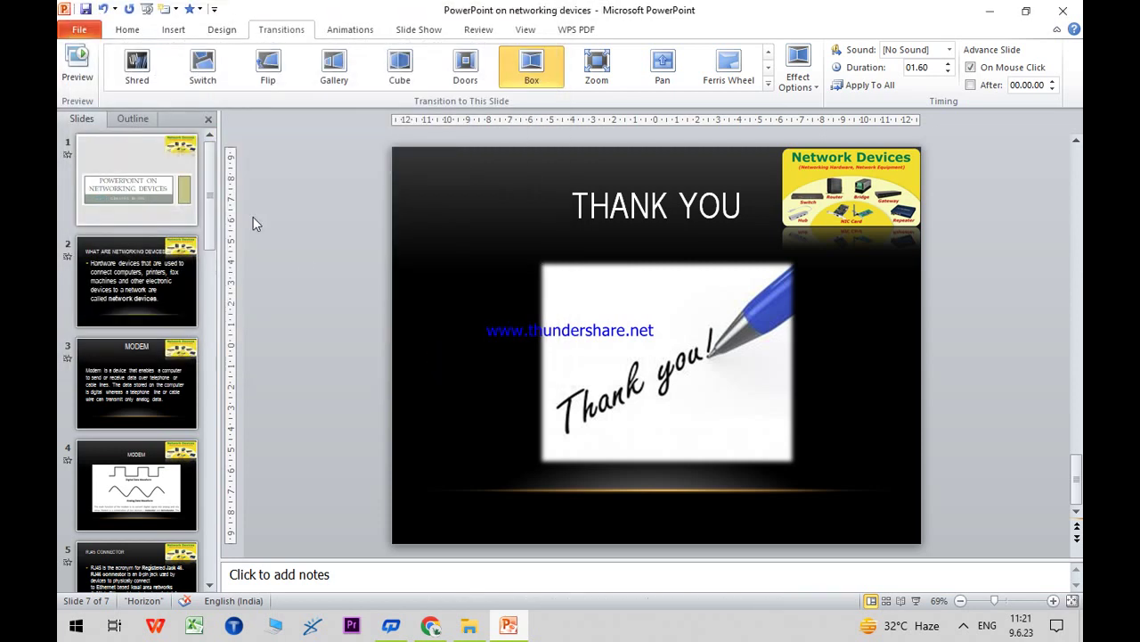
left_click(89, 32)
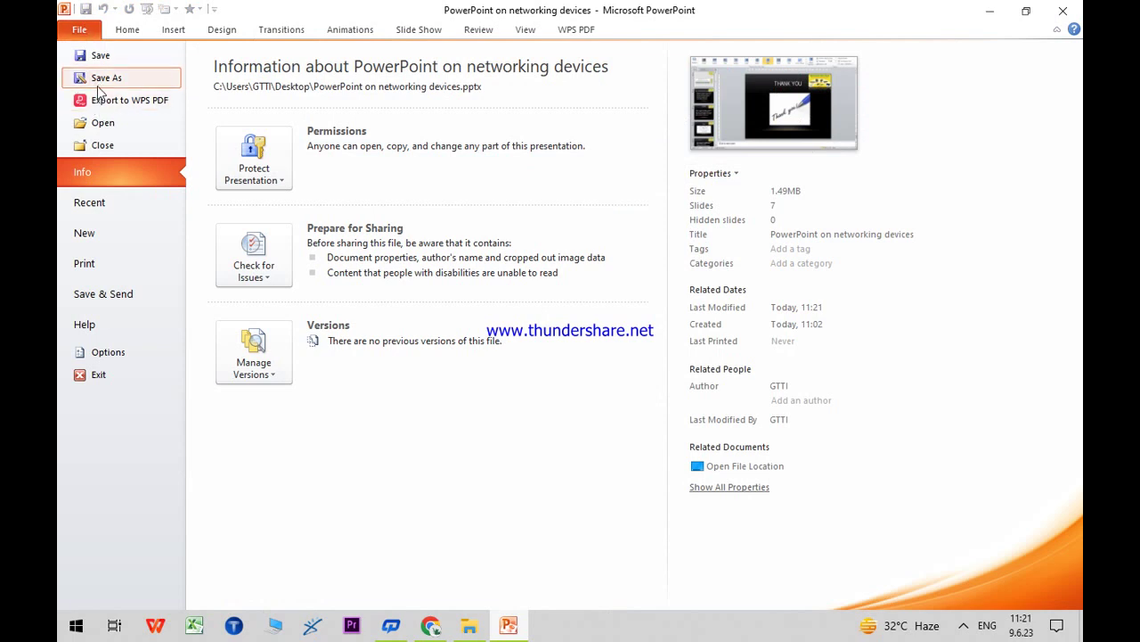
- Save a PDF copy of the presentation to the Desktop
left_click(100, 80)
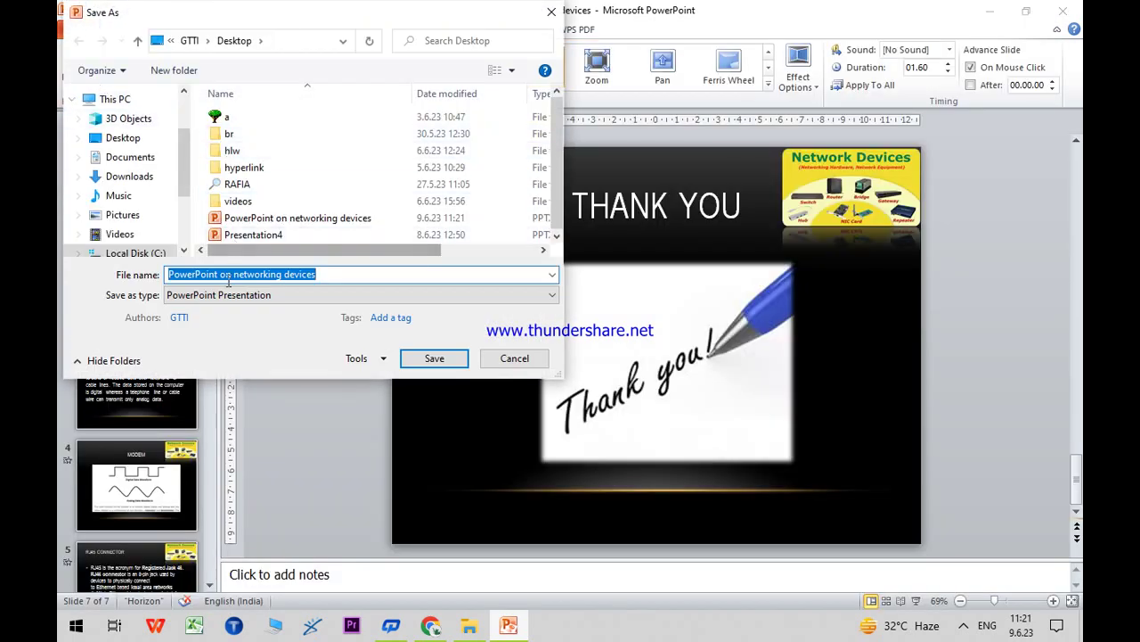
left_click(222, 295)
left_click(204, 347)
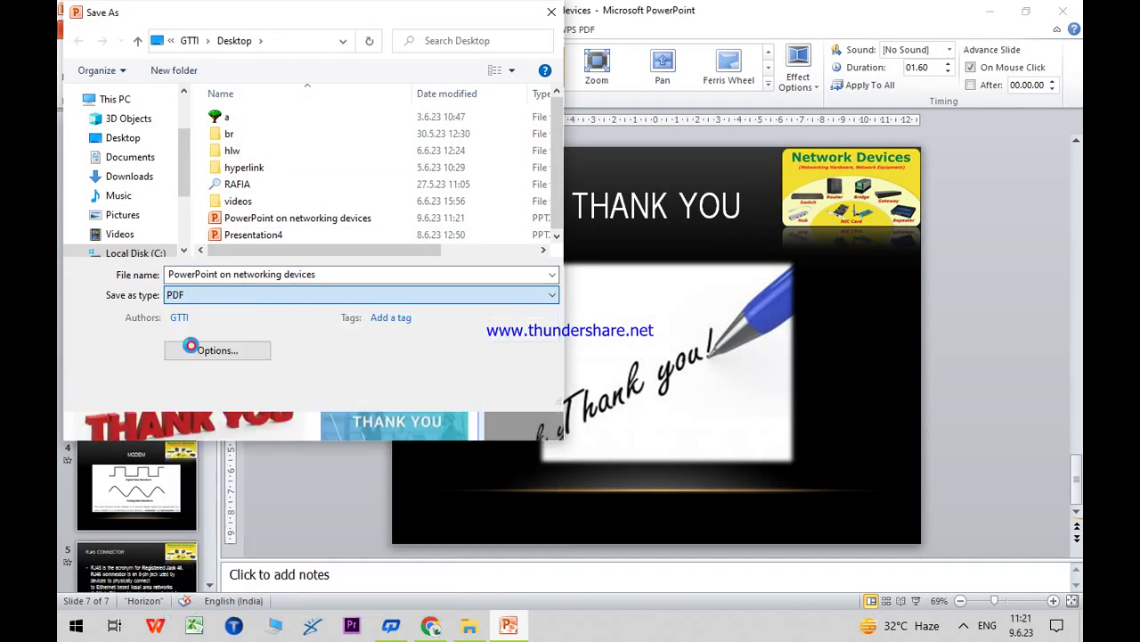
left_click(429, 420)
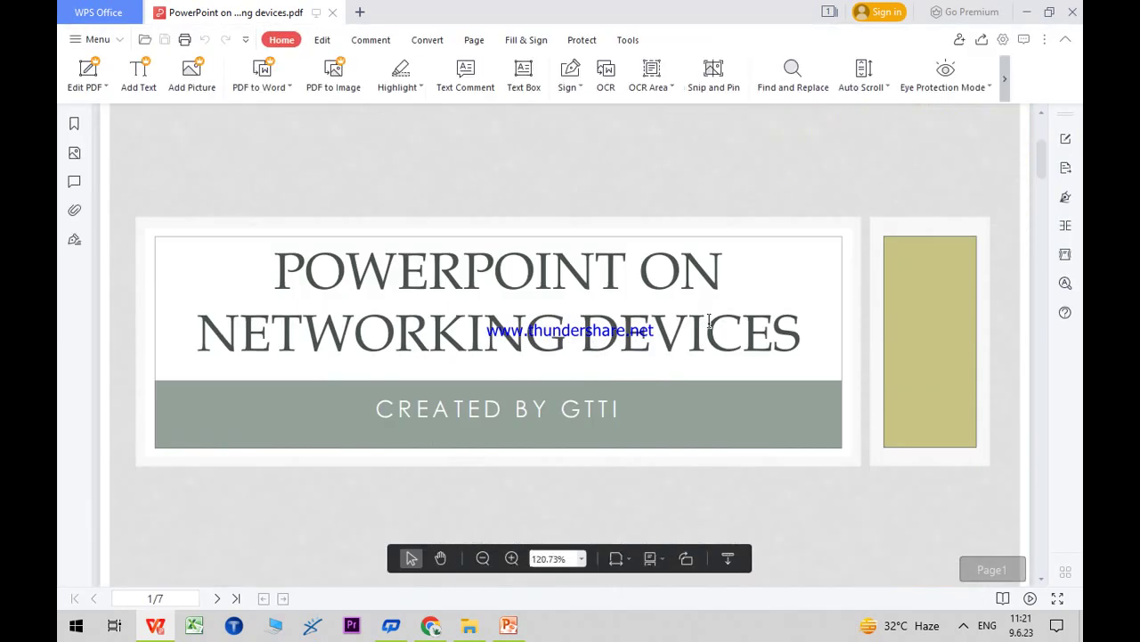
- Scroll through the seven pages of the opened PDF to check them
scroll(709, 323, "down", 3)
scroll(709, 323, "down", 3)
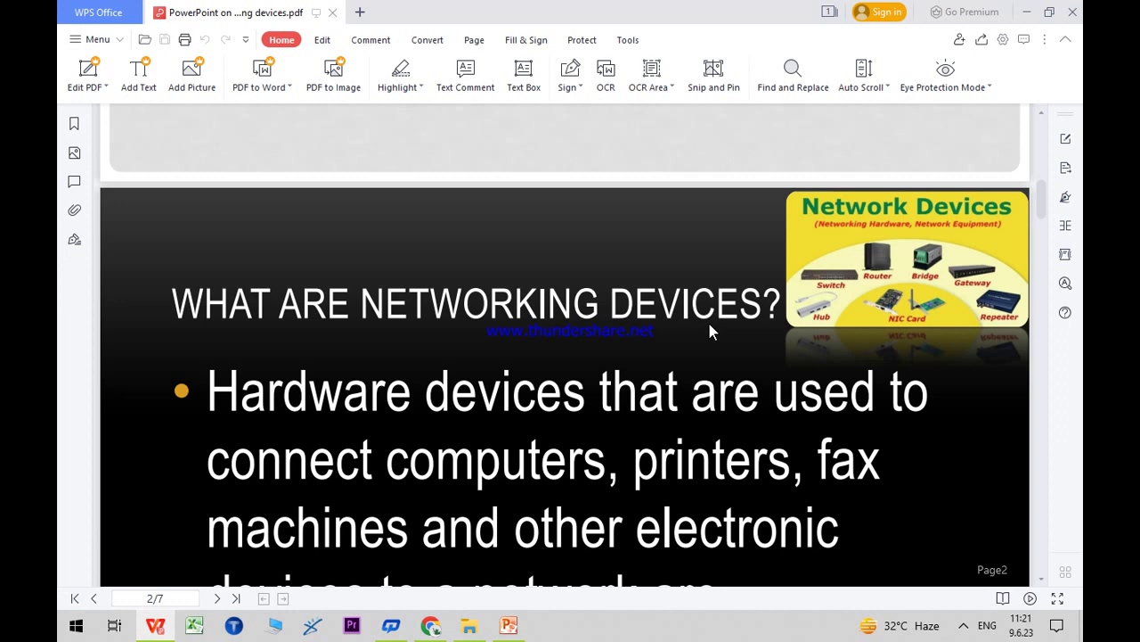
scroll(710, 326, "down", 3)
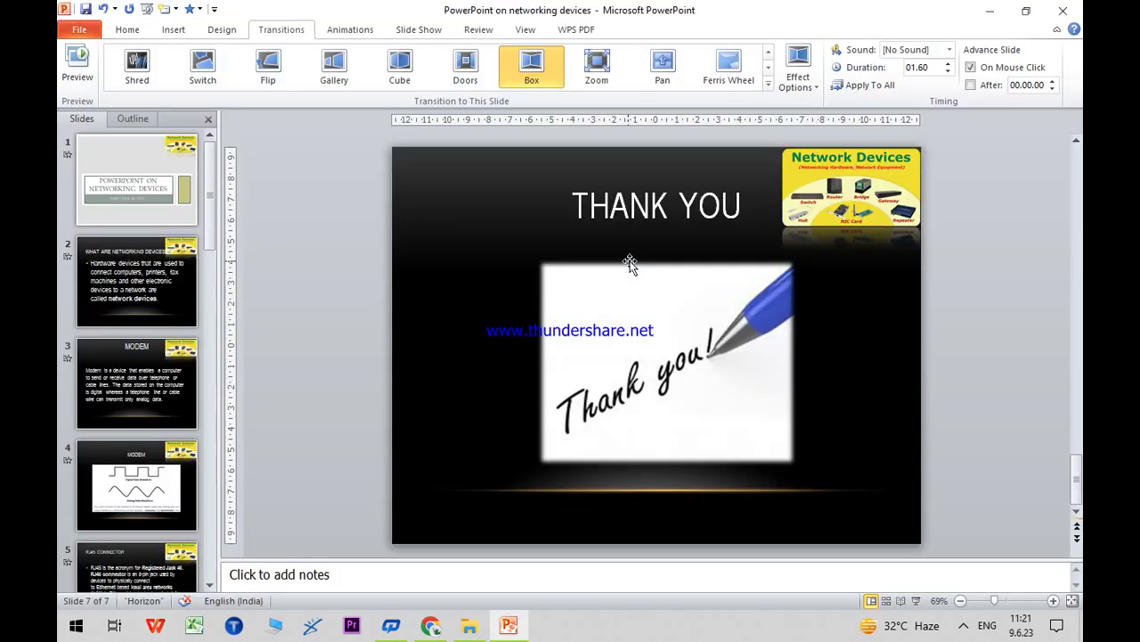
key("shift+F5")
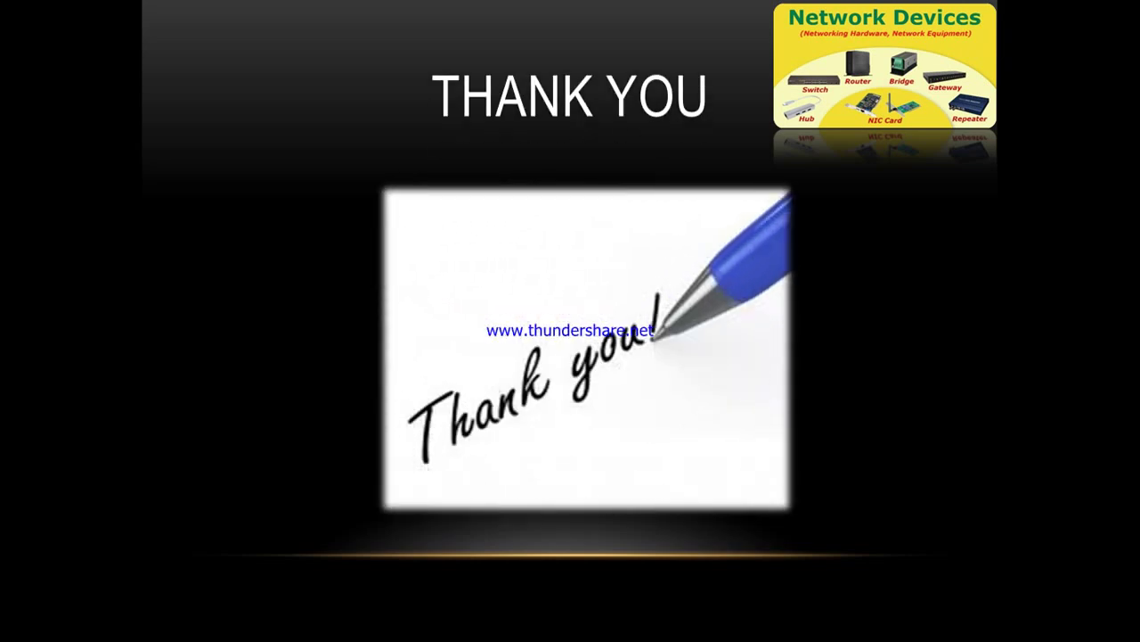
key("Escape")
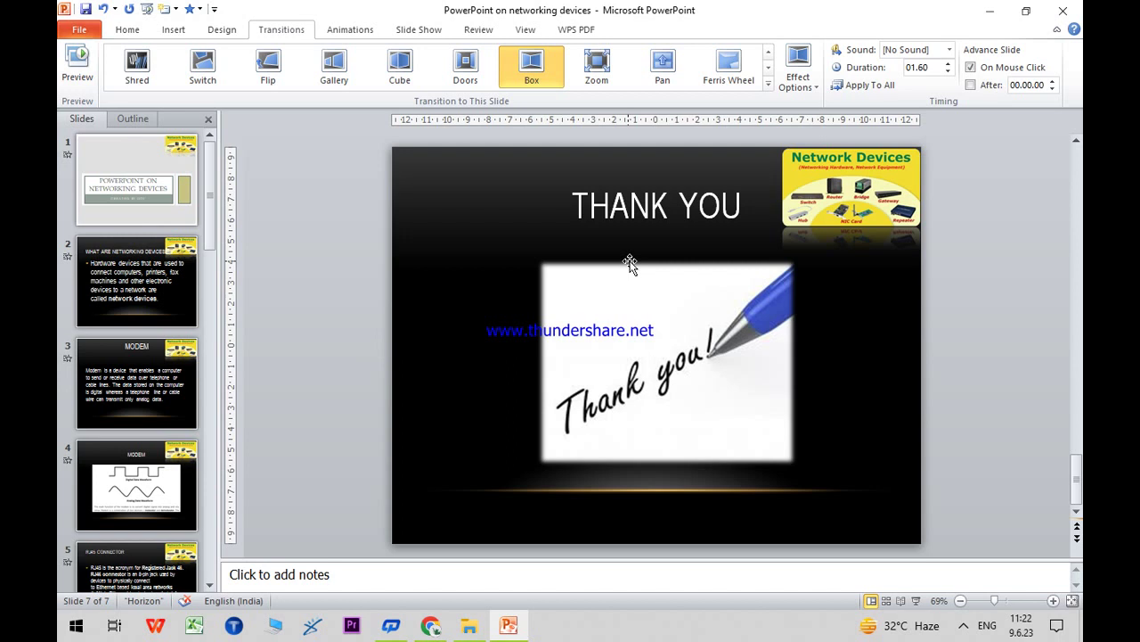
left_click(963, 625)
left_click(996, 592)
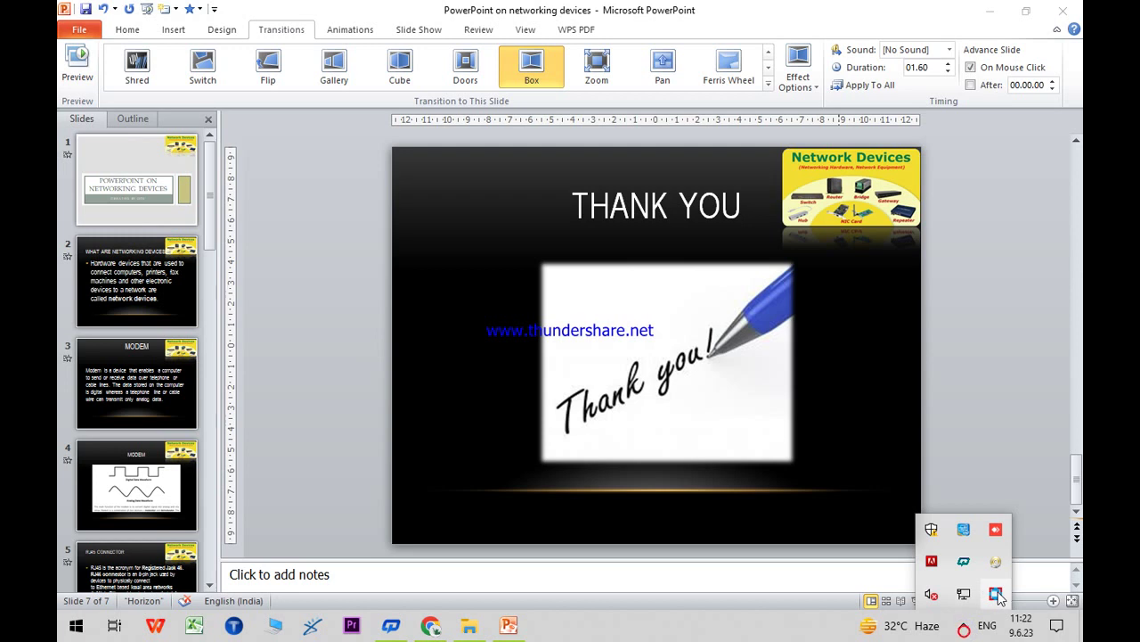